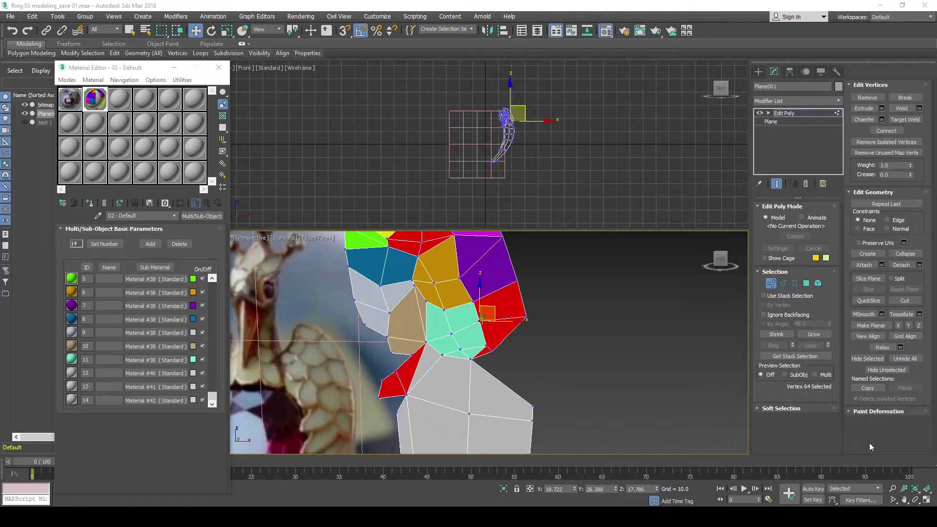
# Pan and zoom the viewport to frame the neck of the bird-head mesh.
pyautogui.moveTo(468, 363)
pyautogui.mouseDown(button='middle')
pyautogui.moveTo(485, 360)
pyautogui.moveTo(485, 337)
pyautogui.mouseUp(button='middle')
pyautogui.scroll(-2, 476, 362)
pyautogui.scroll(-1, 485, 336)
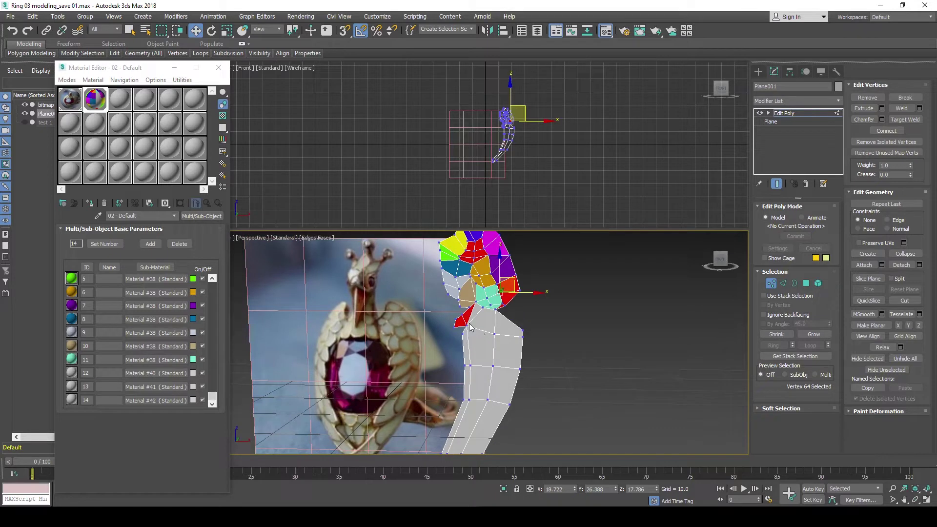
pyautogui.moveTo(488, 288); pyautogui.dragTo(486, 301, button='middle')
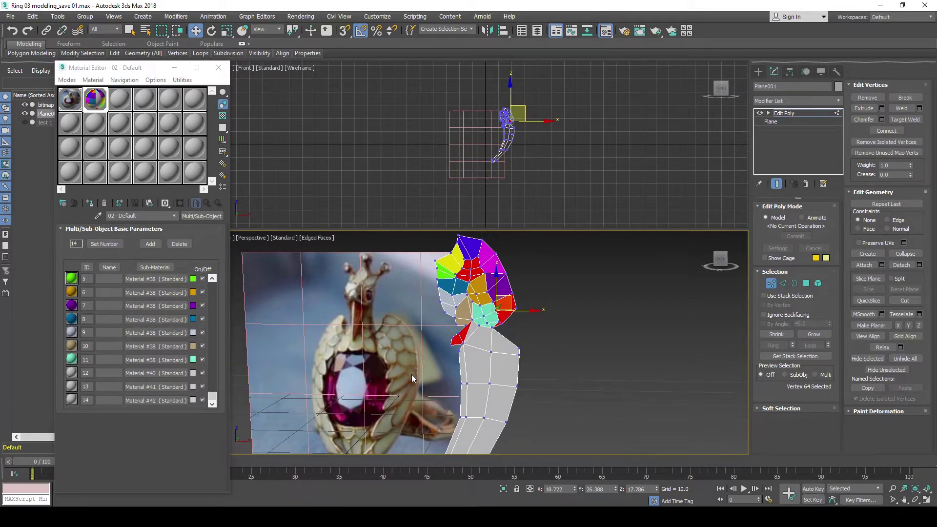
pyautogui.scroll(3, 505, 339)
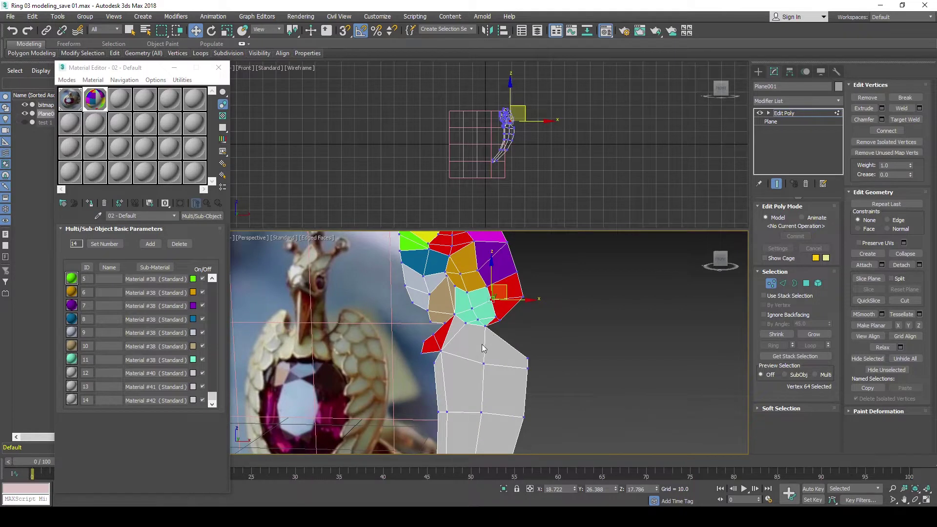
pyautogui.moveTo(483, 346); pyautogui.dragTo(496, 346, button='middle')
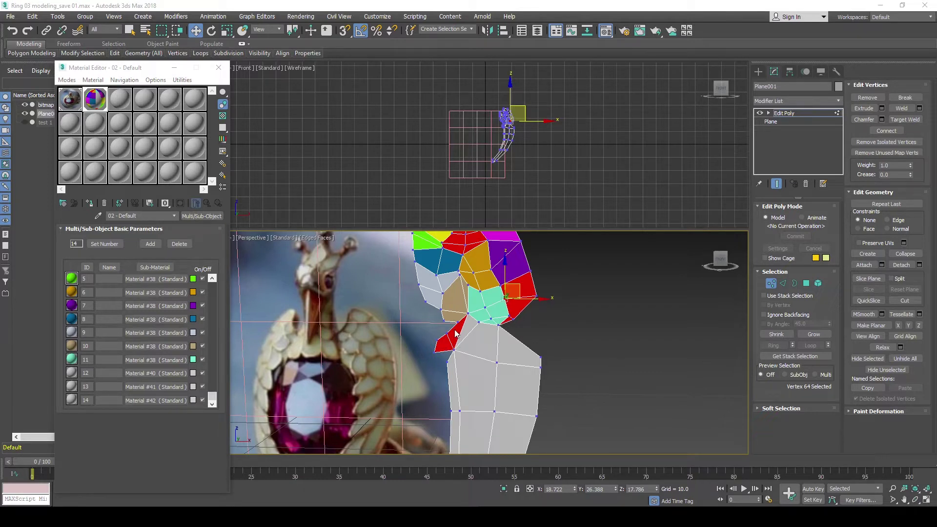
# In Polygon mode, cut a new edge across the grey neck face below the head.
pyautogui.click(806, 283)
pyautogui.click(517, 388)
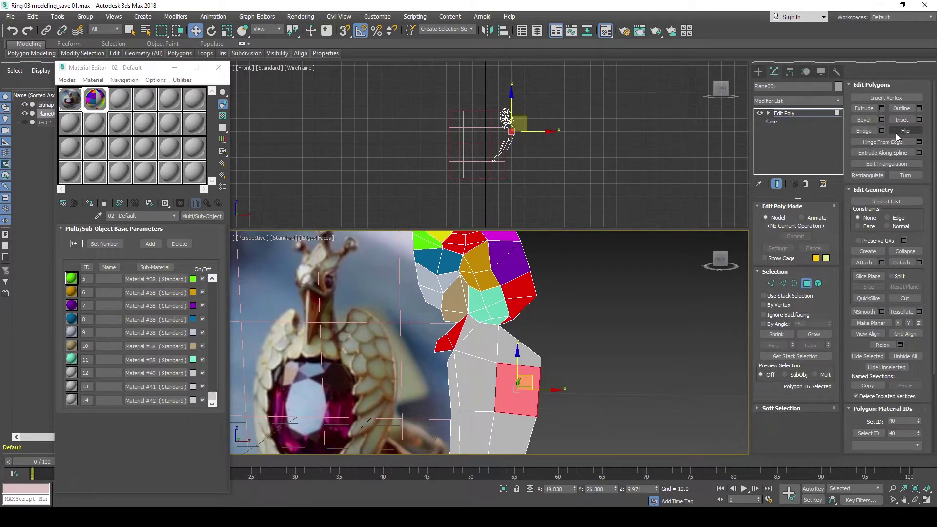
pyautogui.click(903, 297)
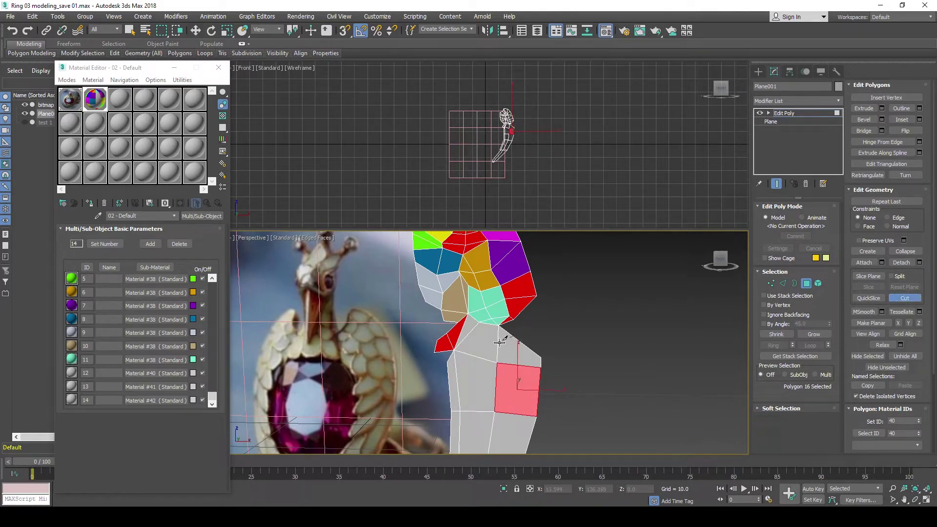
pyautogui.click(517, 341)
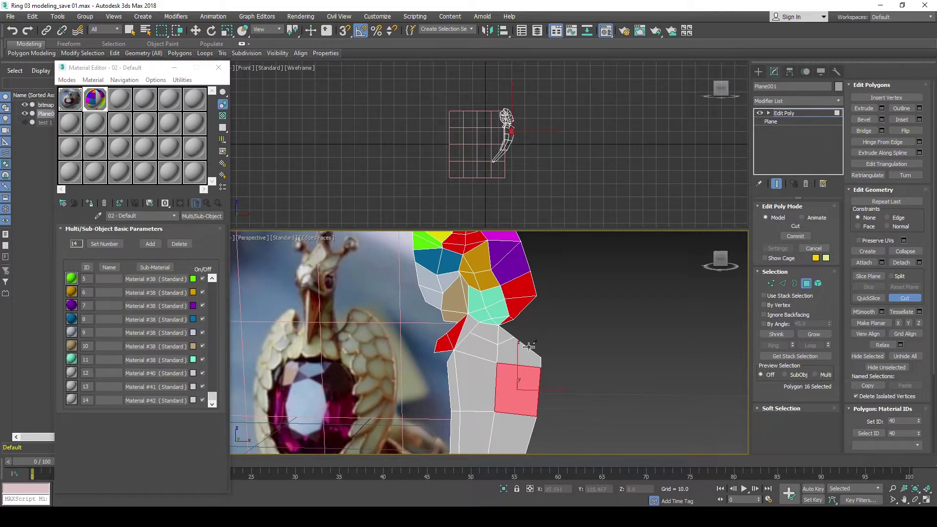
pyautogui.click(497, 355)
pyautogui.click(771, 284)
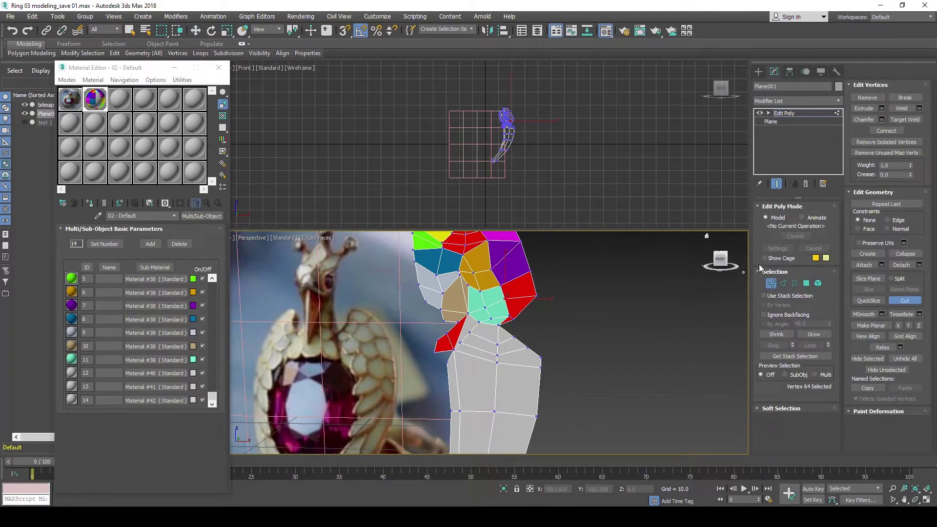
# Reposition the two new cut vertices below the mint-green face to refine the neck seam.
pyautogui.click(196, 31)
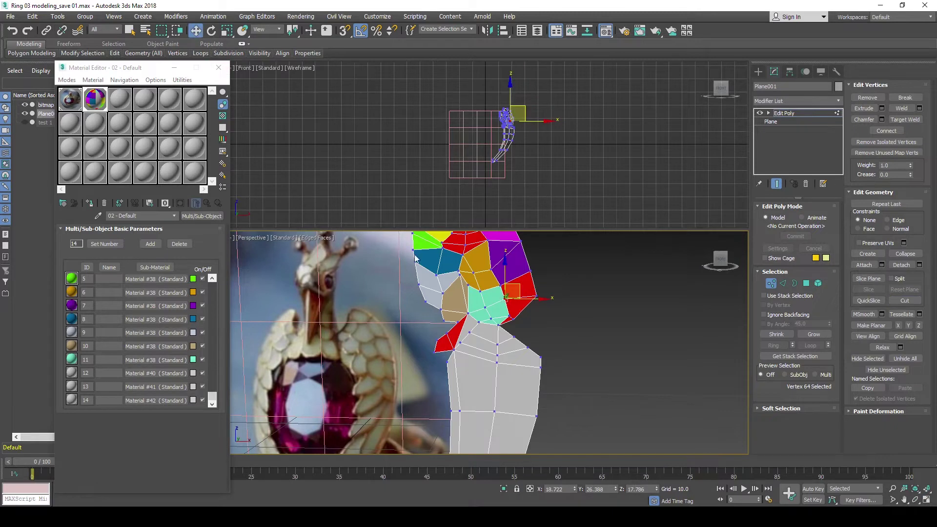
pyautogui.click(514, 337)
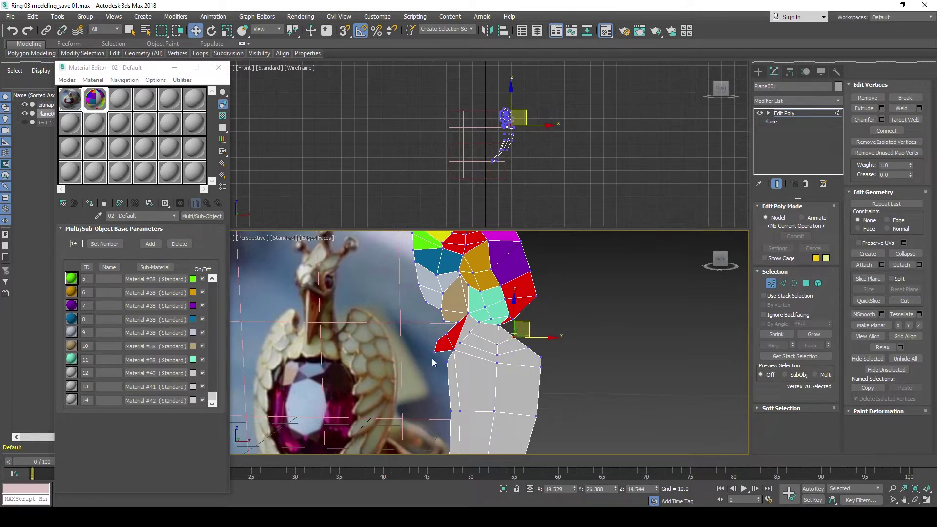
pyautogui.moveTo(527, 325); pyautogui.dragTo(519, 325)
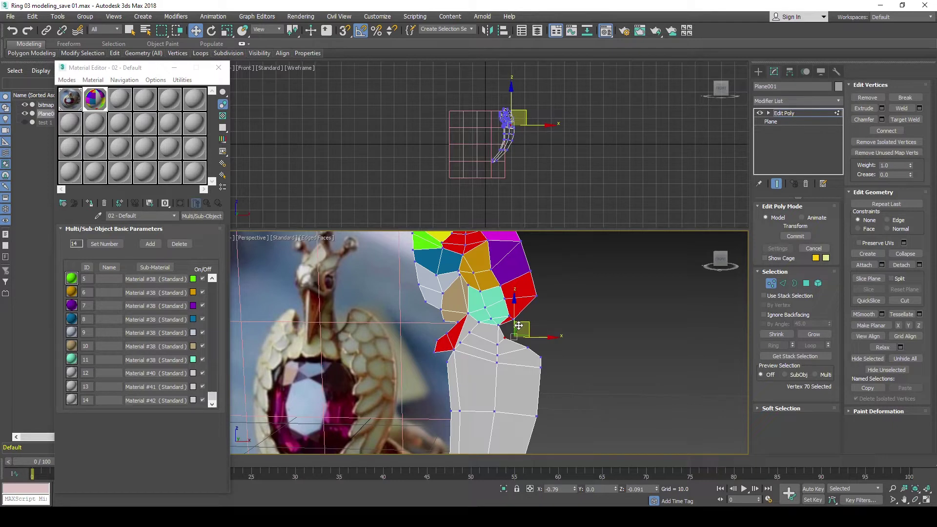
pyautogui.moveTo(518, 326); pyautogui.dragTo(514, 332)
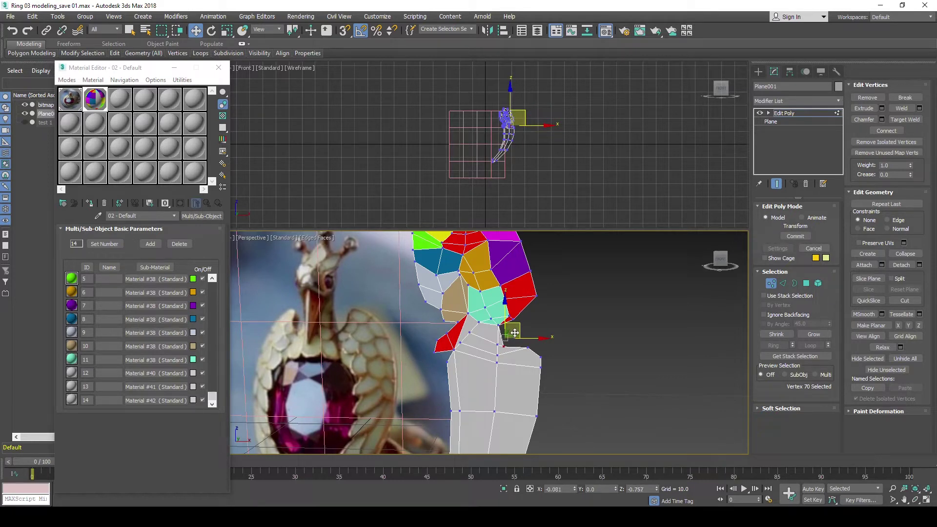
pyautogui.click(499, 340)
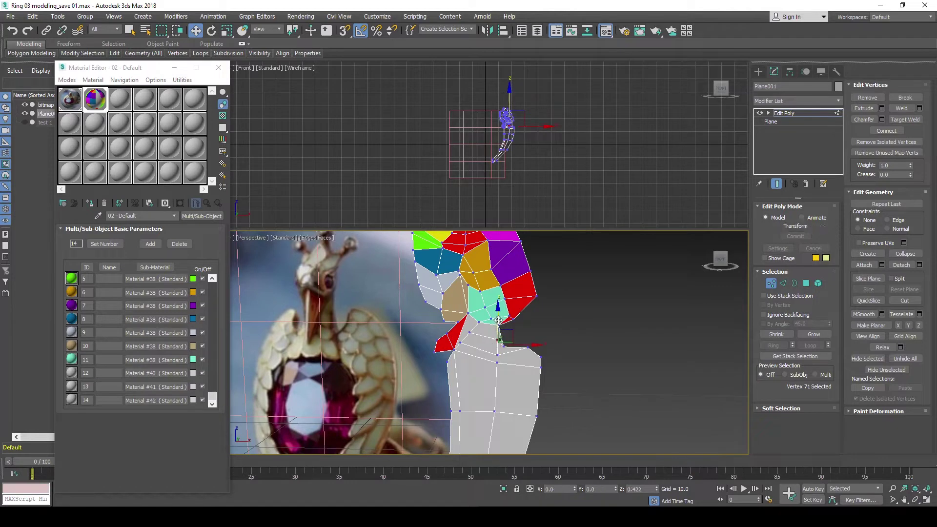
pyautogui.moveTo(498, 320); pyautogui.dragTo(512, 330)
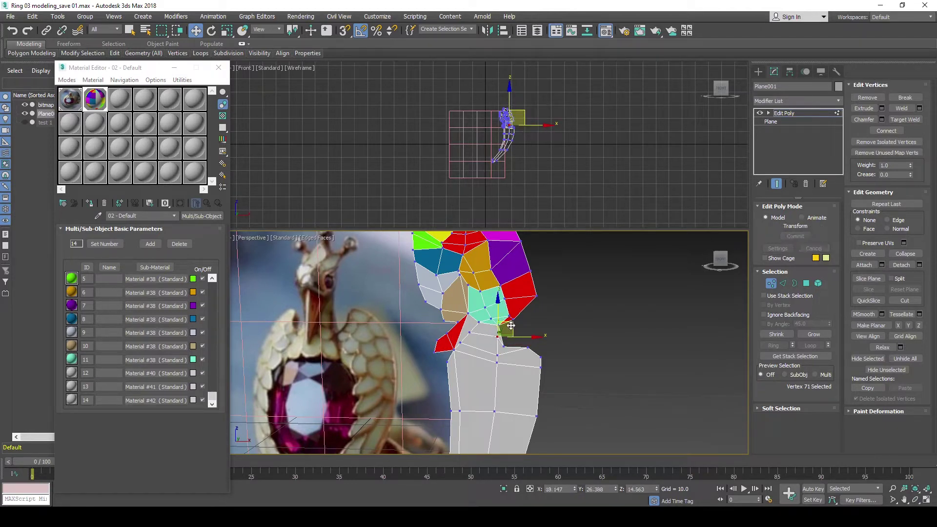
pyautogui.click(504, 345)
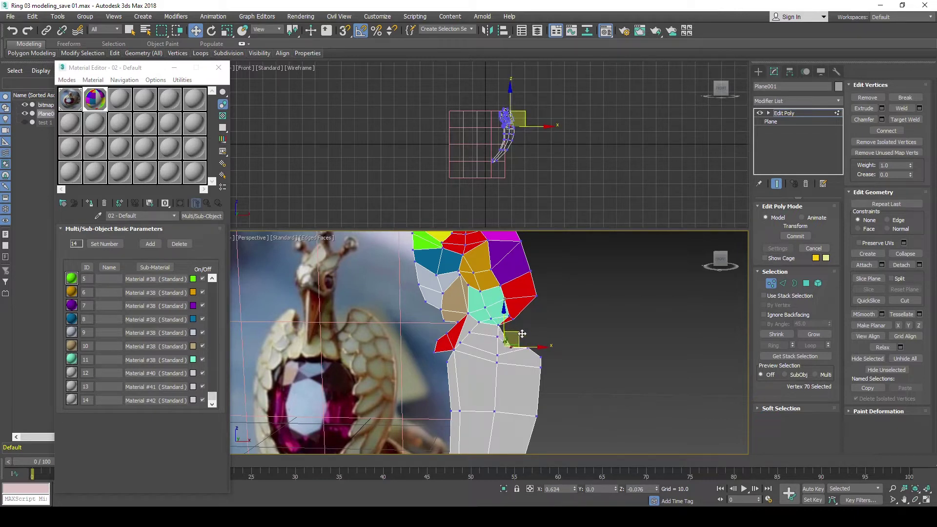
pyautogui.moveTo(509, 340); pyautogui.dragTo(518, 336)
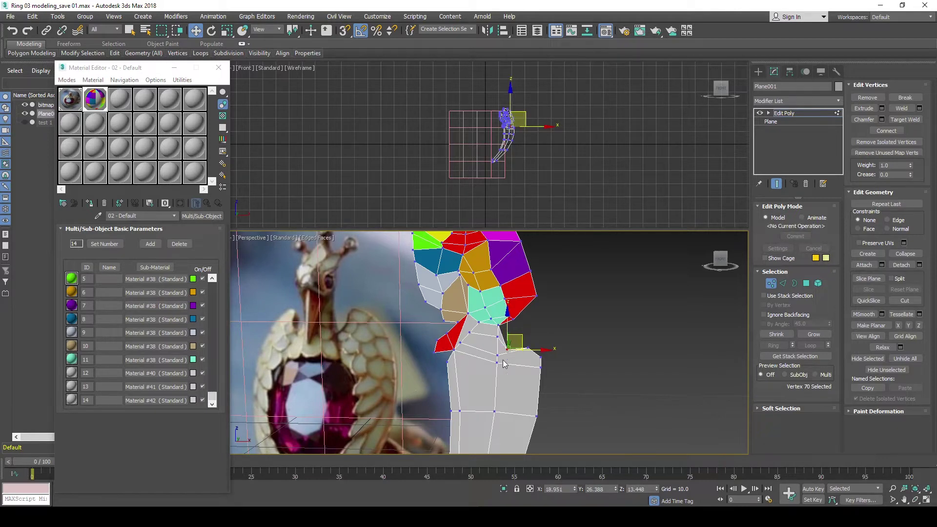
# Nudge two vertices on the neck's right edge to even out its outline.
pyautogui.click(527, 348)
pyautogui.moveTo(528, 337); pyautogui.dragTo(528, 338)
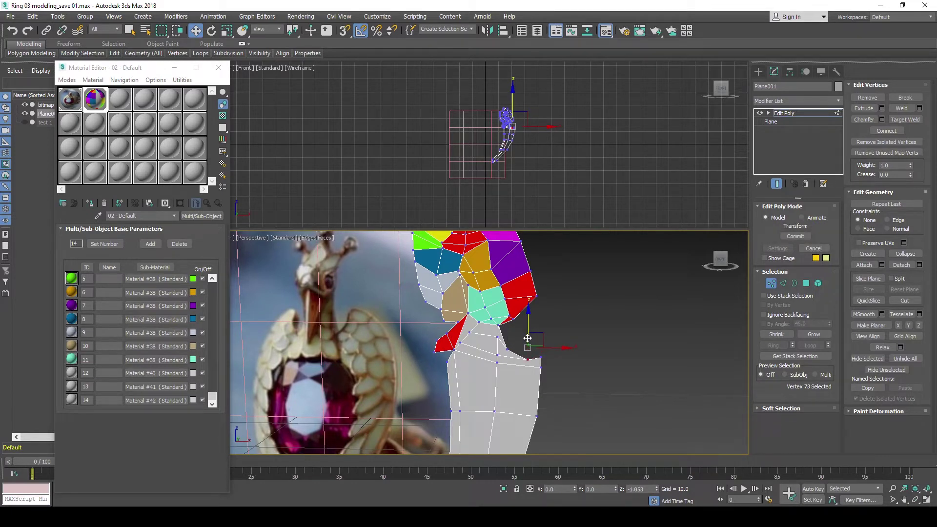
pyautogui.moveTo(528, 338); pyautogui.dragTo(530, 339)
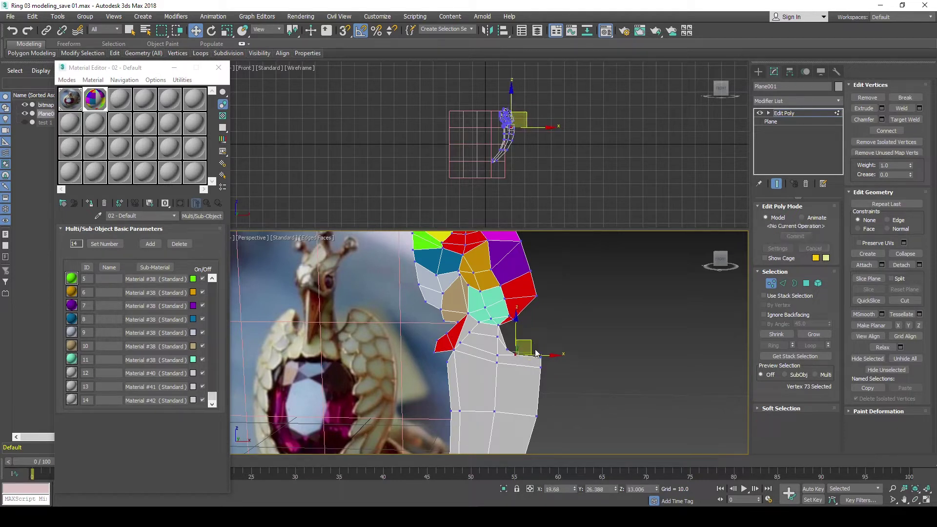
pyautogui.click(541, 356)
pyautogui.moveTo(568, 358); pyautogui.dragTo(558, 358)
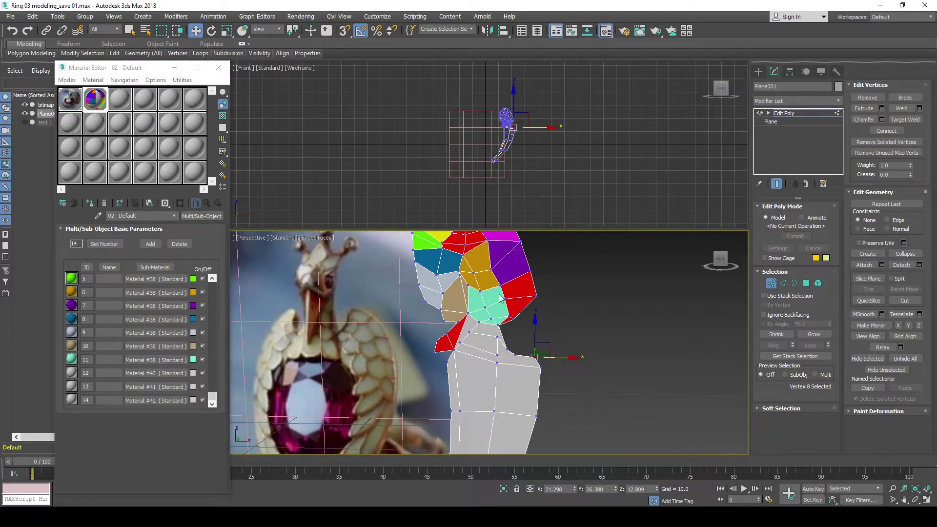
# Zoom in and drag the purple face's right-edge vertex to reshape the purple and red faces.
pyautogui.scroll(2, 508, 293)
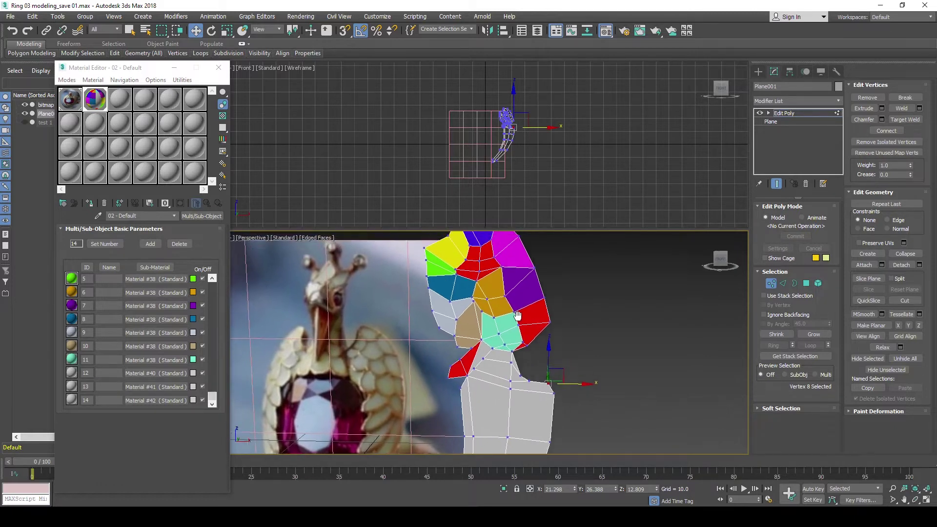
pyautogui.scroll(1, 520, 292)
pyautogui.scroll(1, 514, 286)
pyautogui.scroll(1, 507, 278)
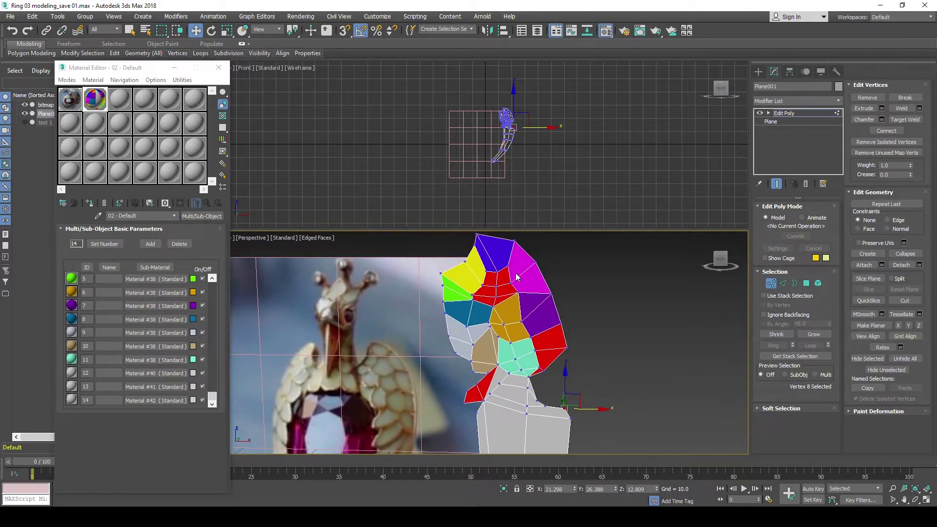
pyautogui.click(559, 322)
pyautogui.moveTo(572, 309); pyautogui.dragTo(574, 326)
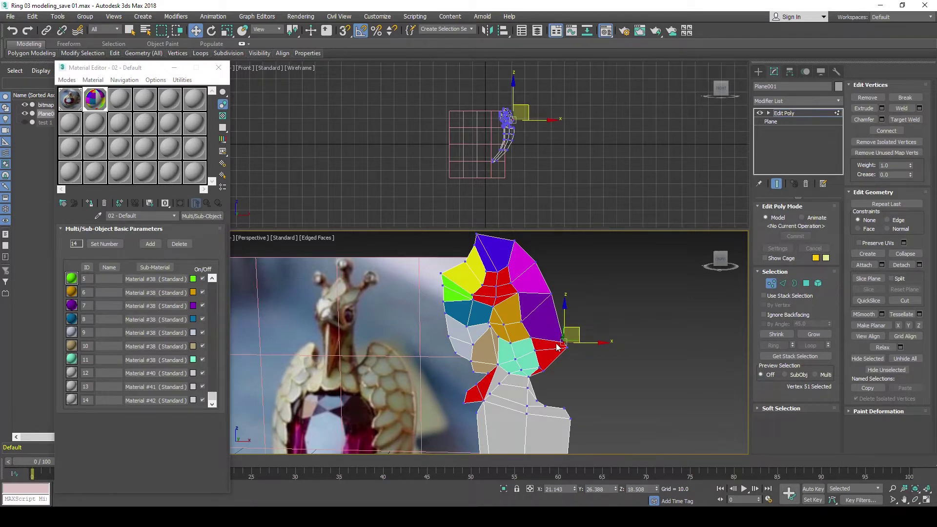
pyautogui.moveTo(554, 364); pyautogui.dragTo(535, 335, button='middle')
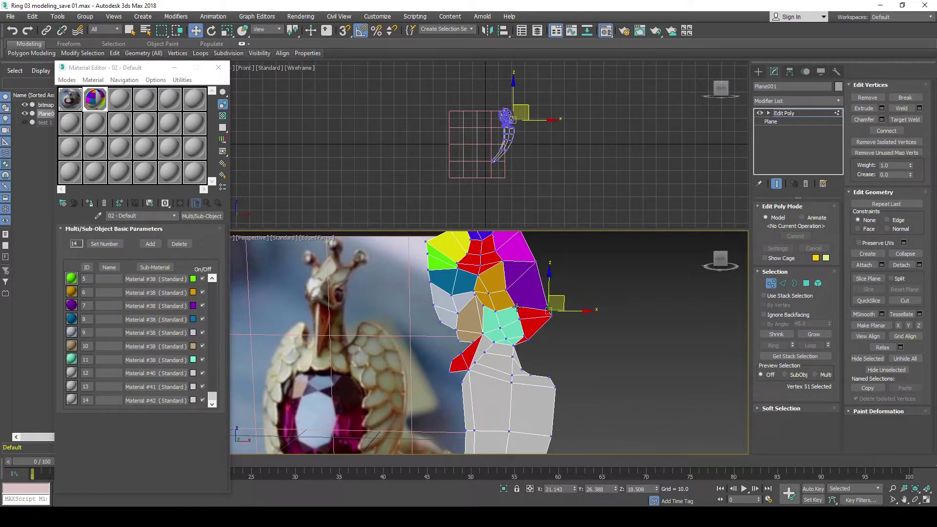
# Shift two red-face vertices sideways, then try stretching the red face's corner and cancel that move.
pyautogui.click(517, 307)
pyautogui.moveTo(518, 312); pyautogui.dragTo(539, 313)
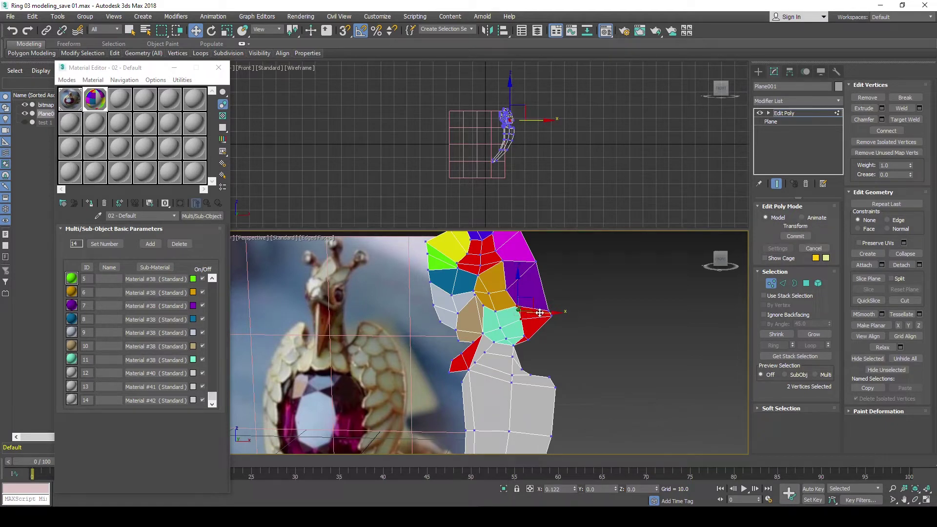
pyautogui.moveTo(539, 313); pyautogui.dragTo(540, 313)
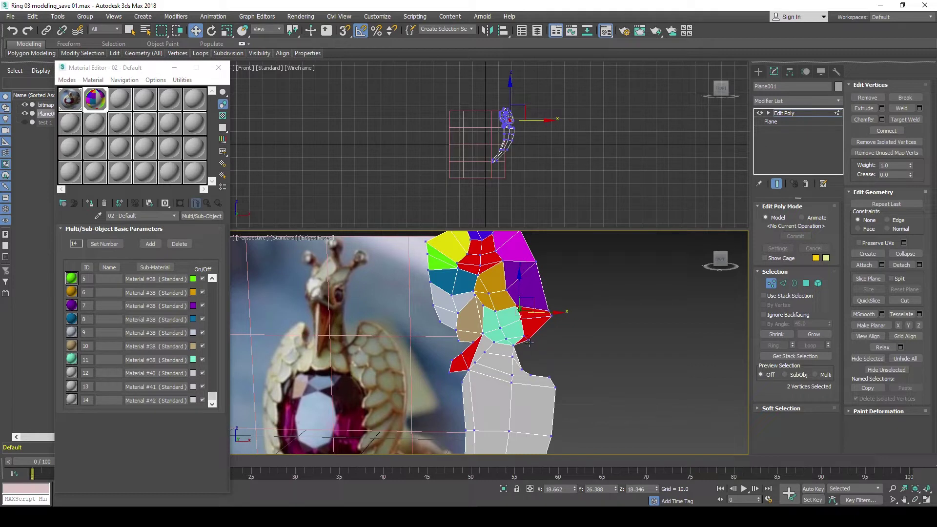
pyautogui.click(529, 341)
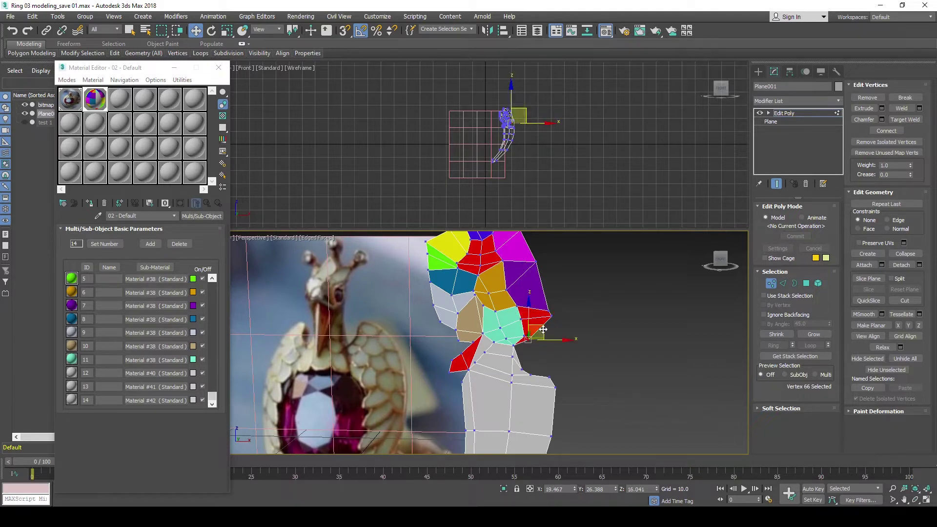
pyautogui.moveTo(543, 330); pyautogui.dragTo(567, 336)
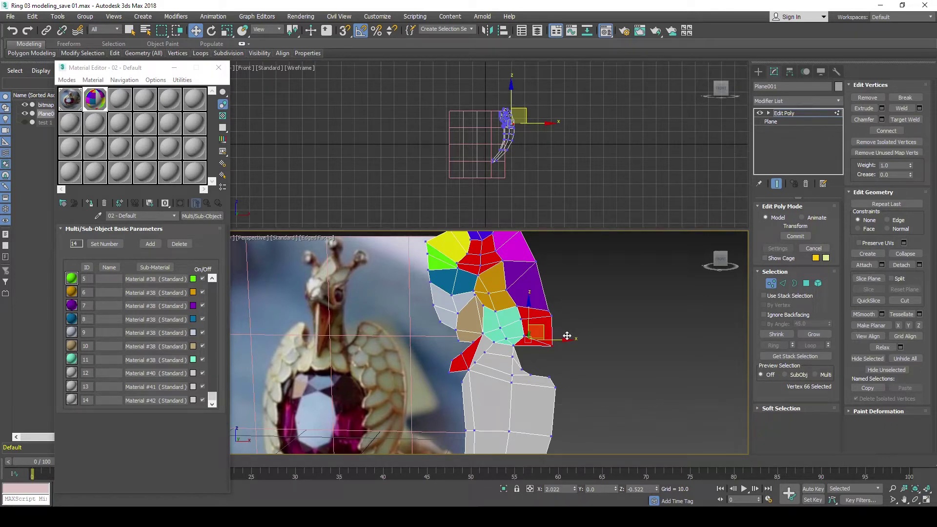
pyautogui.rightClick(566, 336)
# Move the red face's corner and a neck vertex slightly up and left.
pyautogui.scroll(-1, 565, 337)
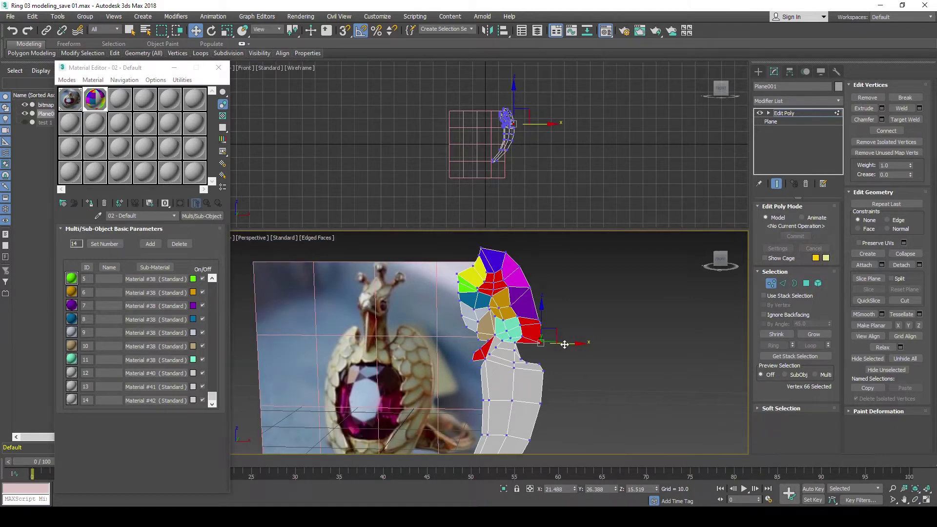
pyautogui.scroll(1, 545, 328)
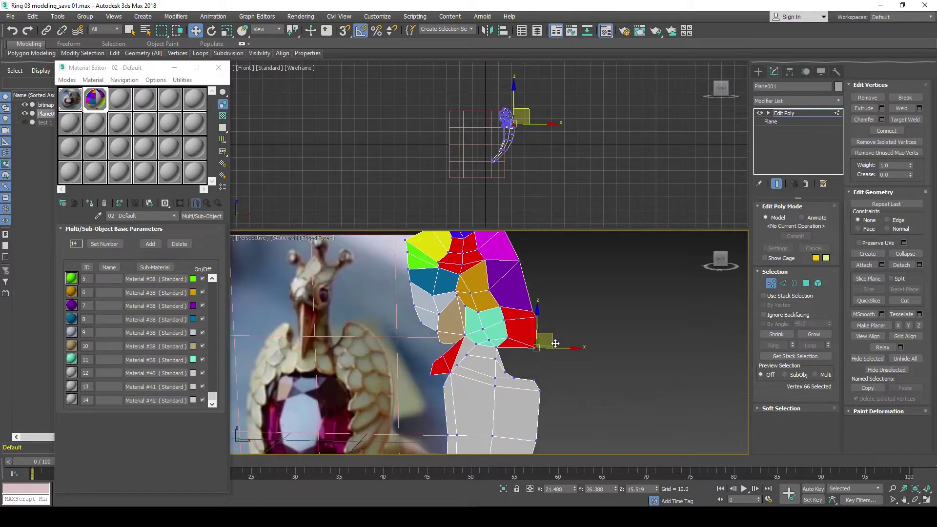
pyautogui.moveTo(560, 347); pyautogui.dragTo(559, 347)
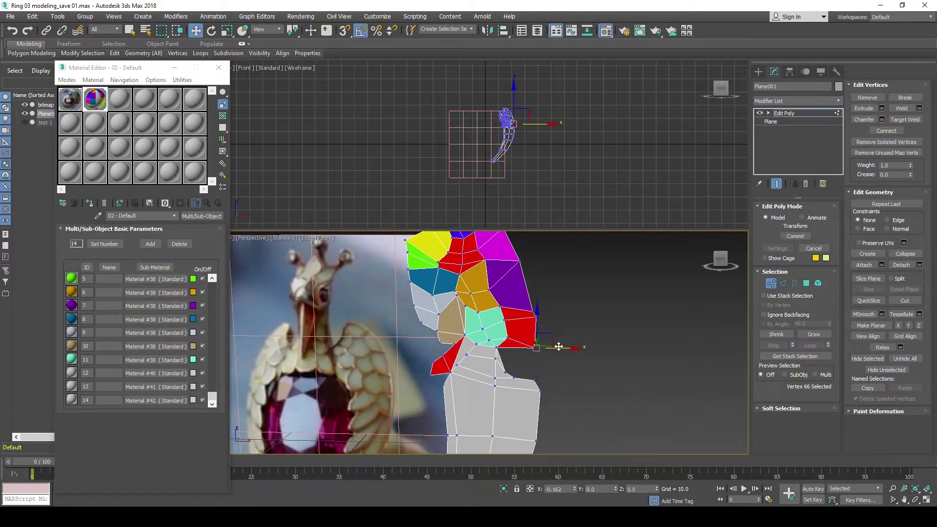
pyautogui.click(535, 314)
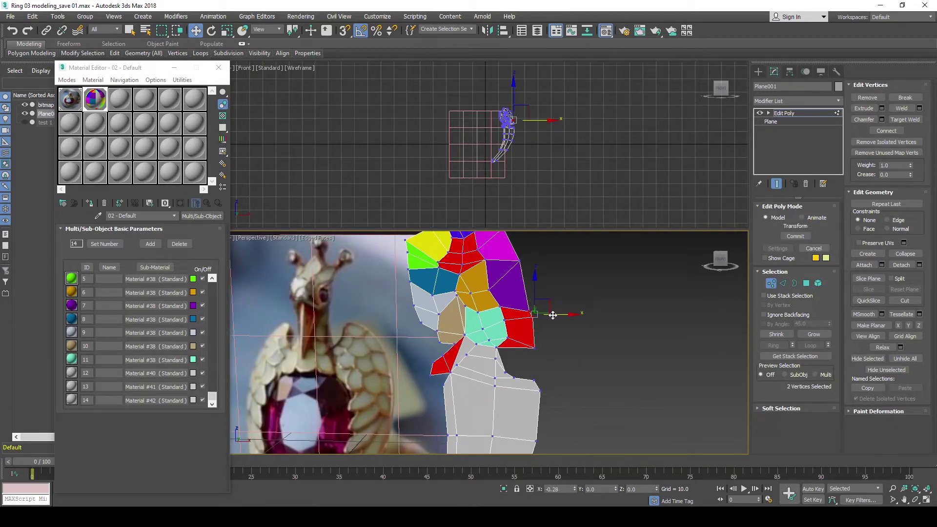
pyautogui.moveTo(535, 315); pyautogui.dragTo(545, 299)
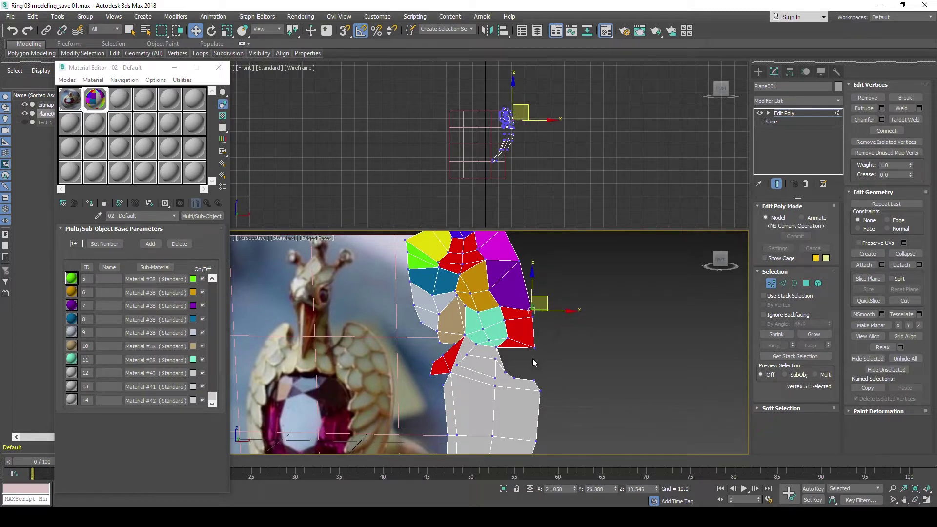
pyautogui.moveTo(460, 384); pyautogui.dragTo(457, 363, button='middle')
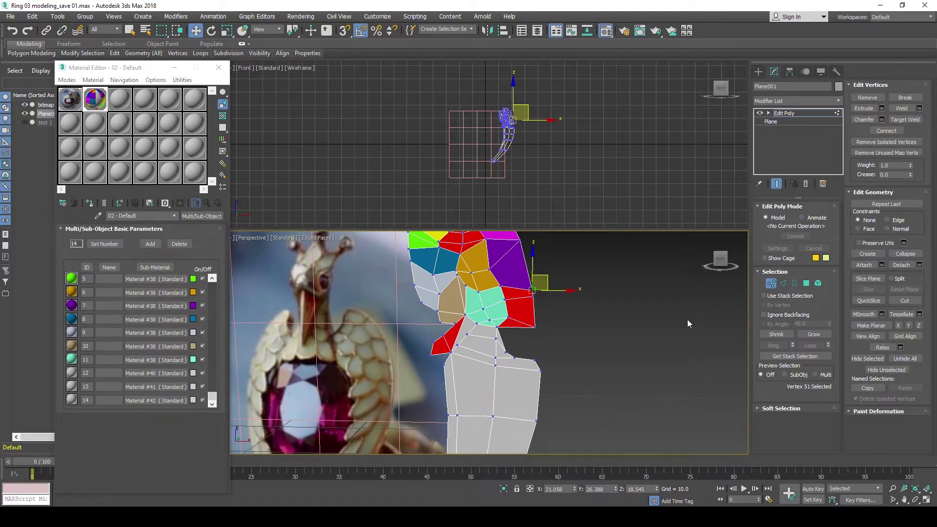
# Bridge the two edges on either side of the gap below the red face with a new polygon.
pyautogui.click(806, 283)
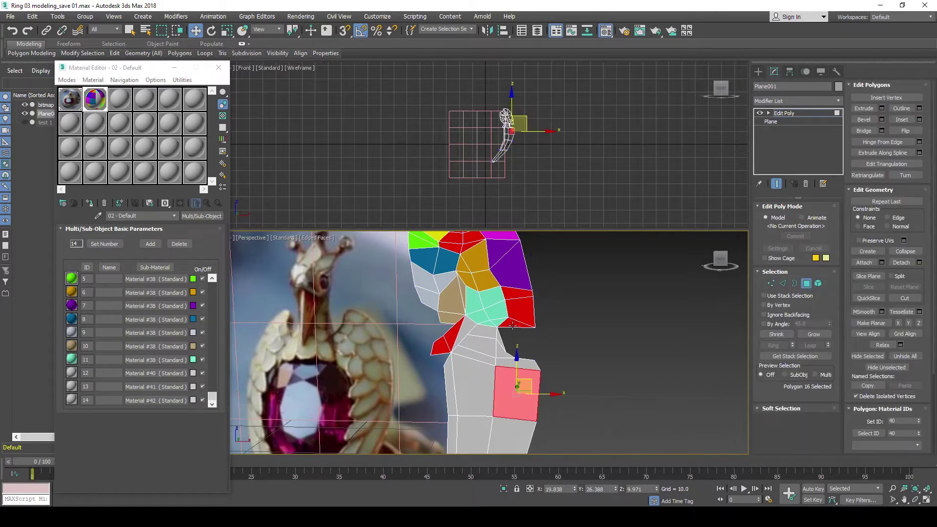
pyautogui.scroll(2, 513, 334)
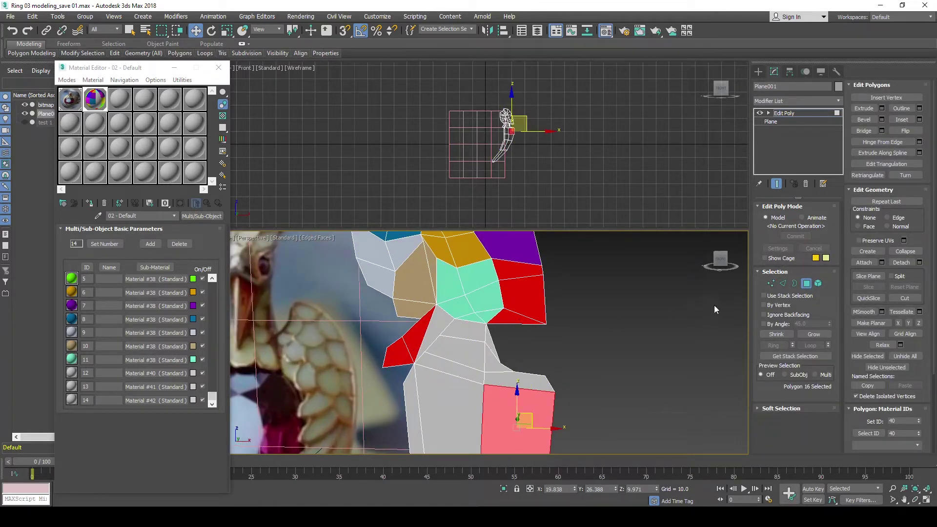
pyautogui.click(786, 283)
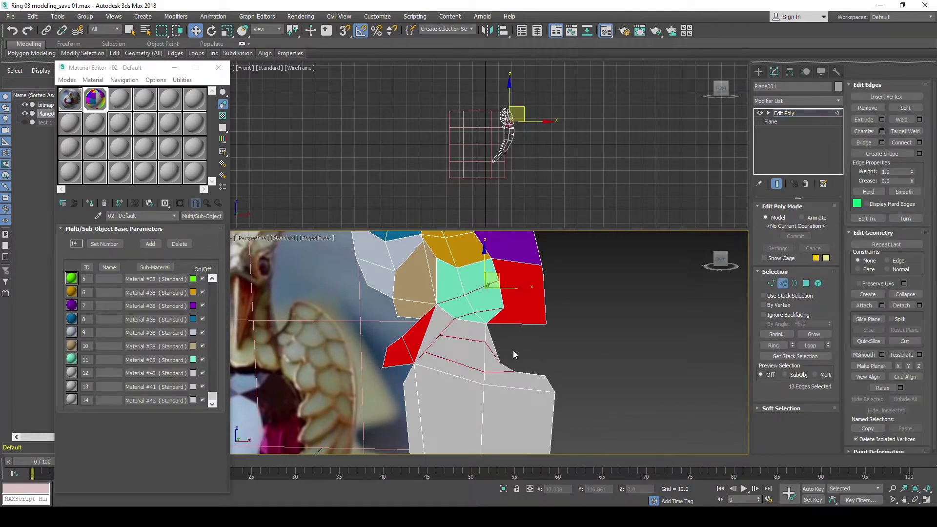
pyautogui.click(505, 366)
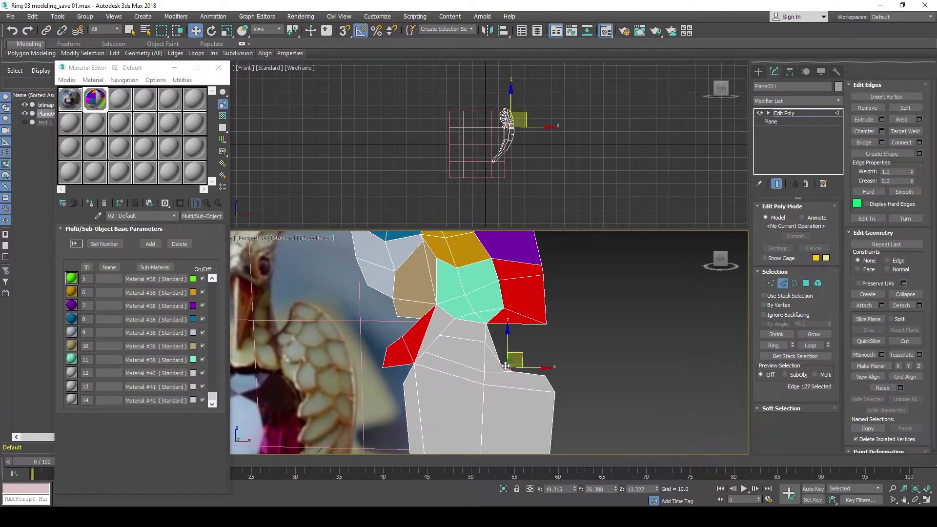
pyautogui.keyDown('ctrl'); pyautogui.click(521, 324); pyautogui.keyUp('ctrl')
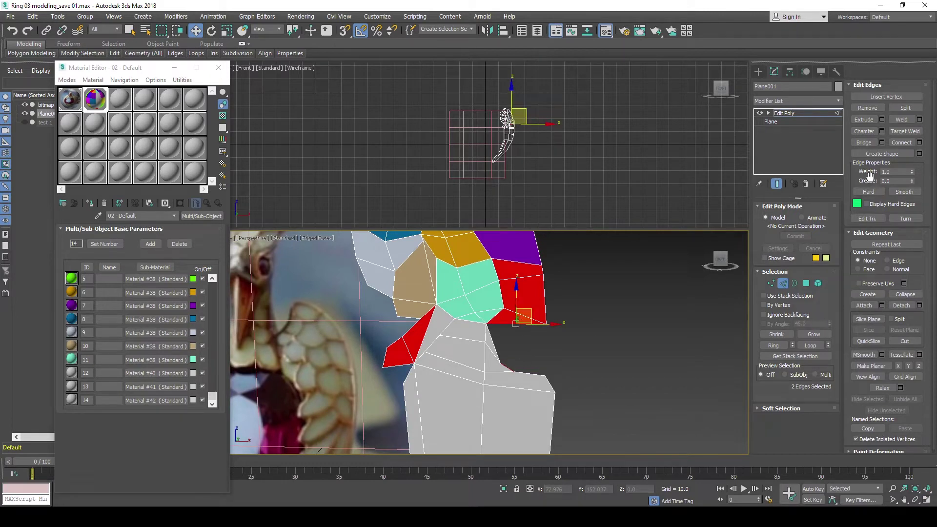
pyautogui.click(863, 143)
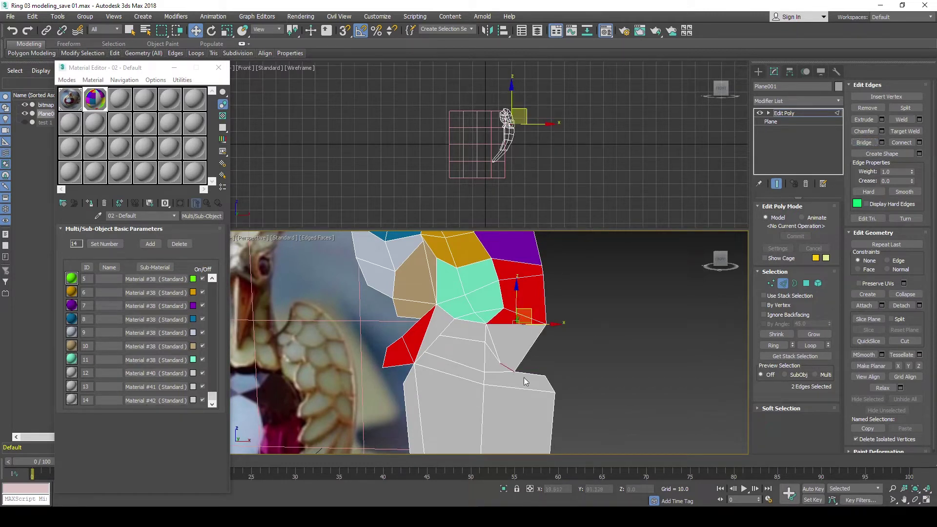
pyautogui.click(771, 283)
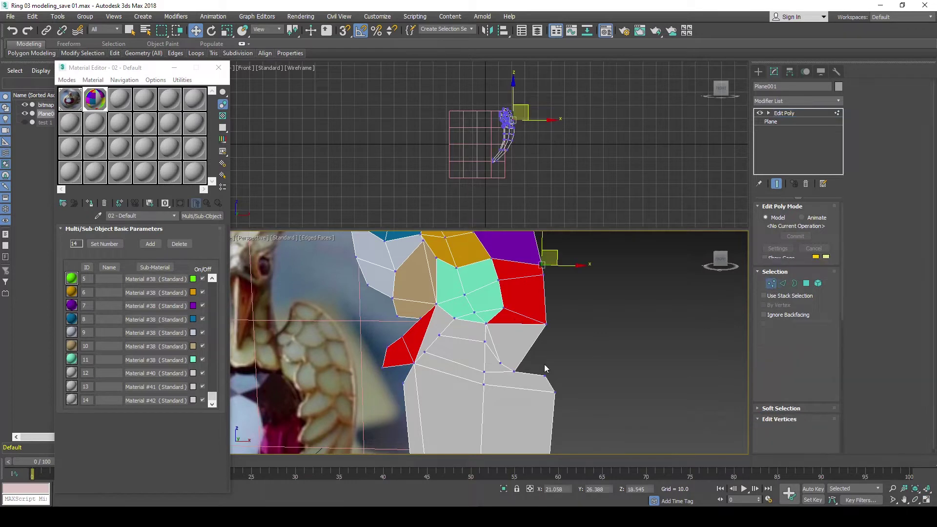
# Pull vertex 73, the new polygon's outer corner, right and up, then reframe the head.
pyautogui.click(514, 365)
pyautogui.moveTo(553, 350); pyautogui.dragTo(562, 349)
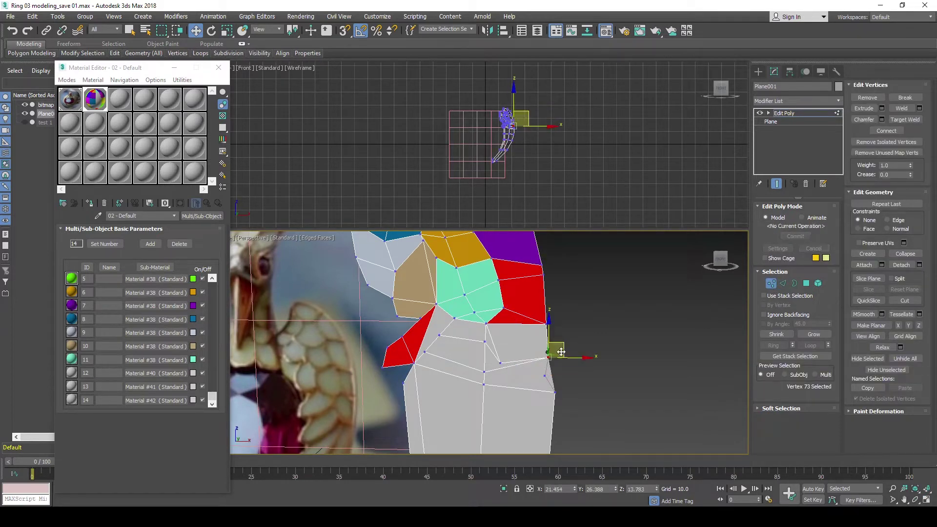
pyautogui.moveTo(484, 370); pyautogui.dragTo(485, 343, button='middle')
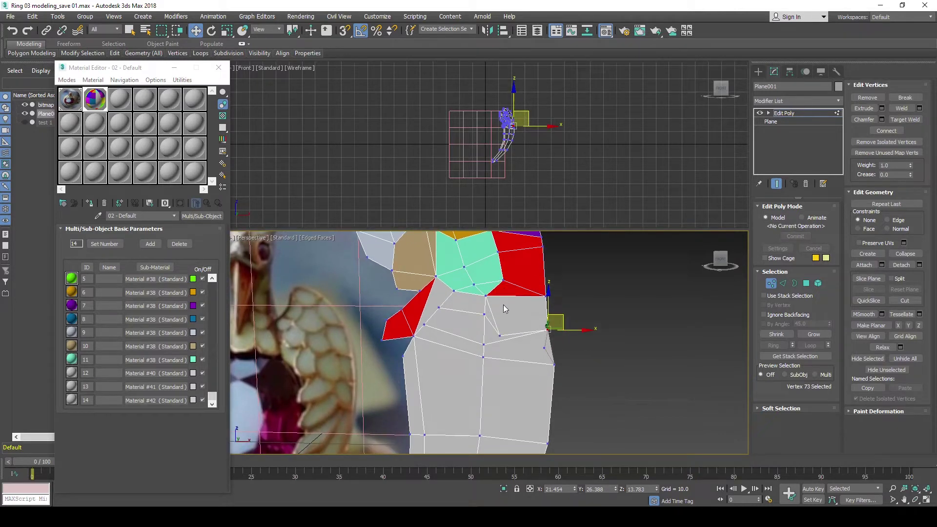
pyautogui.scroll(-1, 498, 310)
pyautogui.scroll(-1, 498, 312)
pyautogui.scroll(-1, 498, 317)
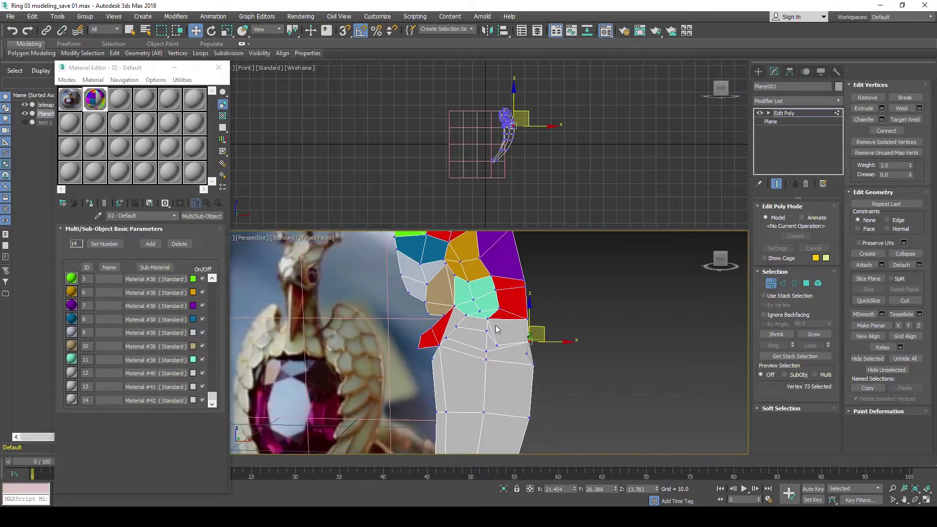
pyautogui.moveTo(497, 324); pyautogui.dragTo(510, 268, button='middle')
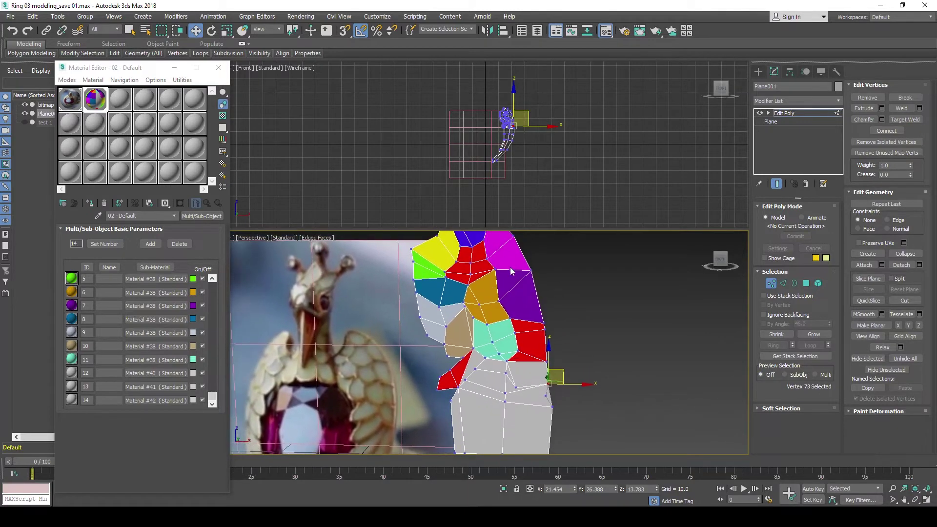
# Clear the vertex selection and pick a face below the red area in Polygon mode.
pyautogui.click(524, 362)
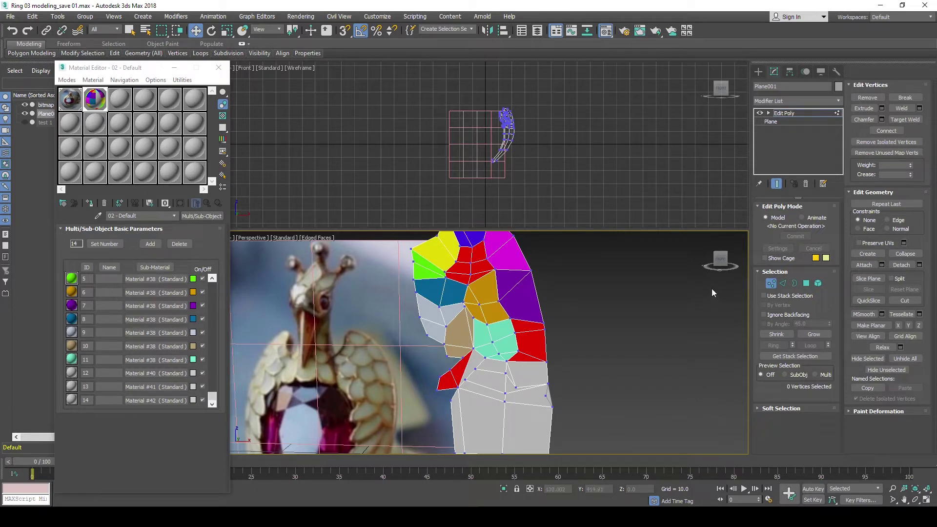
pyautogui.click(806, 283)
pyautogui.click(527, 371)
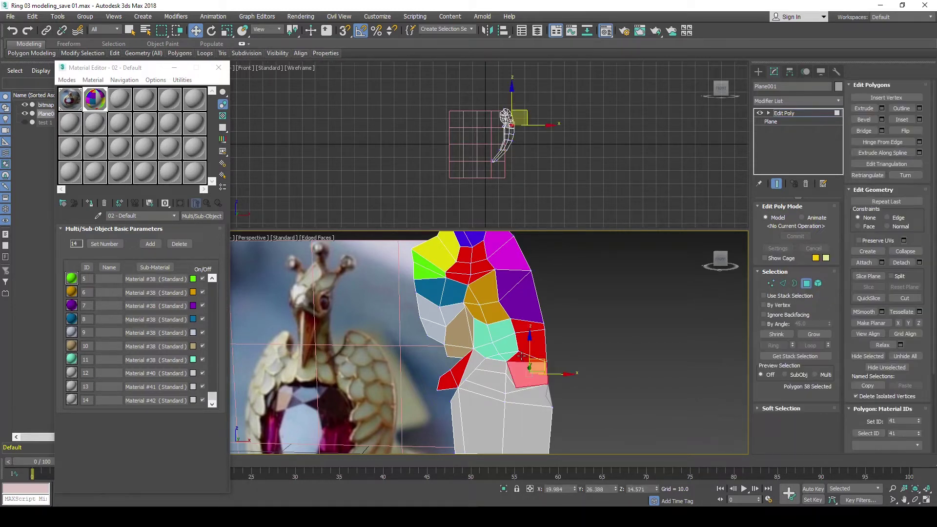
# Select the four lower neck polygons and set their material ID to 12.
pyautogui.click(509, 375)
pyautogui.keyDown('ctrl'); pyautogui.click(510, 388); pyautogui.keyUp('ctrl')
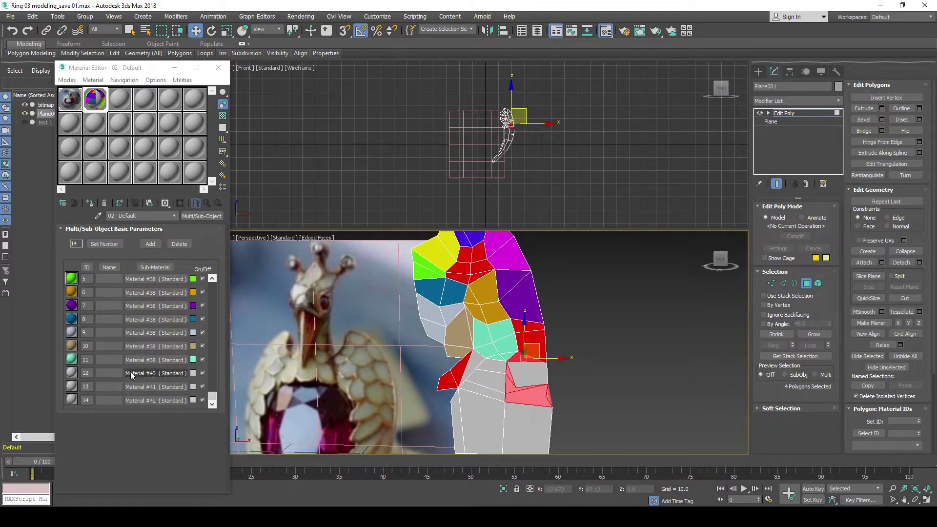
pyautogui.click(899, 420)
pyautogui.write('12')
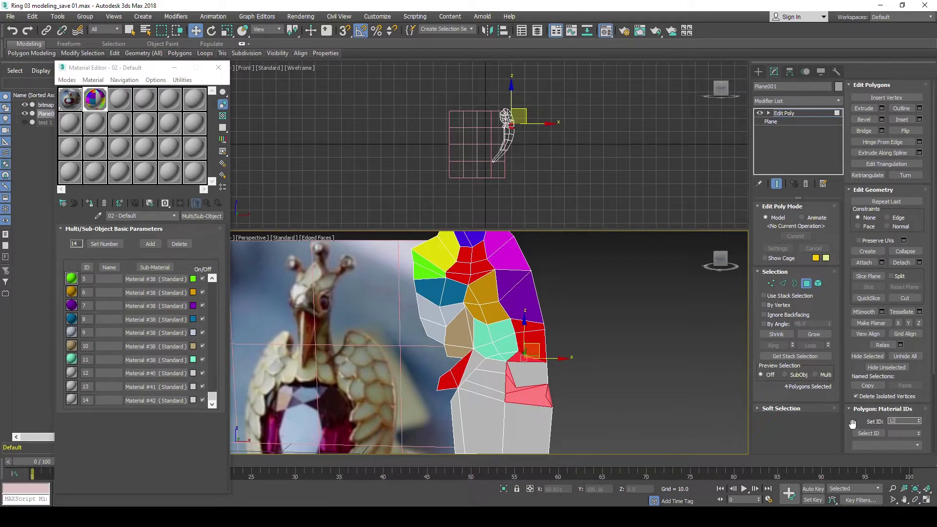
pyautogui.press('Return')
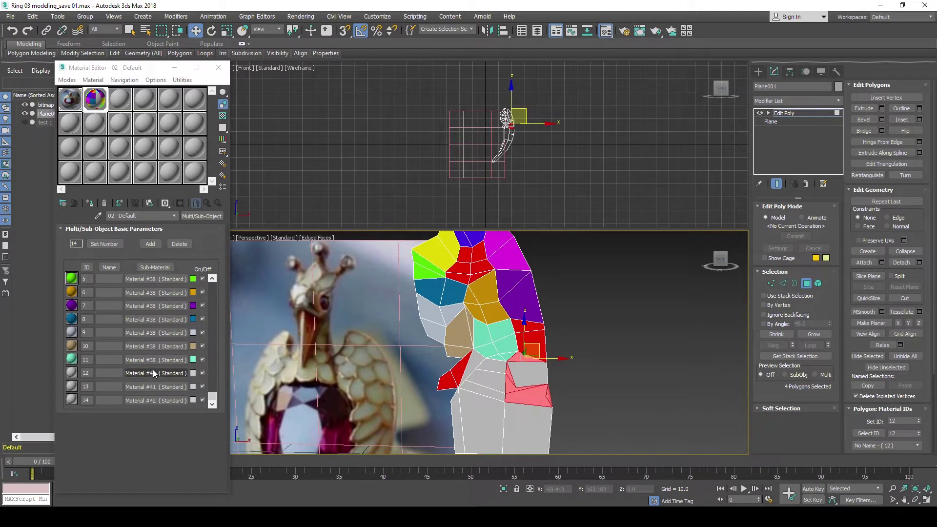
# Copy sub-material 11 into slot 12 and recolour it blue-violet.
pyautogui.moveTo(153, 360); pyautogui.dragTo(156, 371)
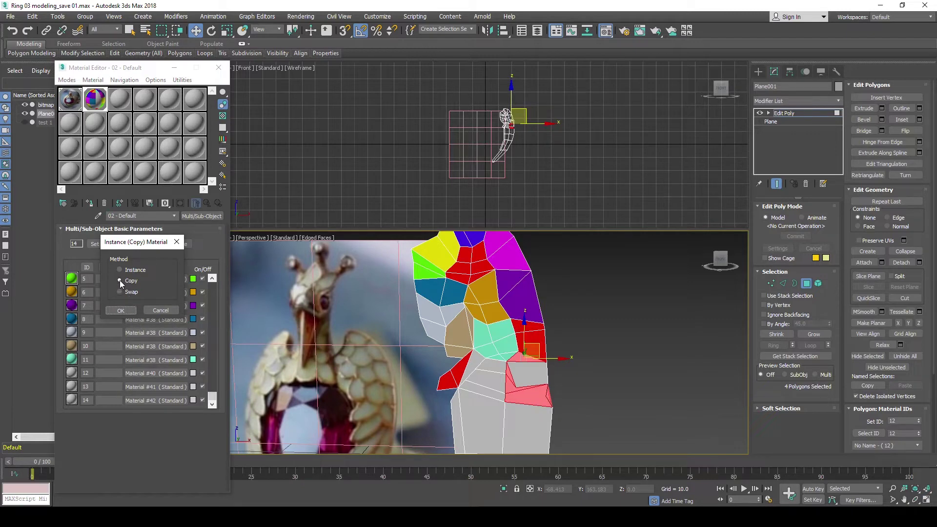
pyautogui.click(120, 310)
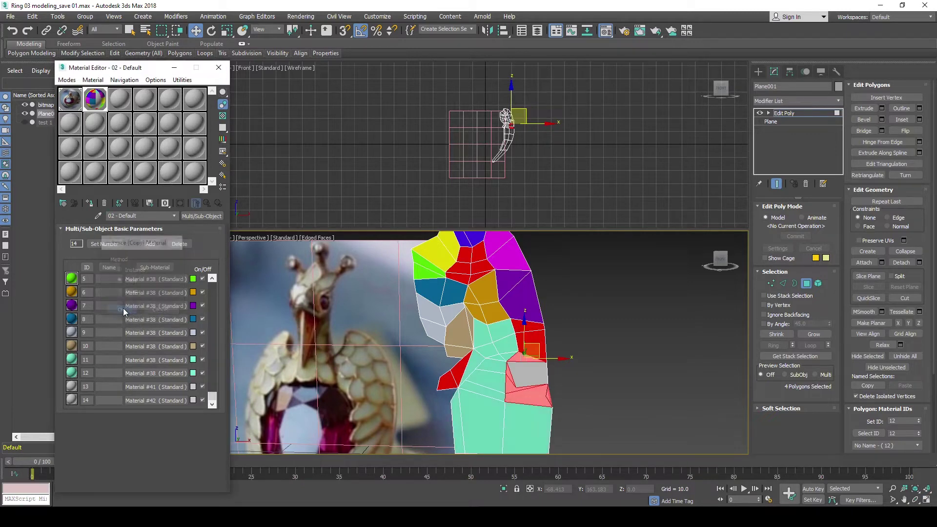
pyautogui.click(193, 373)
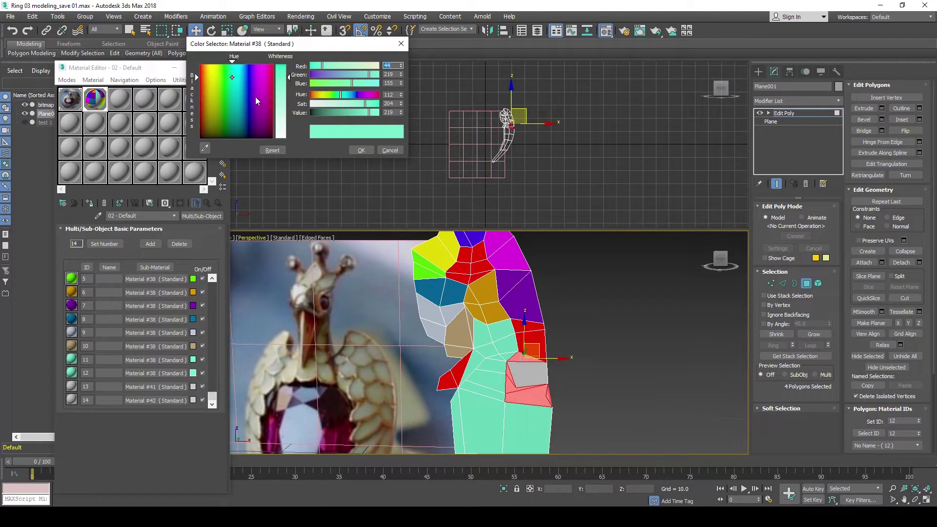
pyautogui.moveTo(260, 82); pyautogui.dragTo(251, 82)
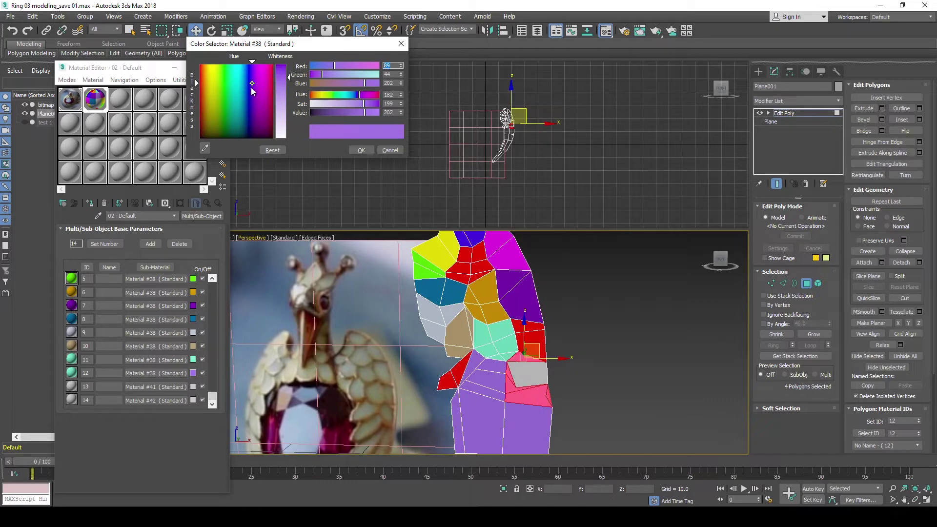
pyautogui.moveTo(252, 91); pyautogui.dragTo(249, 73)
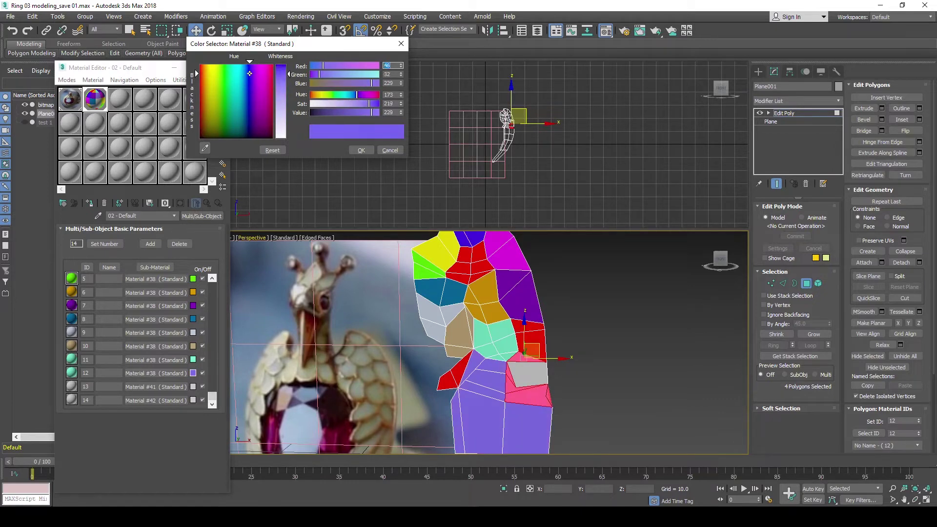
pyautogui.click(361, 150)
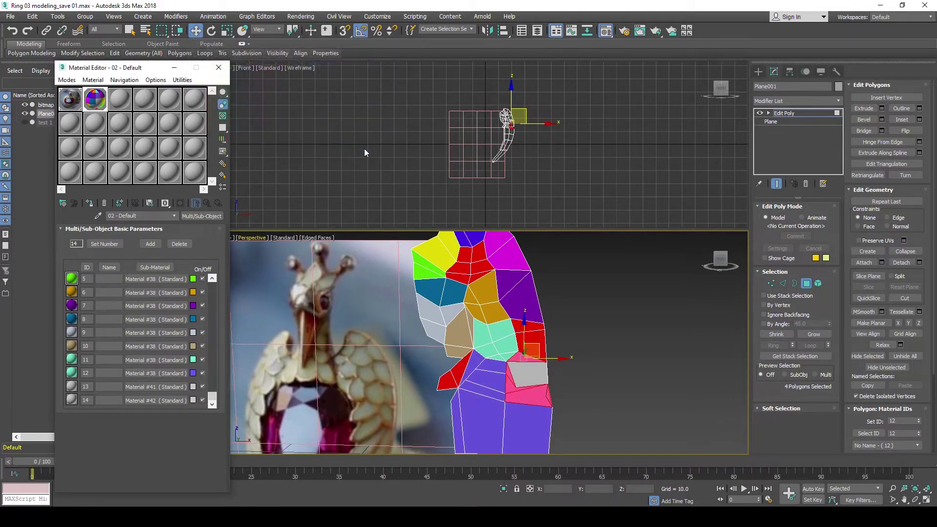
# Give the remaining grey neck face material ID 12 as well.
pyautogui.click(562, 418)
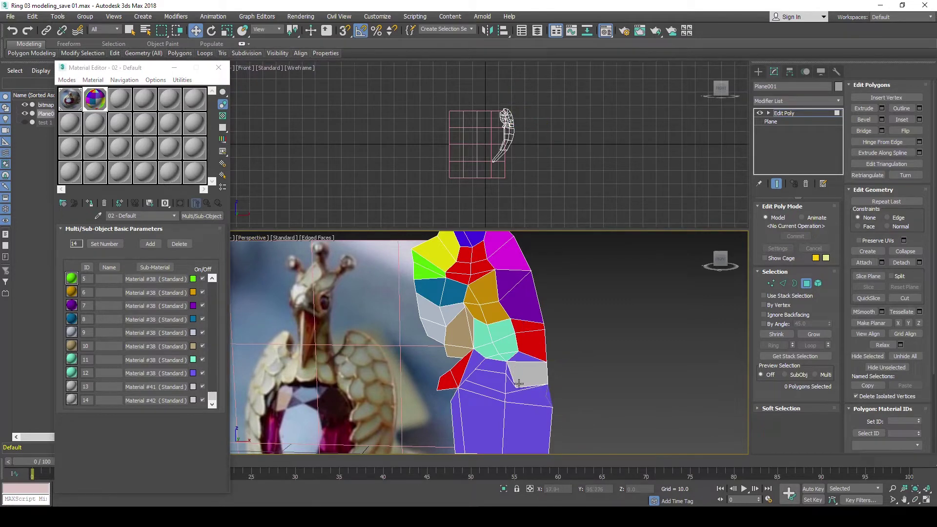
pyautogui.scroll(1, 522, 394)
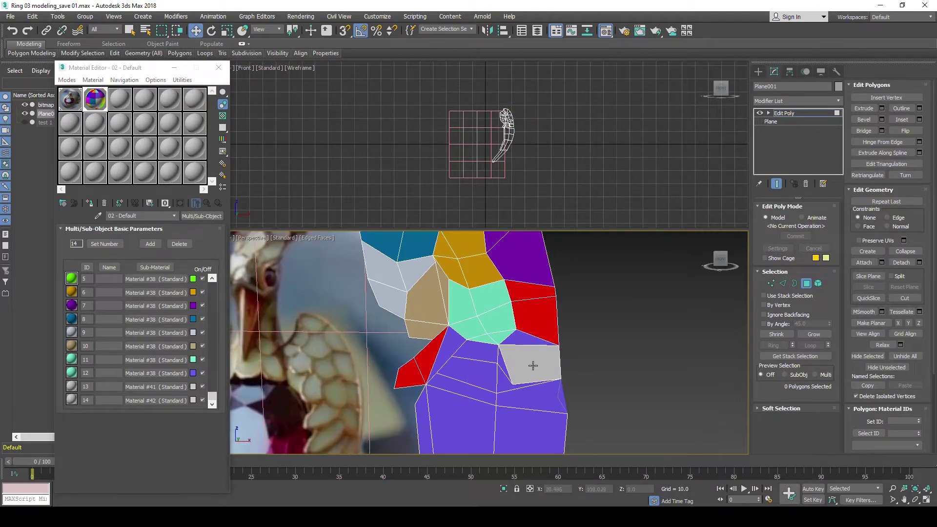
pyautogui.click(531, 381)
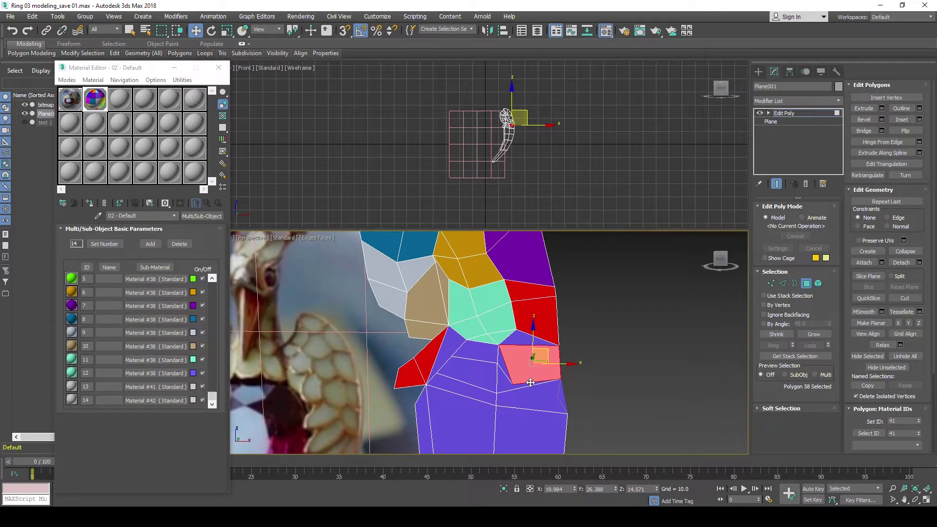
pyautogui.doubleClick(892, 422)
pyautogui.write('12')
pyautogui.press('Return')
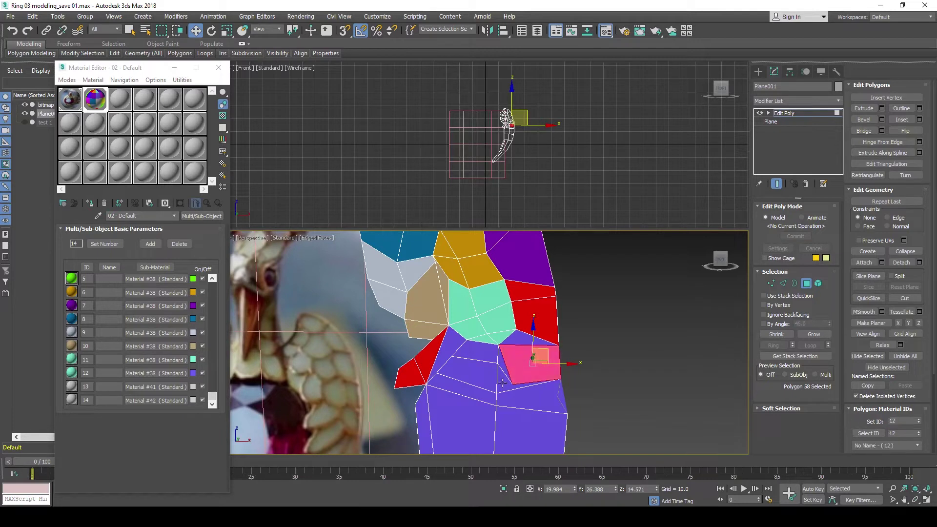
# Check the faces below the mint-green patch, confirming one carries material ID 40.
pyautogui.click(517, 376)
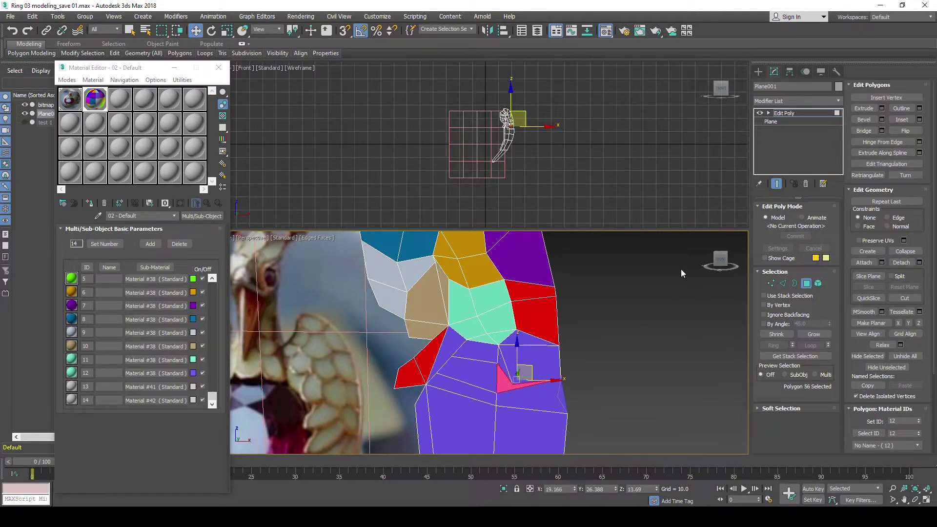
pyautogui.keyDown('alt'); pyautogui.moveTo(383, 354); pyautogui.dragTo(413, 368, button='middle'); pyautogui.keyUp('alt')
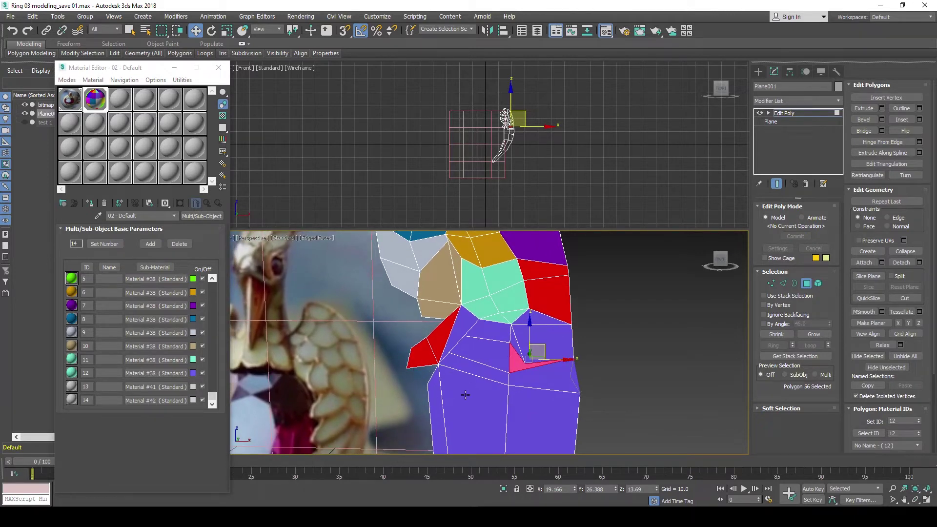
pyautogui.scroll(-3, 507, 379)
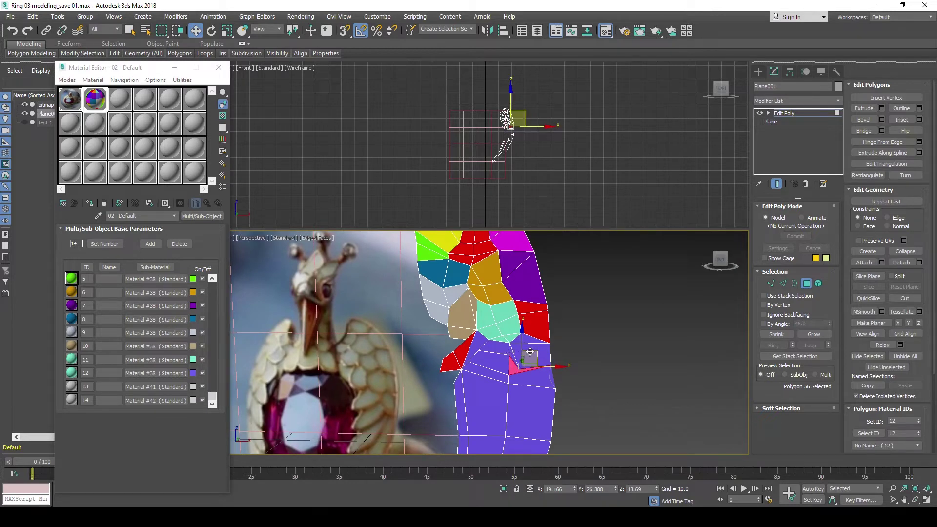
pyautogui.click(506, 358)
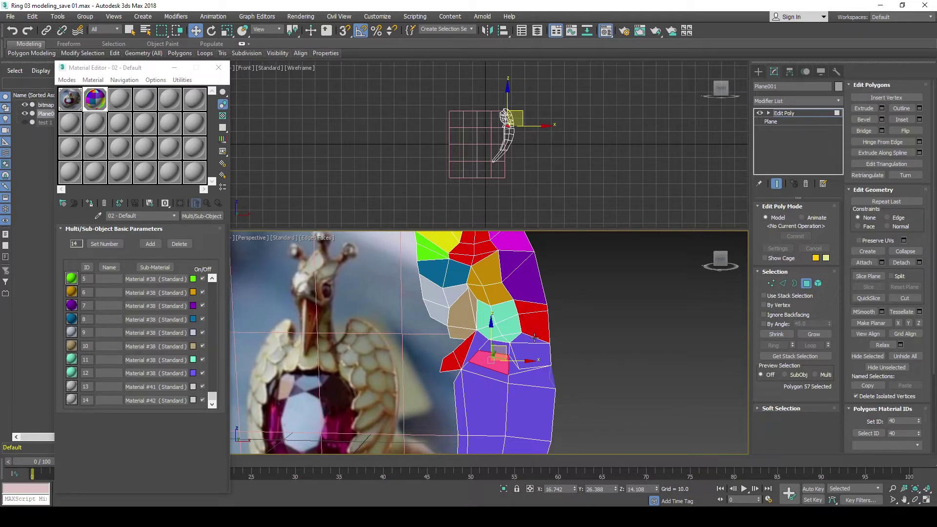
pyautogui.scroll(2, 537, 340)
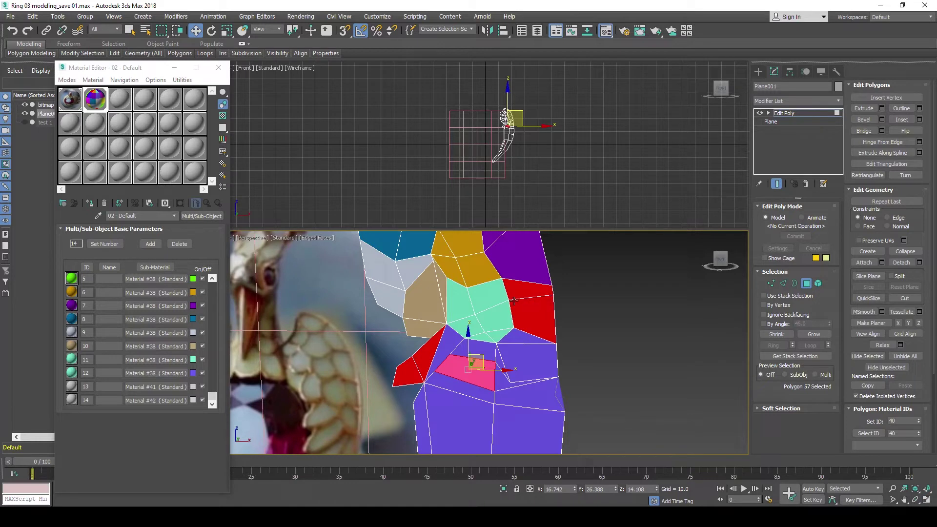
# With Constraints set to Edge, slide vertices 65, 64 and 63 along their edges.
pyautogui.click(771, 284)
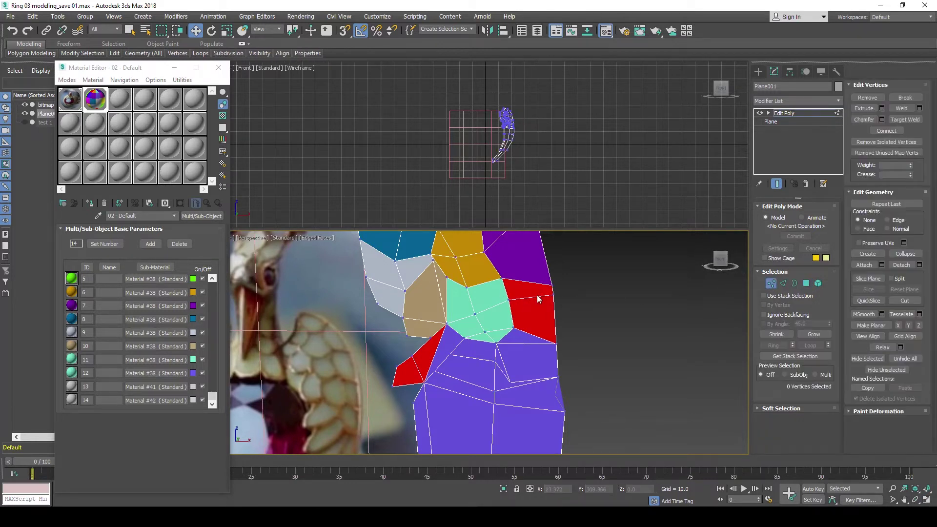
pyautogui.click(553, 295)
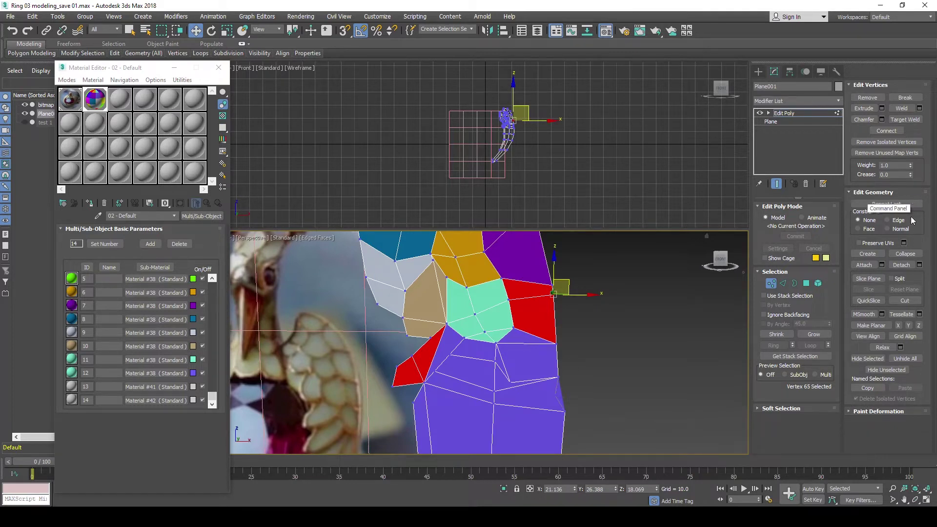
pyautogui.click(871, 411)
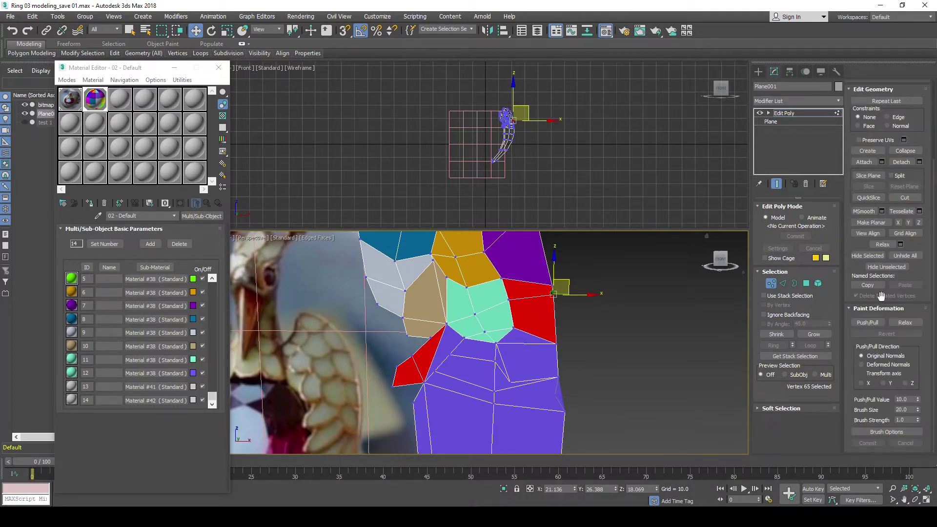
pyautogui.click(886, 117)
pyautogui.moveTo(554, 260)
pyautogui.mouseDown()
pyautogui.moveTo(553, 279)
pyautogui.moveTo(553, 270)
pyautogui.moveTo(474, 280)
pyautogui.mouseUp()
pyautogui.click(509, 298)
pyautogui.click(473, 310)
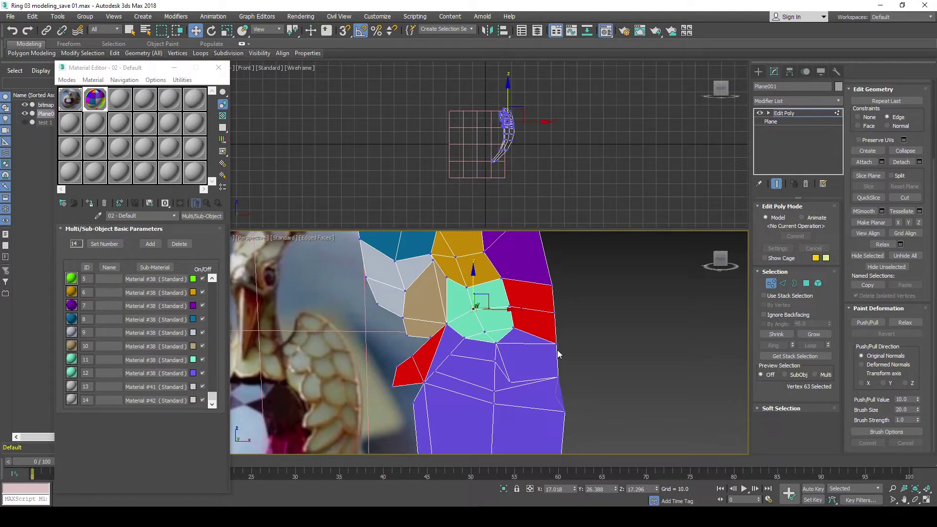
# Set Constraints back to None and nudge the green patch's border vertices on X.
pyautogui.click(513, 327)
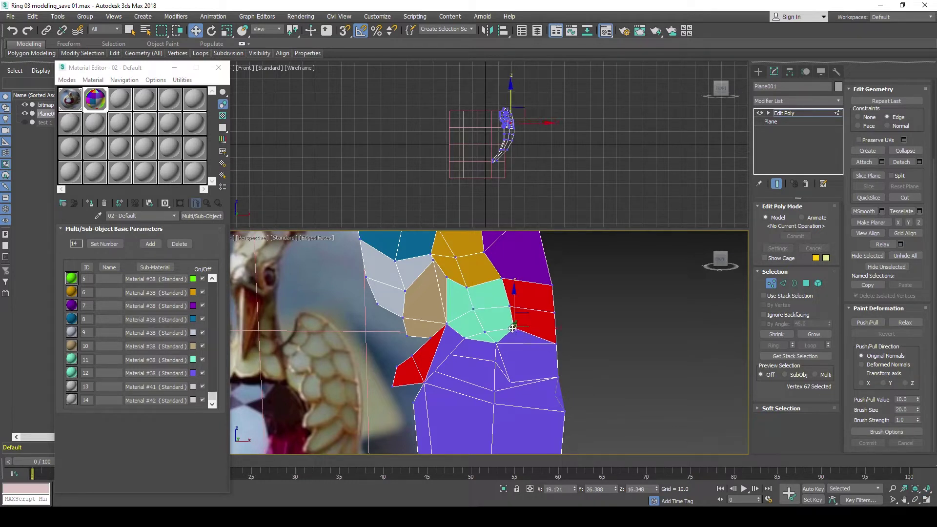
pyautogui.click(860, 117)
pyautogui.moveTo(545, 328); pyautogui.dragTo(532, 307)
pyautogui.click(510, 305)
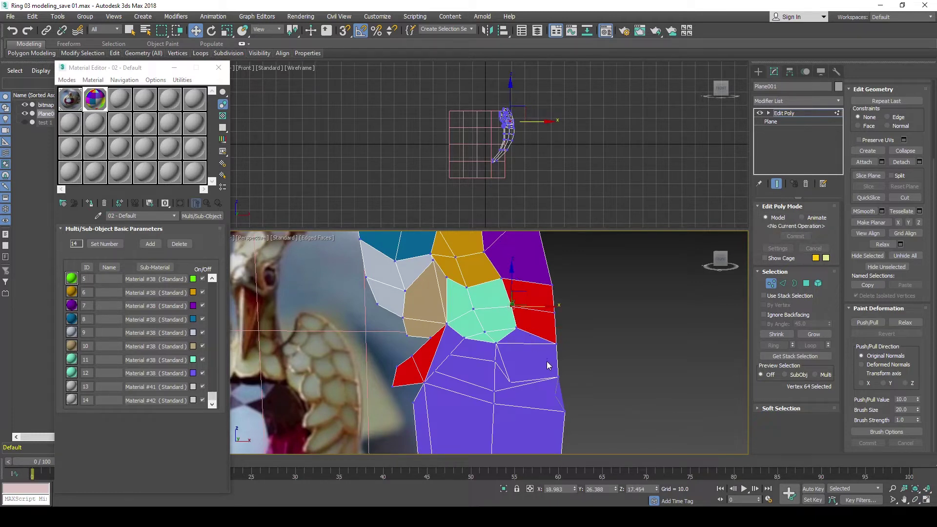
pyautogui.click(782, 283)
pyautogui.click(516, 344)
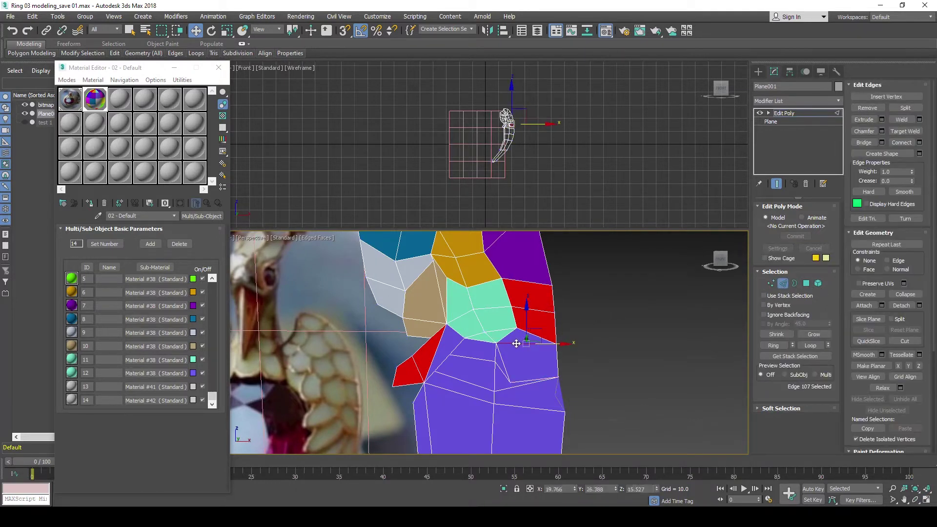
pyautogui.click(525, 358)
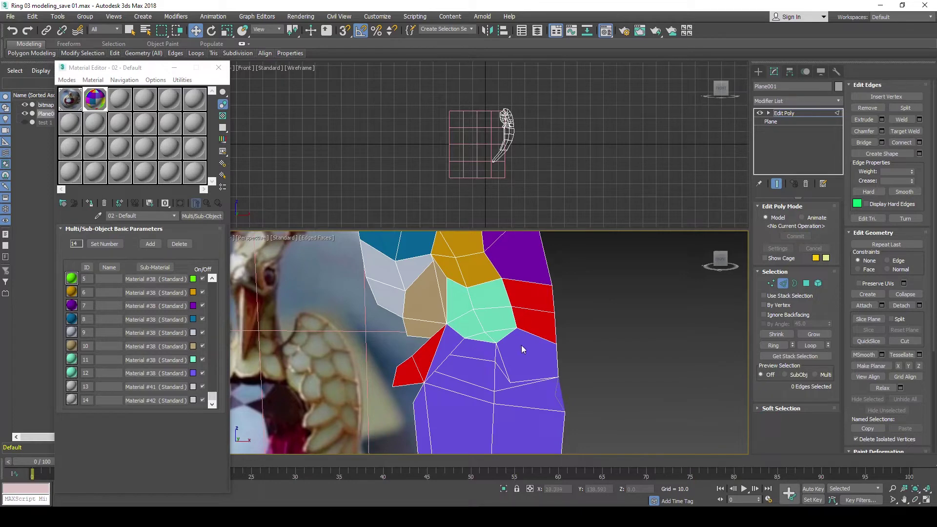
pyautogui.click(491, 361)
pyautogui.scroll(-2, 492, 360)
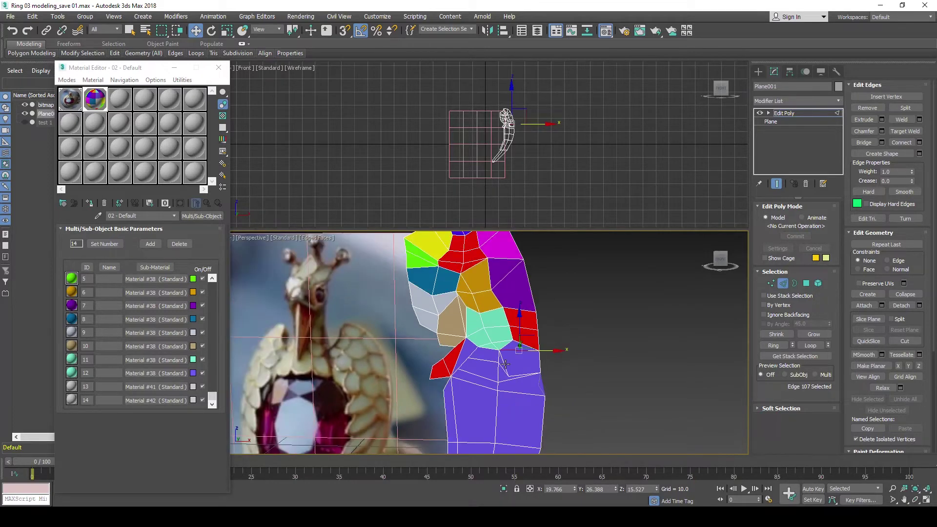
pyautogui.moveTo(405, 407); pyautogui.dragTo(476, 376, button='middle')
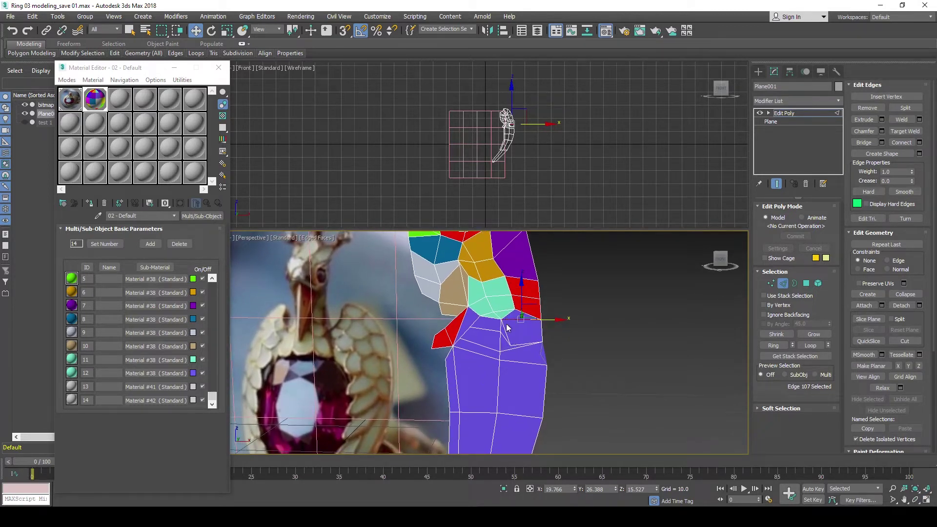
pyautogui.click(504, 332)
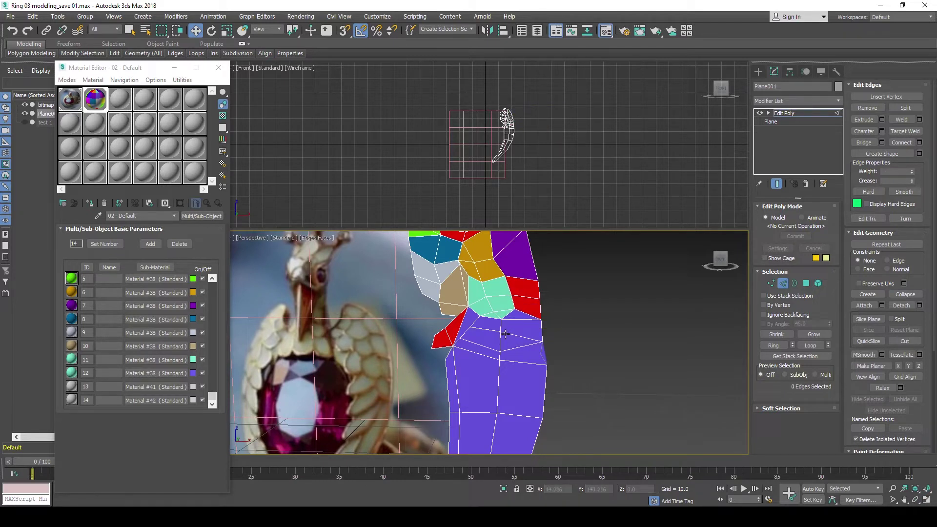
pyautogui.click(765, 283)
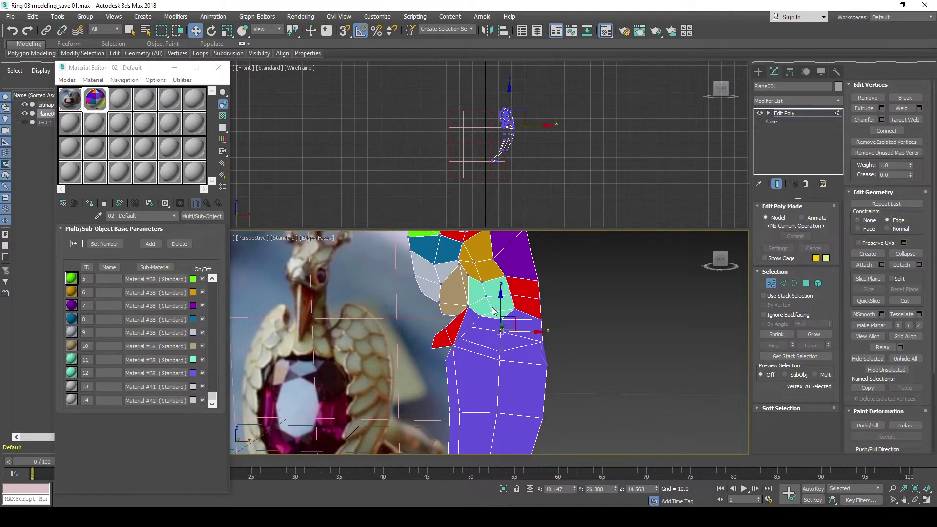
# Lower vertex 70 beneath the green patch on Z, then clear the selection.
pyautogui.moveTo(498, 307); pyautogui.dragTo(497, 313)
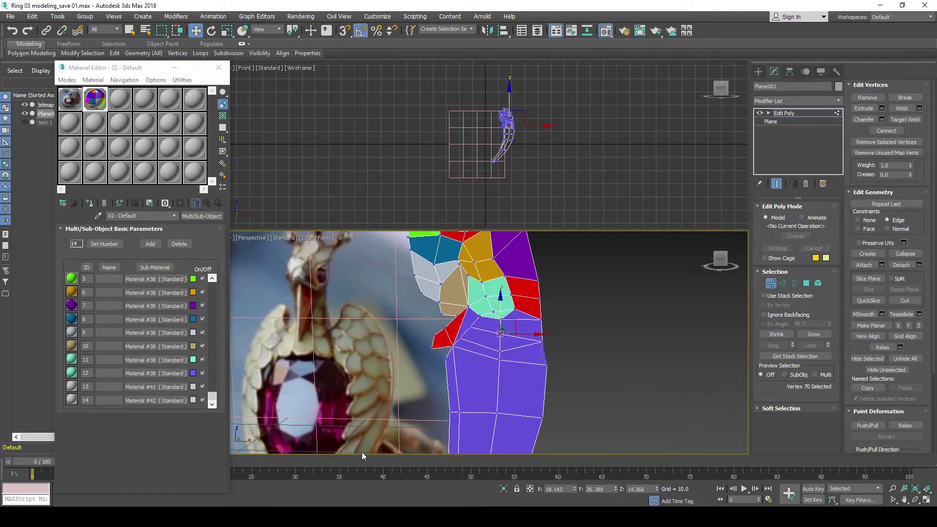
pyautogui.click(541, 342)
pyautogui.click(541, 357)
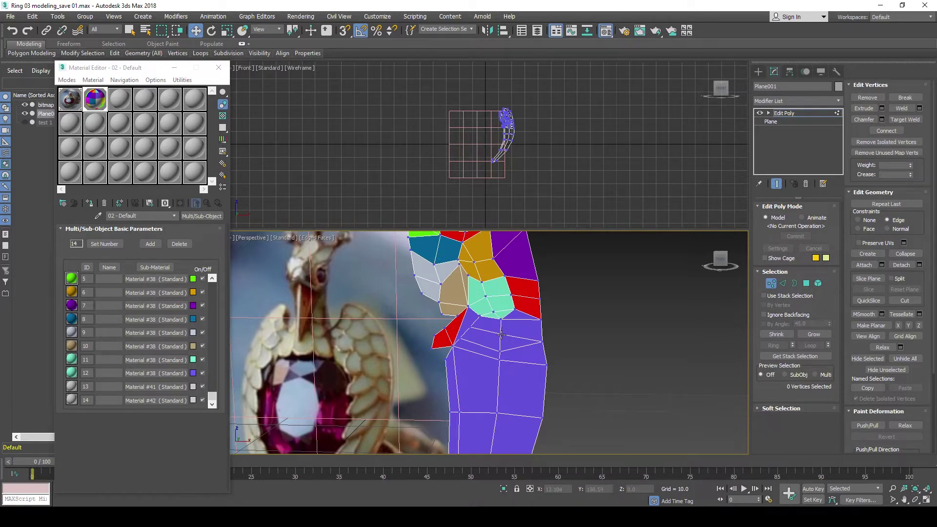
# Move vertex 72 right and down, and pull vertex 3 outward to the right on X.
pyautogui.click(500, 350)
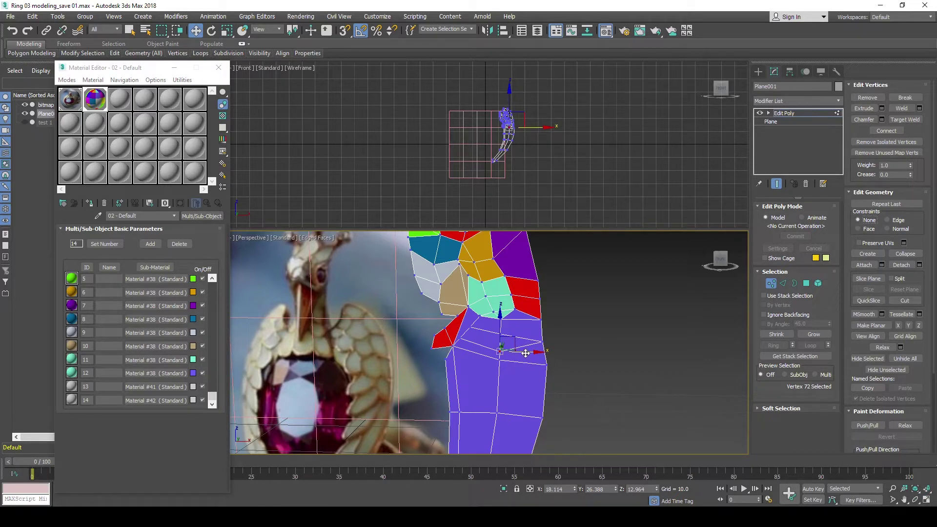
pyautogui.moveTo(525, 353)
pyautogui.mouseDown()
pyautogui.moveTo(540, 352)
pyautogui.moveTo(516, 336)
pyautogui.mouseUp()
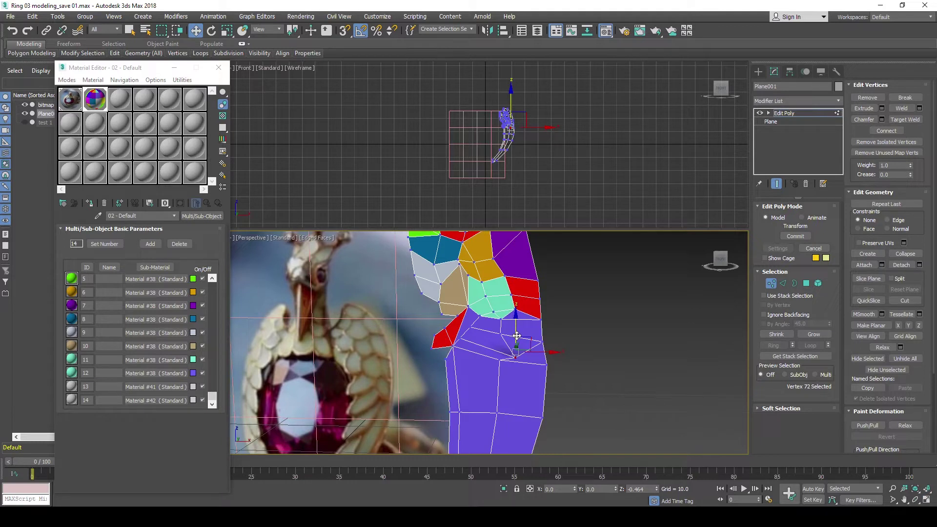
pyautogui.moveTo(516, 336); pyautogui.dragTo(516, 342)
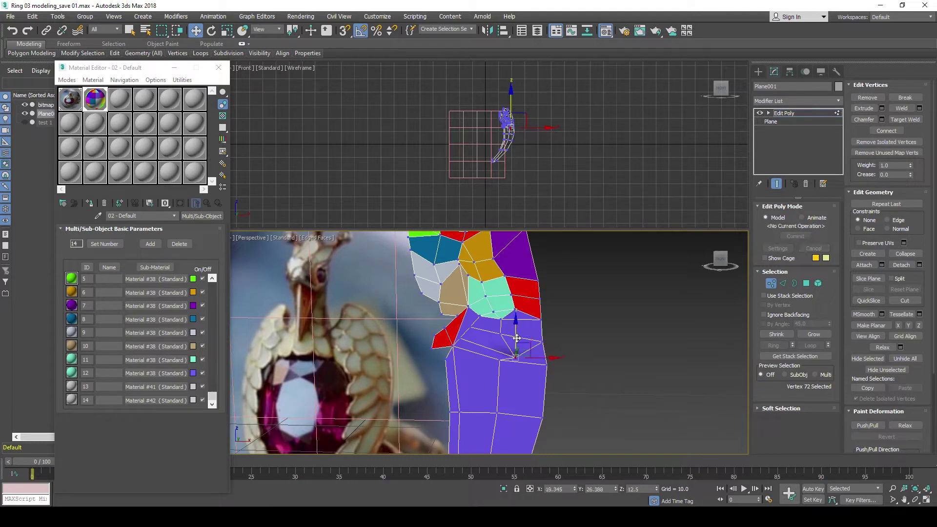
pyautogui.click(499, 360)
pyautogui.moveTo(513, 351)
pyautogui.mouseDown()
pyautogui.moveTo(542, 352)
pyautogui.moveTo(534, 354)
pyautogui.mouseUp()
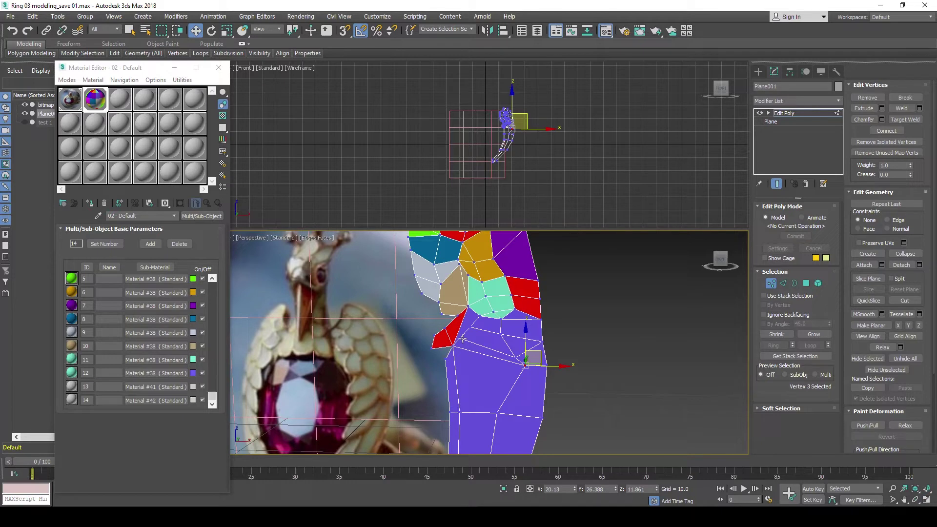
pyautogui.scroll(2, 464, 336)
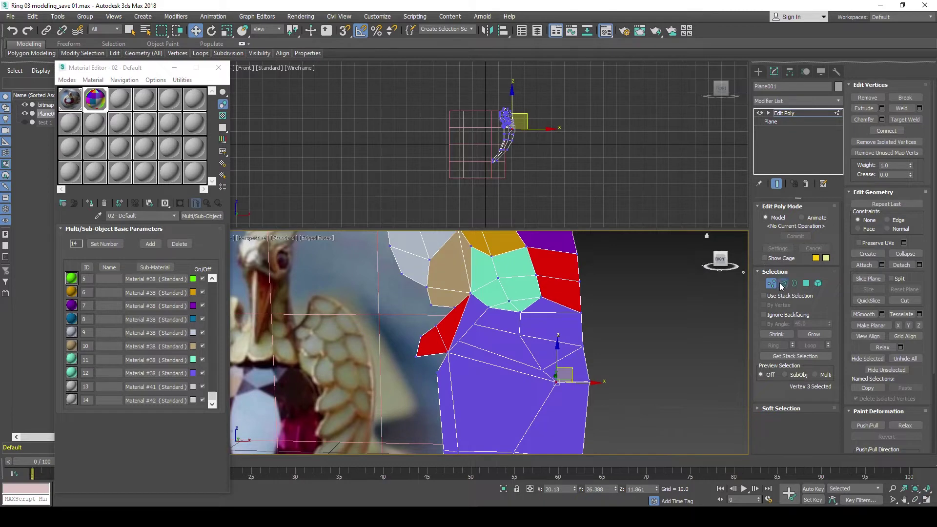
# In Edge mode, remove two edges inside the mint-green patch to merge its faces.
pyautogui.click(783, 283)
pyautogui.click(505, 304)
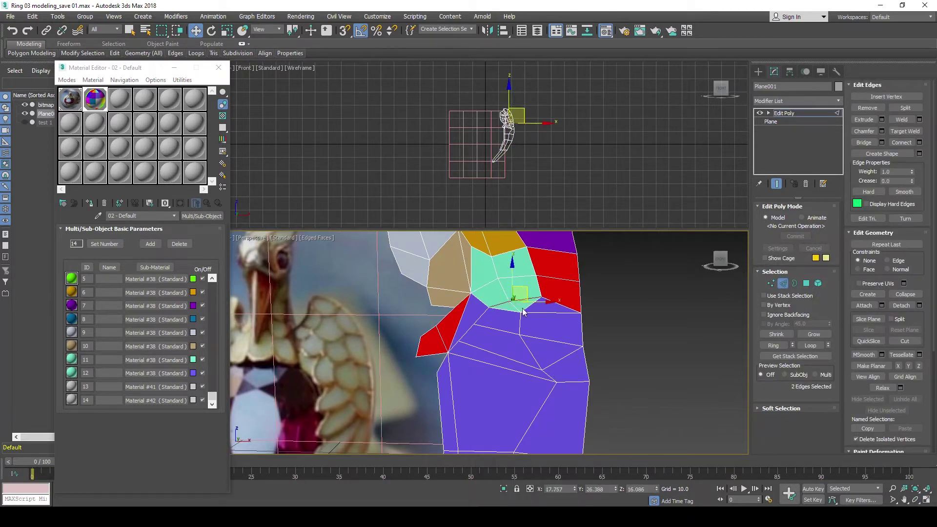
pyautogui.keyDown('ctrl'); pyautogui.click(516, 307); pyautogui.keyUp('ctrl')
pyautogui.hotkey('ctrl', 'd')
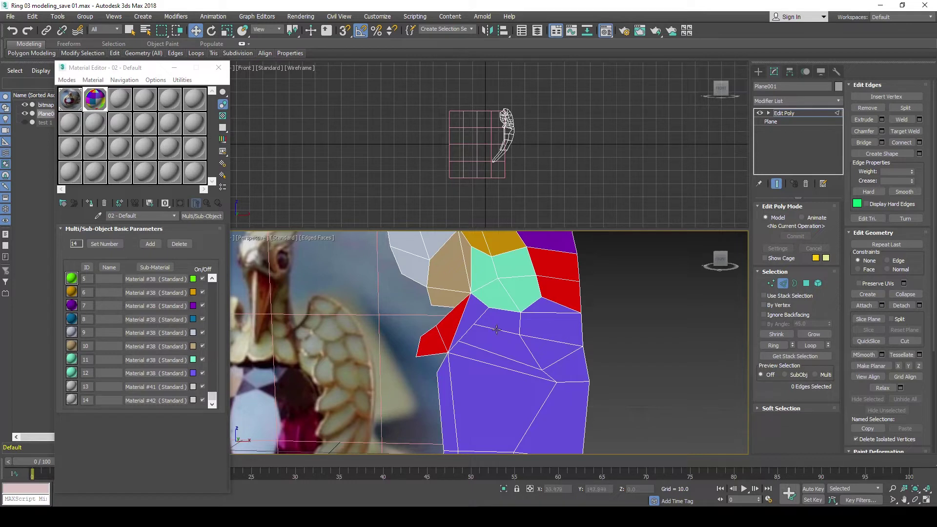
# Remove the edge between the red wedge and purple area, then select the small red face in Polygon mode.
pyautogui.click(461, 320)
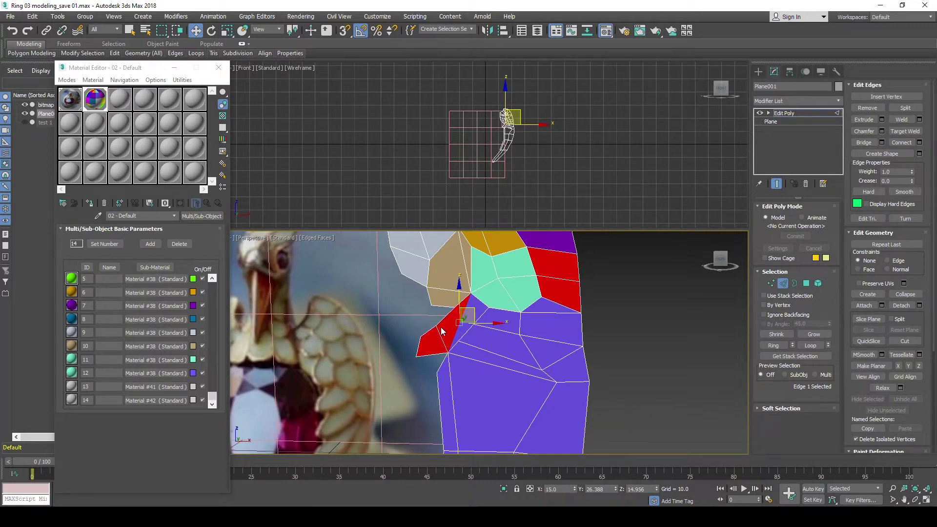
pyautogui.press('BackSpace')
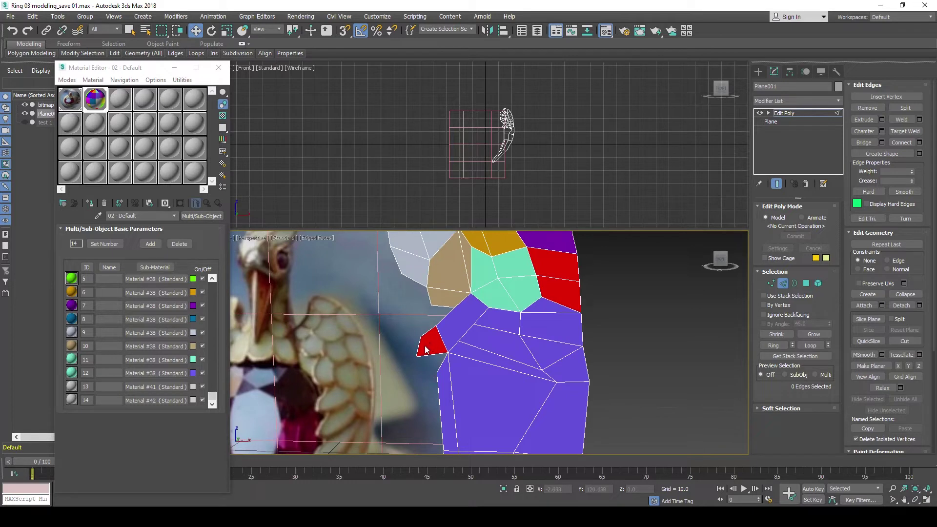
pyautogui.click(806, 283)
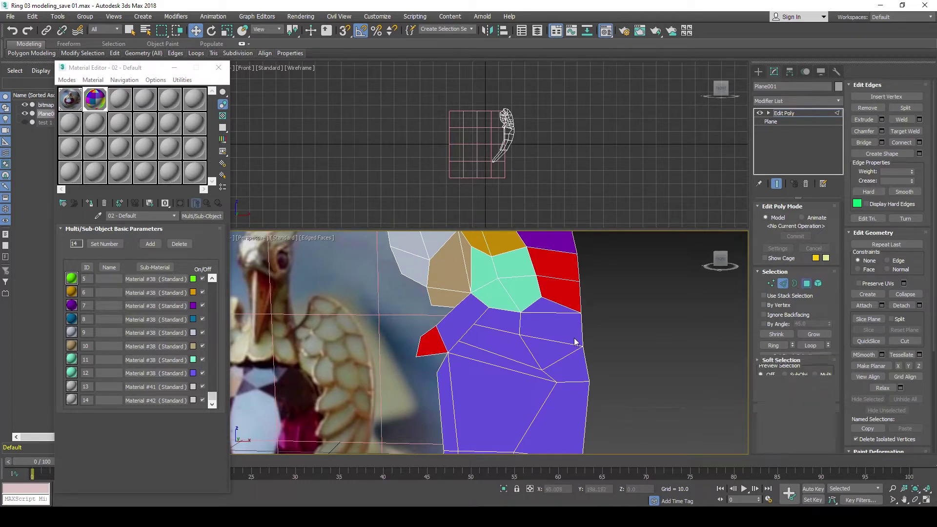
pyautogui.click(436, 341)
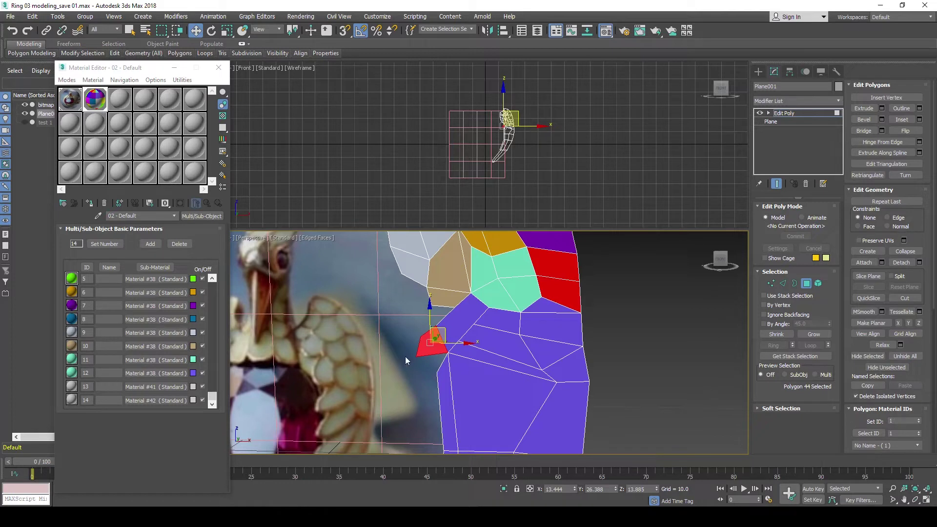
# Assign material ID 1 to the face above the red wedge.
pyautogui.click(465, 314)
pyautogui.click(893, 420)
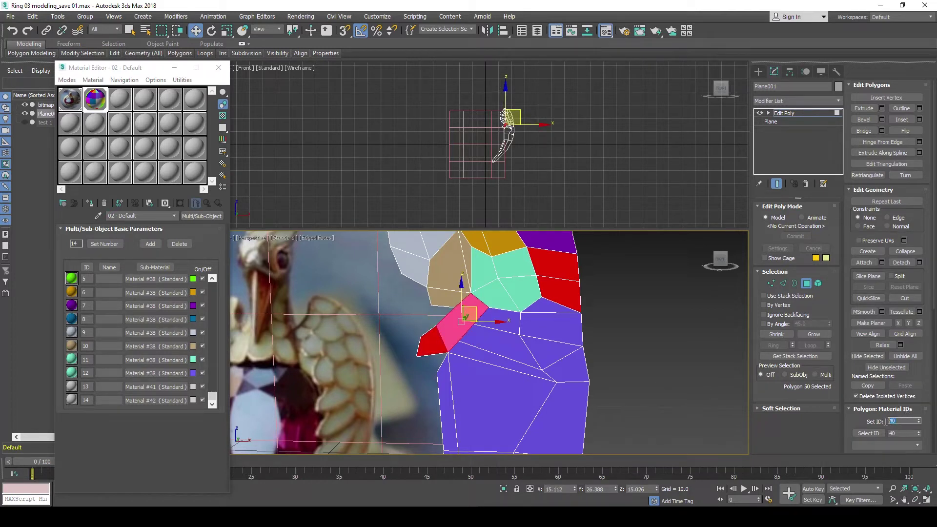
pyautogui.write('1')
pyautogui.press('Return')
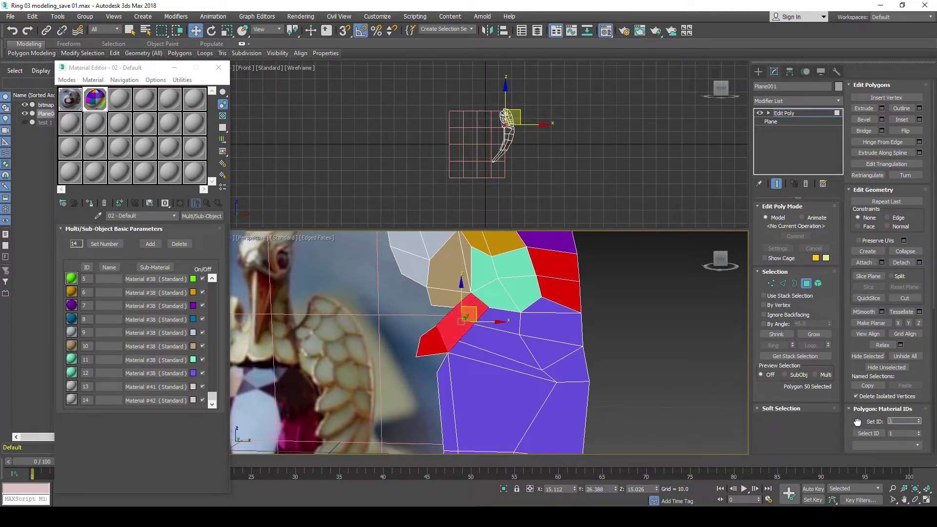
# Assign material ID 13 to the red beak face and the small triangle below it.
pyautogui.click(486, 343)
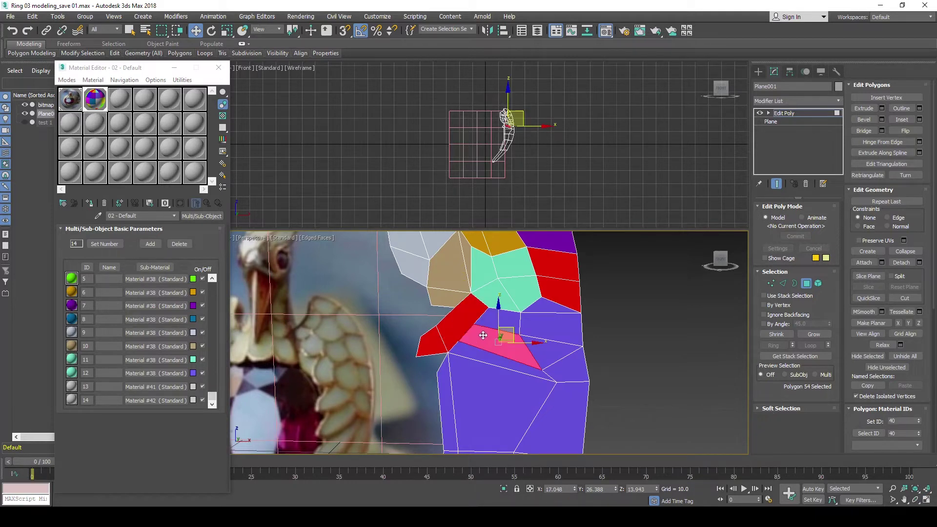
pyautogui.click(563, 290)
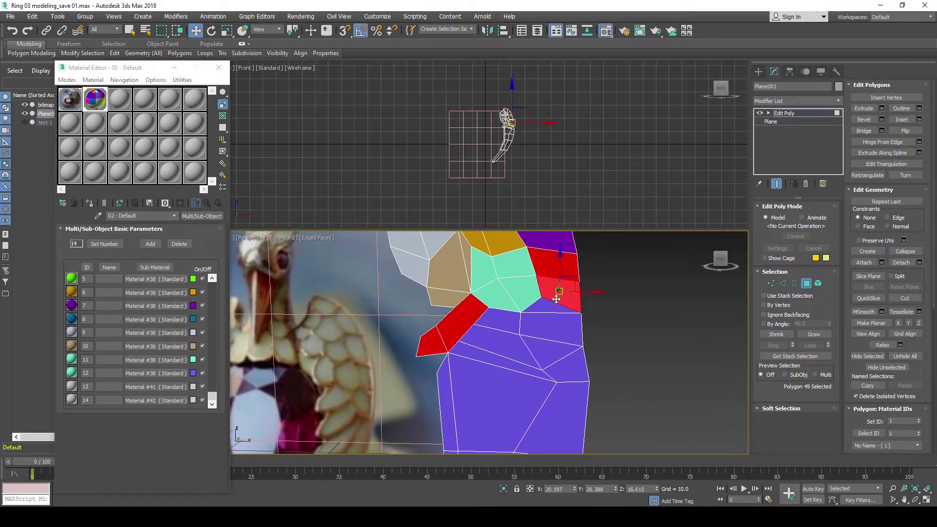
pyautogui.click(457, 318)
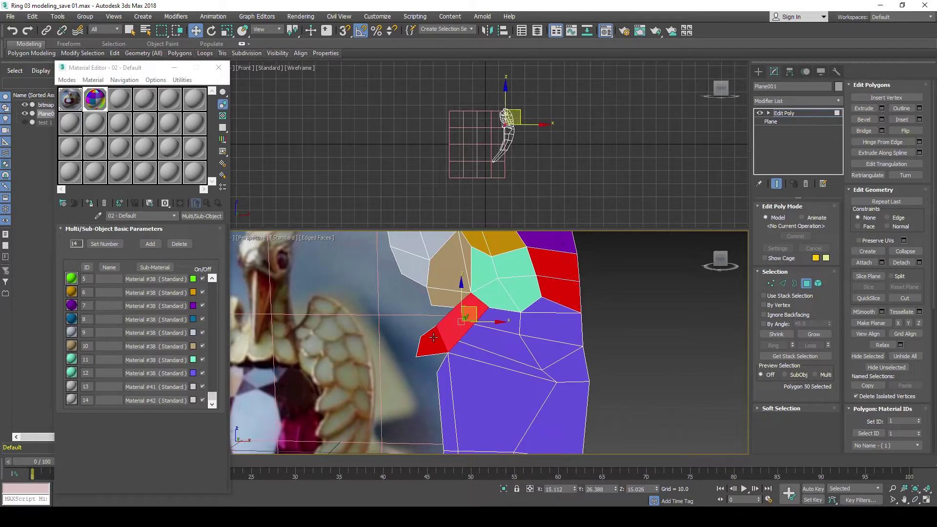
pyautogui.keyDown('ctrl'); pyautogui.click(433, 339); pyautogui.keyUp('ctrl')
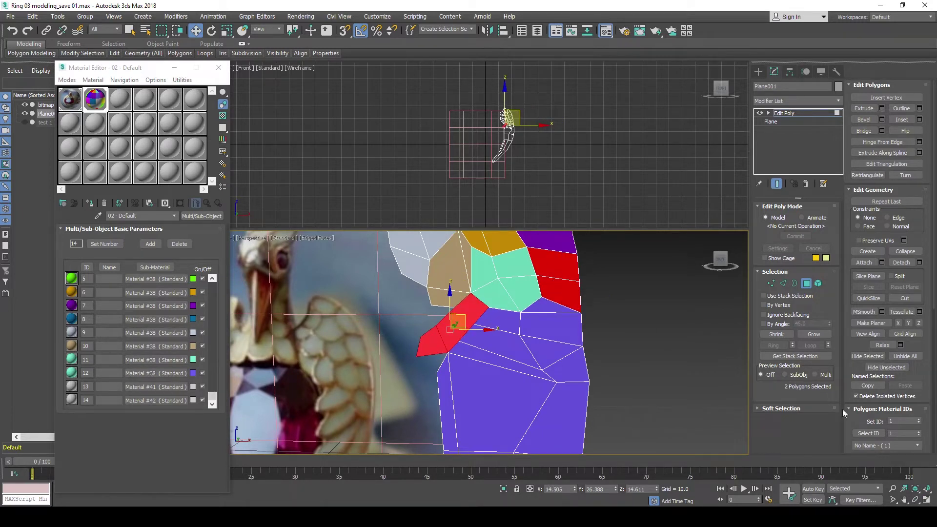
pyautogui.click(900, 420)
pyautogui.press('Return')
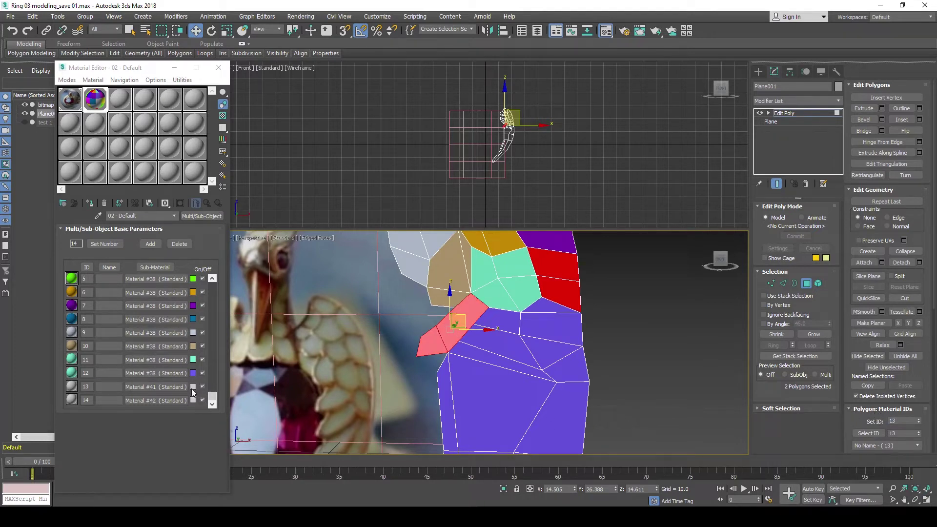
# Copy Material #38 from slot 12 into sub-material slot 13 and recolour it olive.
pyautogui.click(148, 386)
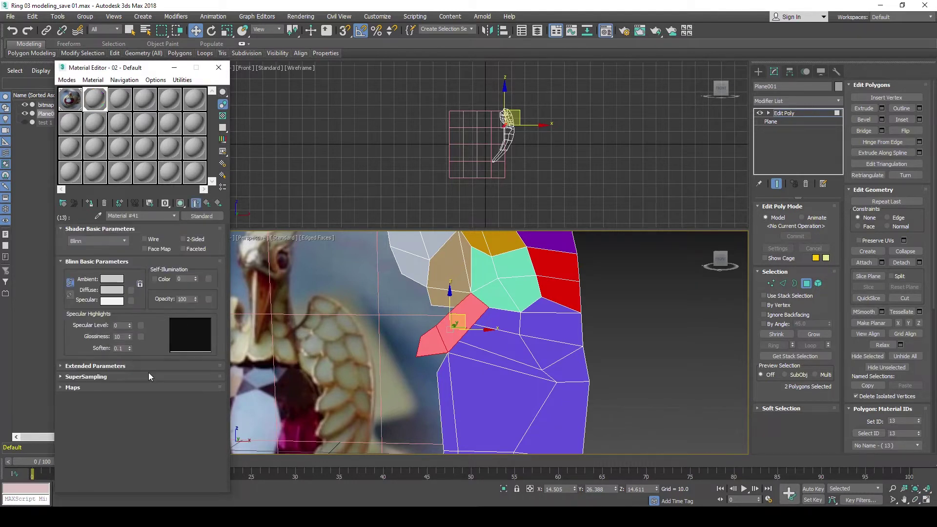
pyautogui.click(174, 216)
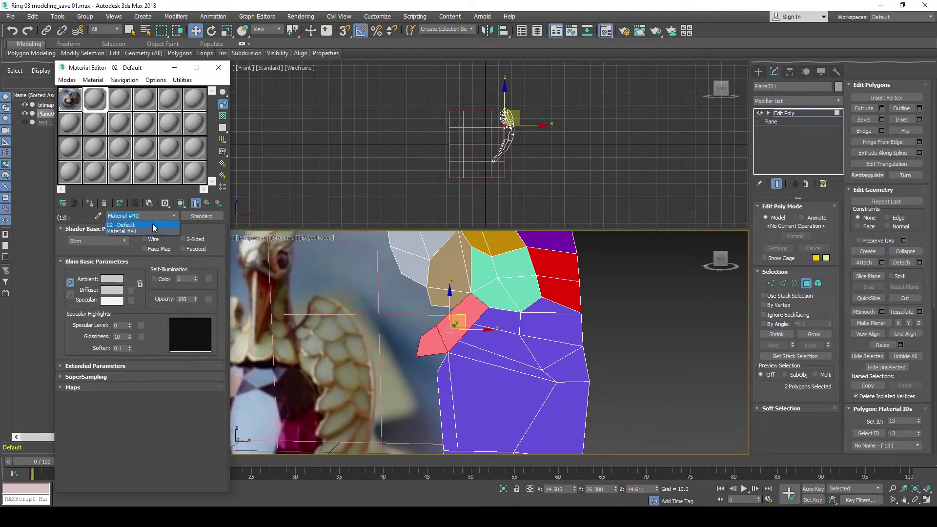
pyautogui.click(142, 224)
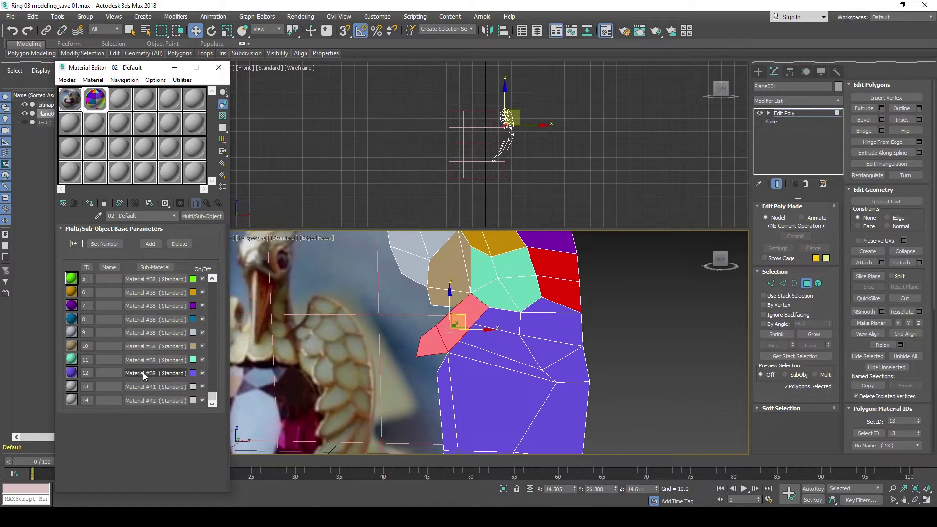
pyautogui.moveTo(142, 373)
pyautogui.mouseDown()
pyautogui.moveTo(163, 387)
pyautogui.moveTo(149, 388)
pyautogui.mouseUp()
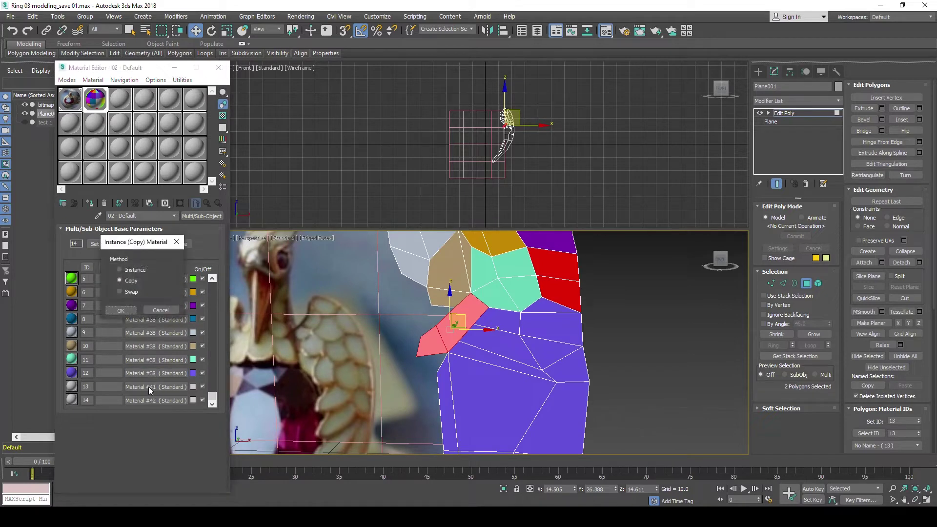
pyautogui.click(122, 311)
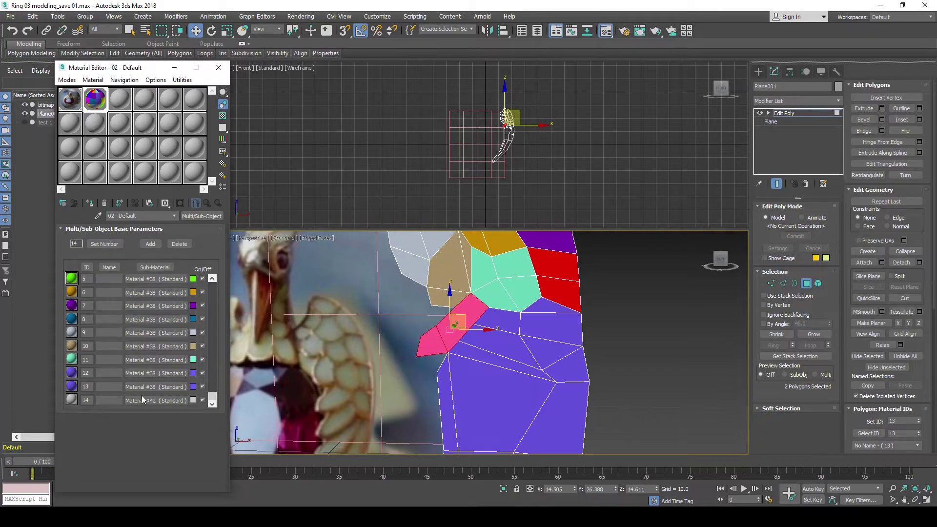
pyautogui.click(193, 386)
pyautogui.moveTo(212, 86); pyautogui.dragTo(216, 108)
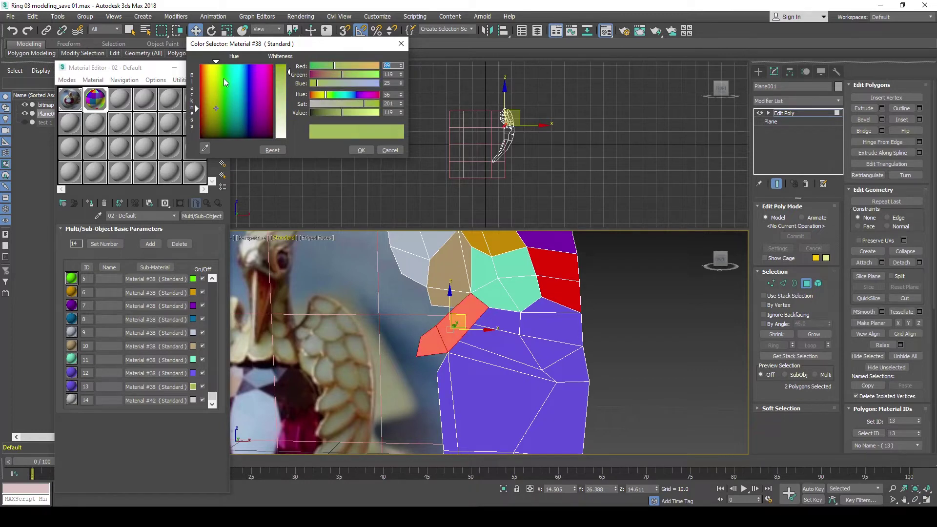
pyautogui.click(359, 151)
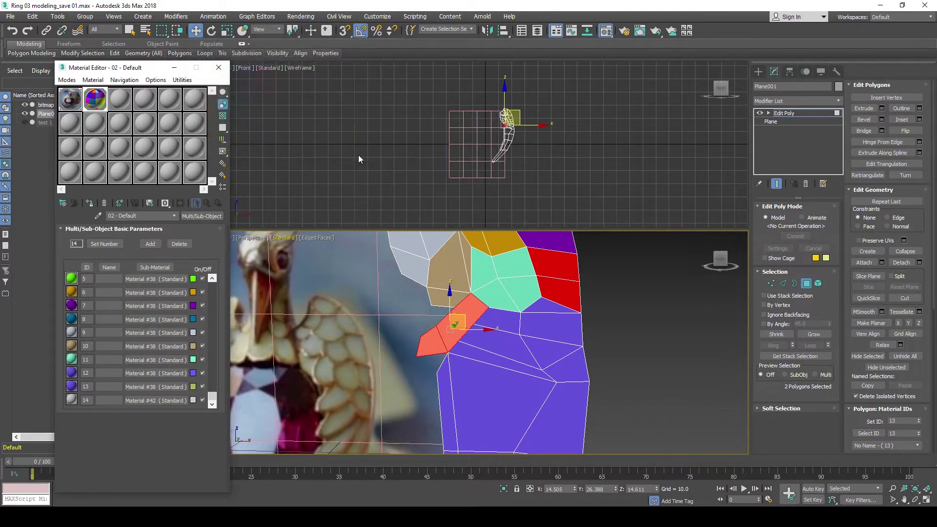
# Cut new edges from the vertex below the green faces across the olive-green polygon.
pyautogui.click(528, 400)
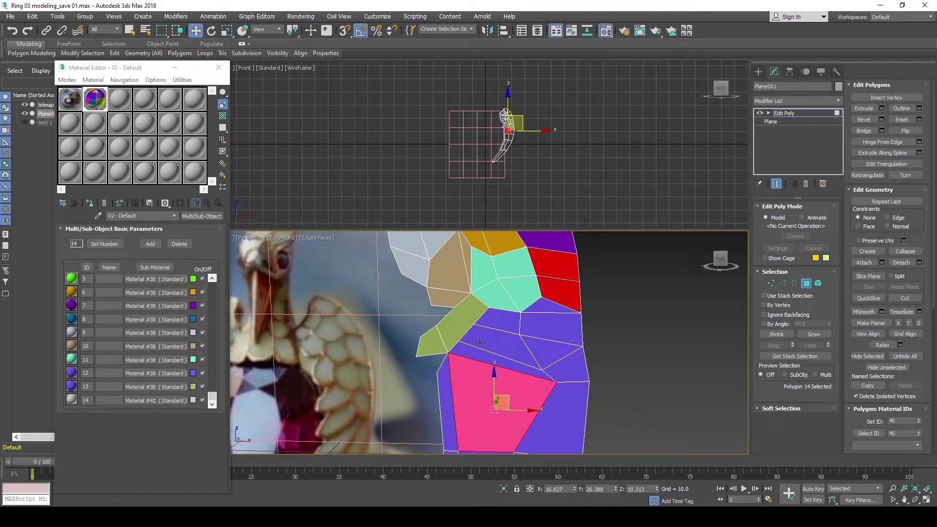
pyautogui.click(770, 284)
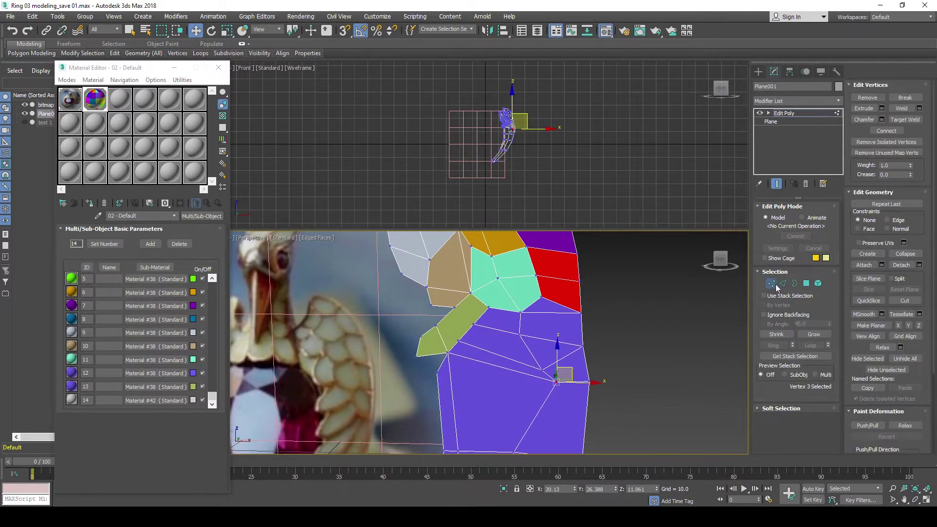
pyautogui.click(520, 333)
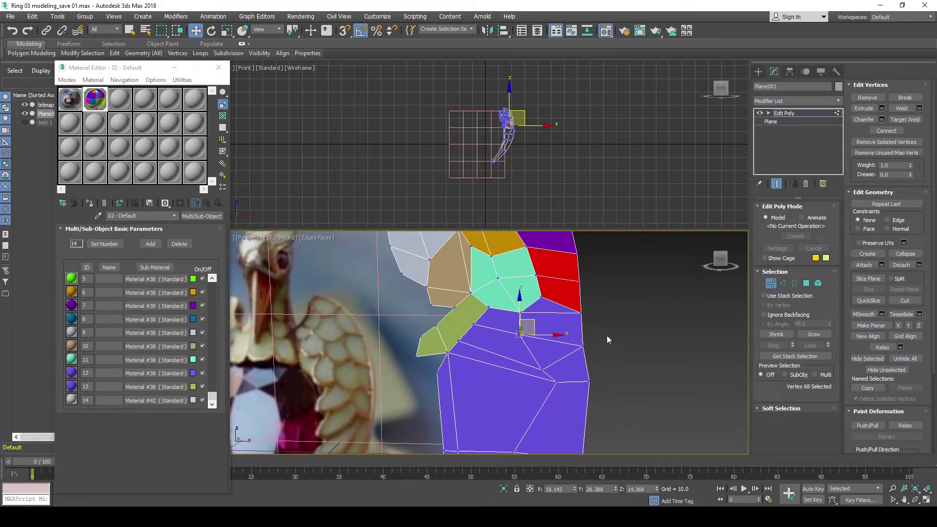
pyautogui.click(904, 300)
pyautogui.click(520, 334)
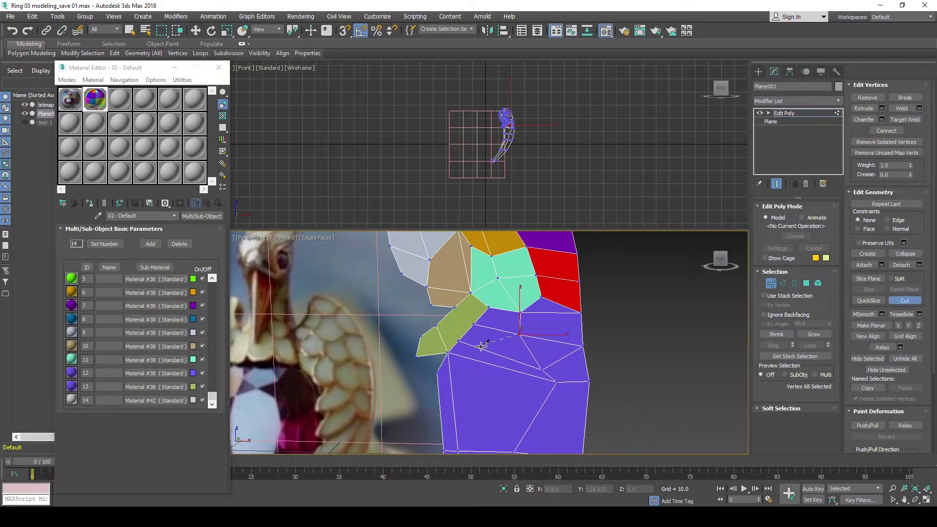
pyautogui.click(480, 346)
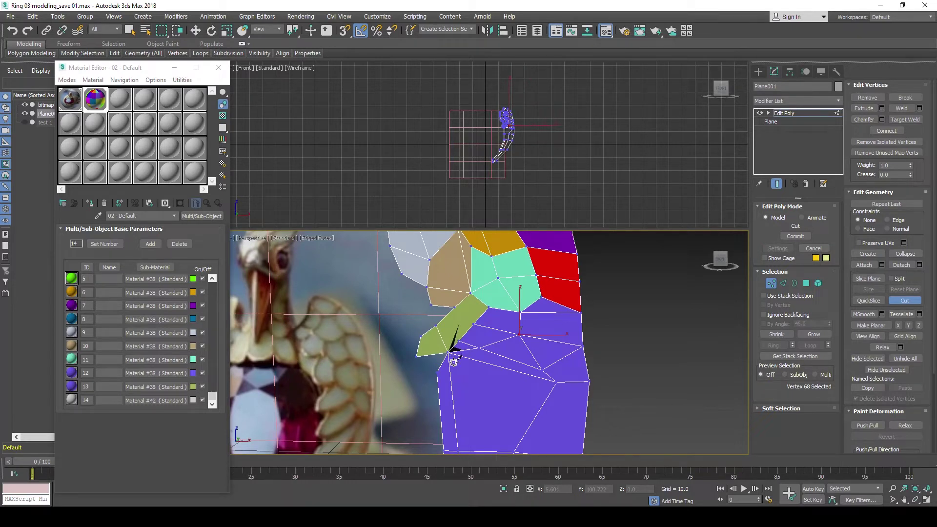
pyautogui.click(475, 323)
pyautogui.click(449, 349)
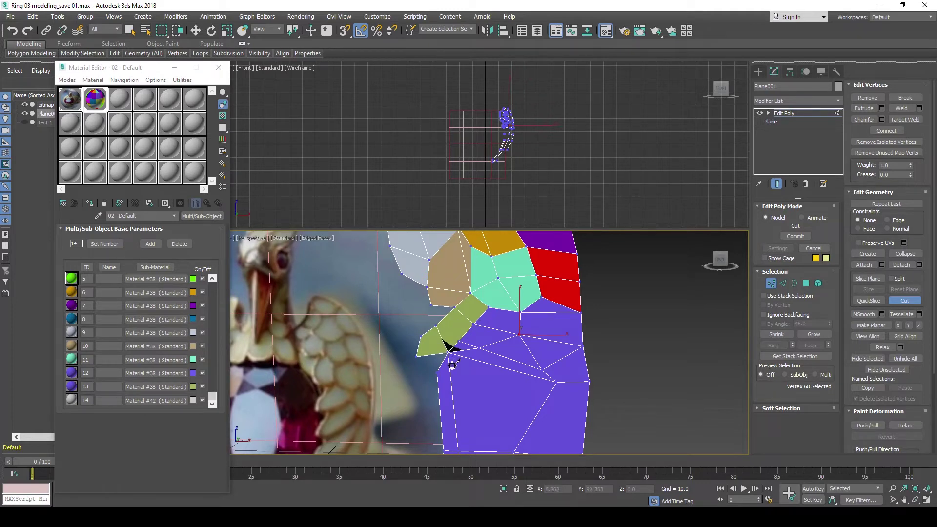
# In Edge mode with Select and Move, select an edge near the new cut.
pyautogui.click(783, 283)
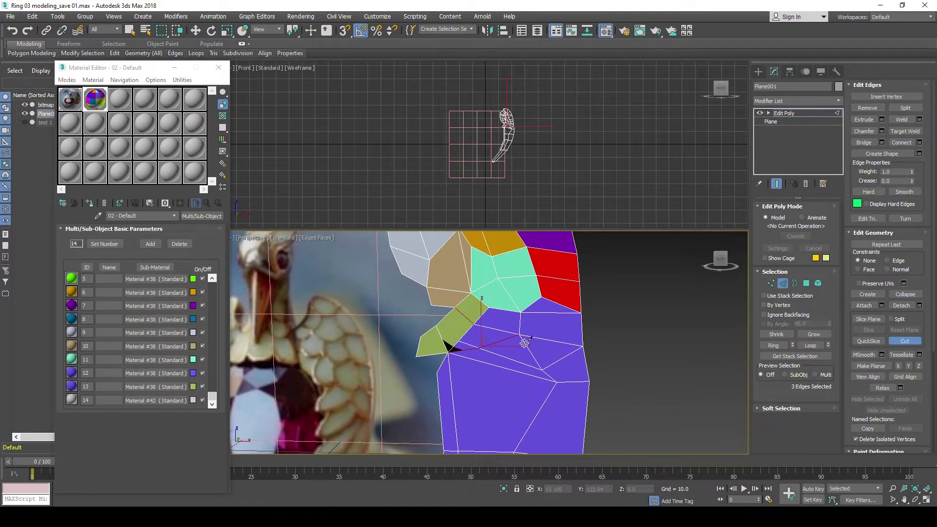
pyautogui.click(195, 31)
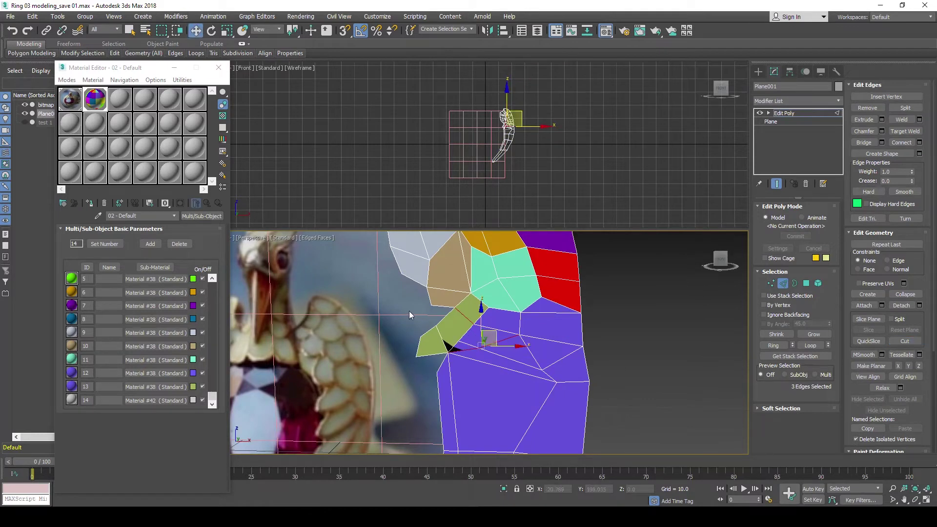
pyautogui.click(459, 349)
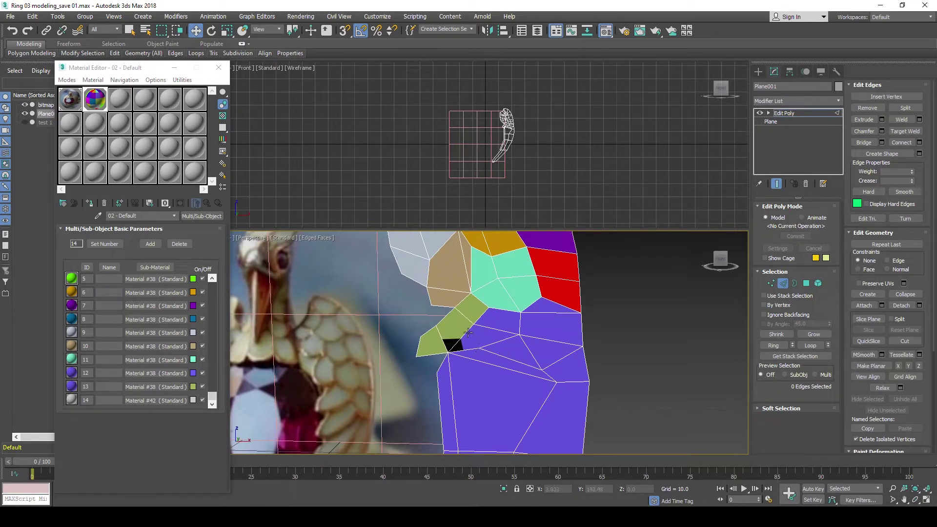
# Move the vertices at the black flipped face to reshape the green polygon.
pyautogui.click(770, 284)
pyautogui.click(450, 349)
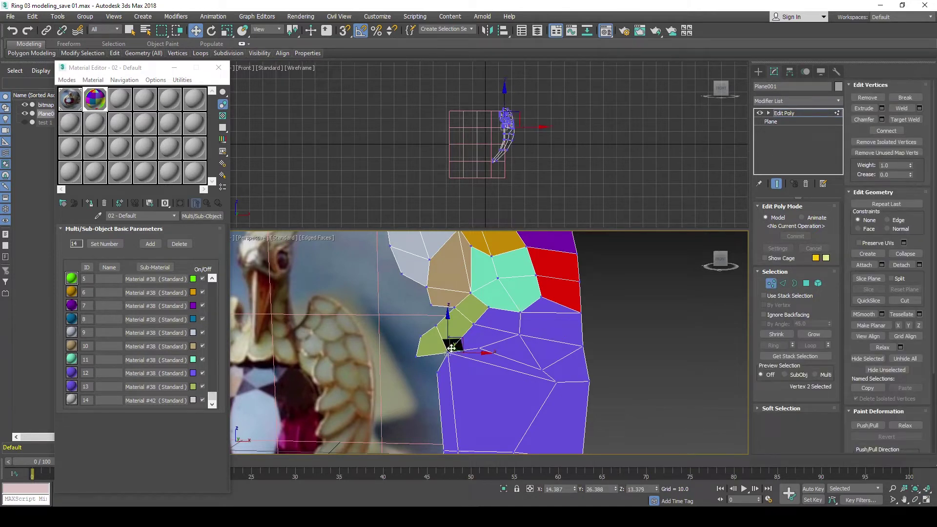
pyautogui.moveTo(452, 348); pyautogui.dragTo(449, 355)
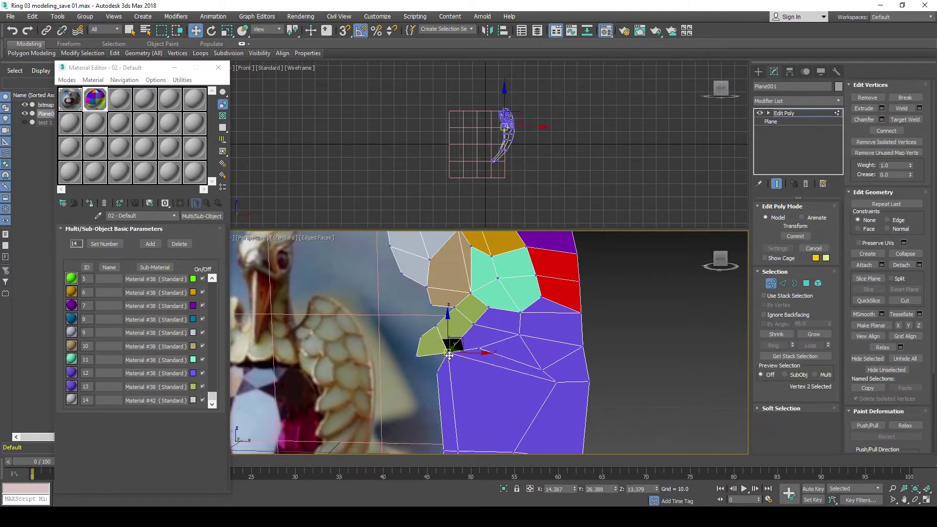
pyautogui.moveTo(449, 356)
pyautogui.mouseDown()
pyautogui.moveTo(446, 336)
pyautogui.moveTo(473, 333)
pyautogui.moveTo(450, 337)
pyautogui.mouseUp()
pyautogui.click(448, 354)
pyautogui.click(450, 338)
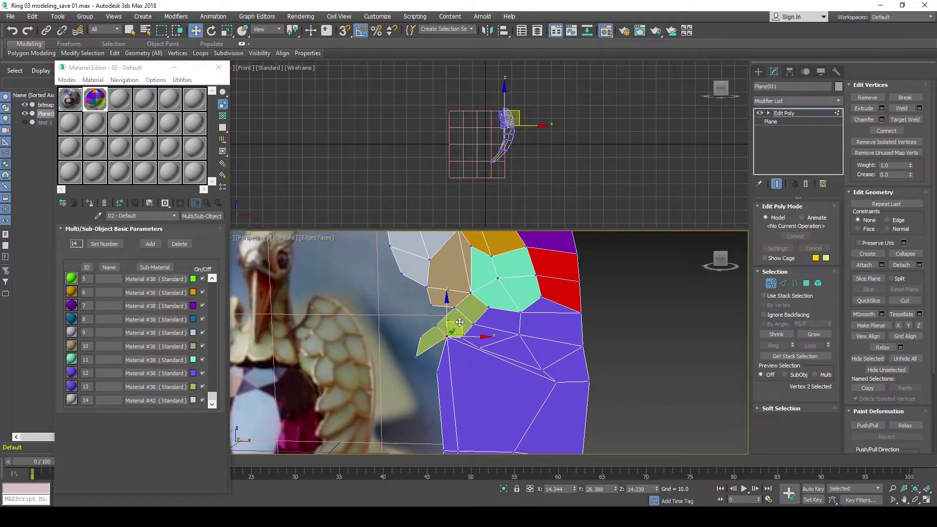
pyautogui.moveTo(459, 322); pyautogui.dragTo(458, 385)
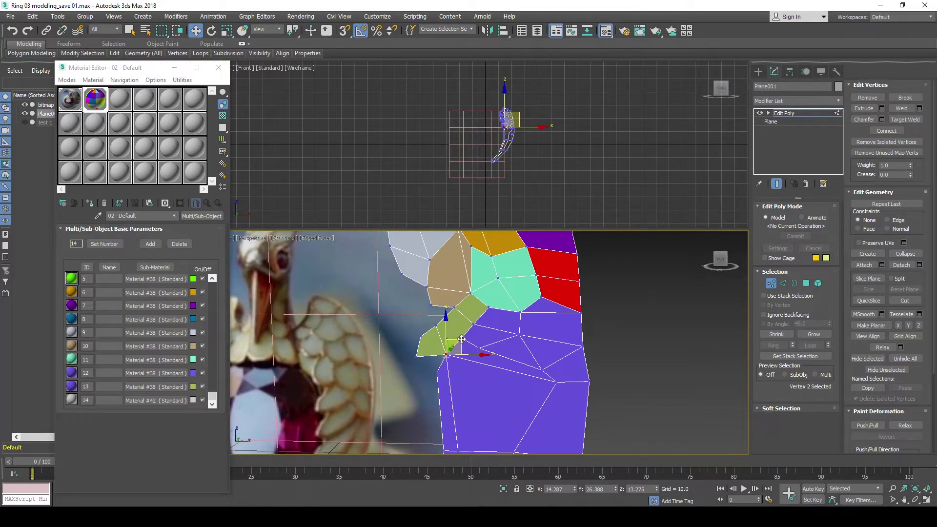
# Connect two vertices on the green/purple border with a new edge.
pyautogui.click(461, 337)
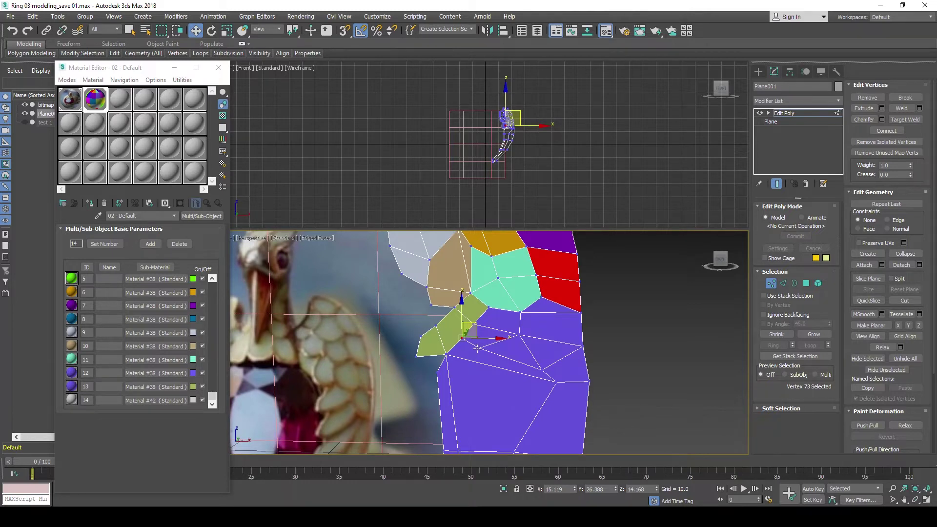
pyautogui.click(479, 347)
pyautogui.keyDown('ctrl'); pyautogui.click(446, 354); pyautogui.keyUp('ctrl')
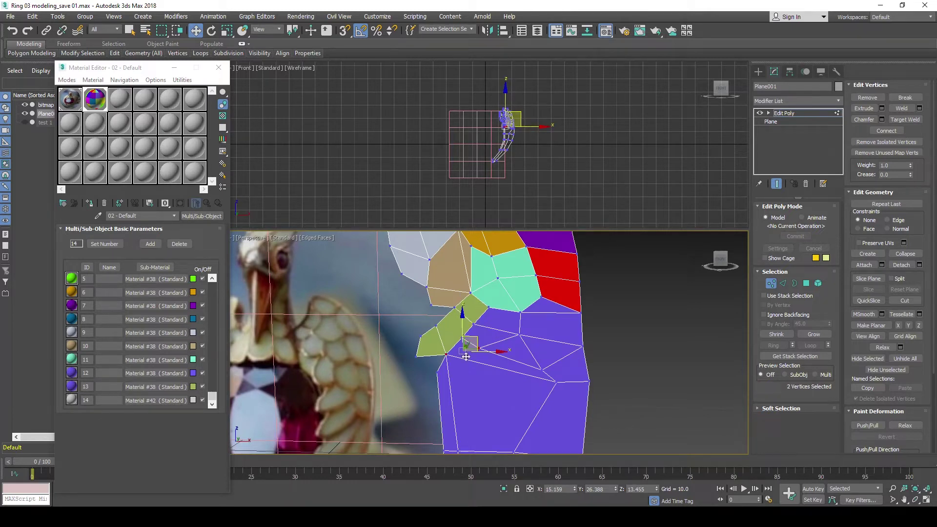
pyautogui.click(886, 131)
# Delete the stray edge and cut a new edge through the lower green polygon.
pyautogui.click(782, 283)
pyautogui.click(465, 341)
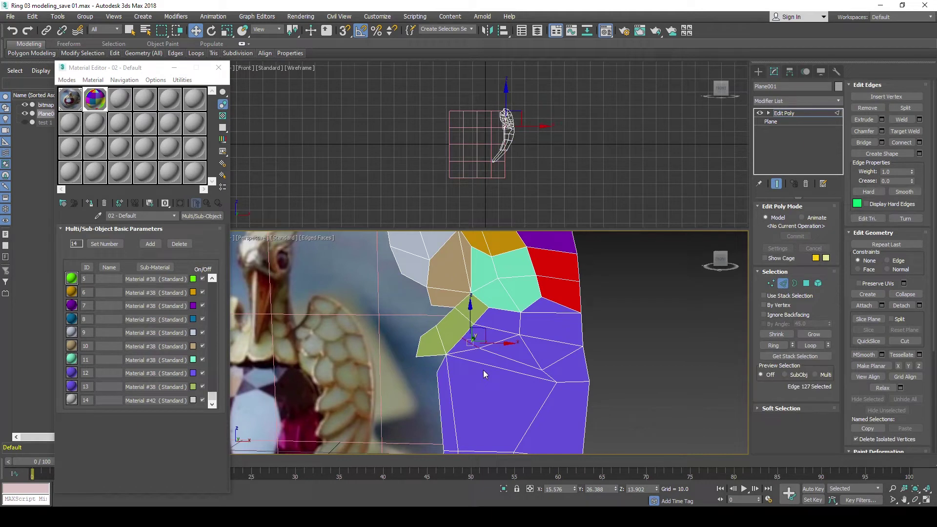
pyautogui.press('BackSpace')
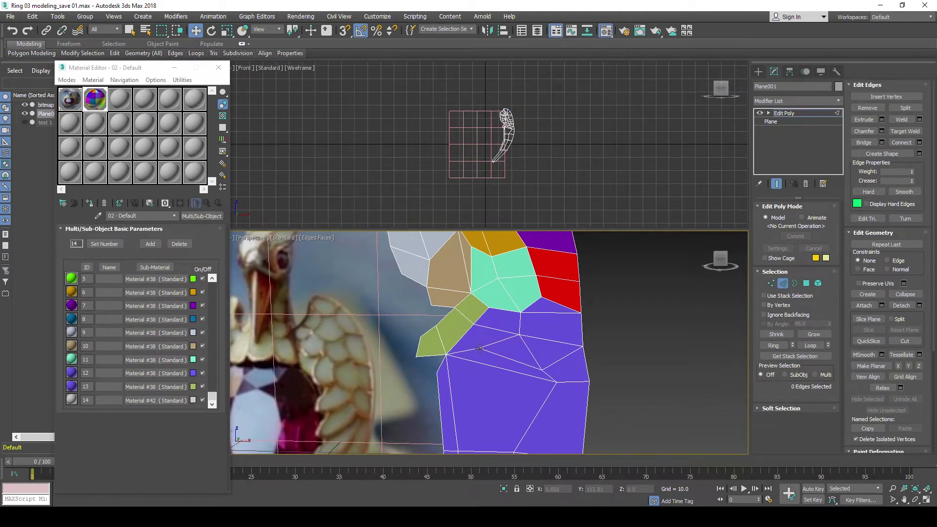
pyautogui.click(436, 326)
pyautogui.click(445, 354)
pyautogui.click(806, 283)
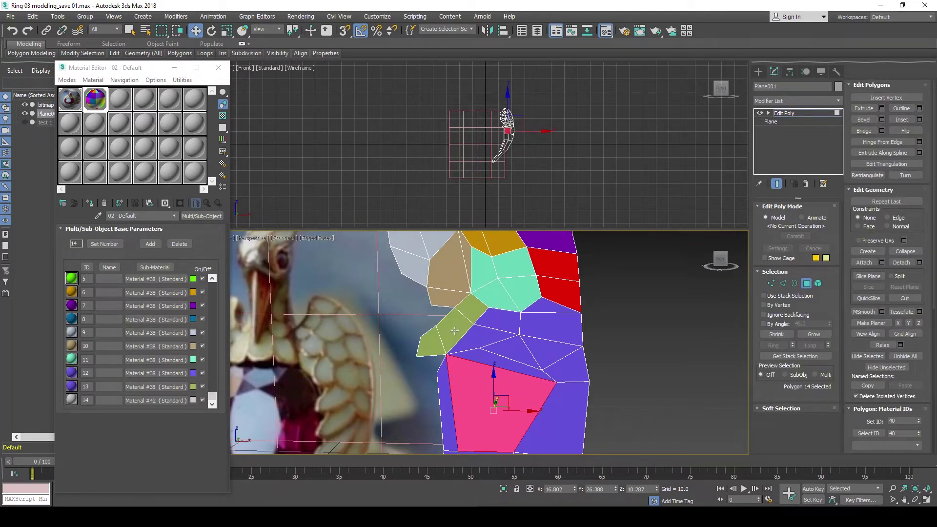
# Assign material ID 13 to the triangle and quad beside the beak.
pyautogui.click(455, 330)
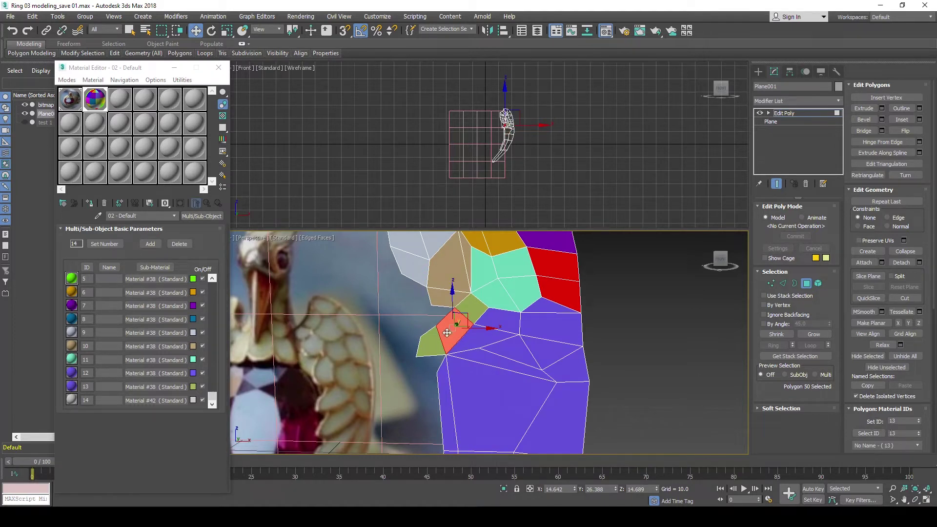
pyautogui.click(494, 338)
pyautogui.keyDown('ctrl'); pyautogui.click(502, 318); pyautogui.keyUp('ctrl')
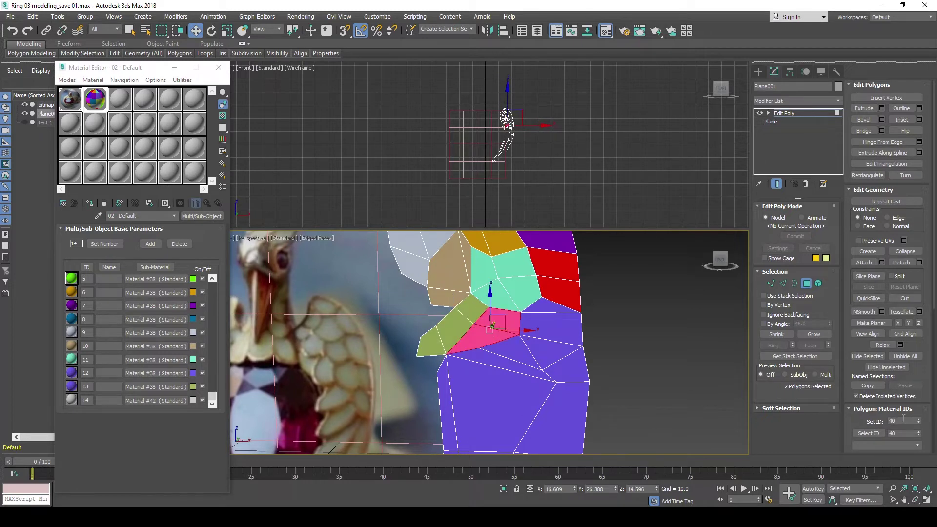
pyautogui.write('13')
pyautogui.press('Return')
# Cut a new edge across the small triangular face at the top-left of the purple region.
pyautogui.click(498, 360)
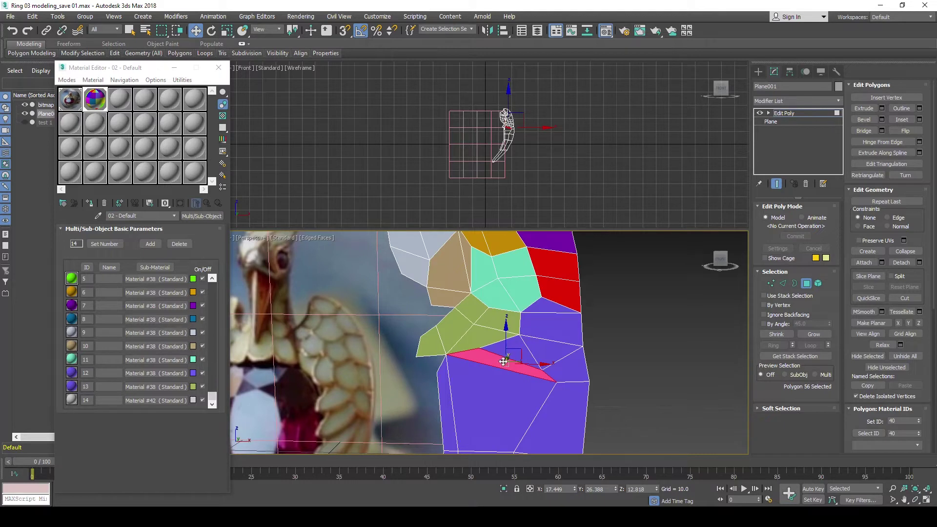
pyautogui.click(490, 389)
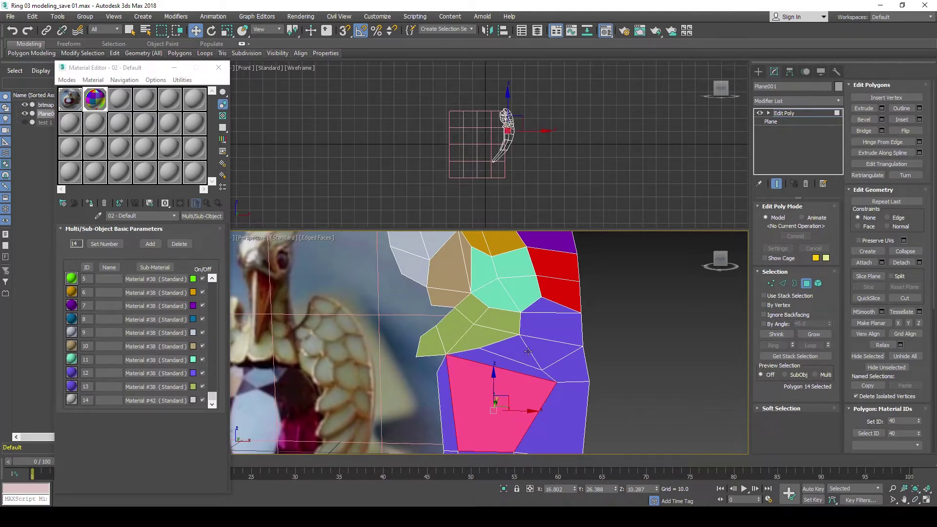
pyautogui.click(529, 352)
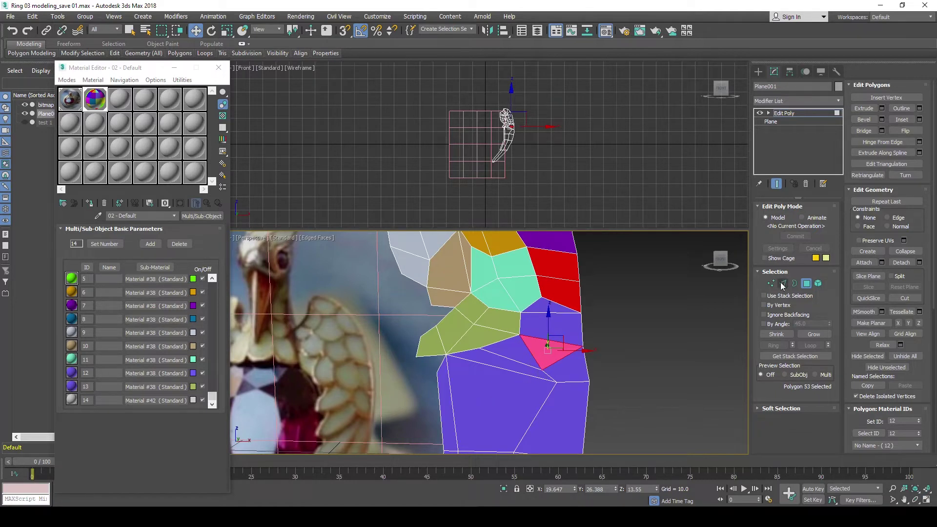
pyautogui.click(906, 298)
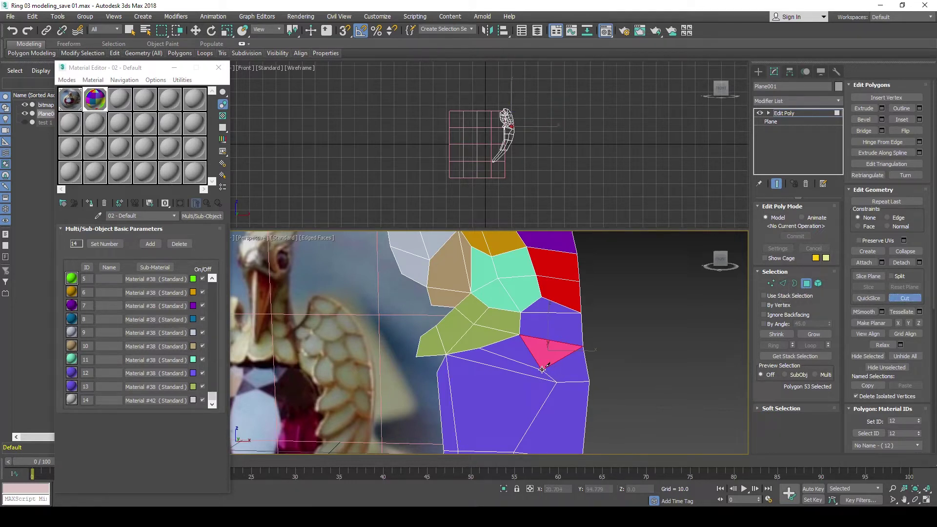
pyautogui.click(541, 370)
pyautogui.click(441, 412)
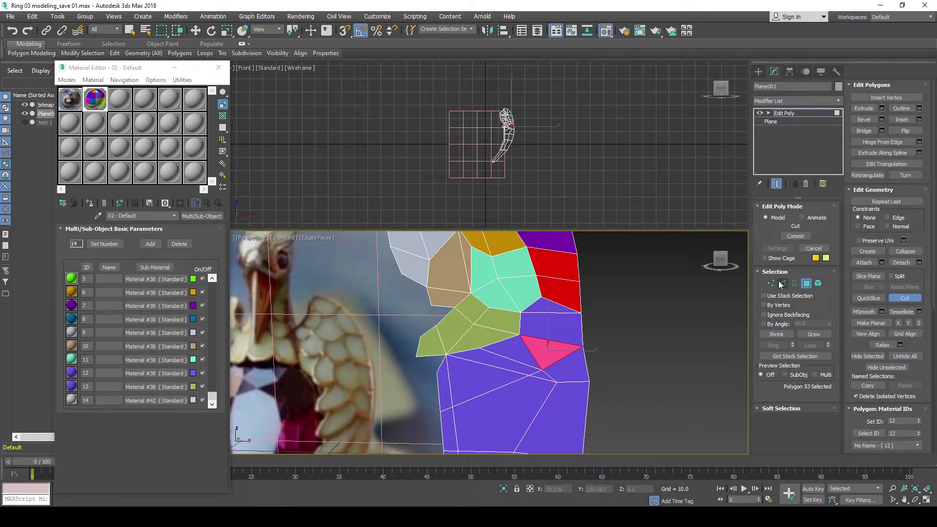
pyautogui.click(782, 283)
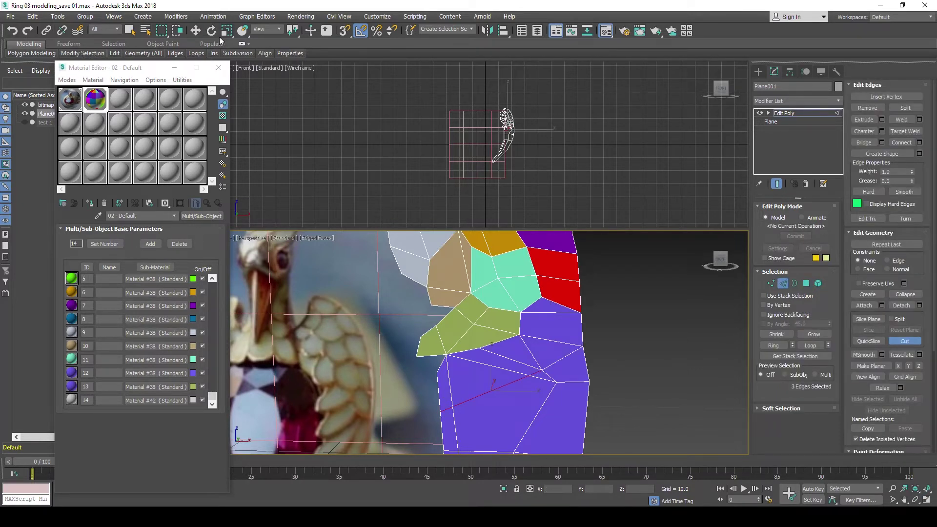
# Shift-drag the purple region's left border edge to extrude a new red face.
pyautogui.click(196, 31)
pyautogui.click(436, 379)
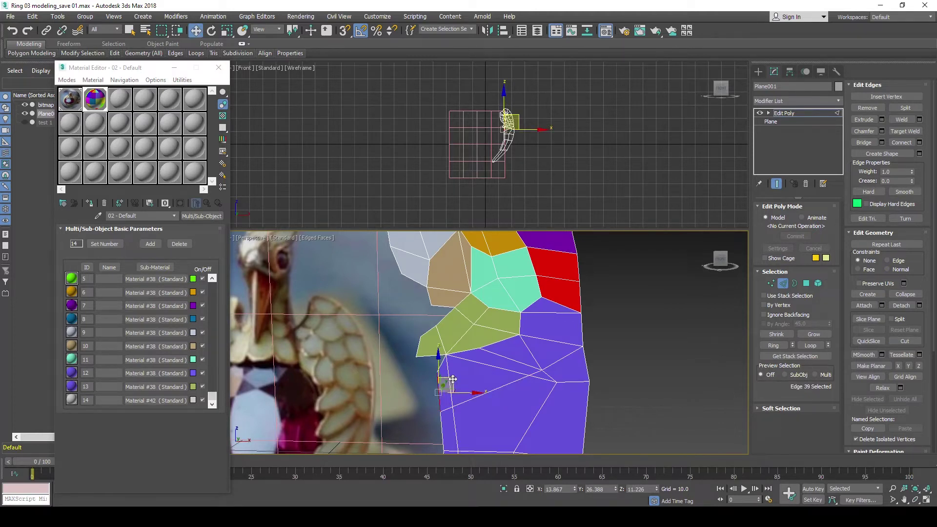
pyautogui.keyDown('shift'); pyautogui.moveTo(453, 379); pyautogui.dragTo(430, 389); pyautogui.keyUp('shift')
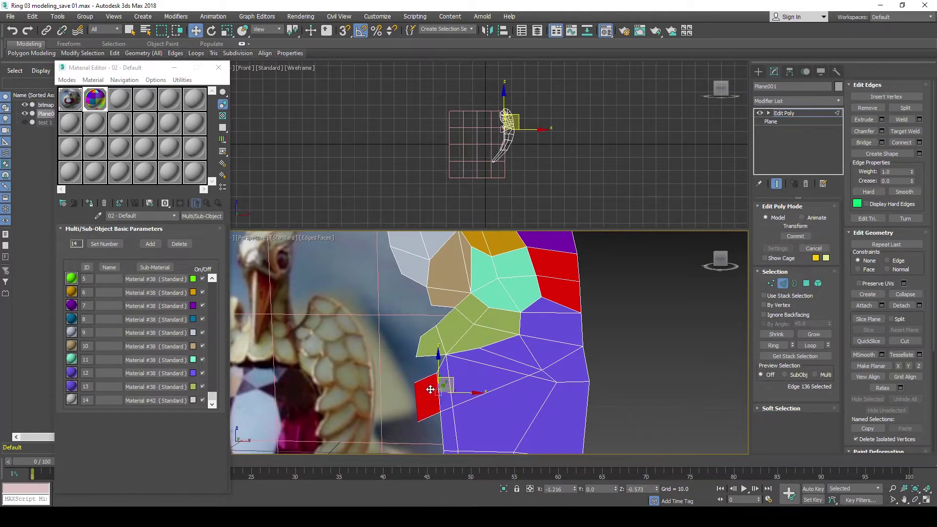
pyautogui.keyDown('shift'); pyautogui.moveTo(430, 389); pyautogui.dragTo(431, 396); pyautogui.keyUp('shift')
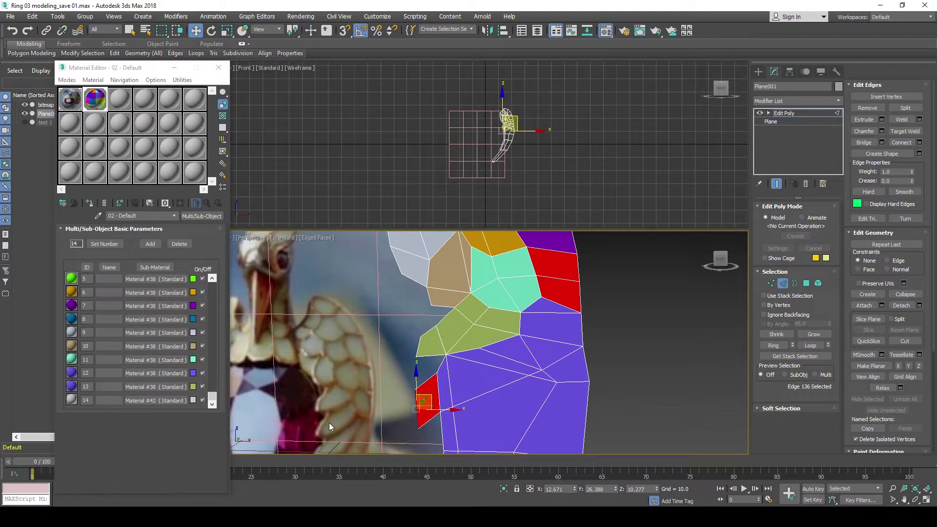
pyautogui.moveTo(490, 418); pyautogui.dragTo(495, 374, button='middle')
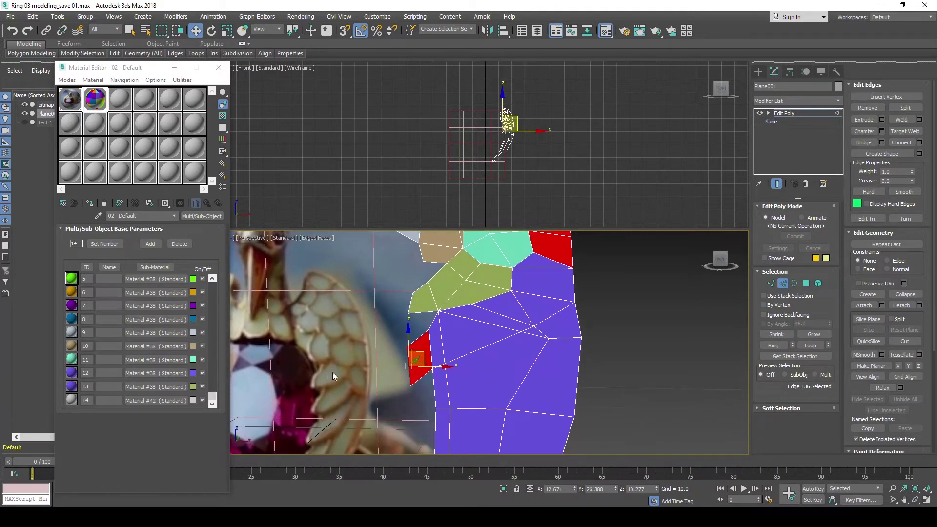
# Adjust the new red face's corner vertices, raising its lower corner.
pyautogui.click(771, 282)
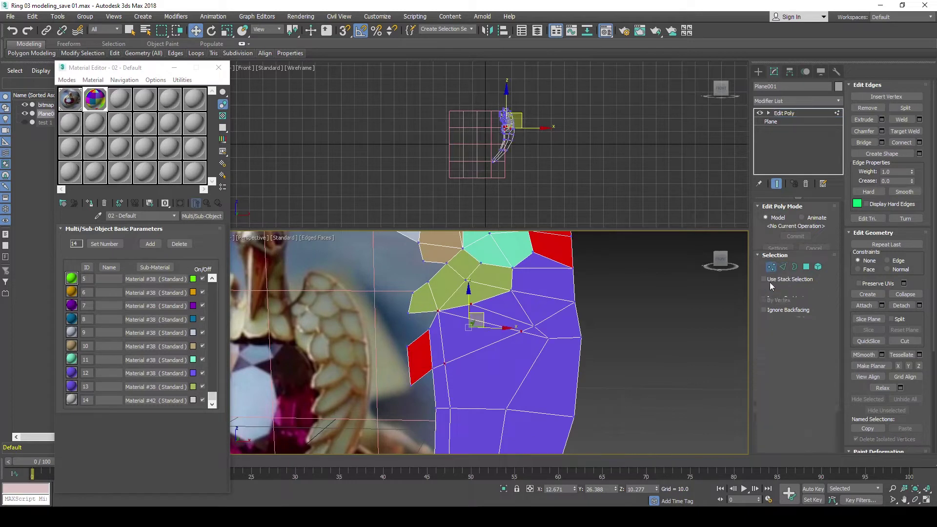
pyautogui.click(407, 349)
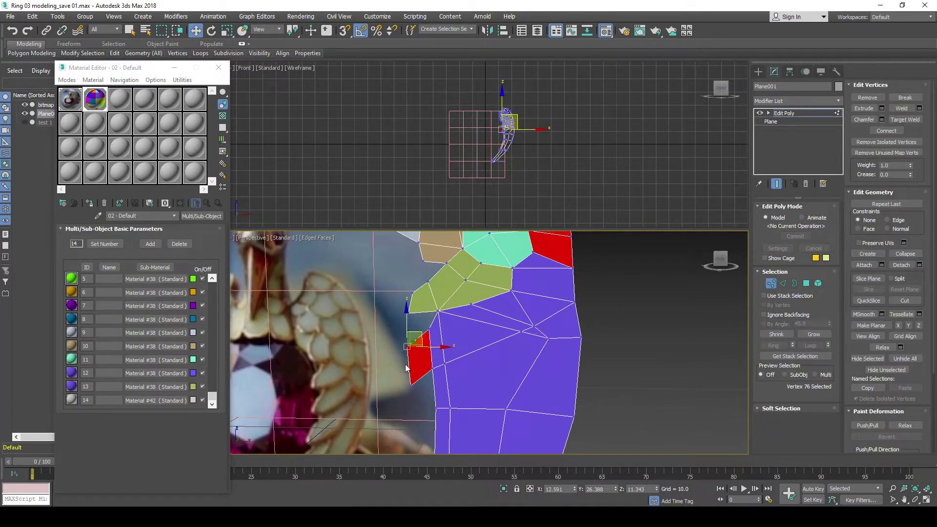
pyautogui.moveTo(426, 333); pyautogui.dragTo(428, 330)
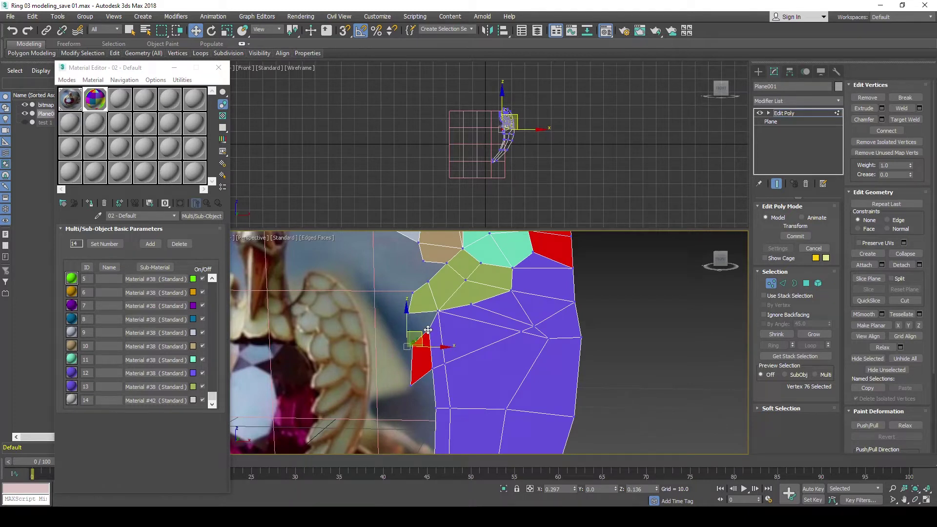
pyautogui.click(411, 385)
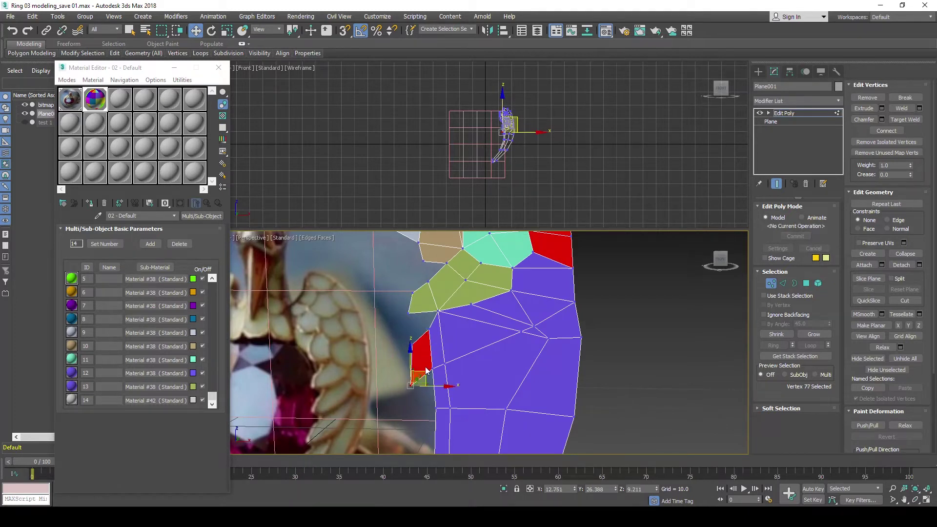
pyautogui.moveTo(426, 370); pyautogui.dragTo(423, 353)
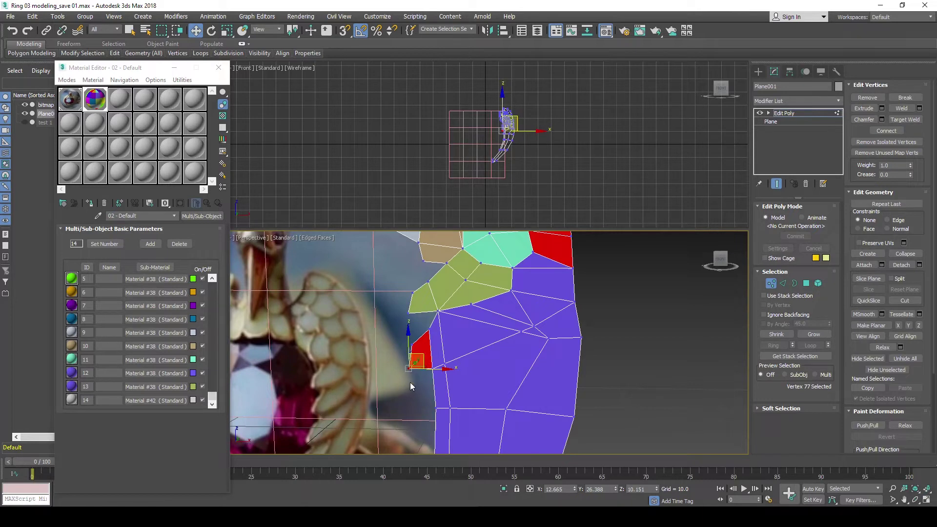
# Remove an interior edge of the purple region to merge its faces.
pyautogui.click(780, 282)
pyautogui.click(477, 320)
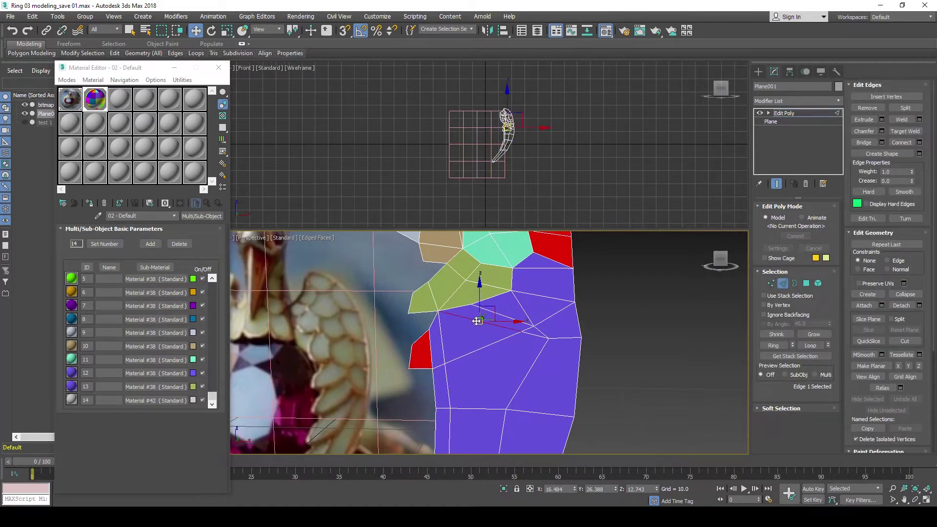
pyautogui.press('BackSpace')
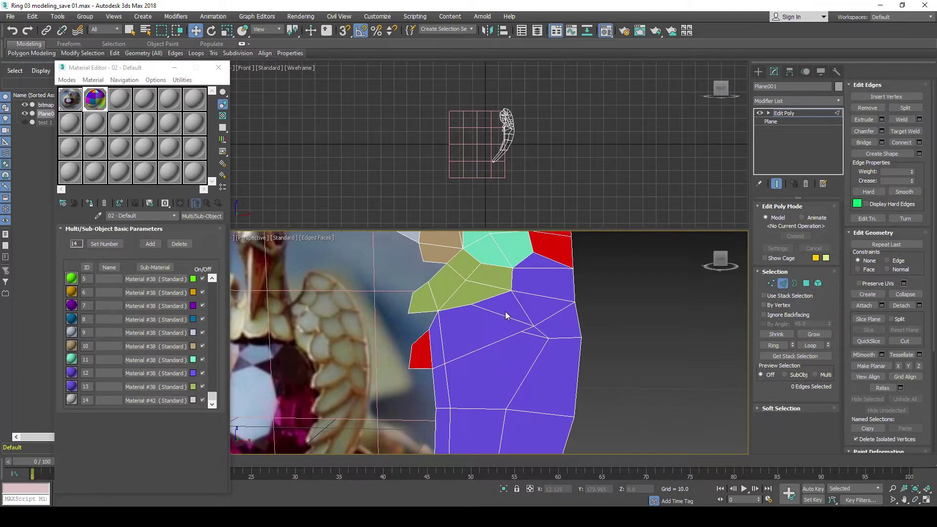
pyautogui.click(505, 314)
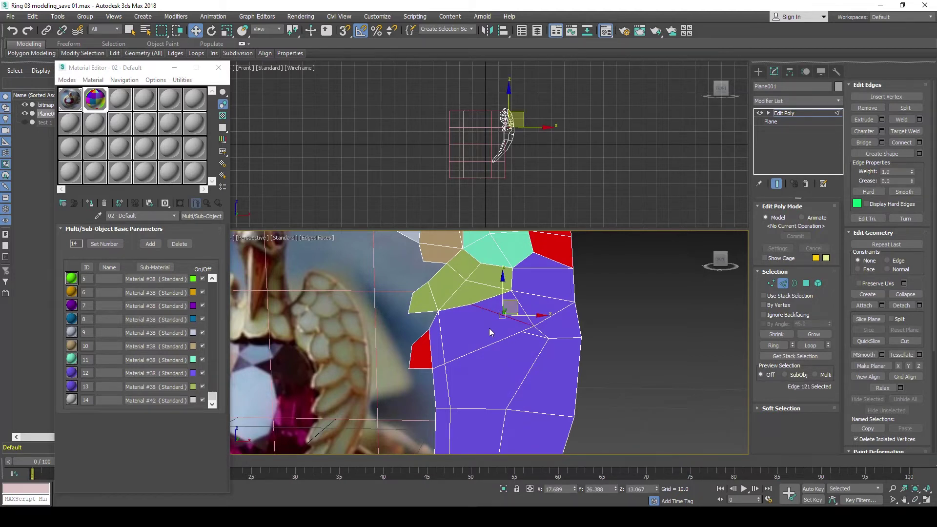
pyautogui.click(490, 328)
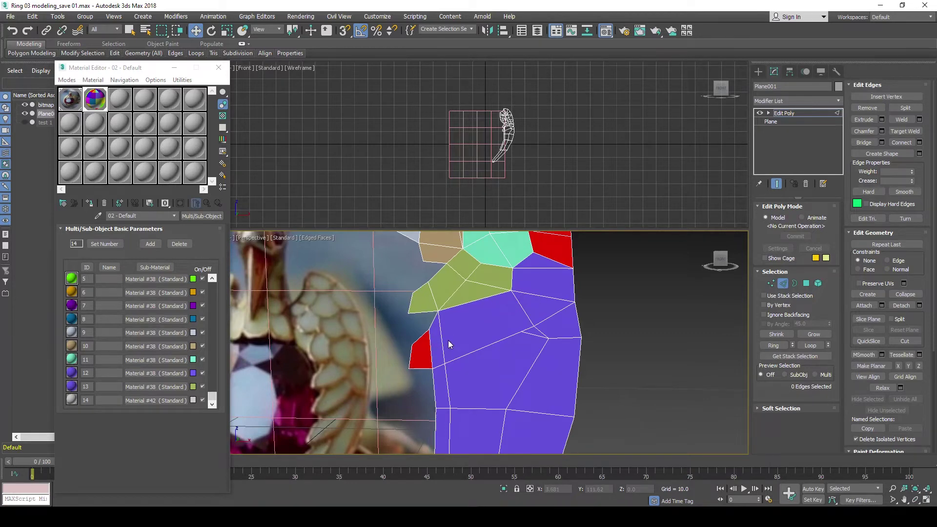
pyautogui.scroll(-2, 449, 341)
pyautogui.scroll(-3, 448, 343)
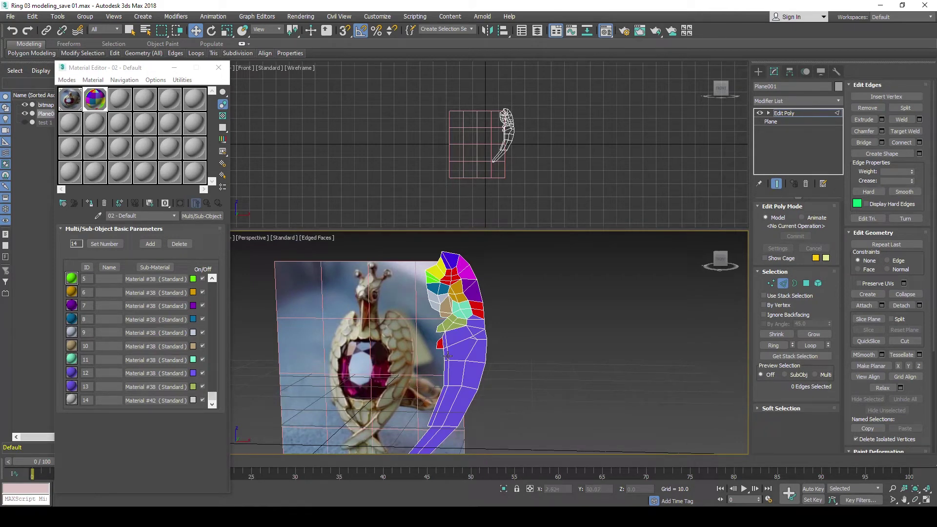
pyautogui.scroll(4, 446, 357)
pyautogui.moveTo(455, 379)
pyautogui.mouseDown(button='middle')
pyautogui.moveTo(459, 396)
pyautogui.moveTo(469, 383)
pyautogui.mouseUp(button='middle')
pyautogui.scroll(-2, 461, 393)
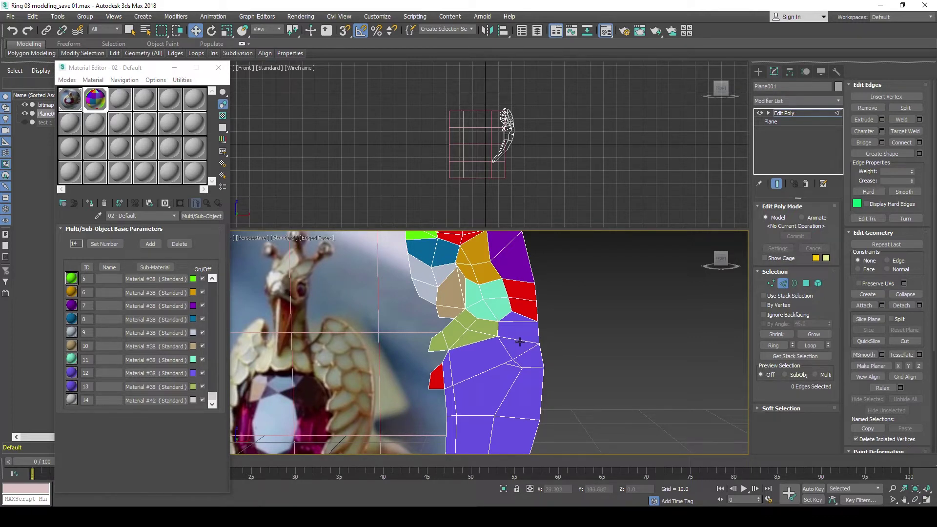
pyautogui.click(520, 341)
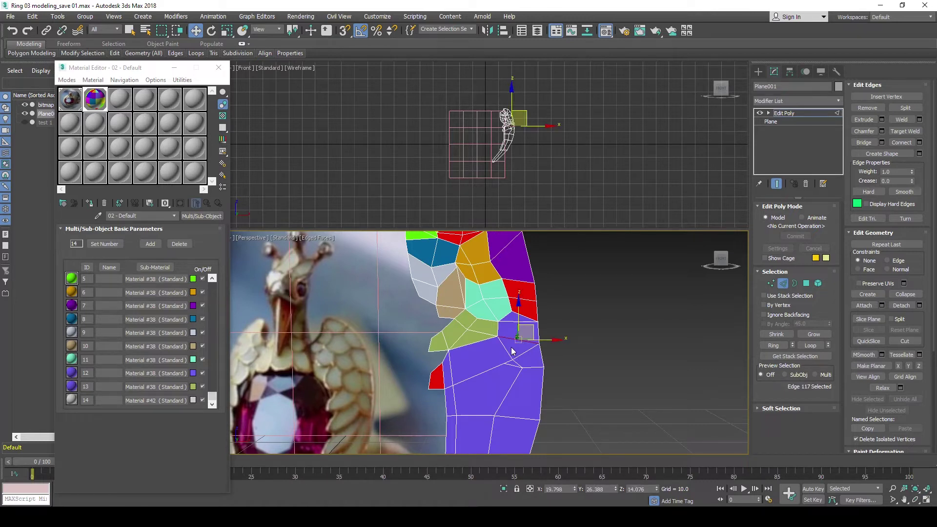
pyautogui.click(512, 351)
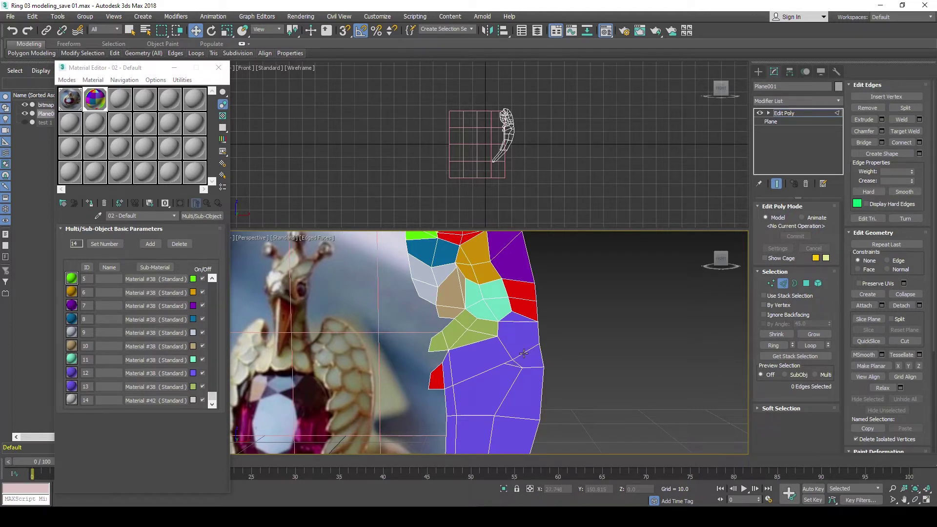
pyautogui.click(524, 352)
pyautogui.click(508, 342)
pyautogui.click(805, 284)
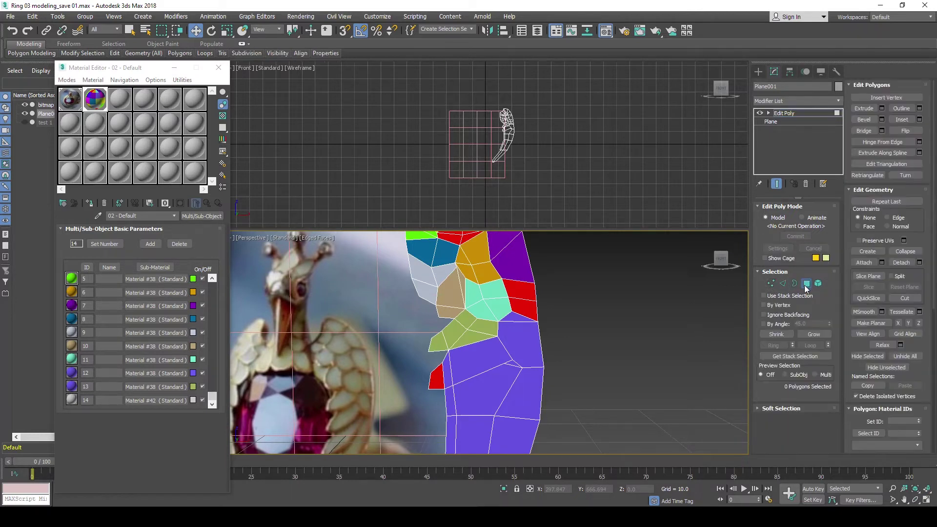
# Cut new edges across the purple face between its right and left borders.
pyautogui.click(903, 298)
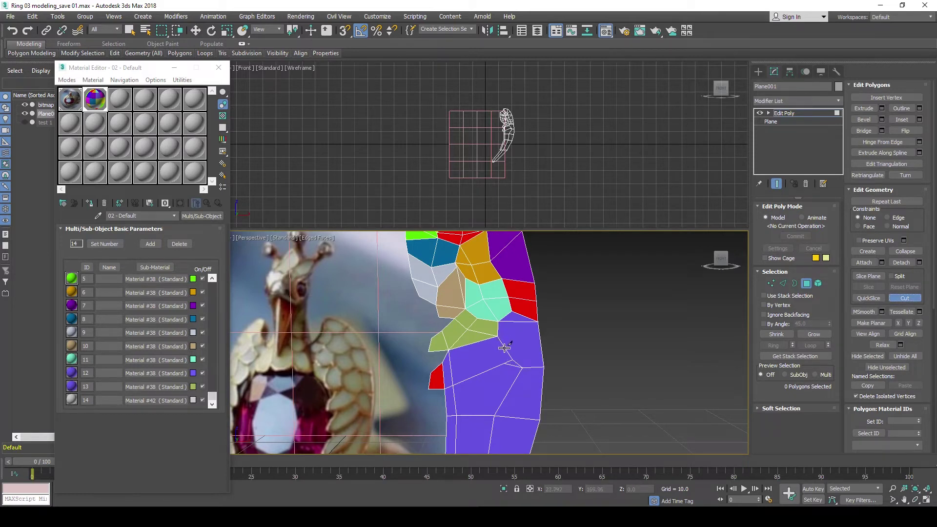
pyautogui.click(542, 364)
pyautogui.click(541, 365)
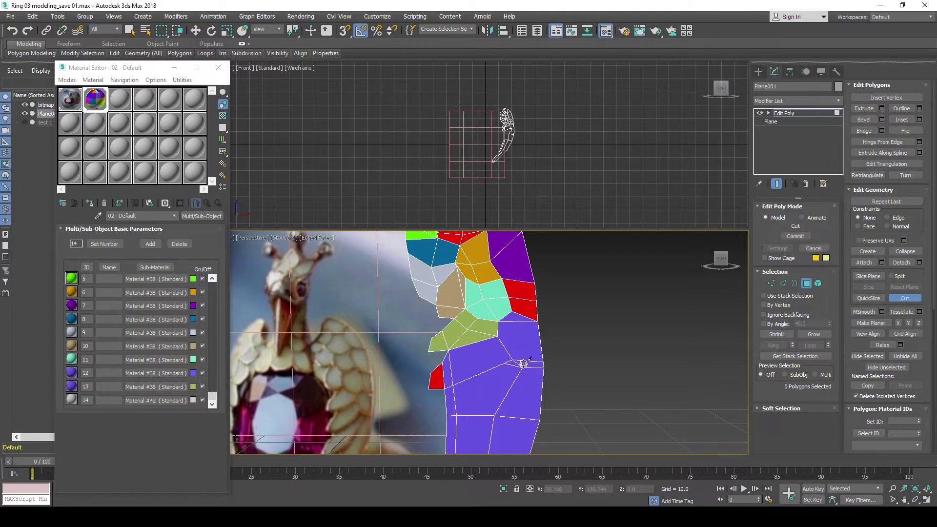
pyautogui.moveTo(385, 413); pyautogui.dragTo(384, 398, button='middle')
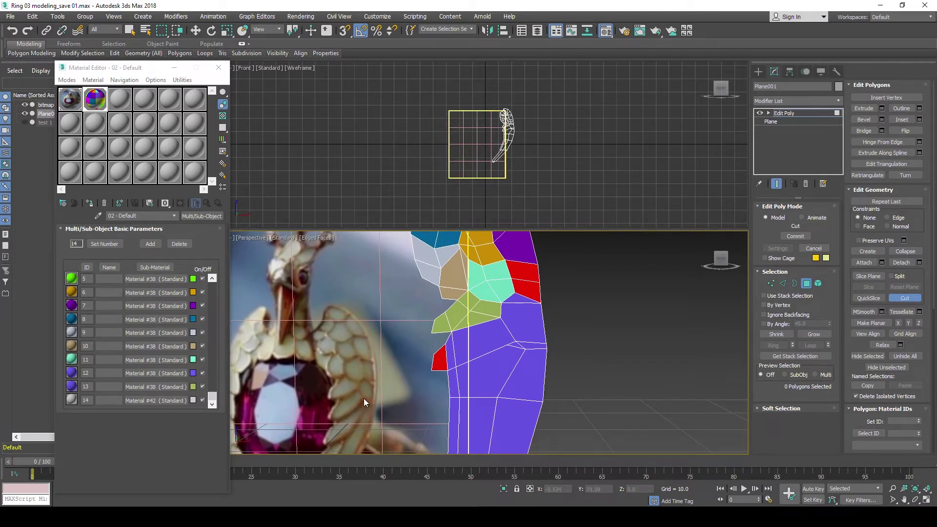
pyautogui.click(525, 348)
pyautogui.click(447, 369)
# Adjust the new vertices and raise the vertex at the top of the purple region.
pyautogui.click(771, 283)
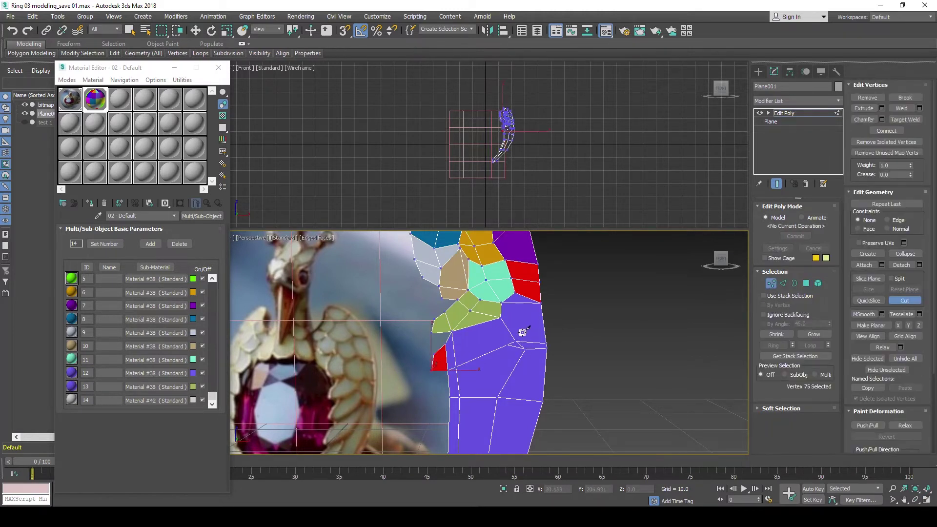
pyautogui.click(195, 30)
pyautogui.click(516, 339)
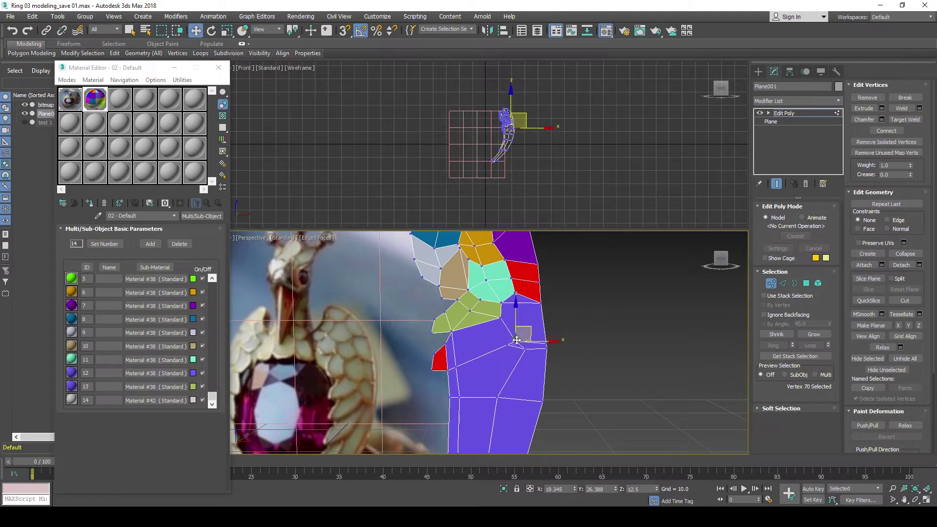
pyautogui.moveTo(526, 328); pyautogui.dragTo(522, 323)
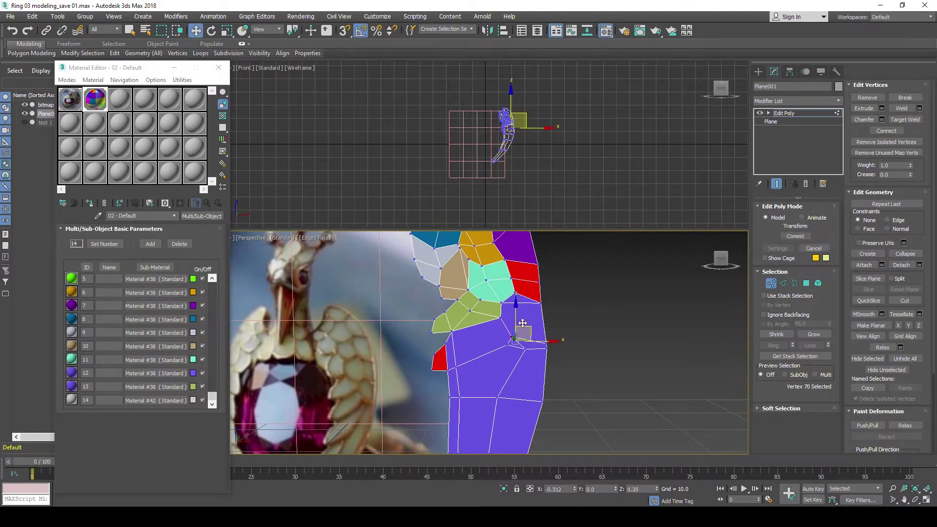
pyautogui.click(507, 343)
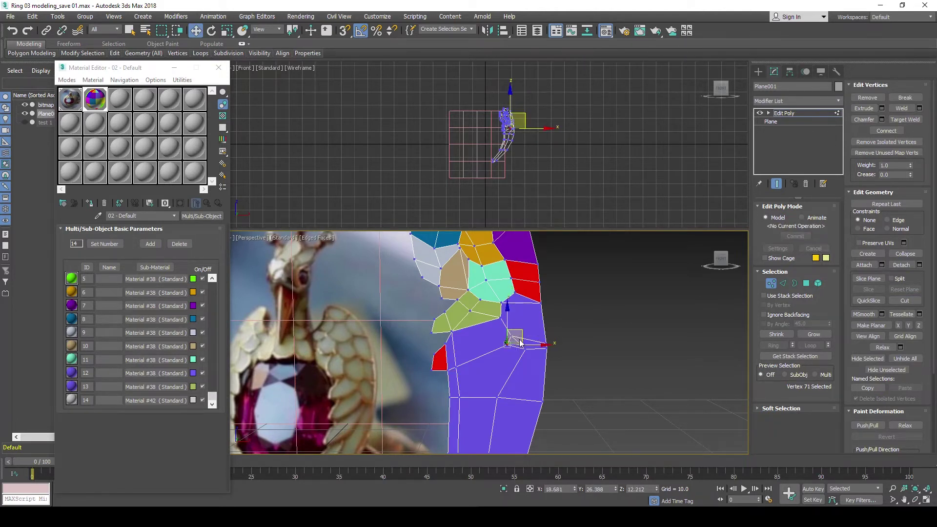
pyautogui.moveTo(520, 335); pyautogui.dragTo(507, 338)
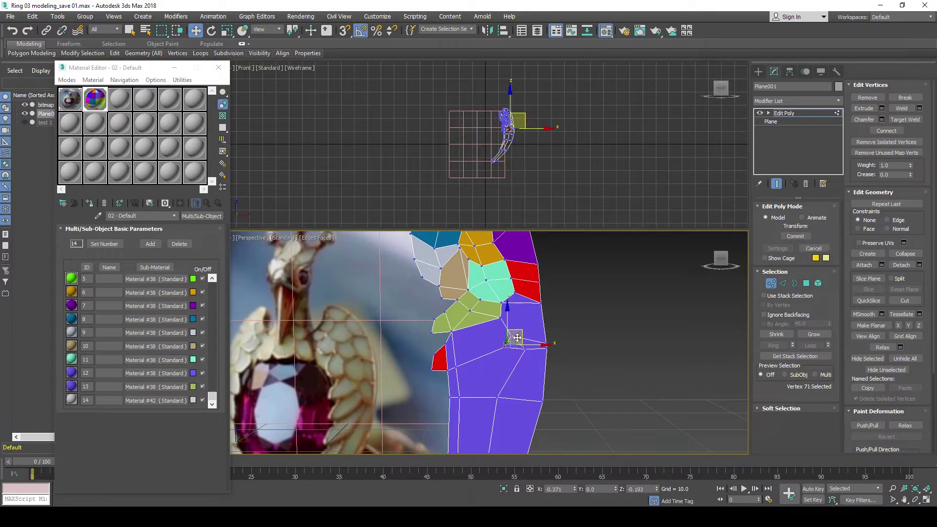
pyautogui.rightClick(508, 338)
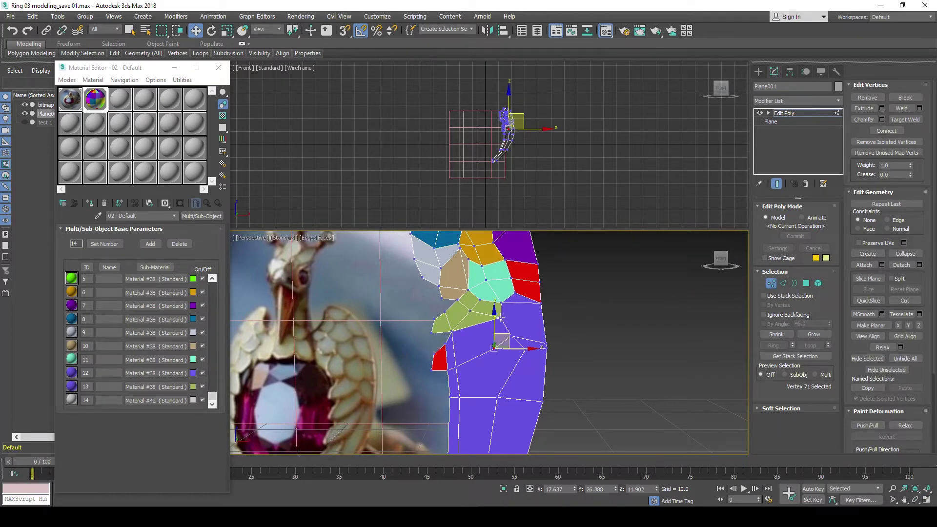
pyautogui.moveTo(494, 347); pyautogui.dragTo(500, 317)
pyautogui.click(806, 284)
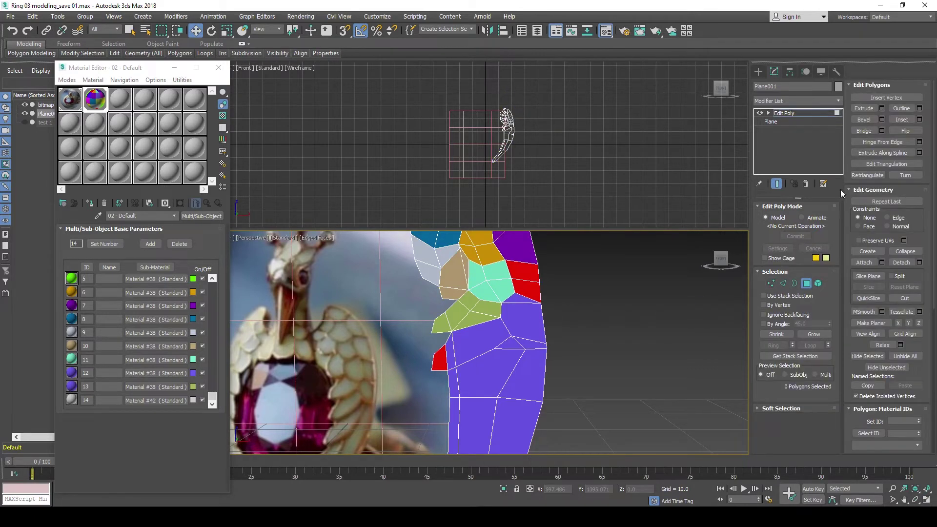
# Cut an edge from the purple region's corner vertex to the right border.
pyautogui.click(904, 298)
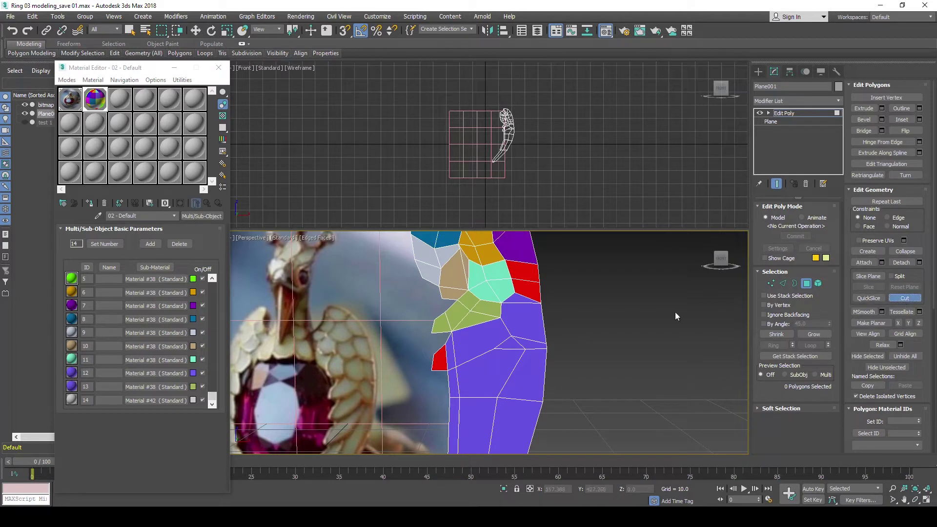
pyautogui.click(502, 318)
pyautogui.click(544, 318)
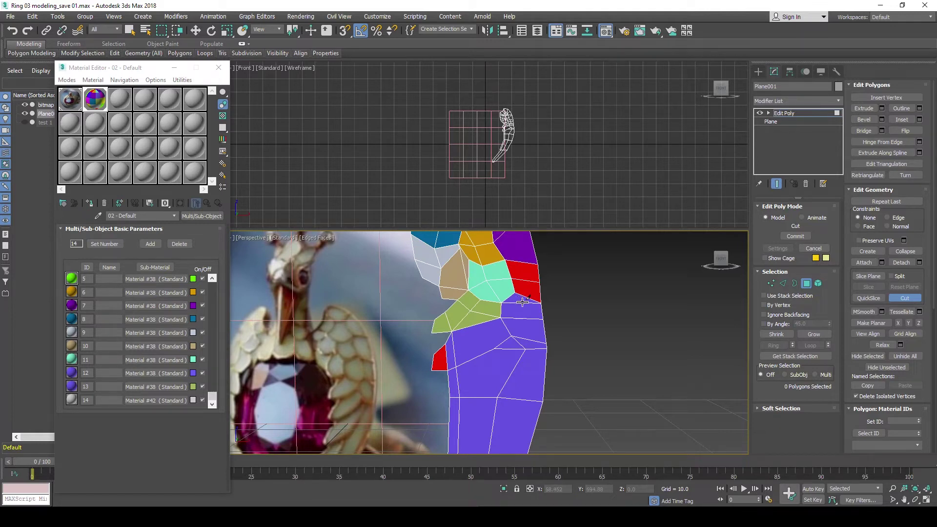
pyautogui.click(781, 285)
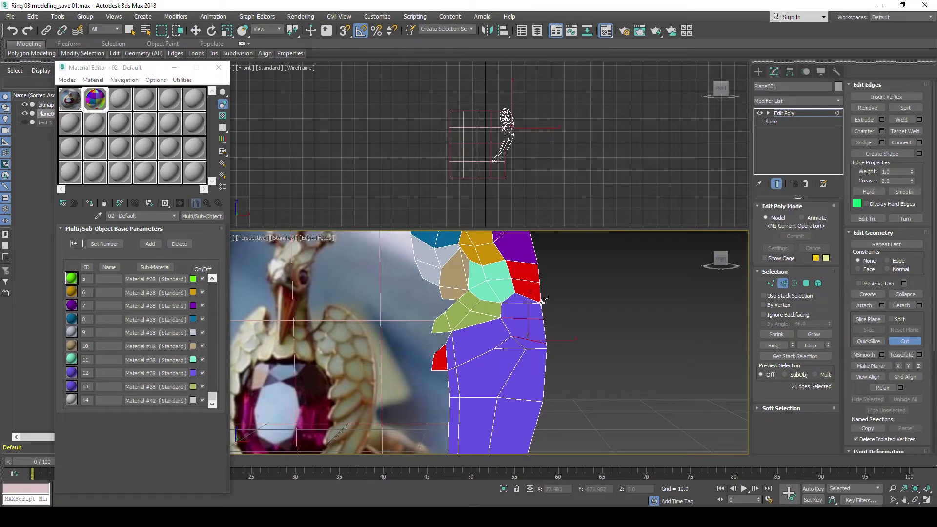
# Cut another edge from the right-border vertex into the purple face and inspect the new edges.
pyautogui.click(541, 302)
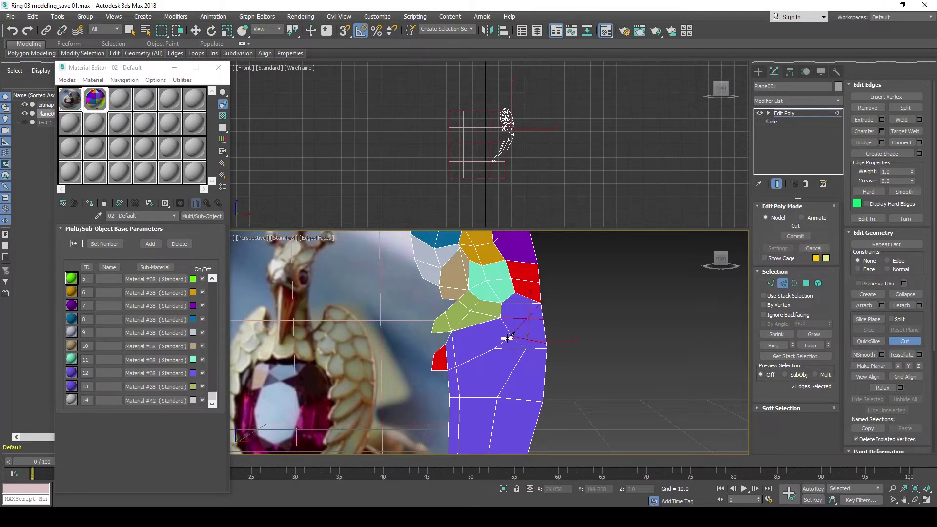
pyautogui.click(507, 337)
pyautogui.click(195, 30)
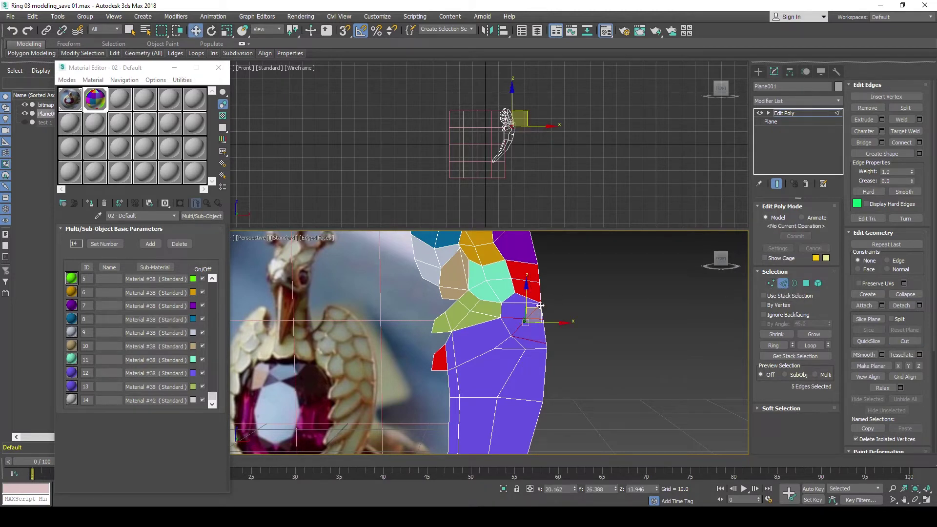
pyautogui.click(520, 306)
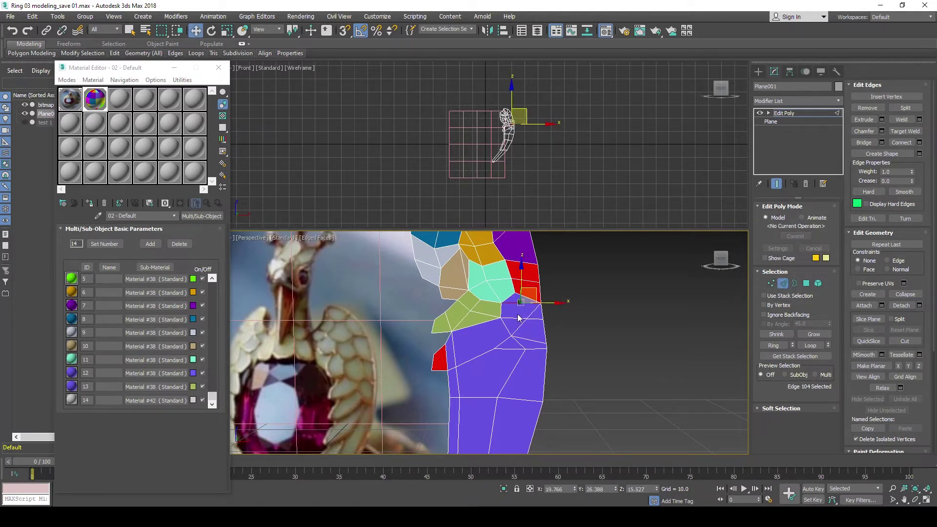
pyautogui.click(518, 317)
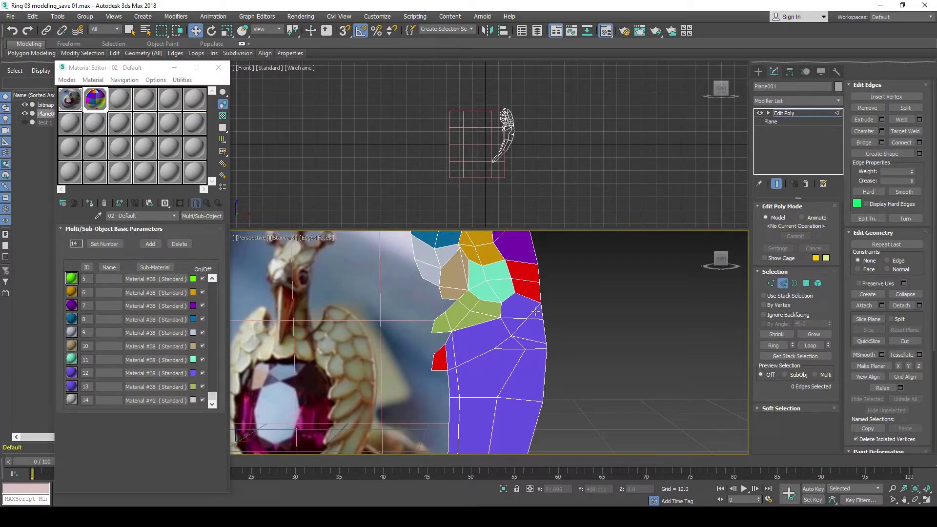
pyautogui.click(536, 311)
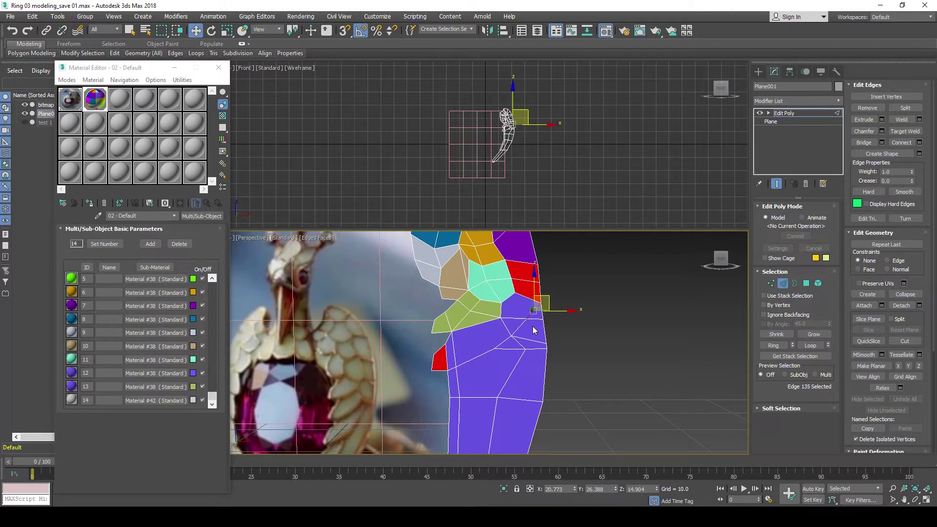
pyautogui.click(488, 318)
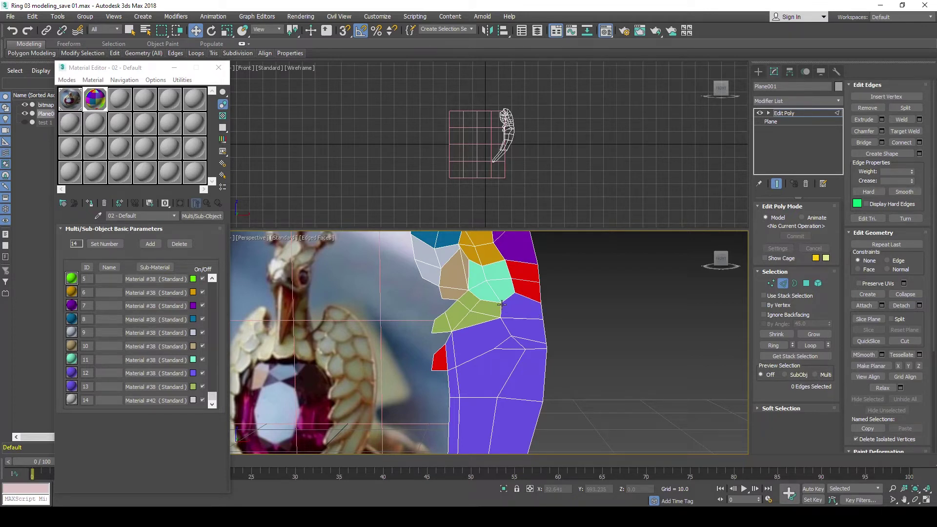
# Cut two more edges from the upper purple vertex to the right border and select the resulting faces.
pyautogui.click(806, 283)
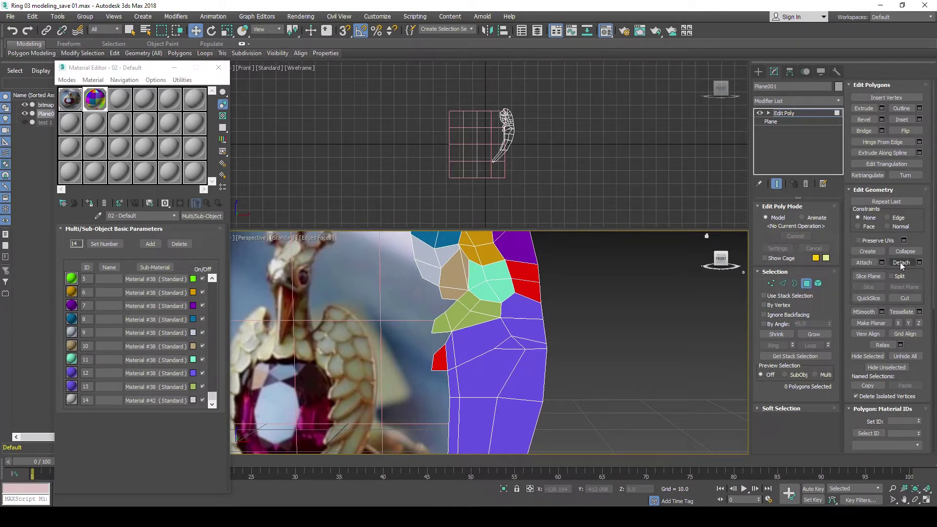
pyautogui.click(902, 302)
pyautogui.click(501, 303)
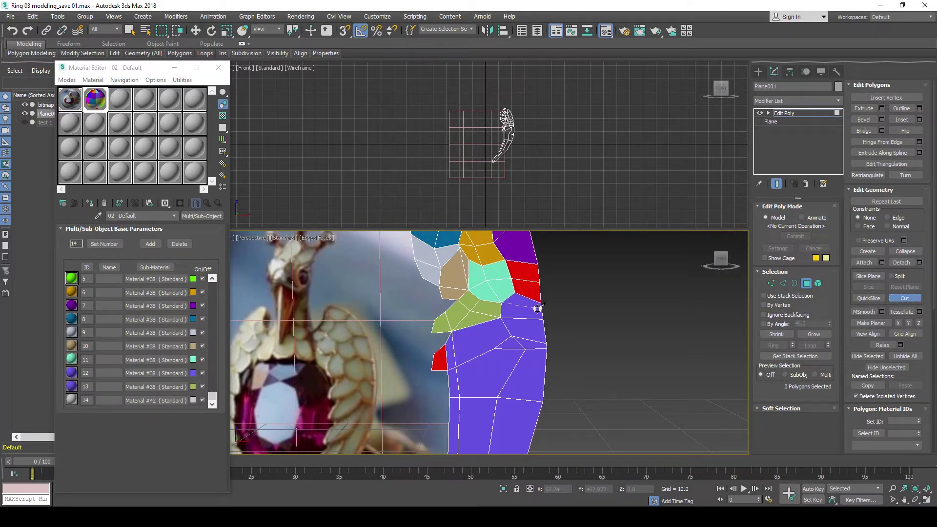
pyautogui.click(540, 309)
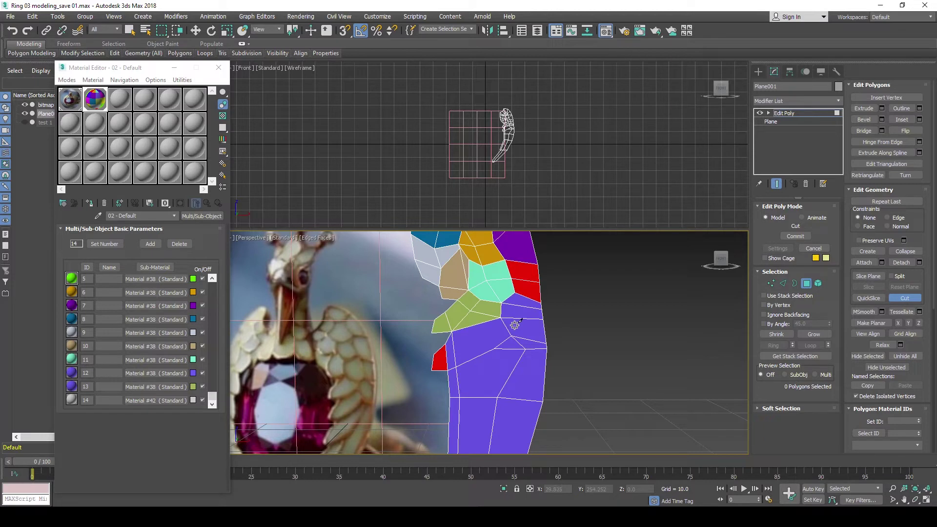
pyautogui.click(525, 338)
pyautogui.click(195, 33)
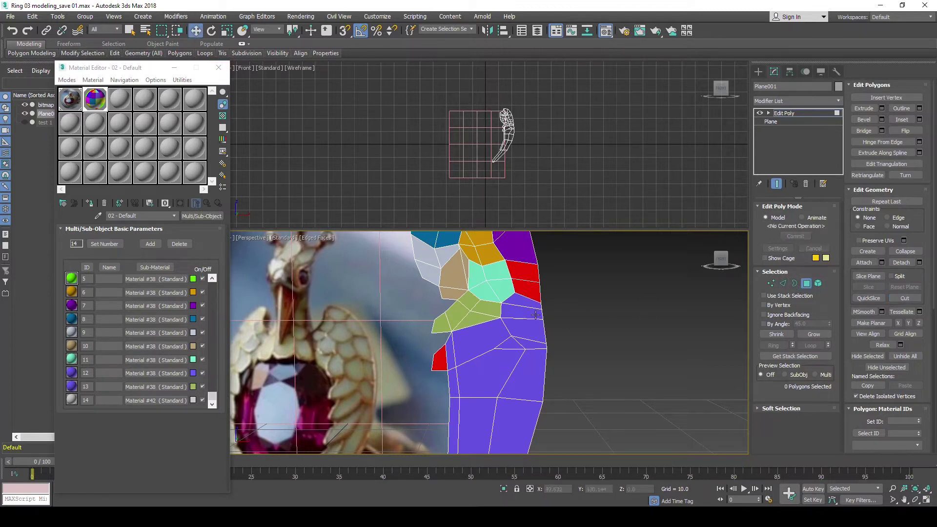
pyautogui.click(522, 314)
pyautogui.keyDown('ctrl'); pyautogui.click(523, 328); pyautogui.keyUp('ctrl')
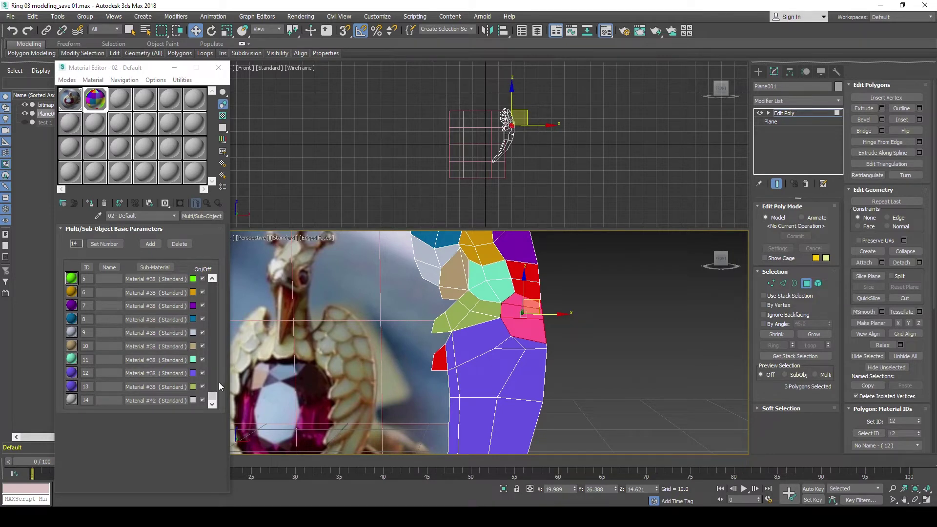
# Select the three upper faces of the purple region and assign them material ID 14.
pyautogui.click(489, 308)
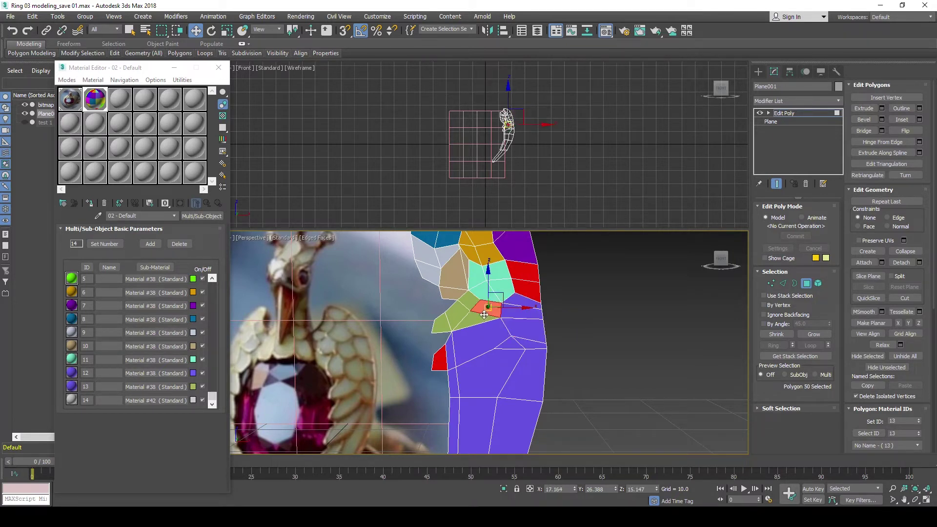
pyautogui.click(510, 313)
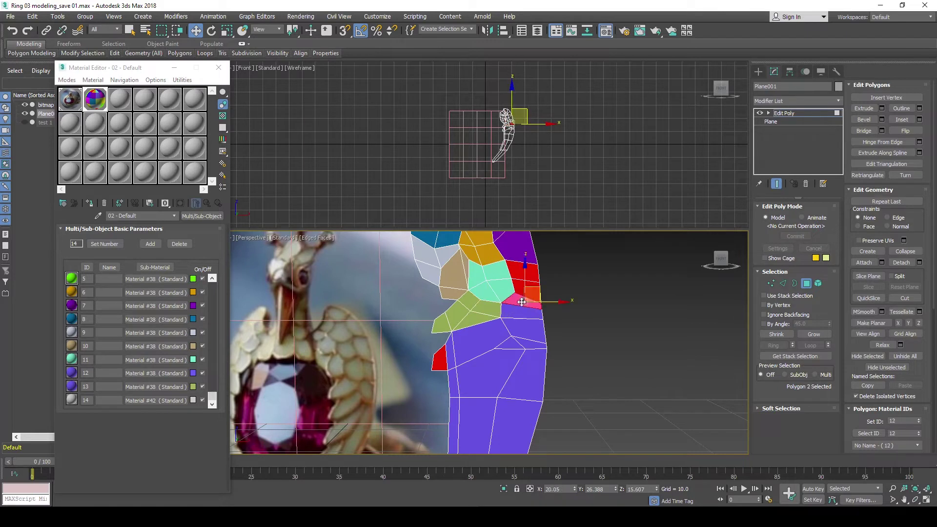
pyautogui.keyDown('ctrl'); pyautogui.click(522, 327); pyautogui.keyUp('ctrl')
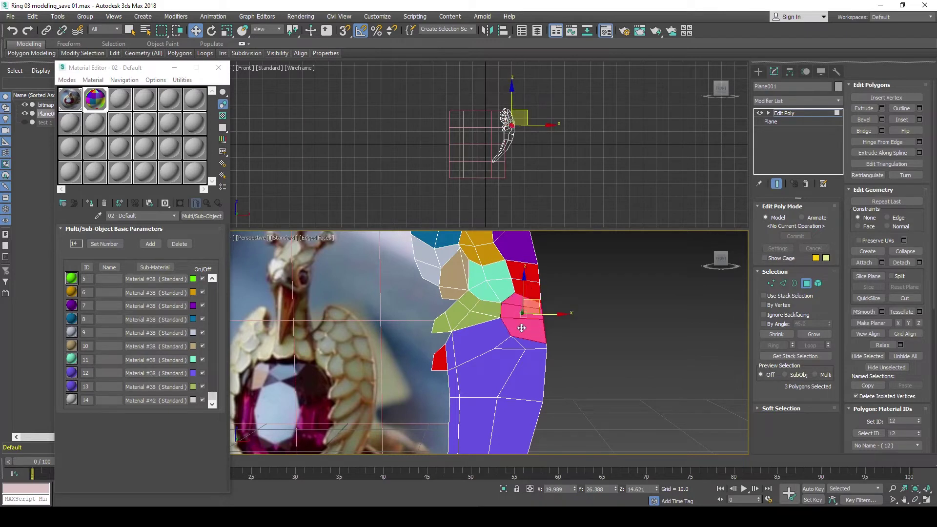
pyautogui.click(888, 421)
pyautogui.write('14')
pyautogui.press('Return')
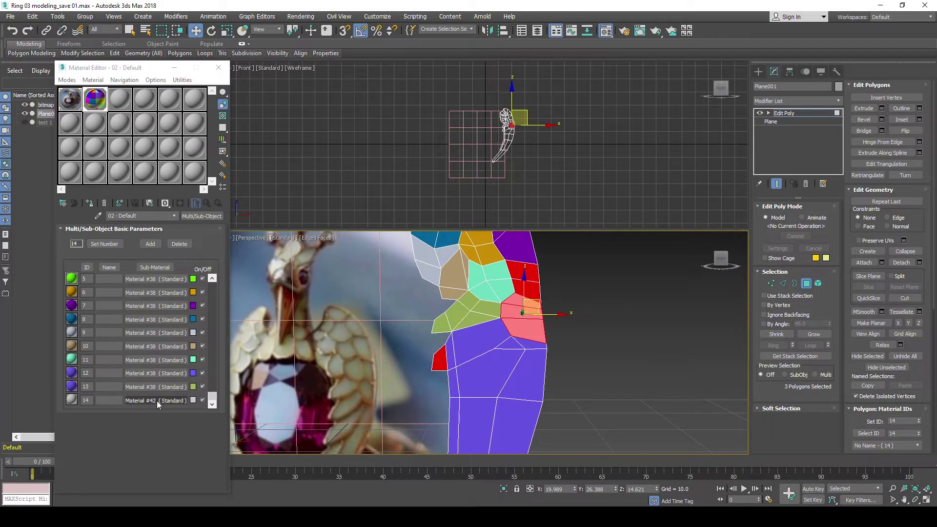
# Colour sub-material 14 a saturated orange in the Color Selector.
pyautogui.click(193, 400)
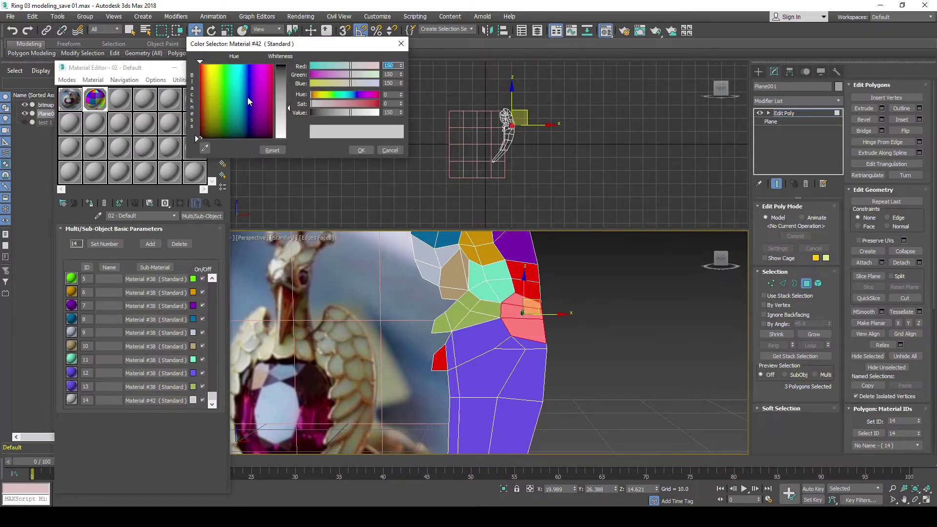
pyautogui.moveTo(217, 74)
pyautogui.mouseDown()
pyautogui.moveTo(219, 104)
pyautogui.moveTo(218, 65)
pyautogui.moveTo(206, 64)
pyautogui.mouseUp()
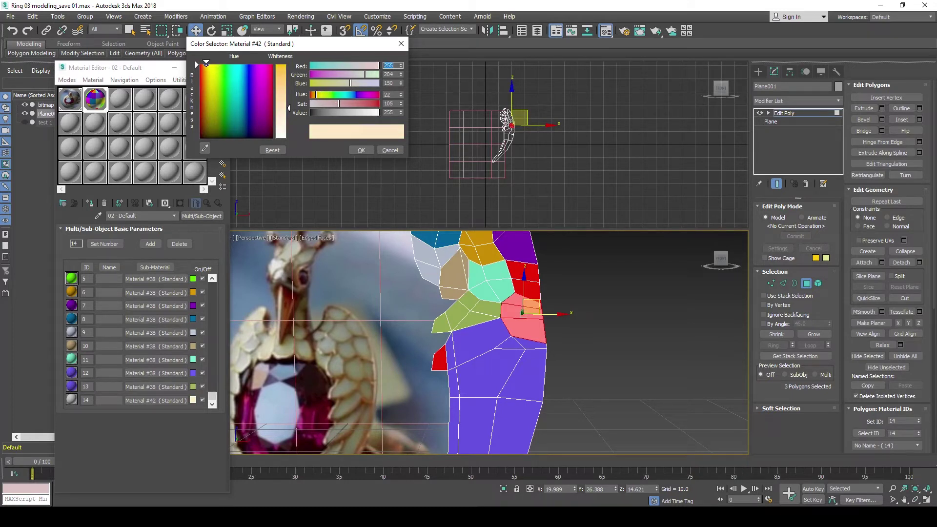
pyautogui.moveTo(288, 108); pyautogui.dragTo(287, 62)
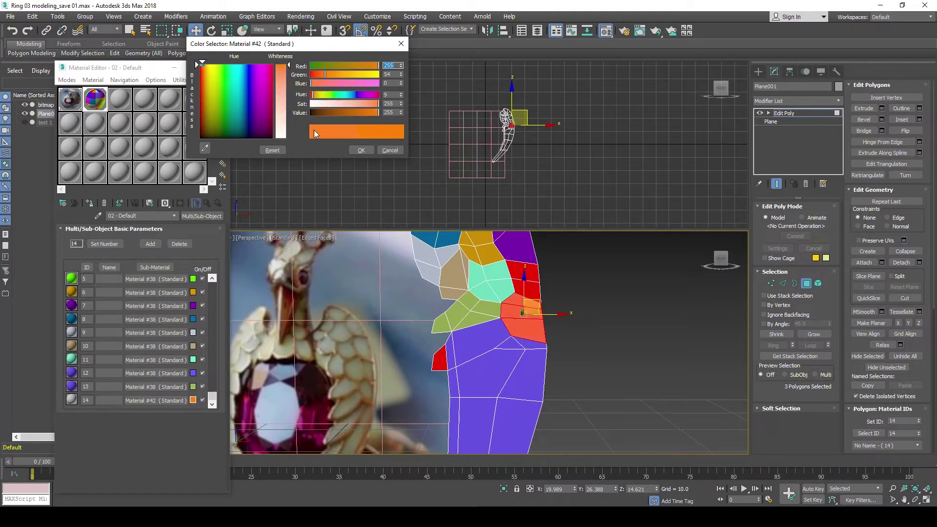
pyautogui.click(361, 152)
pyautogui.click(470, 314)
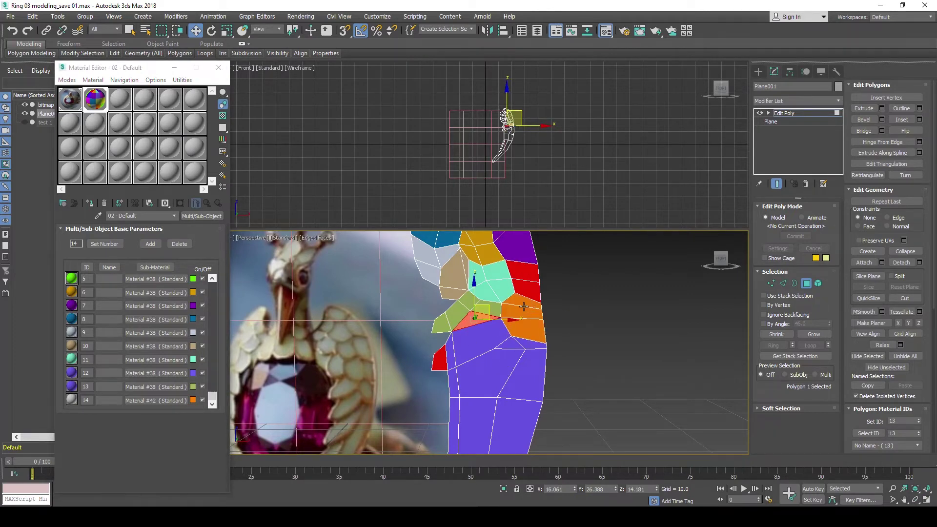
# In Vertex mode, nudge the orange/purple corner vertex and select the upper-right border vertices.
pyautogui.scroll(-1, 534, 301)
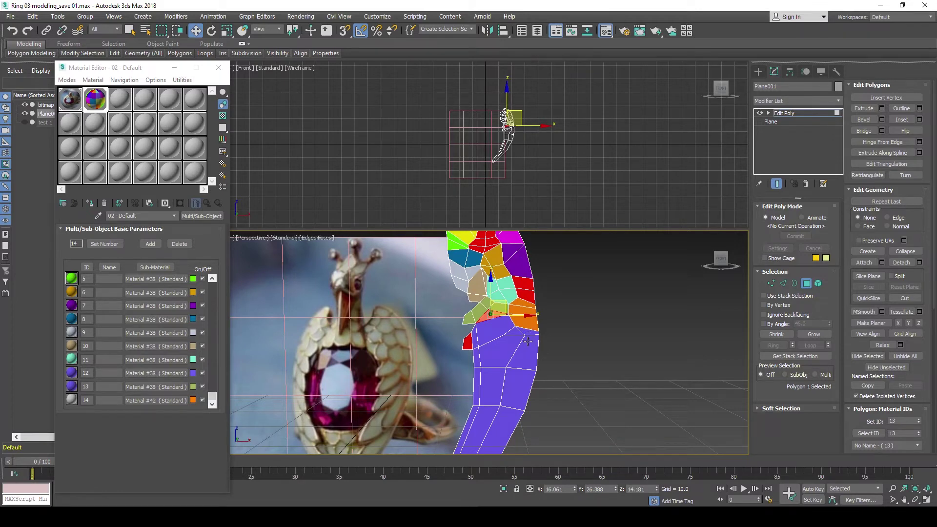
pyautogui.scroll(2, 528, 341)
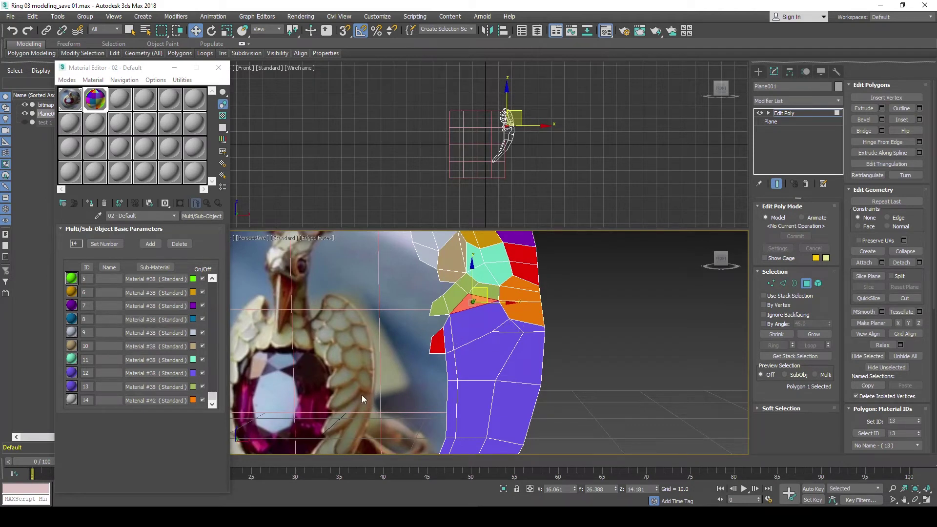
pyautogui.click(770, 283)
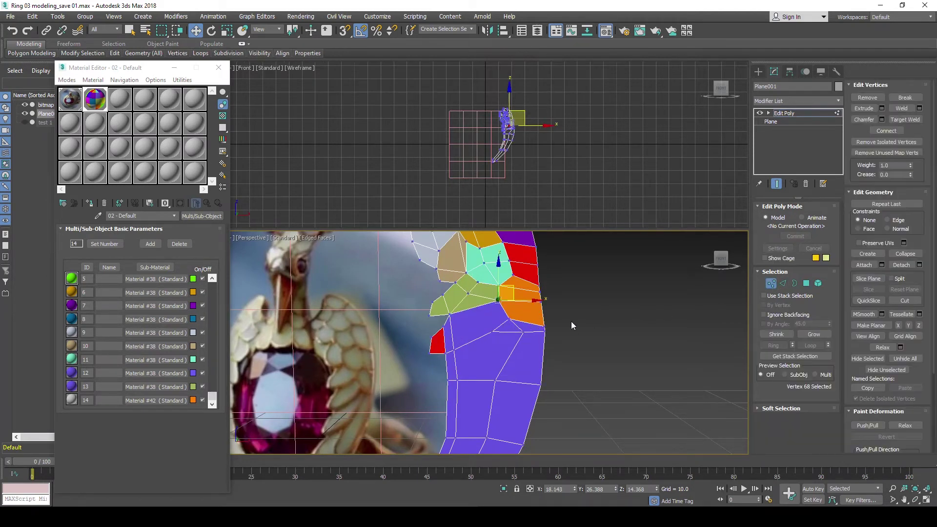
pyautogui.click(545, 330)
pyautogui.moveTo(555, 316); pyautogui.dragTo(555, 320)
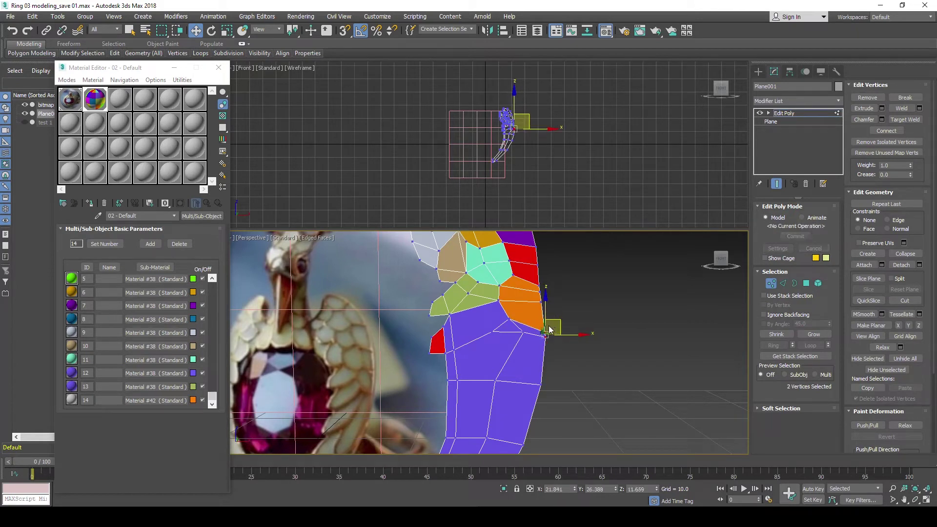
pyautogui.click(545, 332)
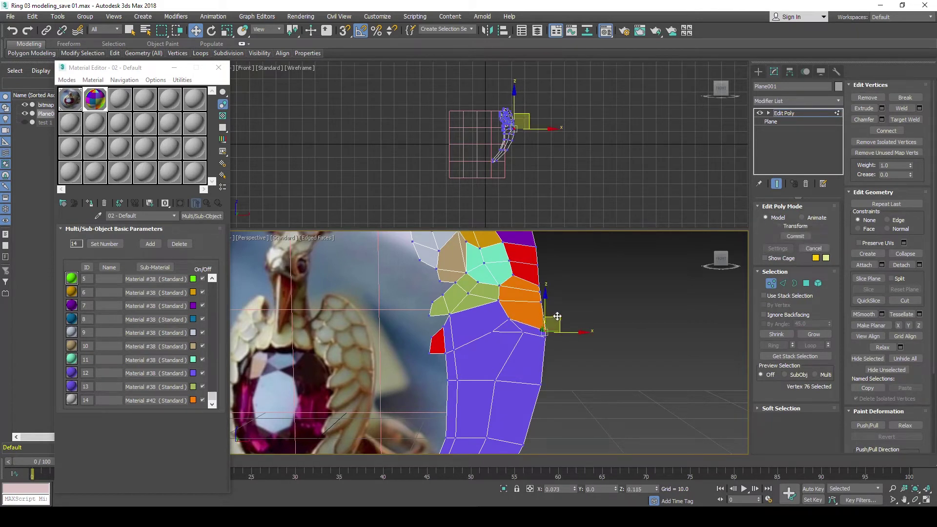
pyautogui.moveTo(528, 278)
pyautogui.mouseDown()
pyautogui.moveTo(542, 300)
pyautogui.moveTo(567, 295)
pyautogui.moveTo(551, 295)
pyautogui.moveTo(566, 285)
pyautogui.mouseUp()
# Shift the upper-edge vertices slightly along X to follow the reference photo.
pyautogui.click(537, 265)
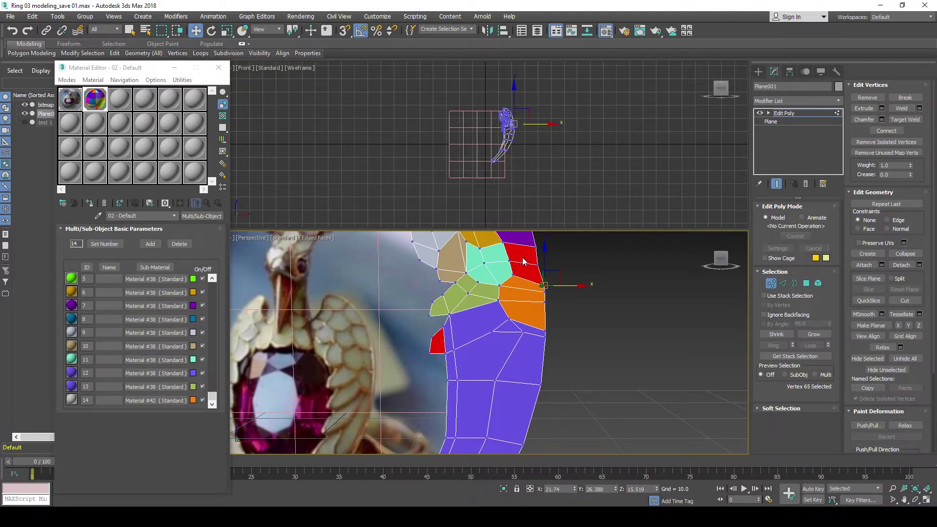
pyautogui.moveTo(561, 266); pyautogui.dragTo(563, 269)
pyautogui.click(527, 247)
pyautogui.moveTo(559, 253); pyautogui.dragTo(568, 315, button='middle')
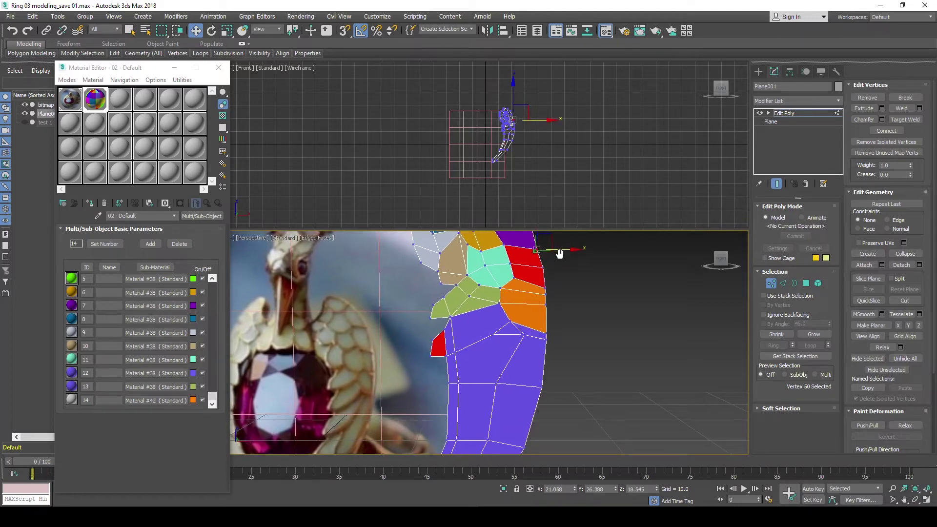
pyautogui.moveTo(567, 316); pyautogui.dragTo(570, 315)
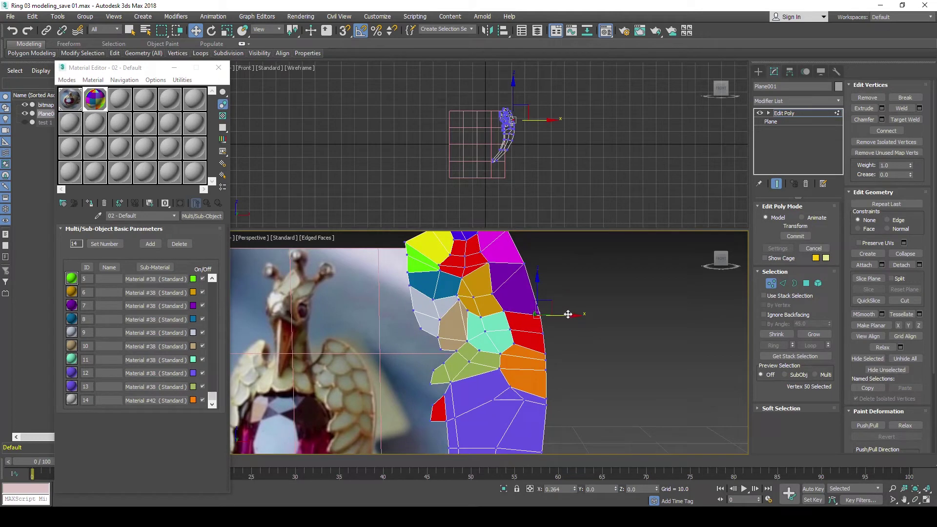
pyautogui.click(525, 265)
pyautogui.moveTo(545, 266); pyautogui.dragTo(548, 267)
pyautogui.scroll(-2, 539, 302)
pyautogui.scroll(-2, 530, 361)
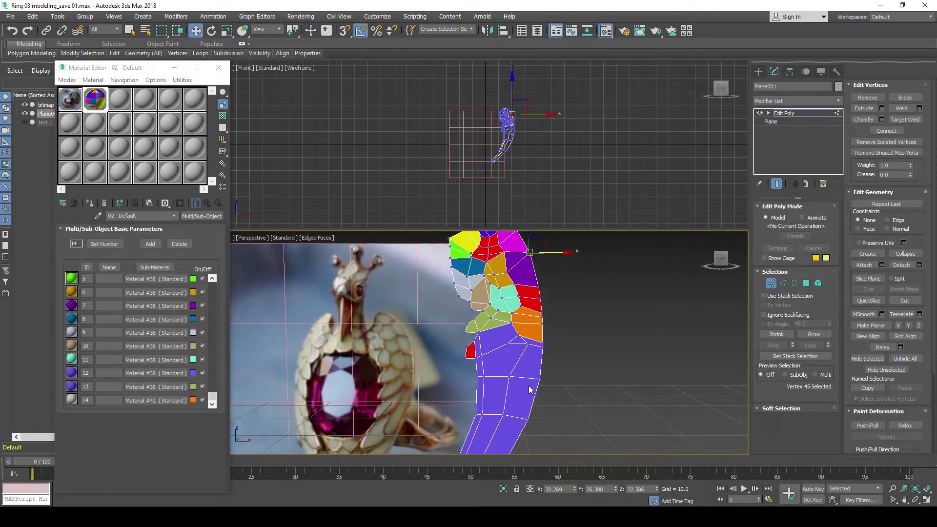
pyautogui.scroll(1, 529, 378)
pyautogui.scroll(1, 527, 368)
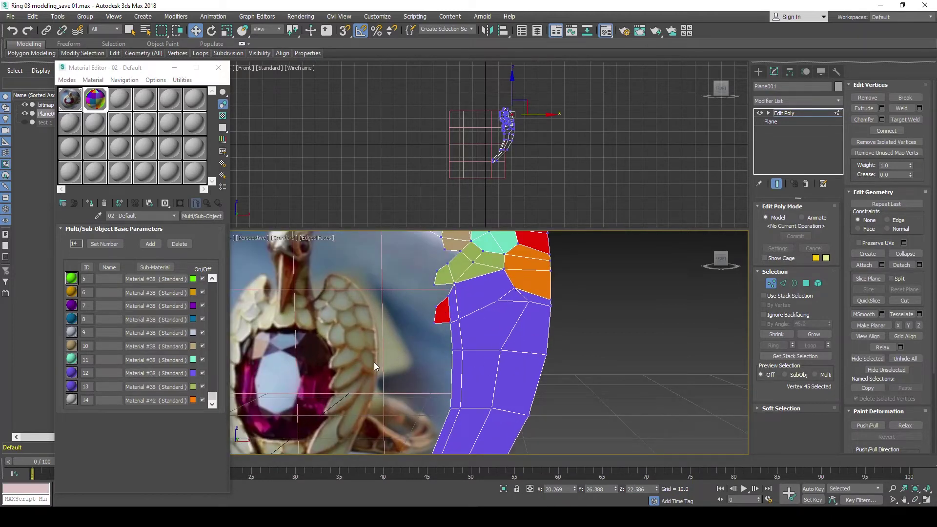
# Select three faces near the mesh's left edge and assign them material ID 15.
pyautogui.click(805, 284)
pyautogui.click(480, 276)
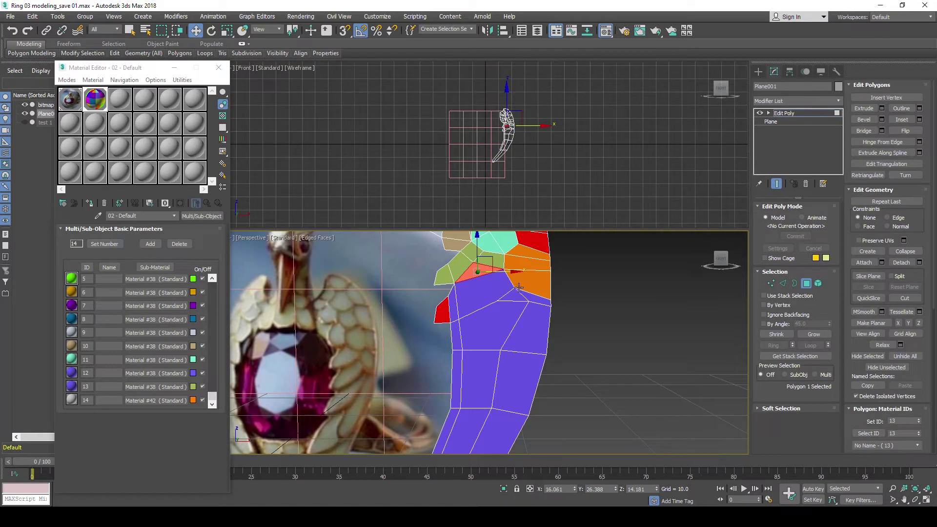
pyautogui.keyDown('ctrl'); pyautogui.click(481, 301); pyautogui.keyUp('ctrl')
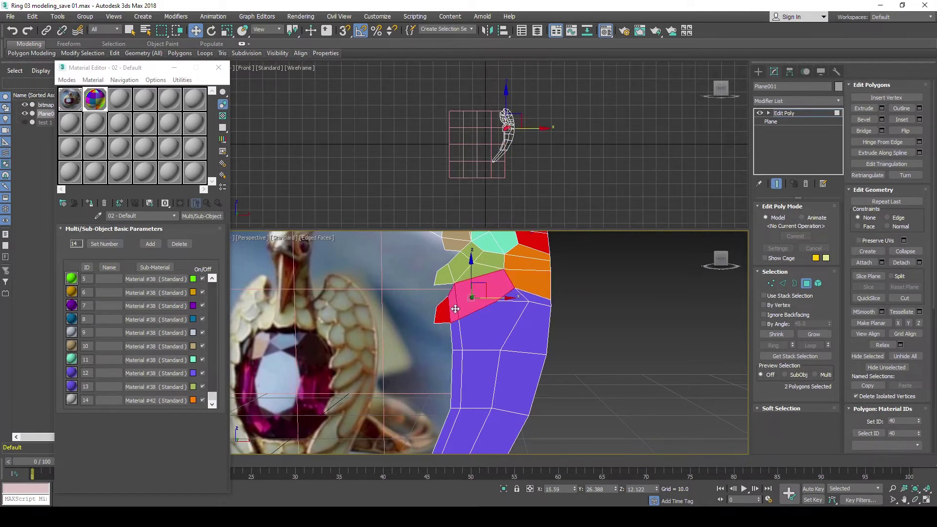
pyautogui.keyDown('ctrl'); pyautogui.click(455, 309); pyautogui.keyUp('ctrl')
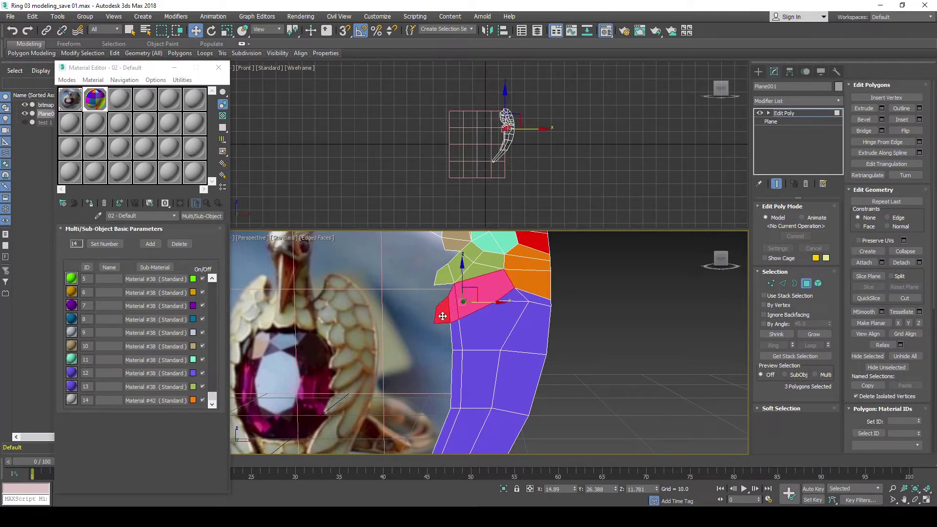
pyautogui.click(894, 422)
pyautogui.write('15')
pyautogui.press('Return')
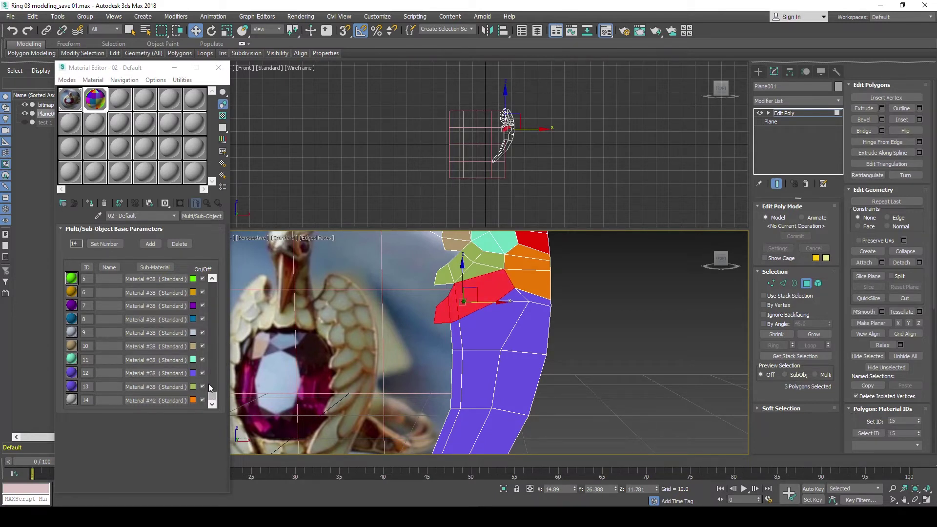
# Expand the multi-material to 20 sub-materials and copy Material #42 into slot 15.
pyautogui.click(147, 244)
pyautogui.click(147, 244)
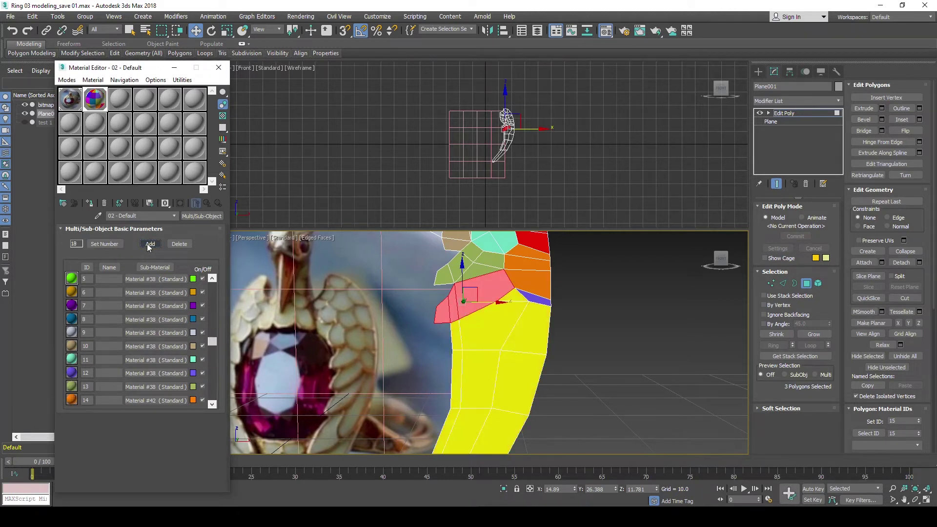
pyautogui.click(149, 244)
pyautogui.click(150, 244)
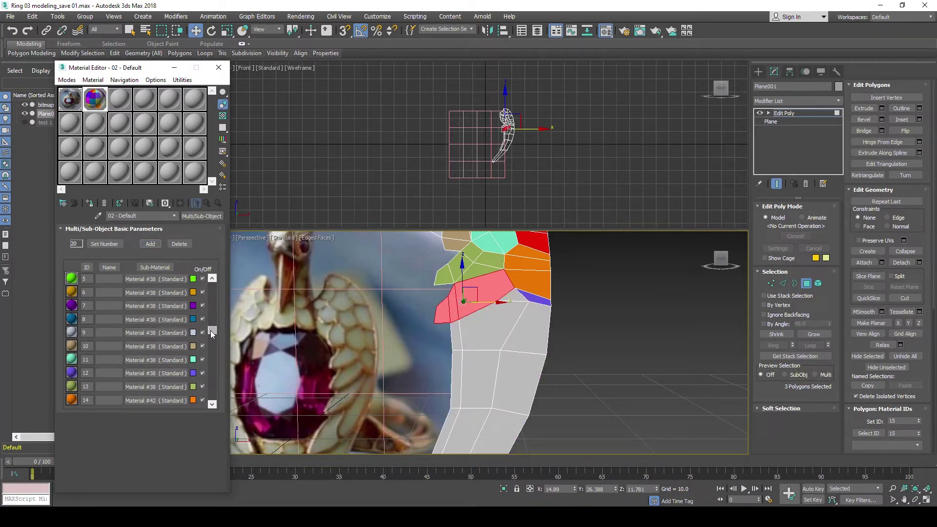
pyautogui.moveTo(211, 333); pyautogui.dragTo(212, 364)
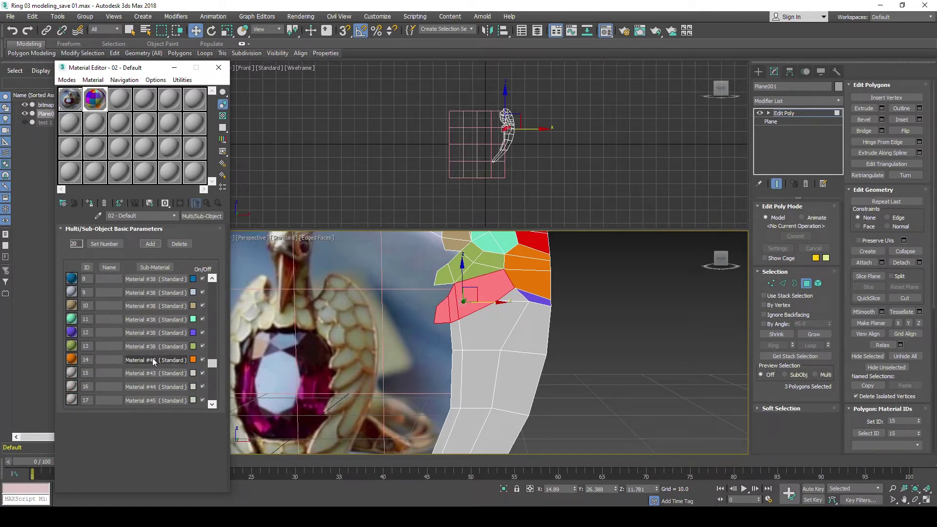
pyautogui.moveTo(152, 361); pyautogui.dragTo(165, 375)
pyautogui.click(124, 311)
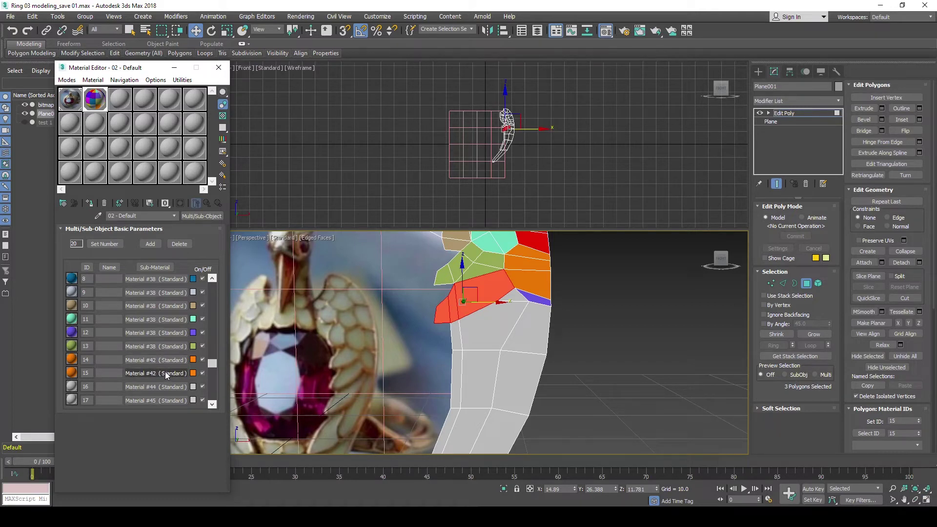
# Recolour sub-material 15 bright blue.
pyautogui.click(193, 373)
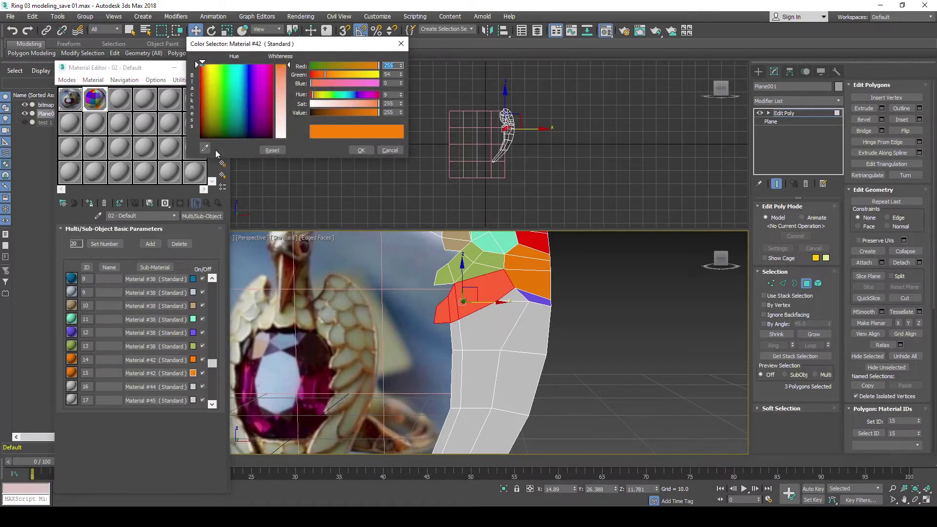
pyautogui.click(244, 77)
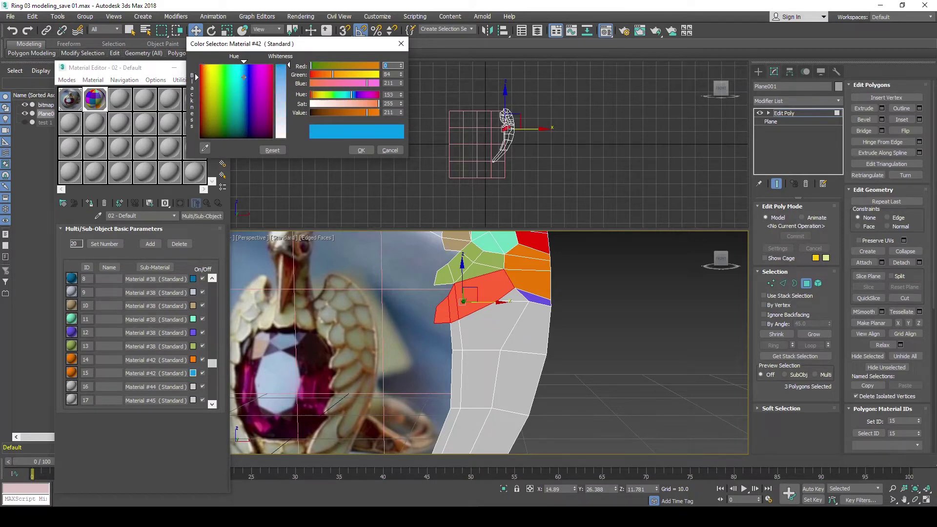
pyautogui.click(359, 150)
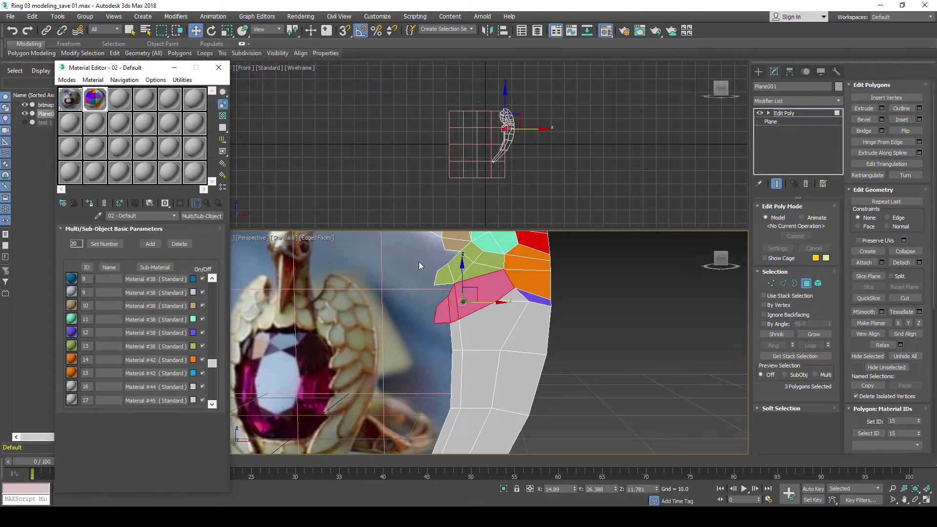
pyautogui.click(503, 317)
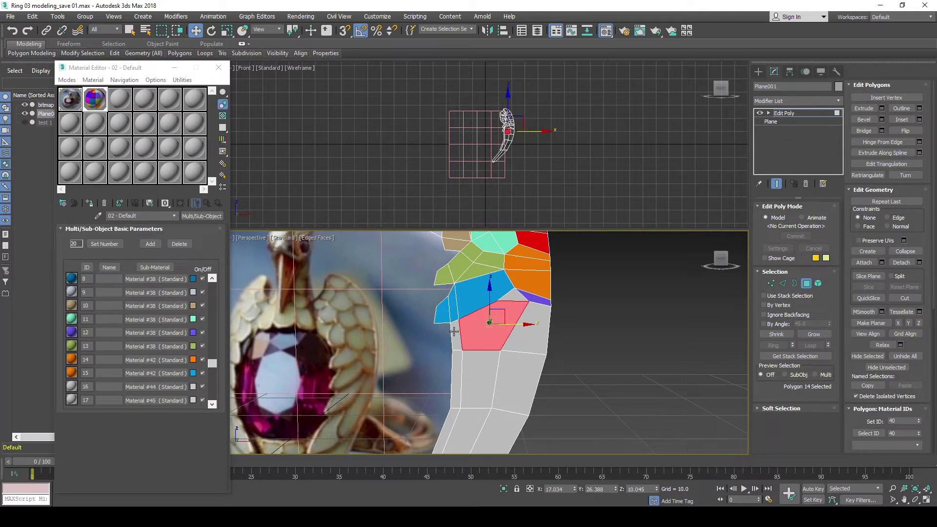
# In Vertex mode, move the vertices at the blue faces' corner up and right.
pyautogui.click(771, 284)
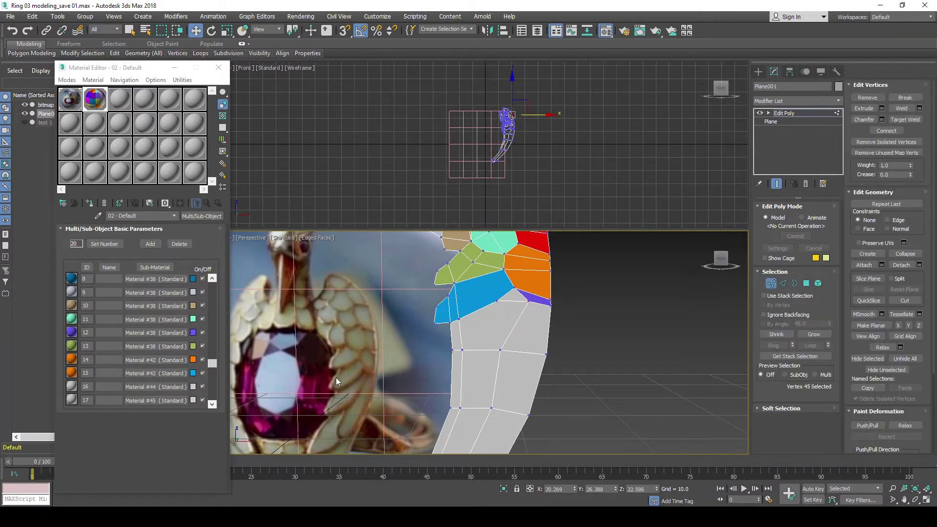
pyautogui.click(458, 319)
pyautogui.moveTo(463, 327)
pyautogui.mouseDown()
pyautogui.moveTo(450, 314)
pyautogui.moveTo(481, 307)
pyautogui.mouseUp()
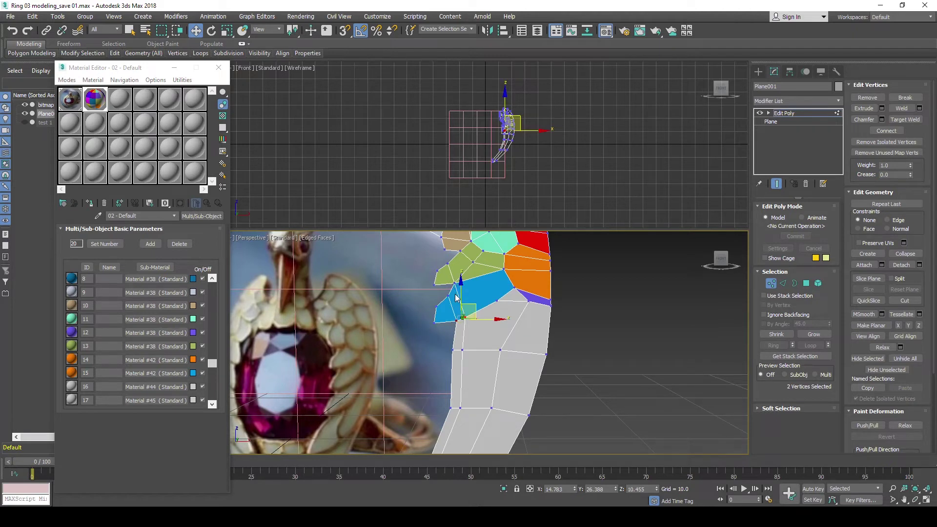
pyautogui.moveTo(479, 320); pyautogui.dragTo(479, 319)
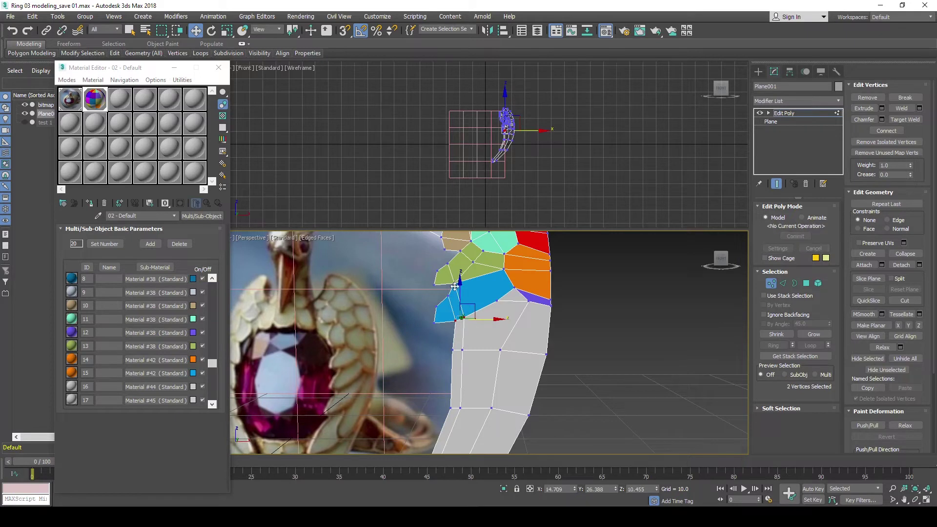
pyautogui.click(465, 317)
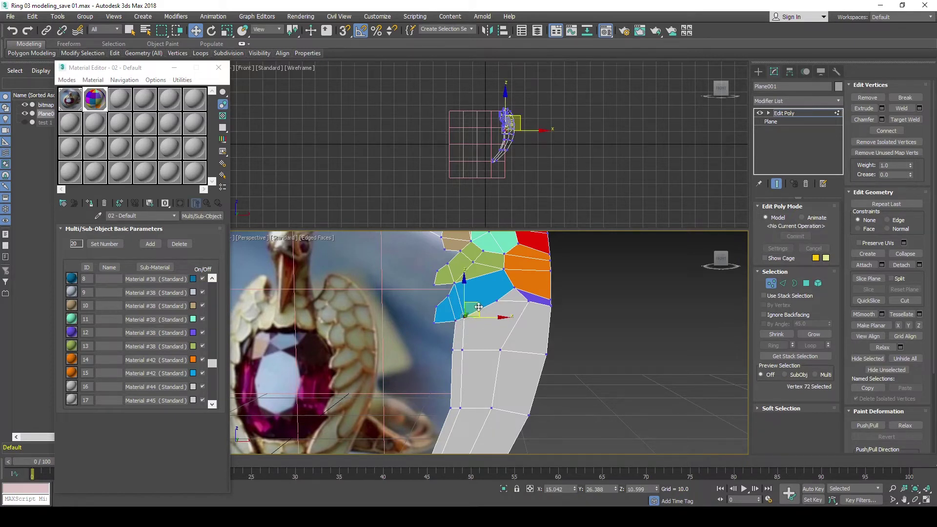
pyautogui.moveTo(479, 306); pyautogui.dragTo(491, 300)
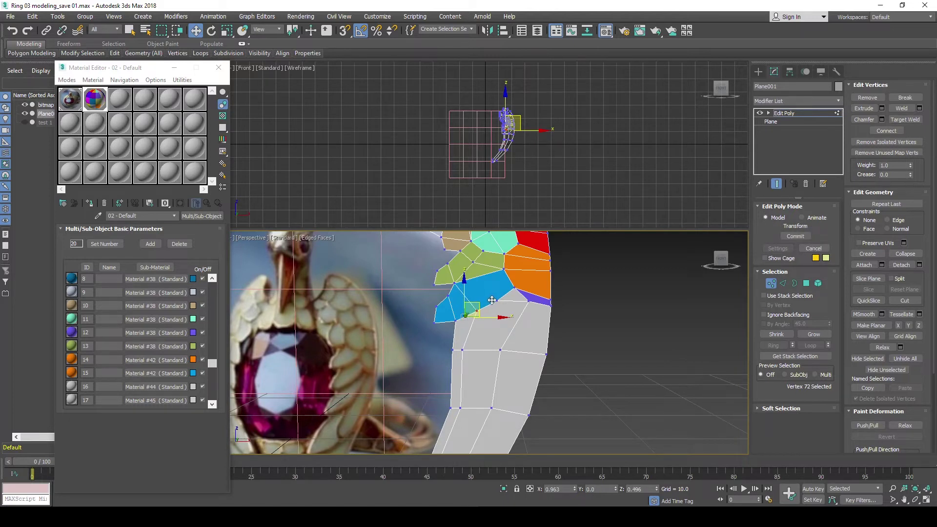
pyautogui.moveTo(491, 300); pyautogui.dragTo(502, 294)
# Slide two vertices on the grey band's left edge along X.
pyautogui.click(462, 349)
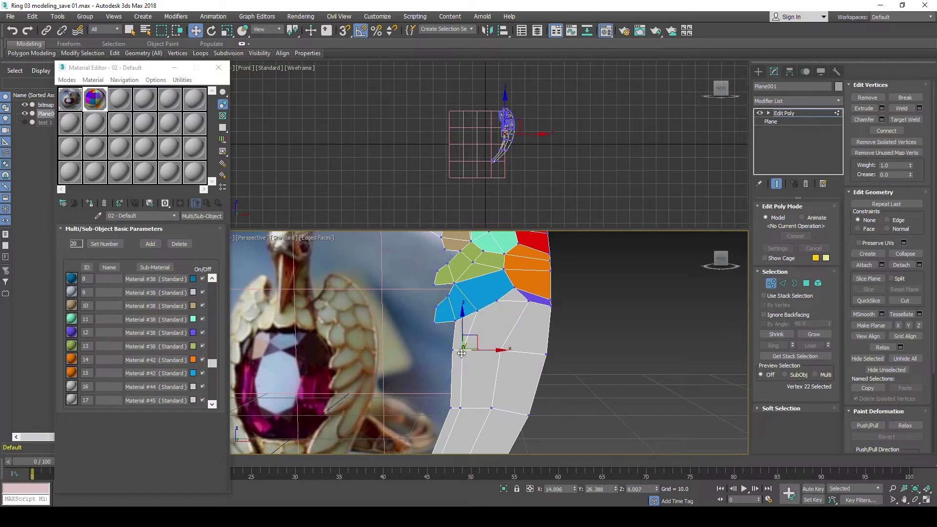
pyautogui.moveTo(491, 350); pyautogui.dragTo(503, 351)
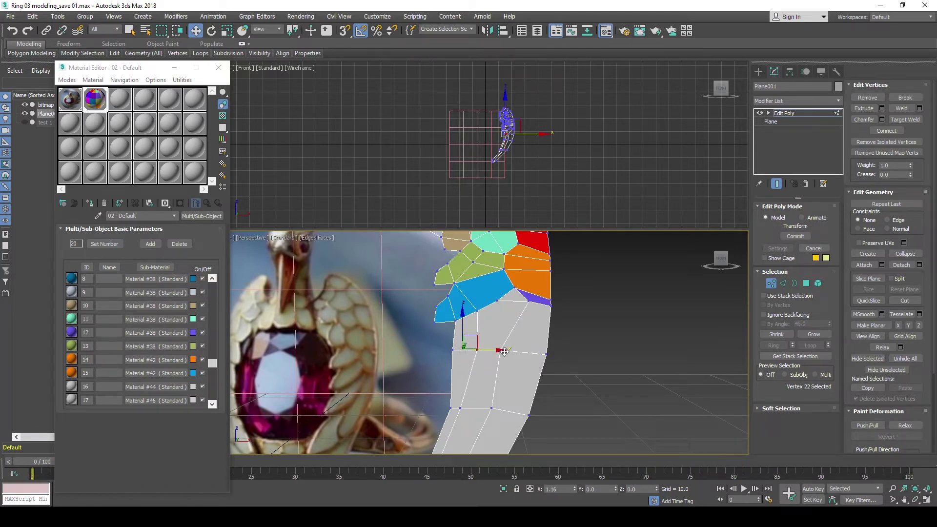
pyautogui.moveTo(504, 352); pyautogui.dragTo(500, 350)
pyautogui.click(463, 408)
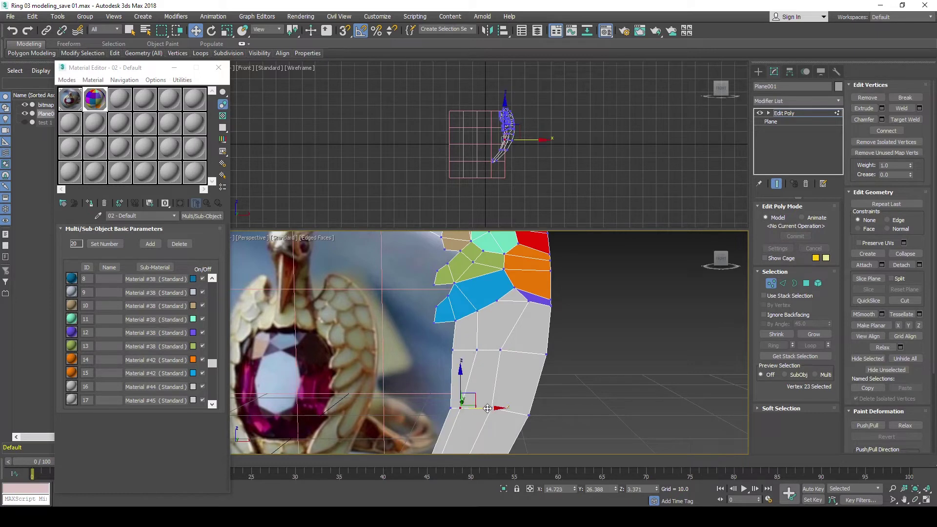
pyautogui.moveTo(493, 407); pyautogui.dragTo(497, 409)
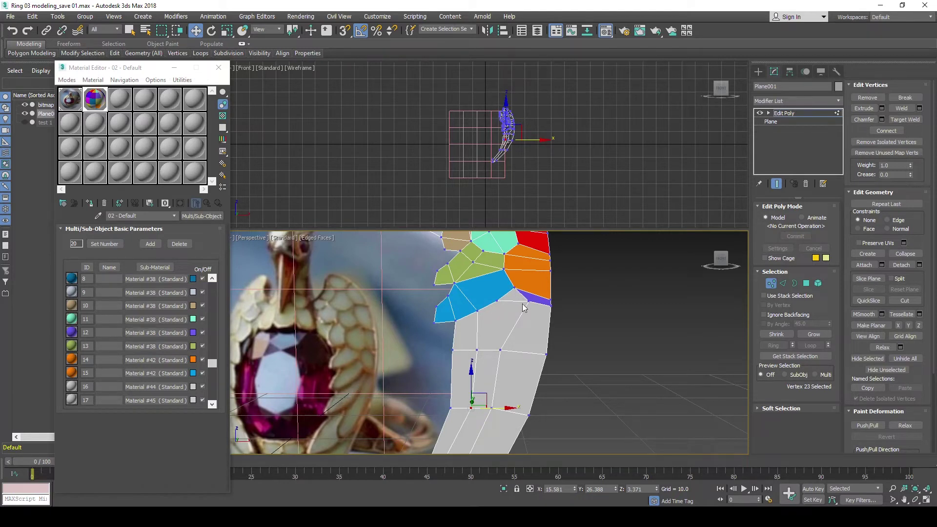
# Nudge the vertex at the orange faces' lower corner, then return to Polygon mode.
pyautogui.click(527, 301)
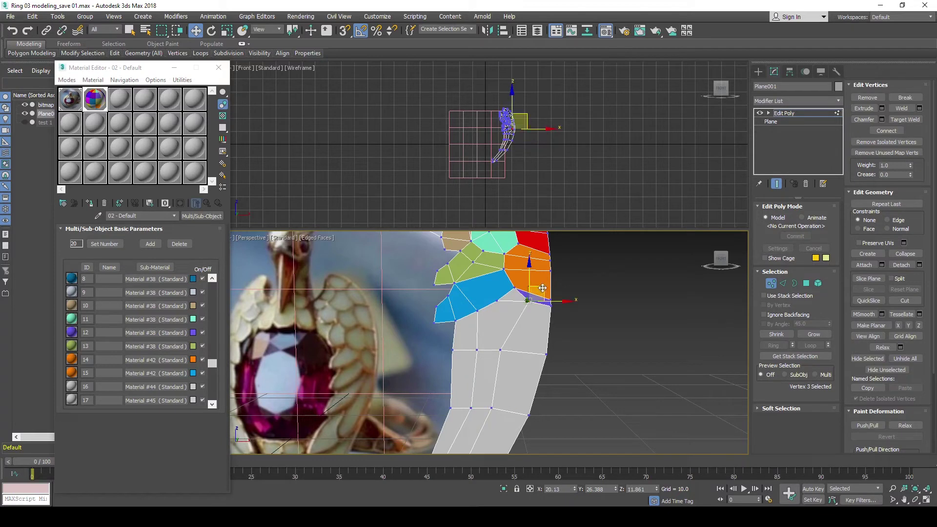
pyautogui.moveTo(543, 288); pyautogui.dragTo(543, 286)
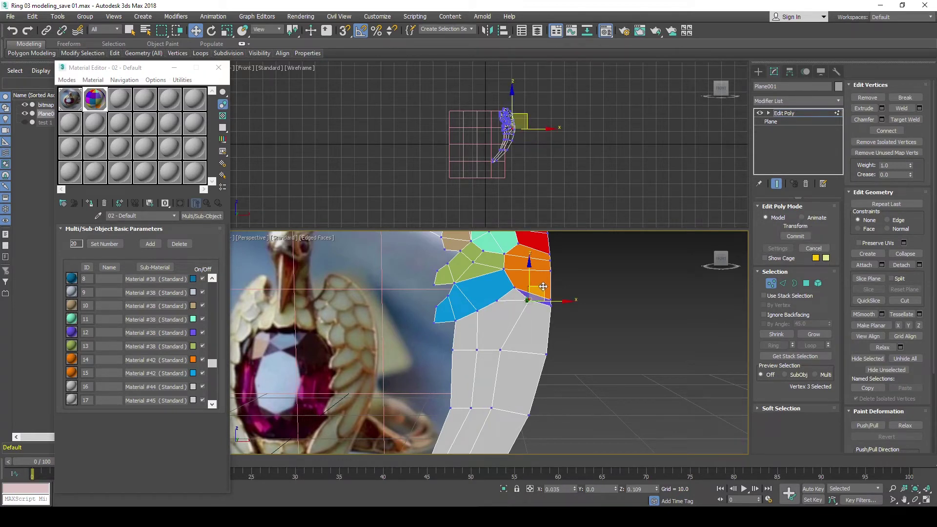
pyautogui.moveTo(543, 287); pyautogui.dragTo(543, 286)
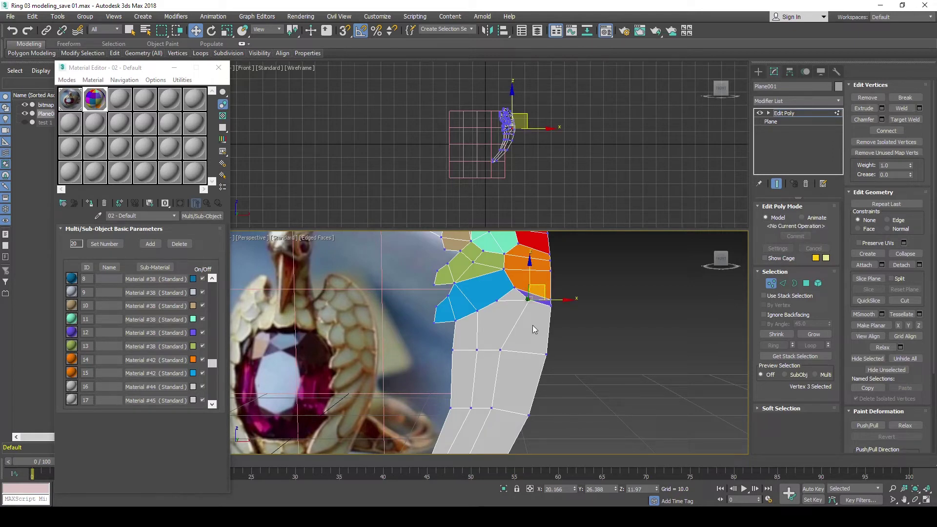
pyautogui.click(539, 268)
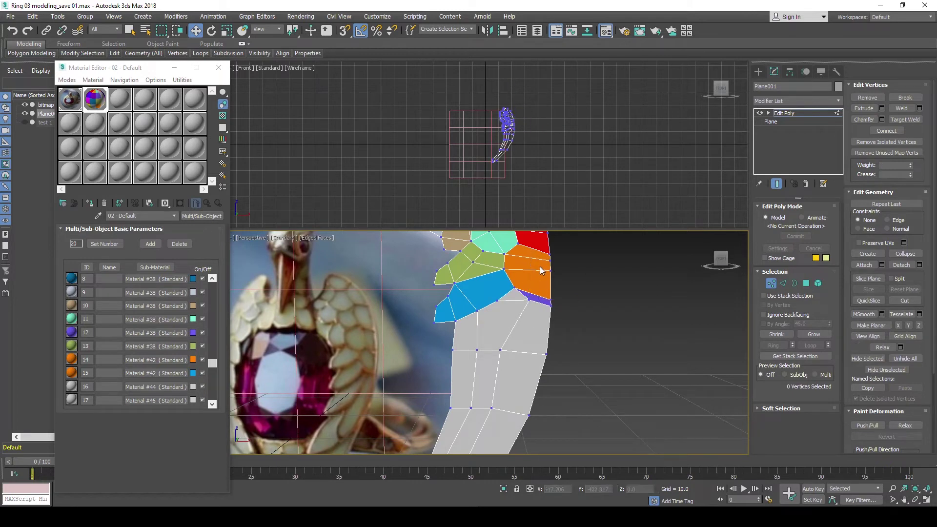
pyautogui.click(807, 284)
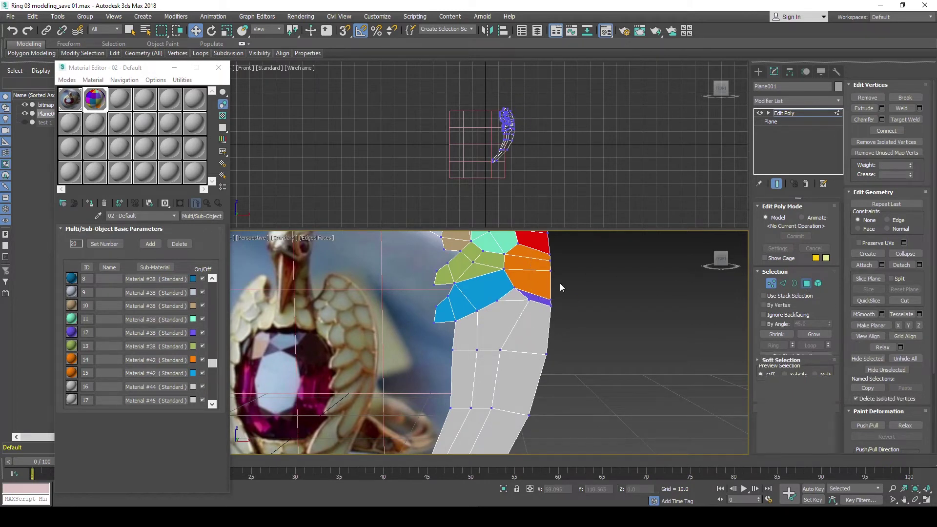
# Assign material ID 14 to the thin face beneath the orange faces.
pyautogui.click(537, 285)
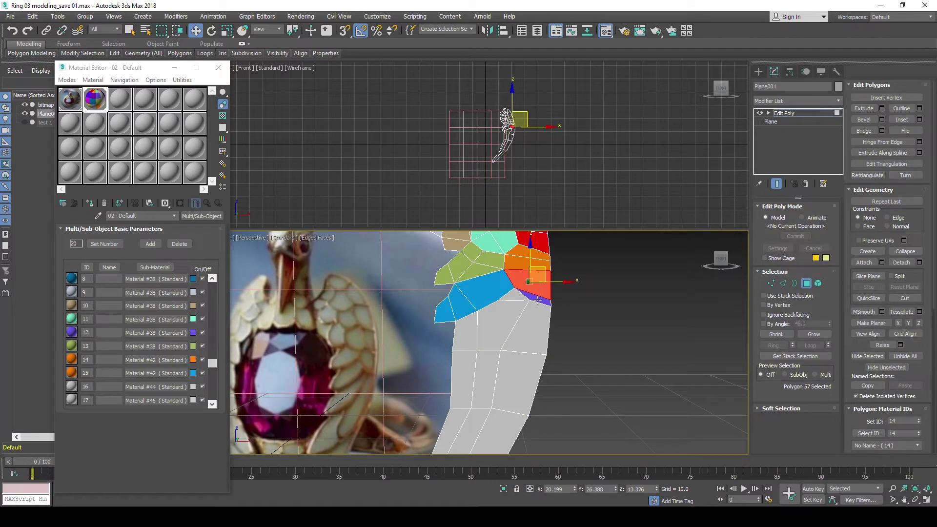
pyautogui.click(537, 299)
pyautogui.click(898, 421)
pyautogui.write('14')
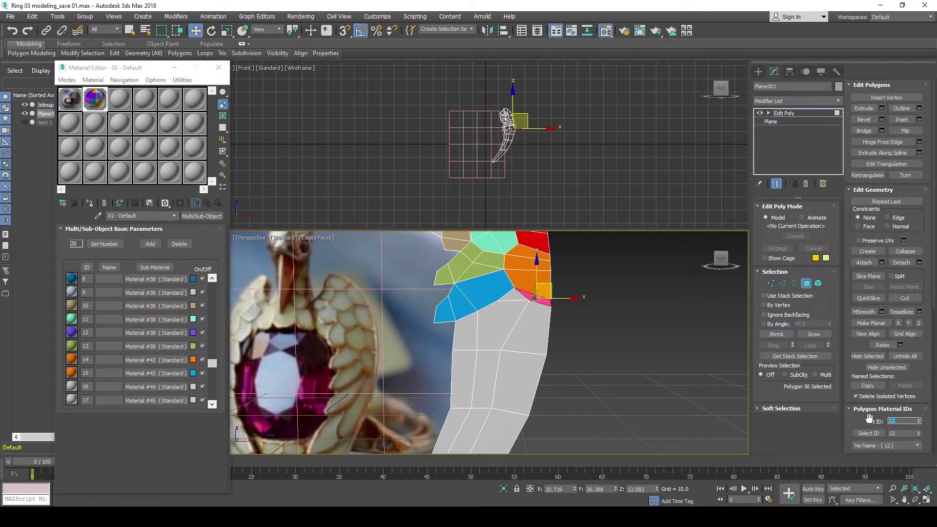
pyautogui.press('Return')
pyautogui.click(513, 315)
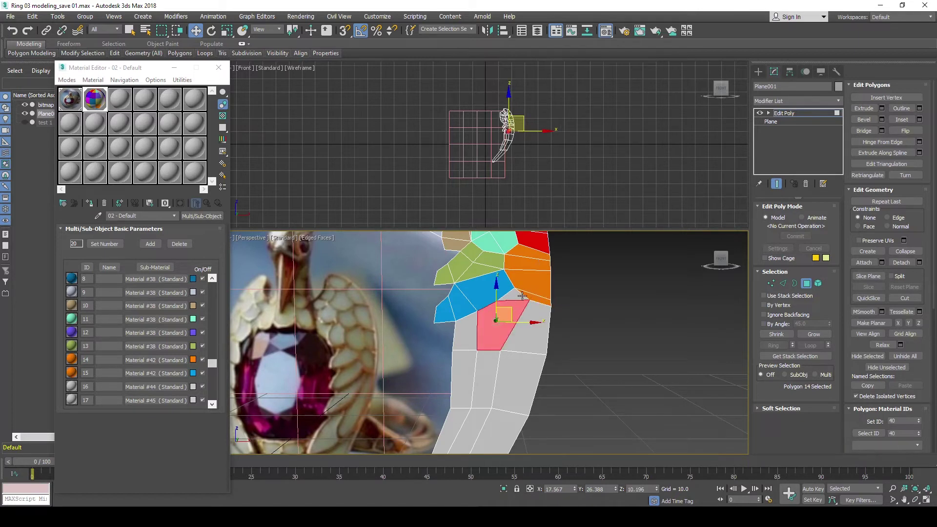
pyautogui.click(515, 297)
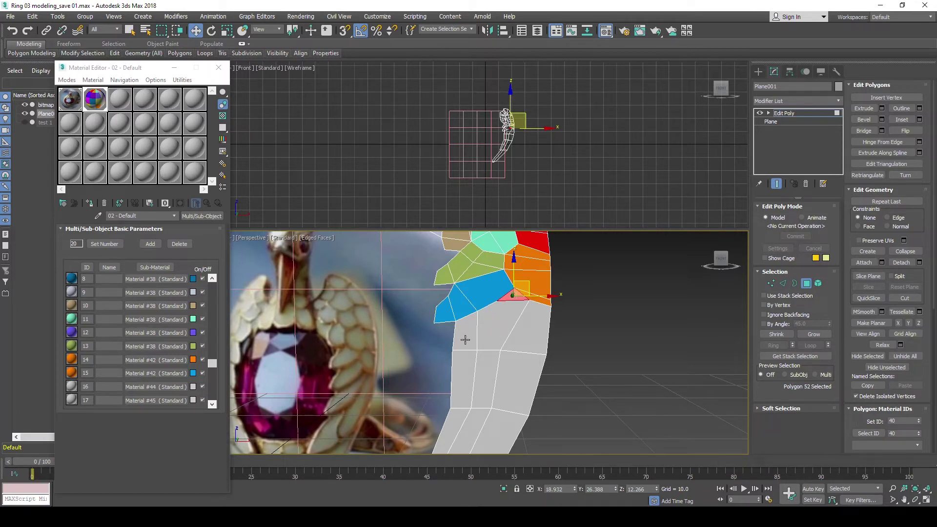
# Shift-drag the blue region's lower edge to create a new face below it.
pyautogui.press('1')
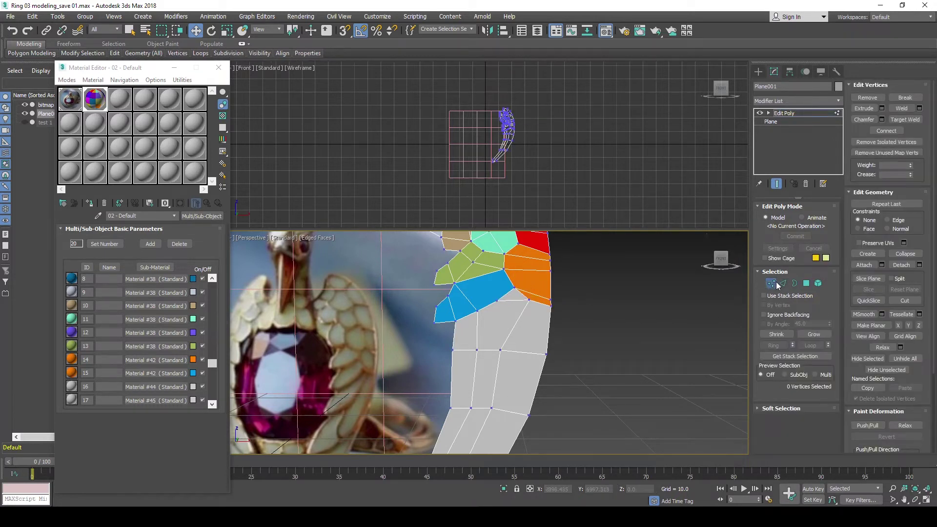
pyautogui.press('2')
pyautogui.click(455, 339)
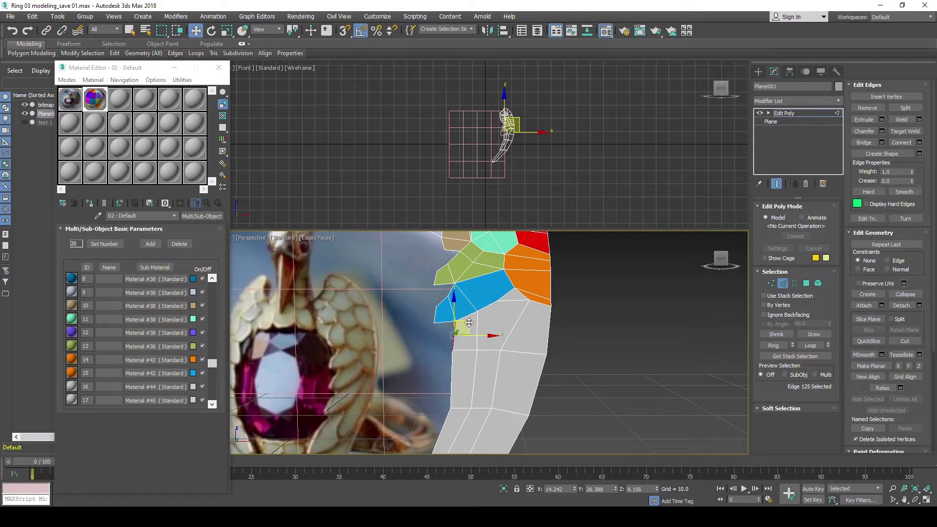
pyautogui.keyDown('shift'); pyautogui.moveTo(473, 328); pyautogui.dragTo(442, 338); pyautogui.keyUp('shift')
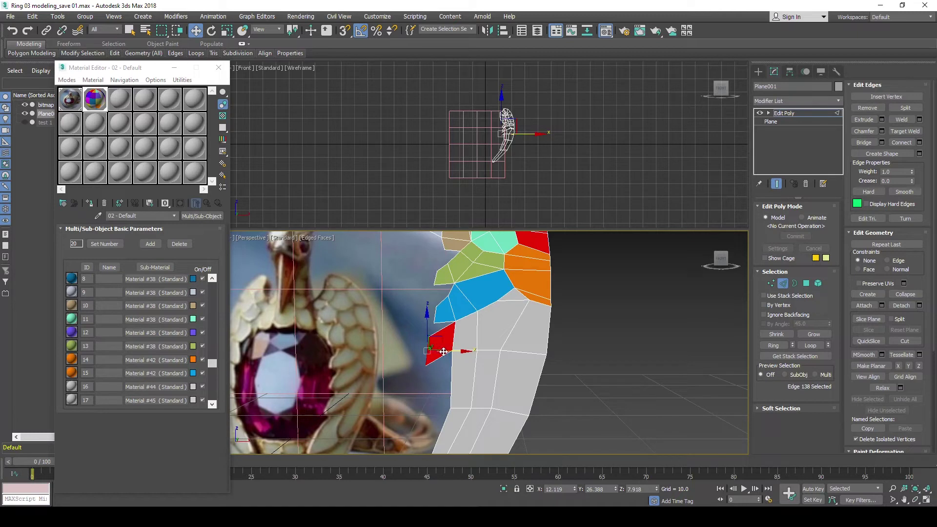
pyautogui.press('F8')
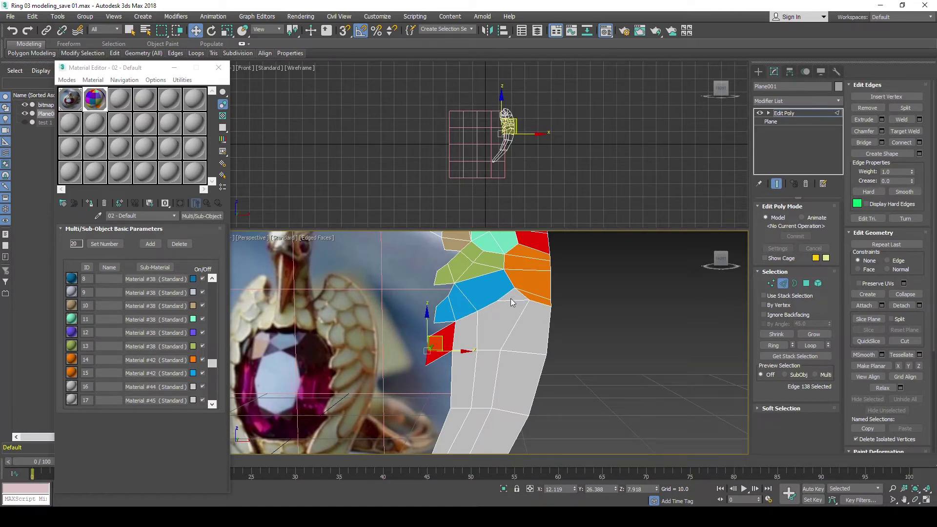
# Select the four faces below the blue region and assign them material ID 16.
pyautogui.click(806, 285)
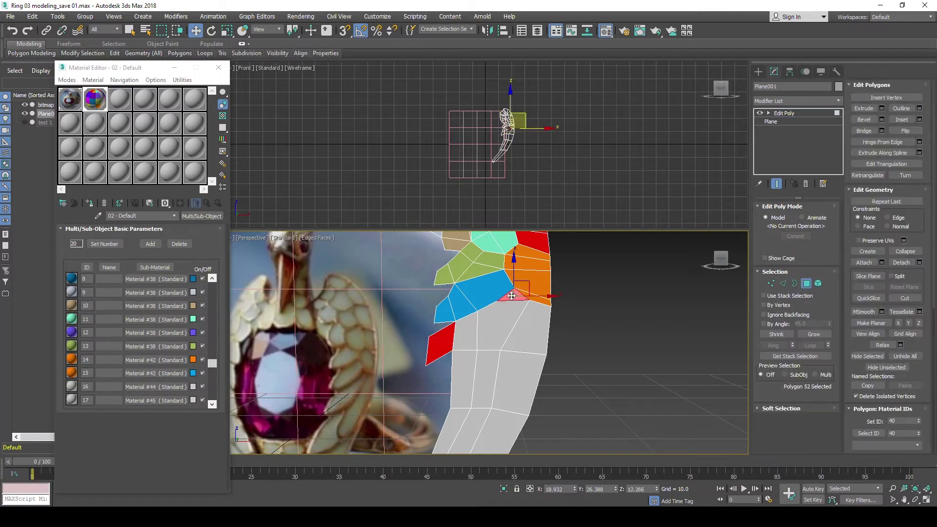
pyautogui.click(496, 293)
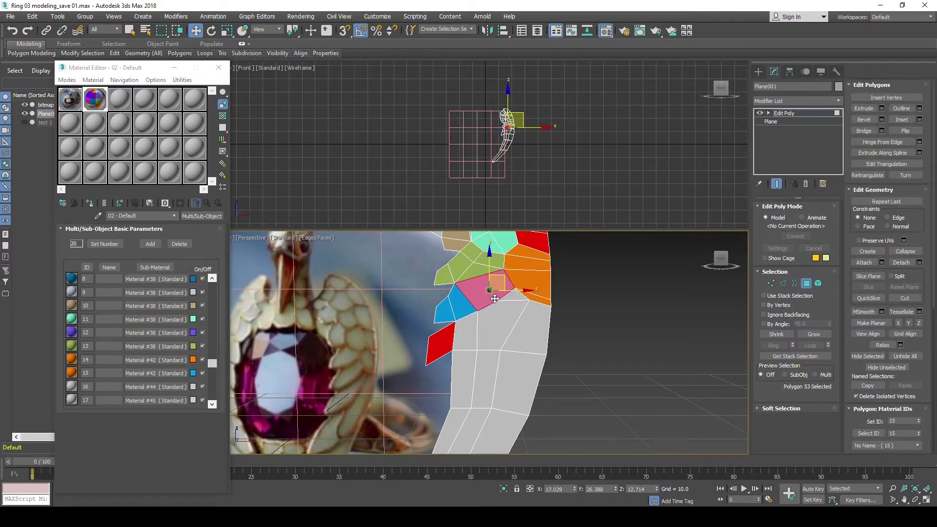
pyautogui.click(511, 299)
pyautogui.keyDown('ctrl'); pyautogui.click(470, 330); pyautogui.keyUp('ctrl')
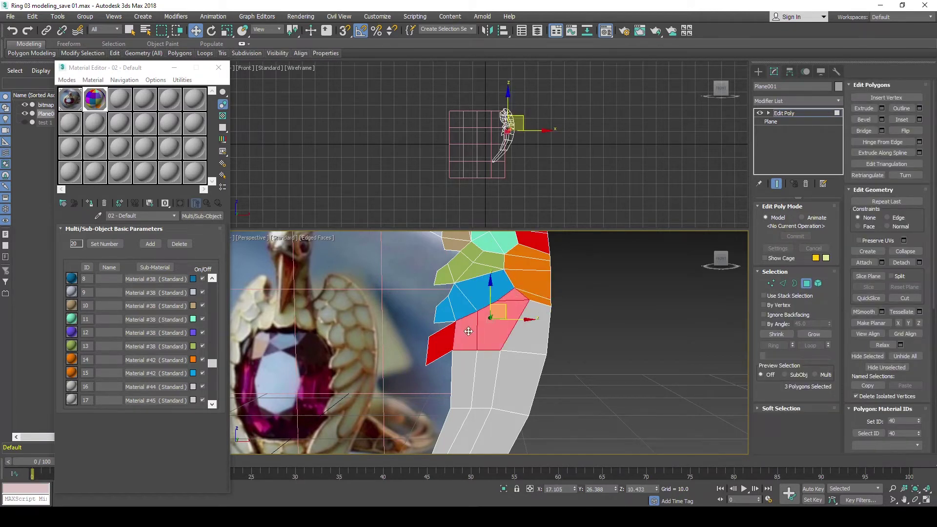
pyautogui.click(890, 420)
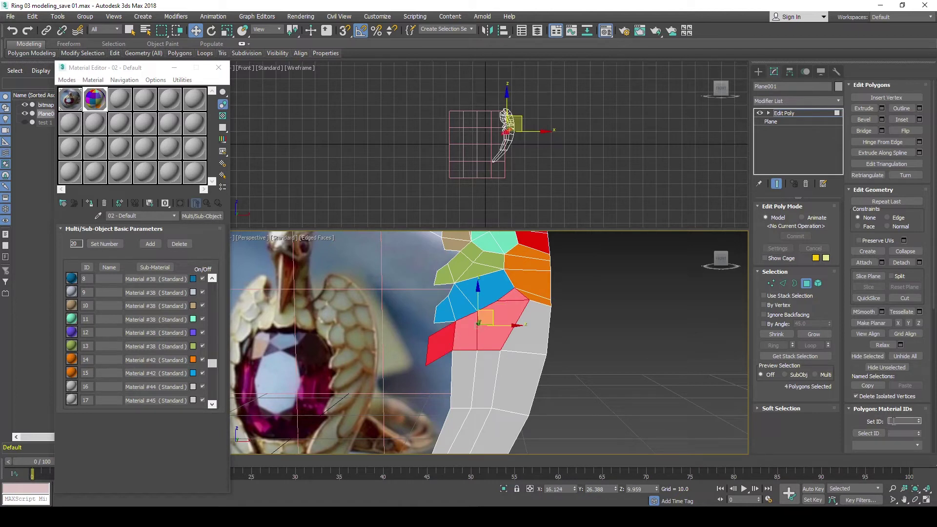
pyautogui.write('16')
pyautogui.press('Return')
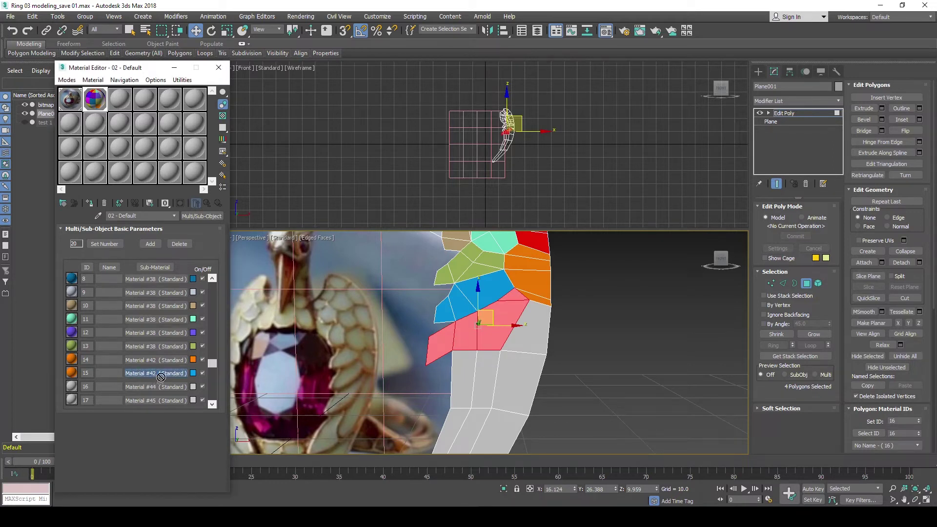
# Copy Material #42 into slot 16 and colour it purple.
pyautogui.moveTo(156, 373); pyautogui.dragTo(158, 386)
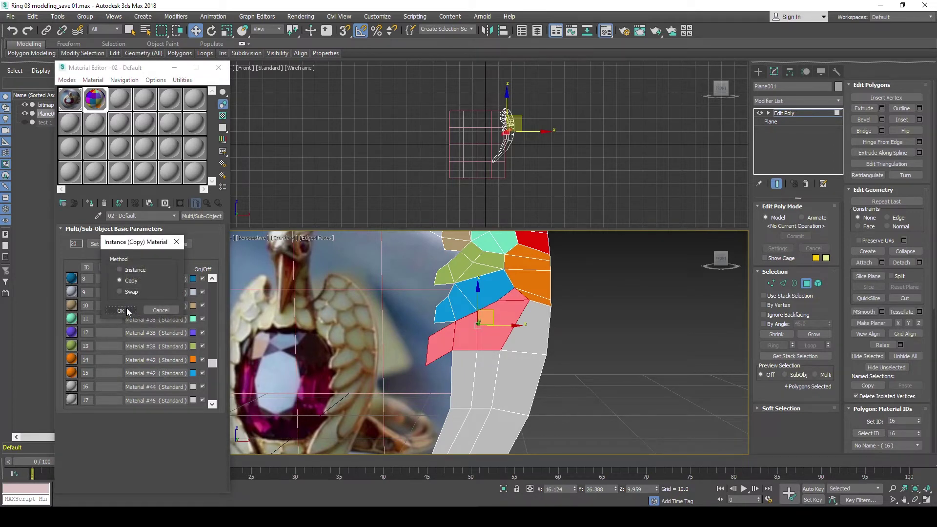
pyautogui.click(127, 312)
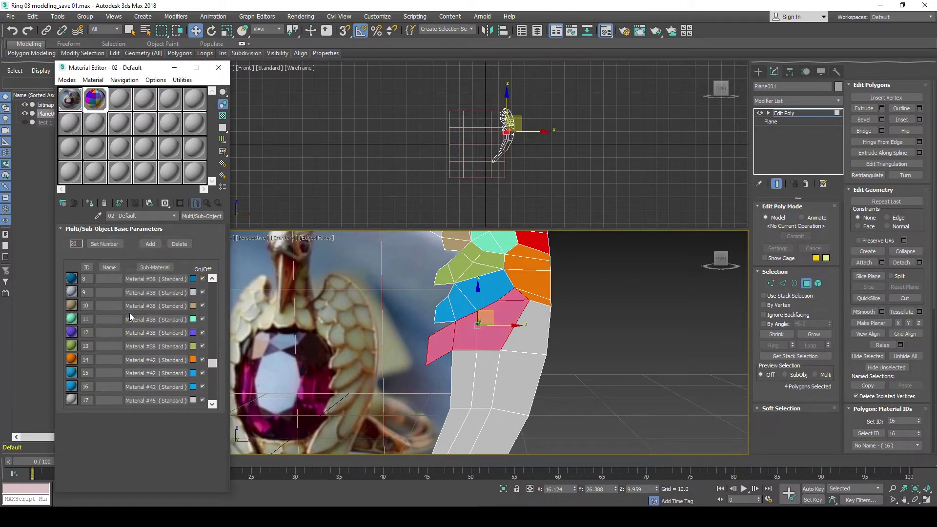
pyautogui.click(193, 386)
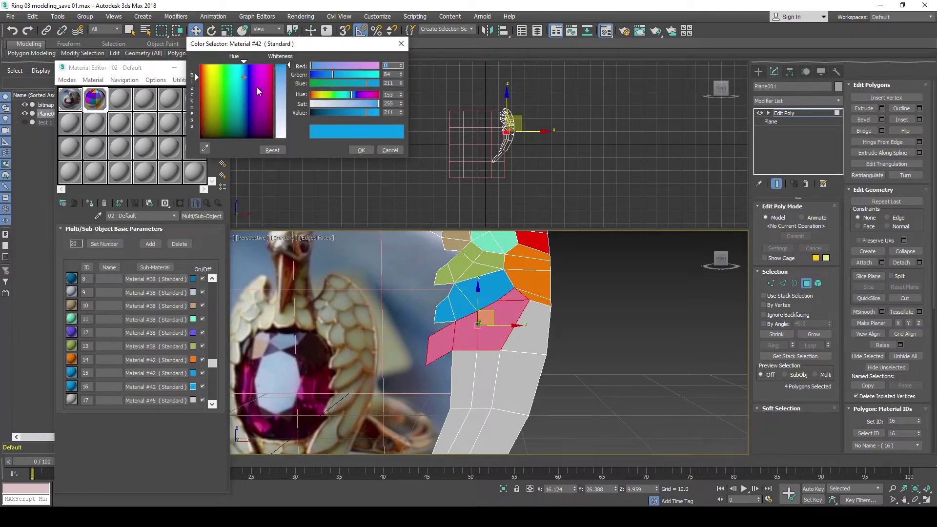
pyautogui.click(257, 85)
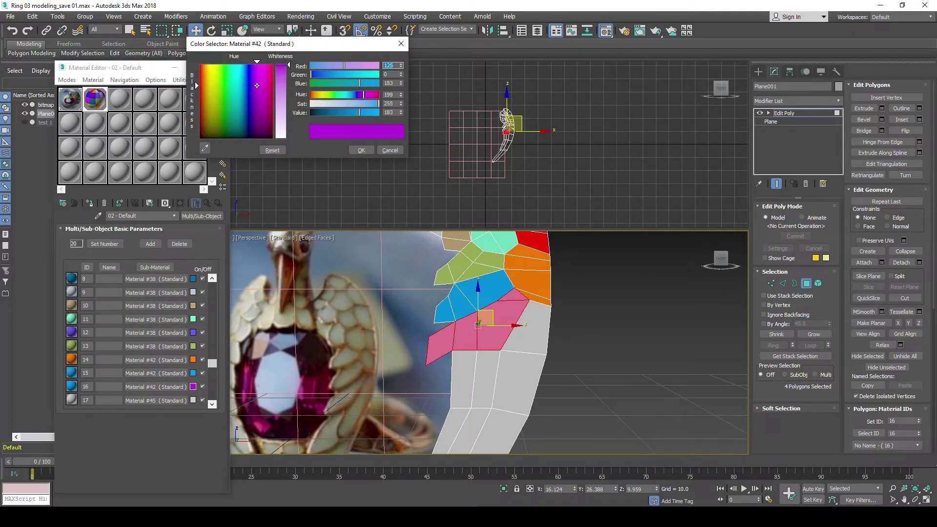
pyautogui.click(360, 150)
pyautogui.click(529, 322)
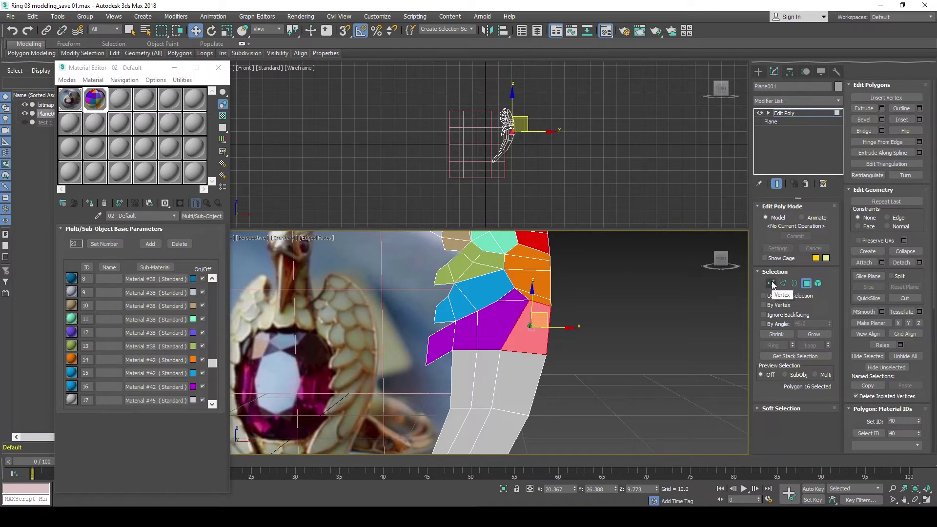
# Clear the edge selection and switch the bird-head mesh to Vertex sub-object level.
pyautogui.click(782, 283)
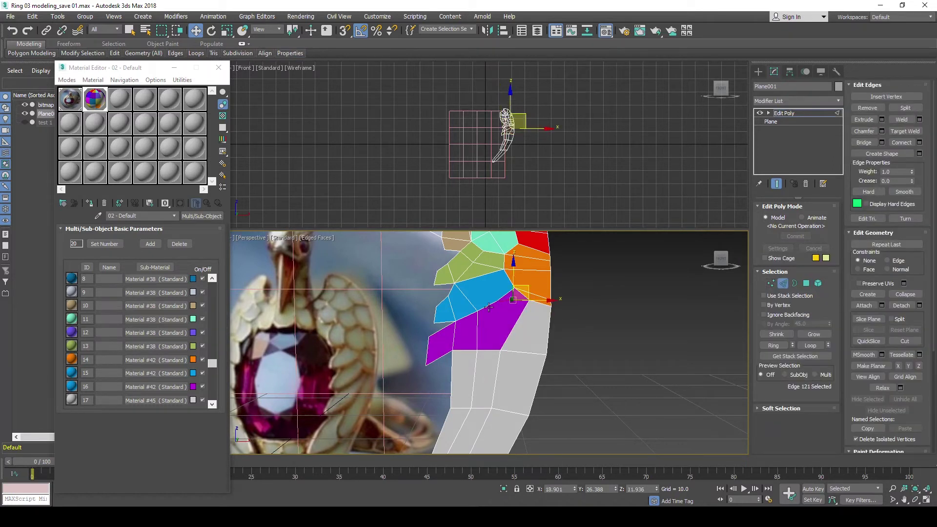
pyautogui.click(488, 306)
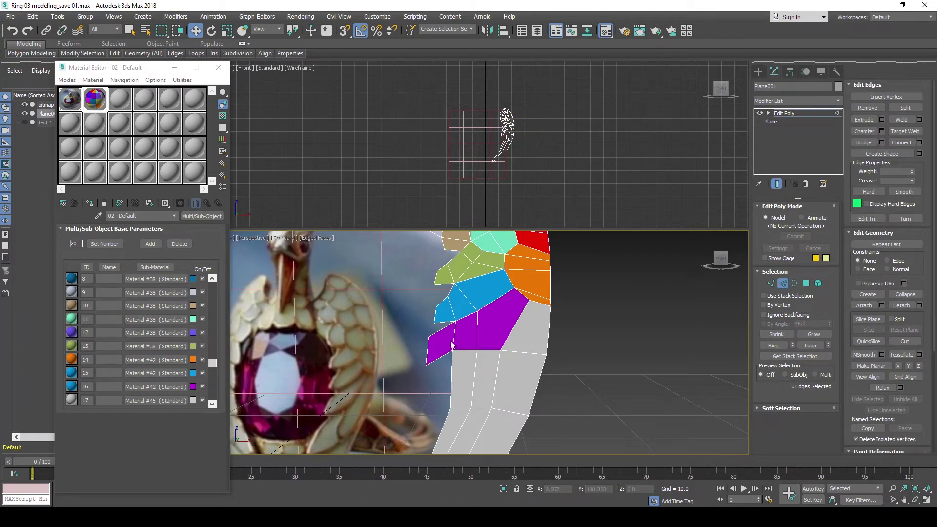
pyautogui.click(771, 284)
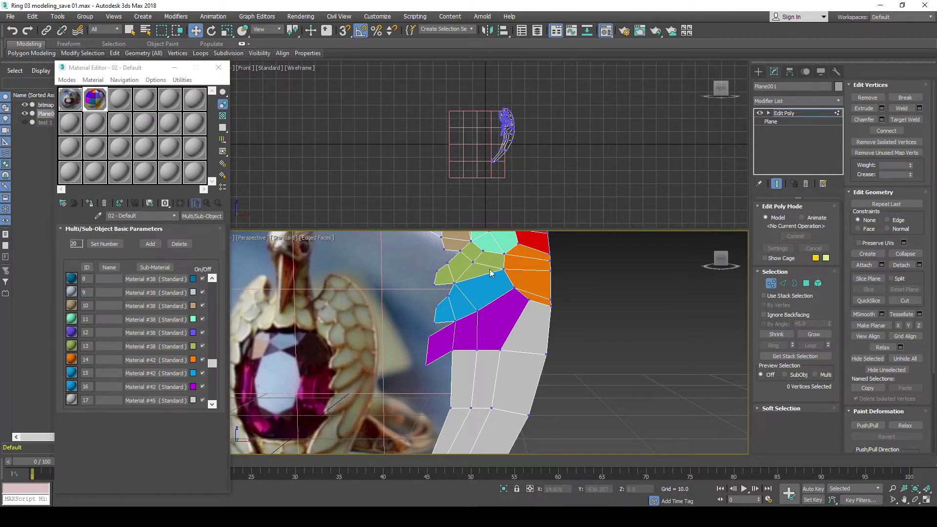
# Reposition the purple band's bottom vertices so it tapers into the grey band.
pyautogui.moveTo(499, 350); pyautogui.dragTo(507, 337)
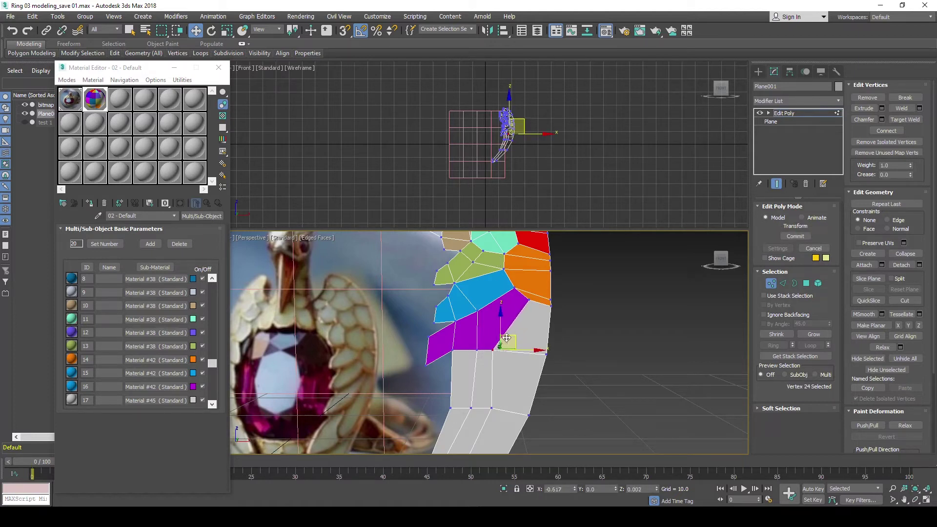
pyautogui.click(477, 349)
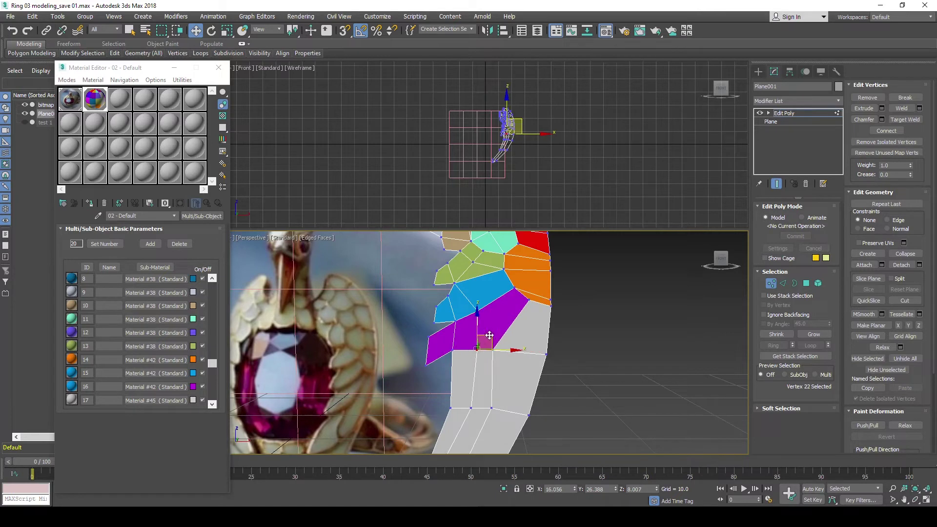
pyautogui.moveTo(489, 336); pyautogui.dragTo(483, 339)
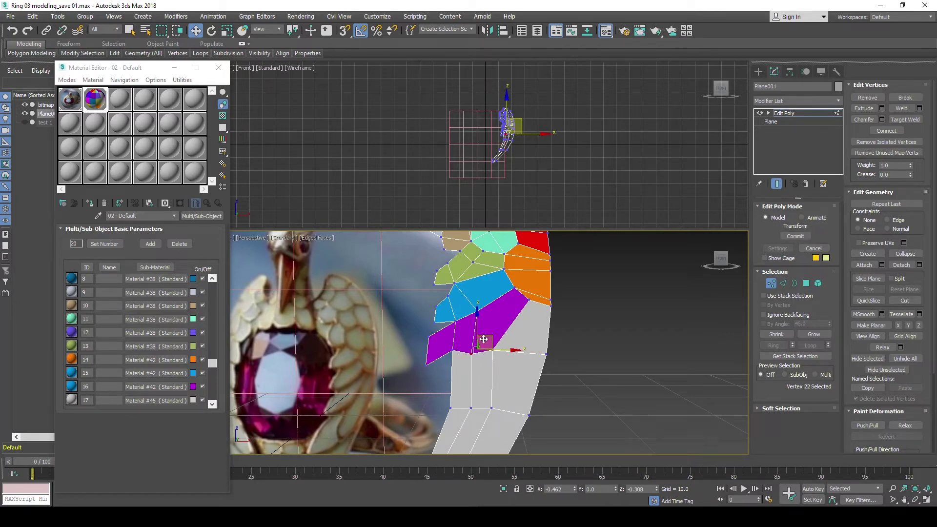
pyautogui.click(453, 350)
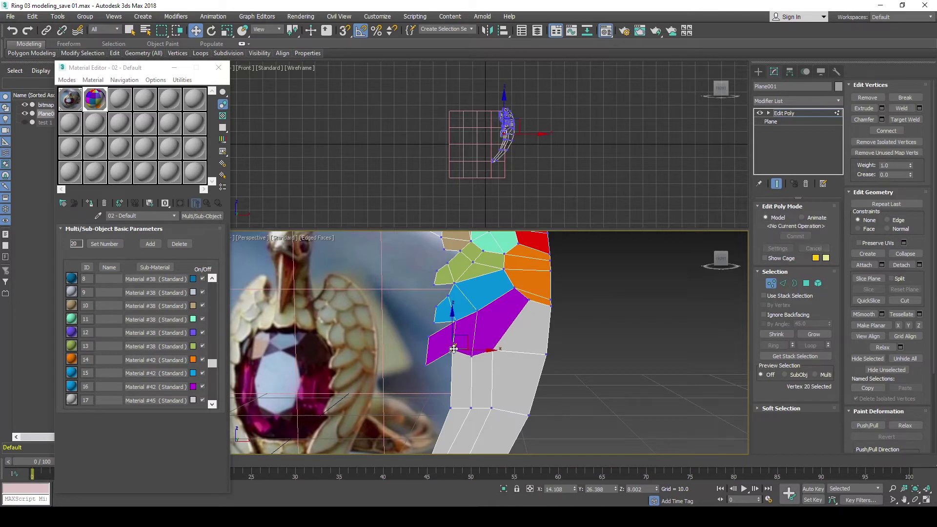
pyautogui.moveTo(454, 350)
pyautogui.mouseDown()
pyautogui.moveTo(453, 338)
pyautogui.moveTo(453, 360)
pyautogui.mouseUp()
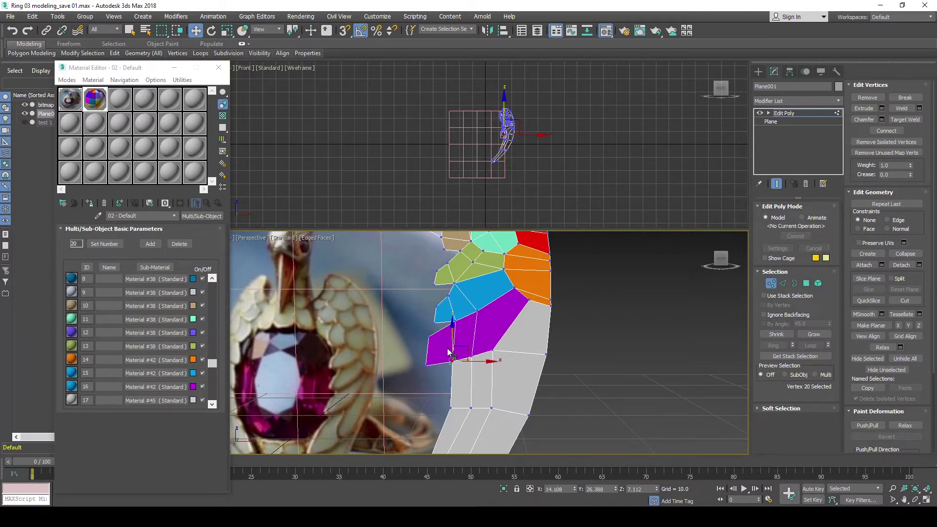
pyautogui.click(425, 364)
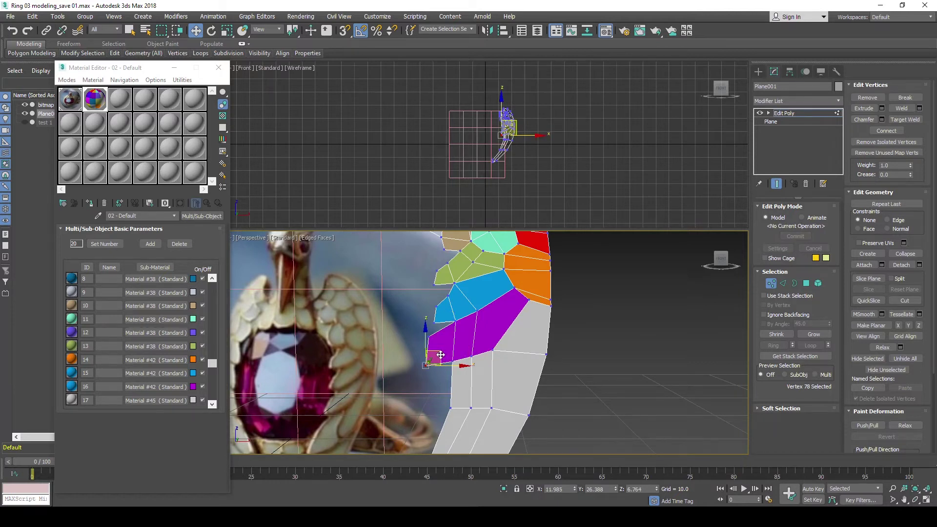
pyautogui.moveTo(440, 355); pyautogui.dragTo(446, 353)
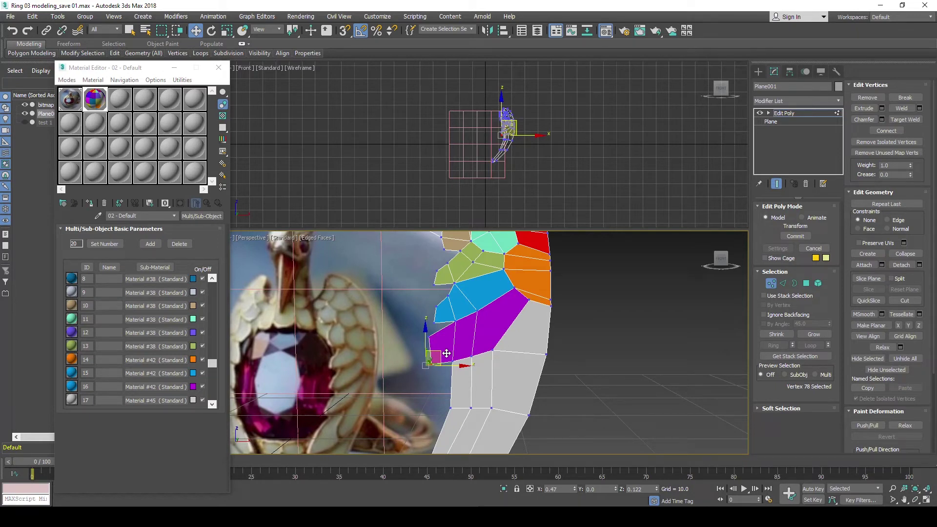
pyautogui.moveTo(447, 353); pyautogui.dragTo(446, 353)
# Adjust the purple band's lower-left corner and the blue region's lower-left corner vertices.
pyautogui.click(429, 337)
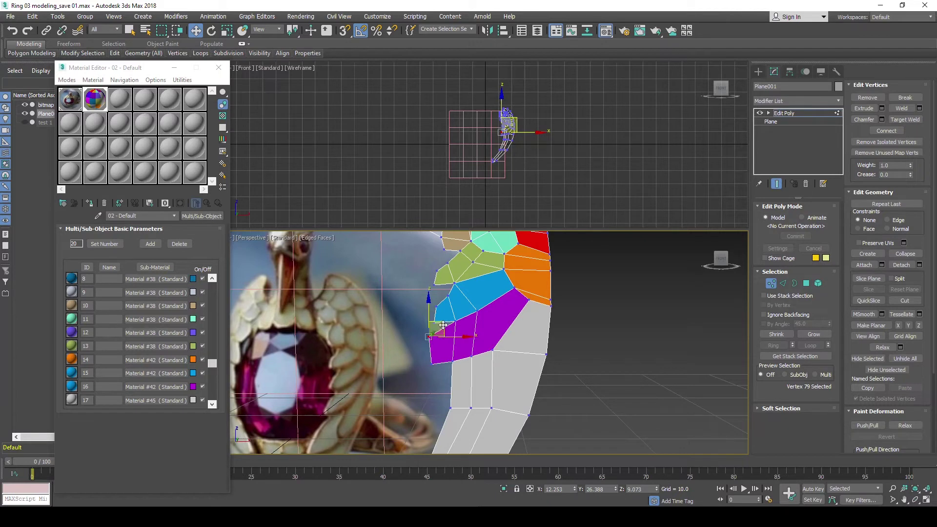
pyautogui.moveTo(443, 324); pyautogui.dragTo(453, 325)
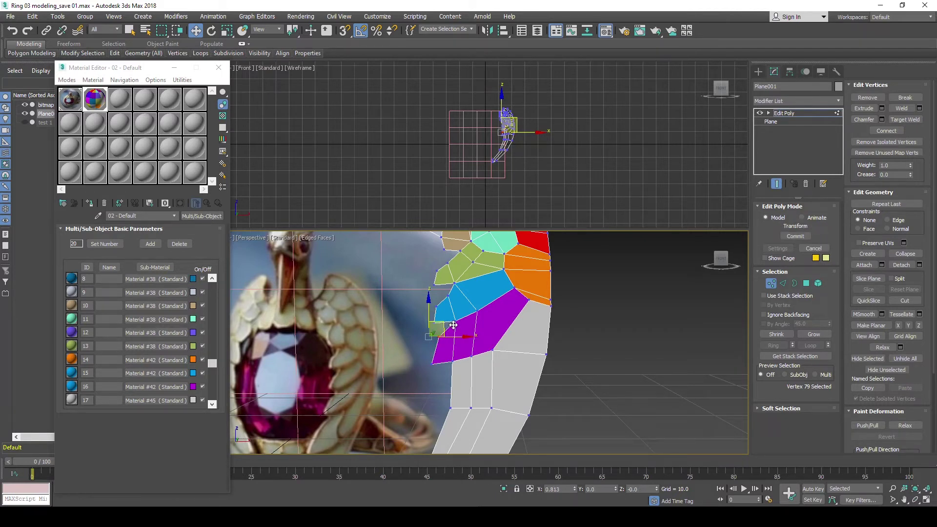
pyautogui.moveTo(453, 324); pyautogui.dragTo(453, 325)
pyautogui.click(432, 364)
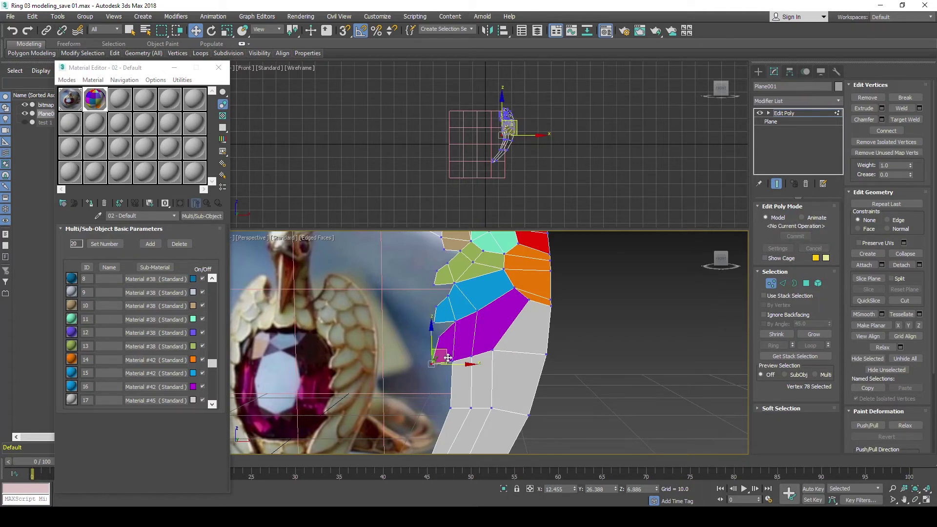
pyautogui.moveTo(456, 366); pyautogui.dragTo(450, 365)
pyautogui.click(434, 323)
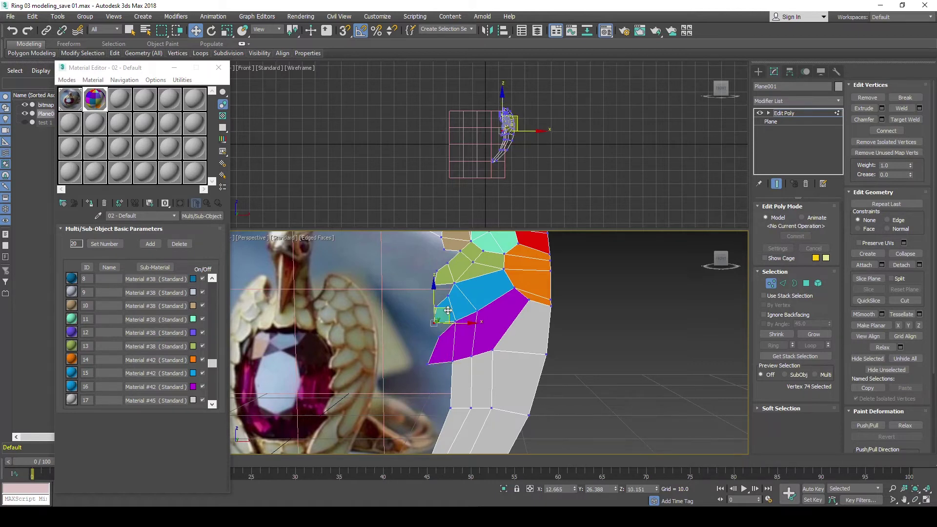
pyautogui.moveTo(445, 311); pyautogui.dragTo(442, 313)
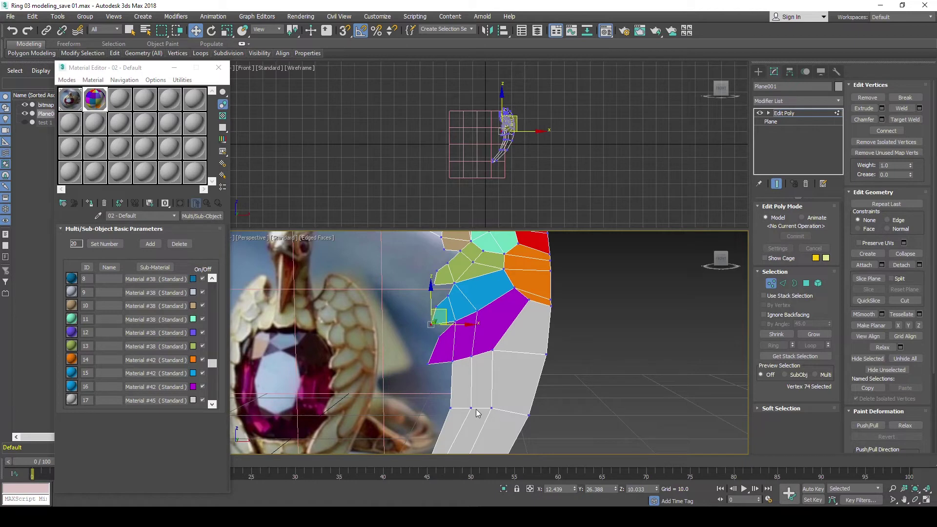
pyautogui.moveTo(370, 419); pyautogui.dragTo(369, 389, button='middle')
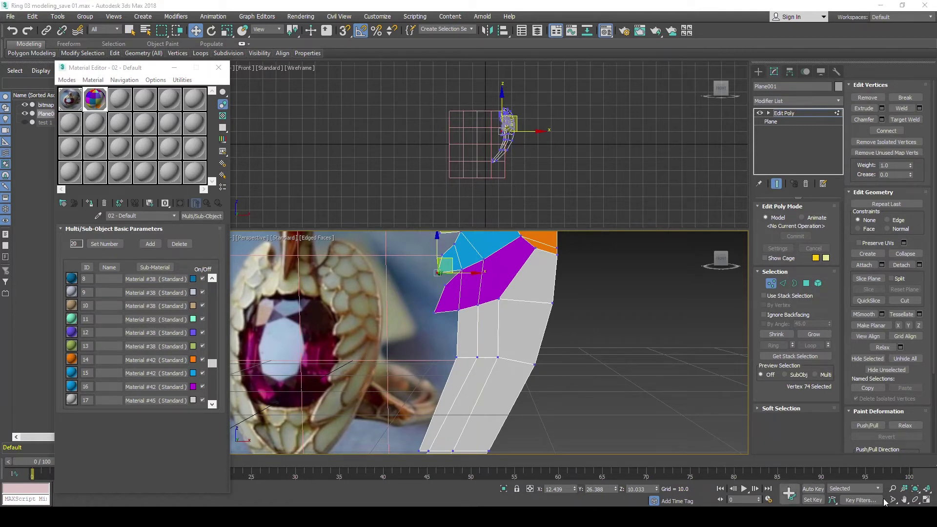
# Move vertices 78 and 74 at the purple region's lower corner to match the photo.
pyautogui.scroll(-2, 458, 316)
pyautogui.scroll(-2, 458, 316)
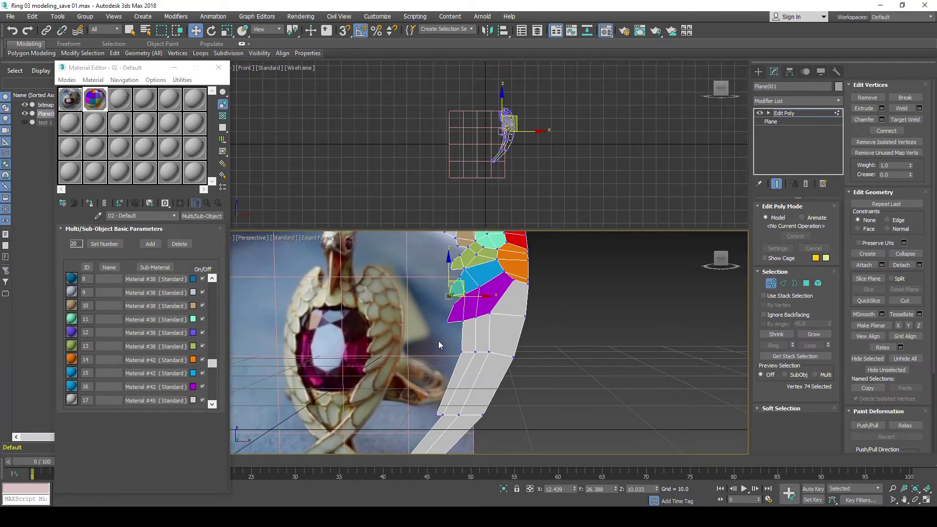
pyautogui.click(445, 322)
pyautogui.scroll(1, 472, 331)
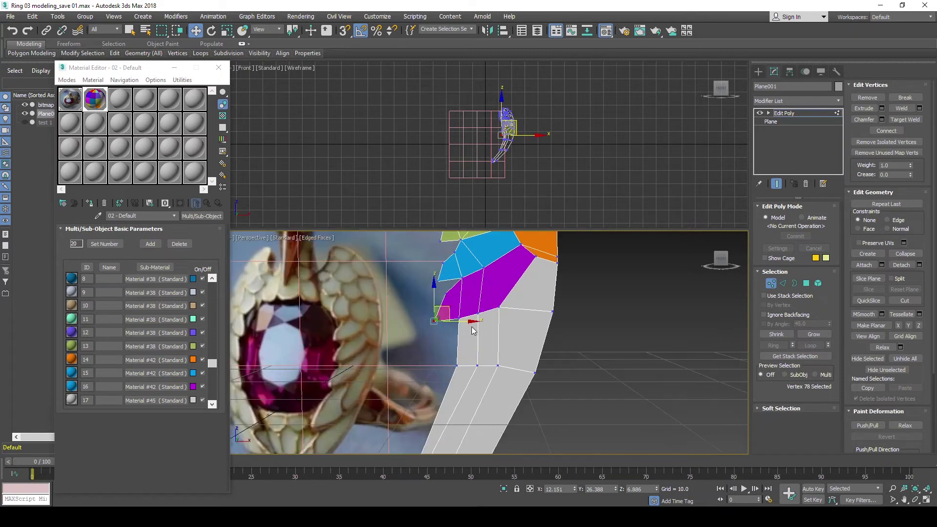
pyautogui.scroll(1, 471, 328)
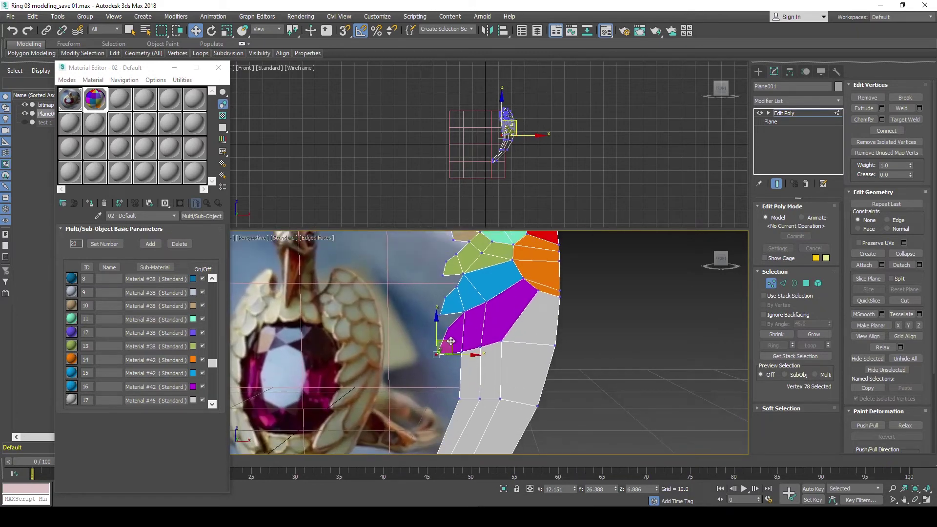
pyautogui.moveTo(446, 343); pyautogui.dragTo(442, 345)
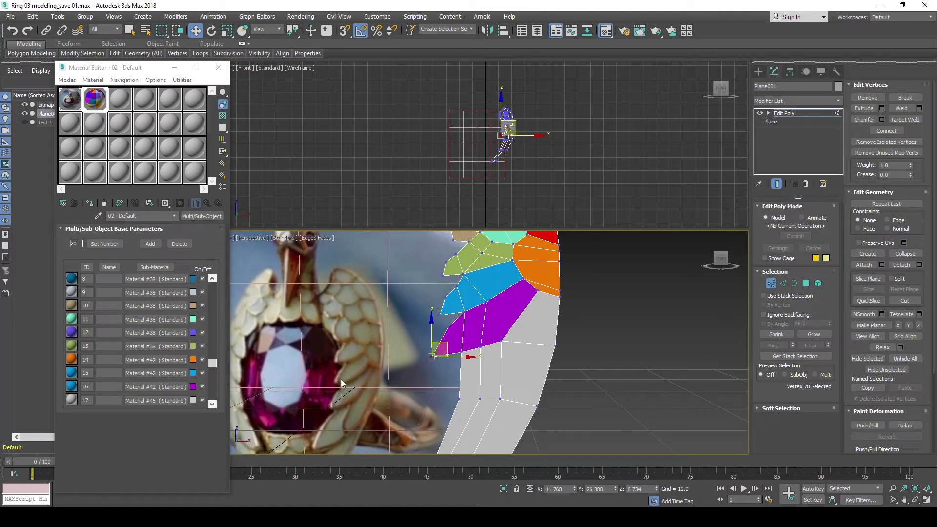
pyautogui.click(441, 314)
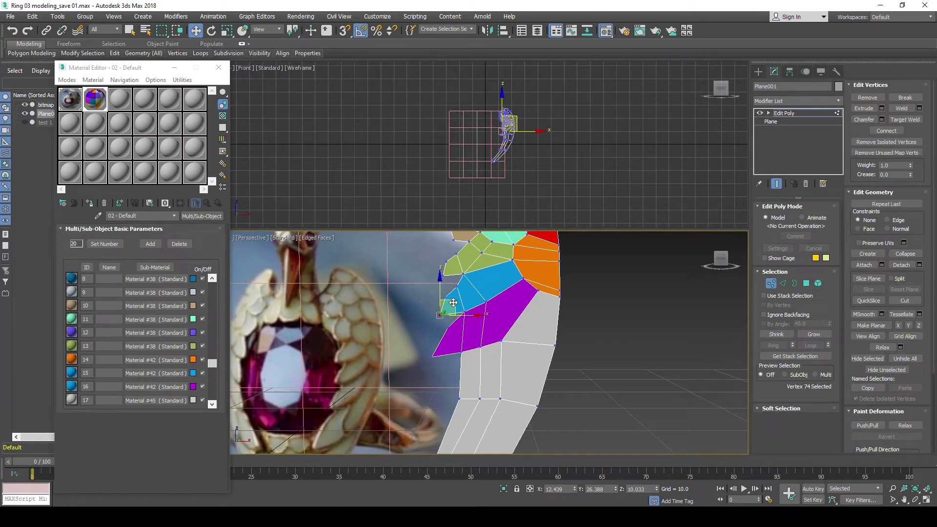
pyautogui.moveTo(453, 303); pyautogui.dragTo(452, 304)
# Shift-drag the grey strip's left edge to clone a new face extending leftward.
pyautogui.click(783, 283)
pyautogui.click(460, 386)
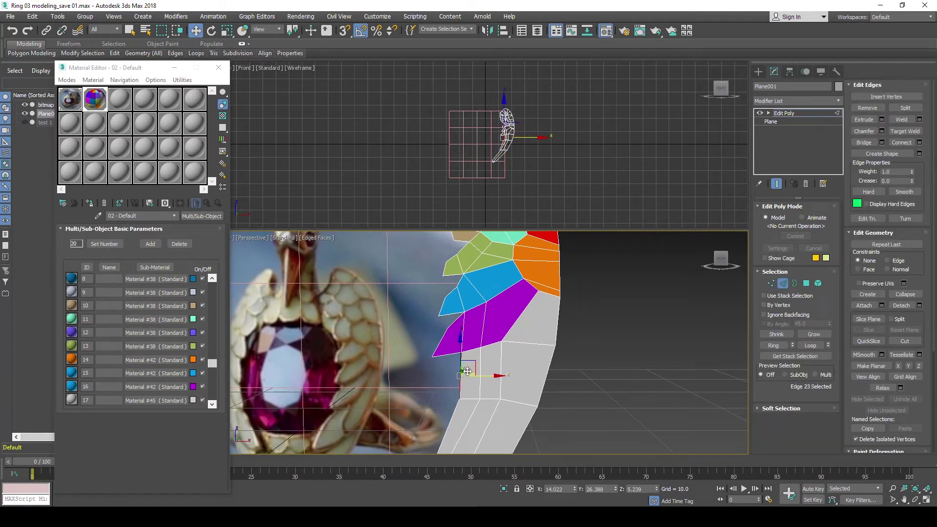
pyautogui.moveTo(471, 369)
pyautogui.keyDown('shift'); pyautogui.mouseDown()
pyautogui.moveTo(446, 376)
pyautogui.moveTo(437, 400)
pyautogui.mouseUp(); pyautogui.keyUp('shift')
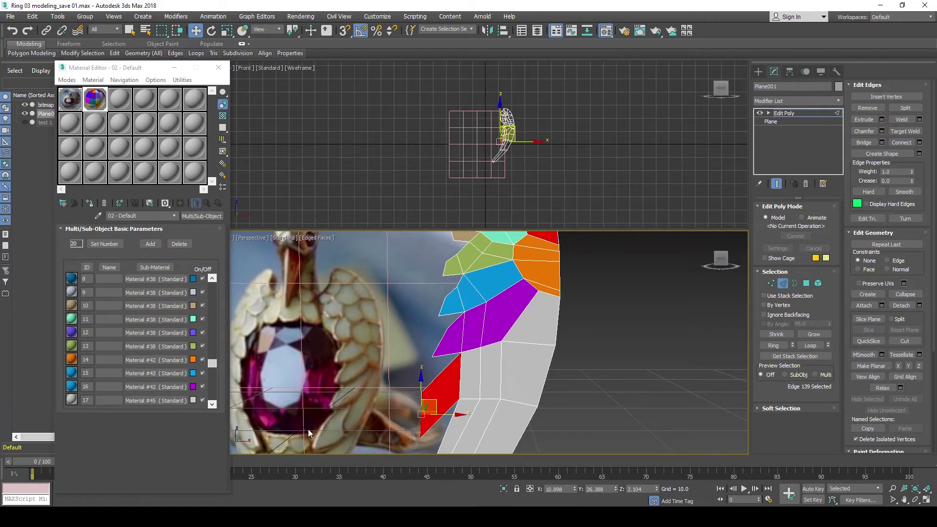
pyautogui.scroll(-2, 470, 429)
pyautogui.scroll(-2, 476, 415)
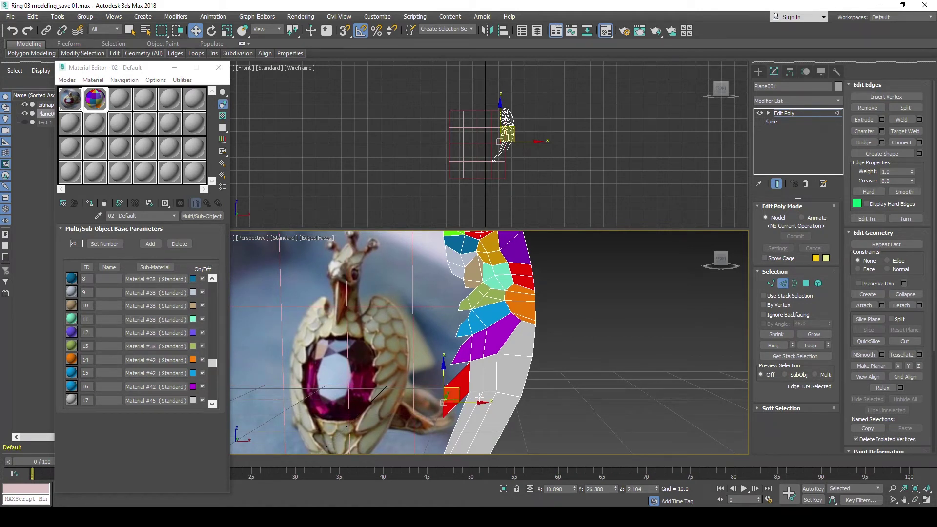
pyautogui.click(770, 284)
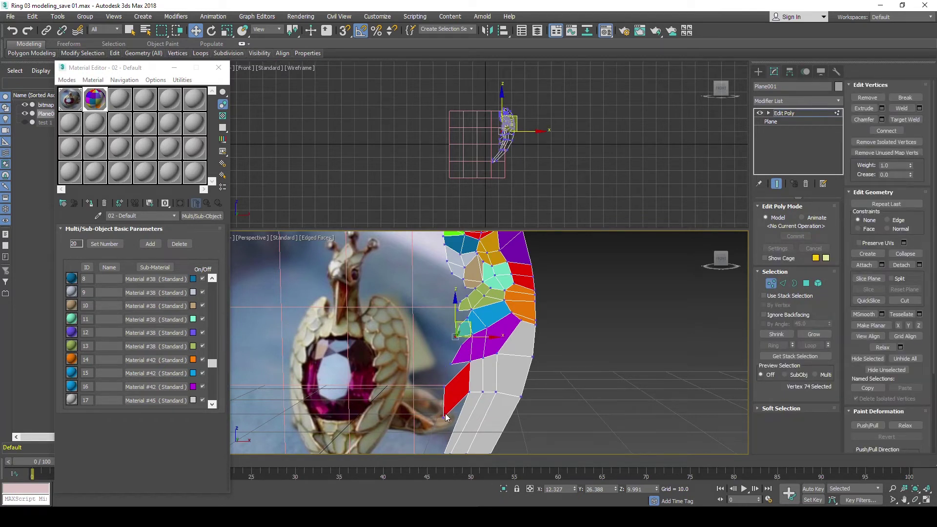
# Move vertex 81 at the red face's lower corner, then raise grey-strip vertices 23 and 25.
pyautogui.click(445, 417)
pyautogui.moveTo(451, 408); pyautogui.dragTo(435, 404)
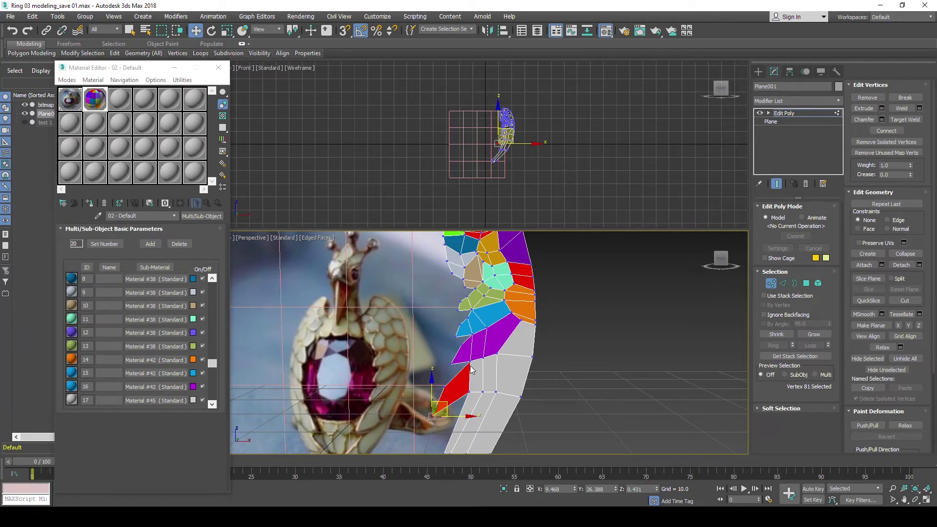
pyautogui.click(482, 392)
pyautogui.moveTo(494, 380); pyautogui.dragTo(496, 373)
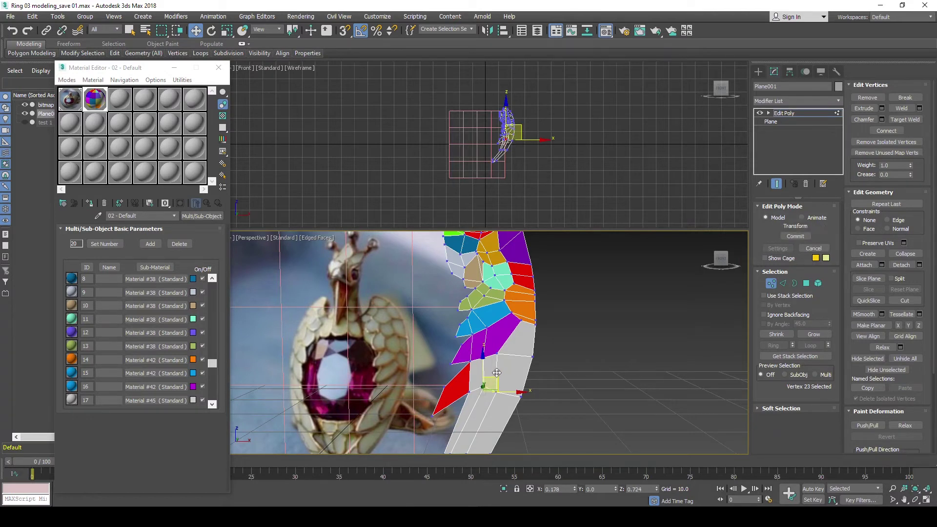
pyautogui.moveTo(496, 373); pyautogui.dragTo(497, 373)
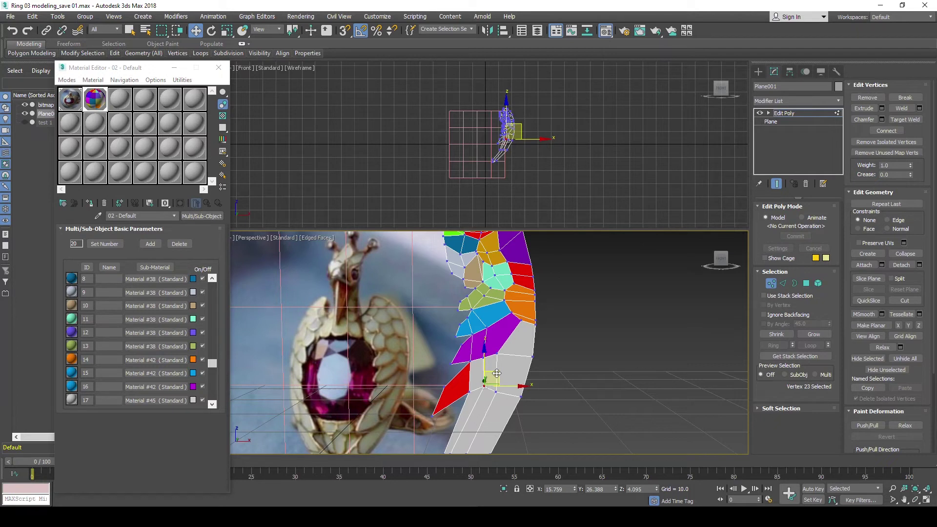
pyautogui.click(496, 392)
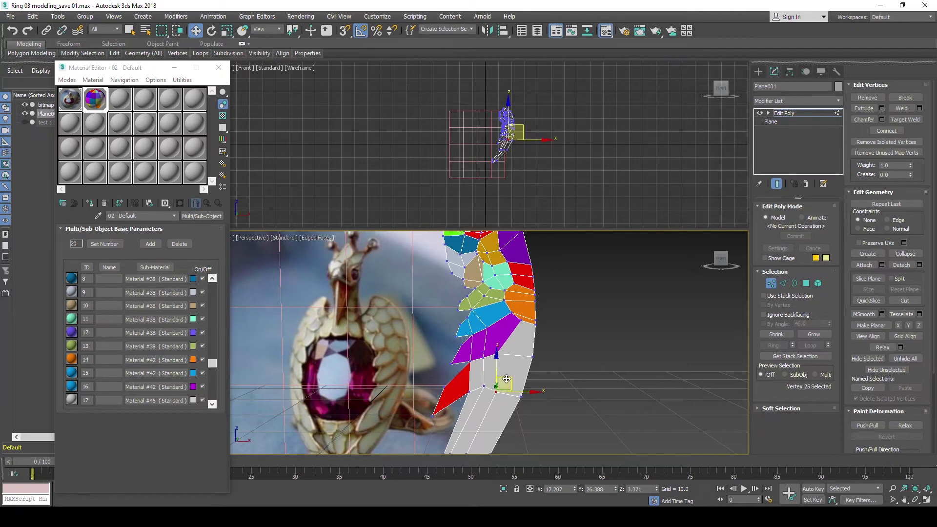
pyautogui.moveTo(504, 377); pyautogui.dragTo(507, 365)
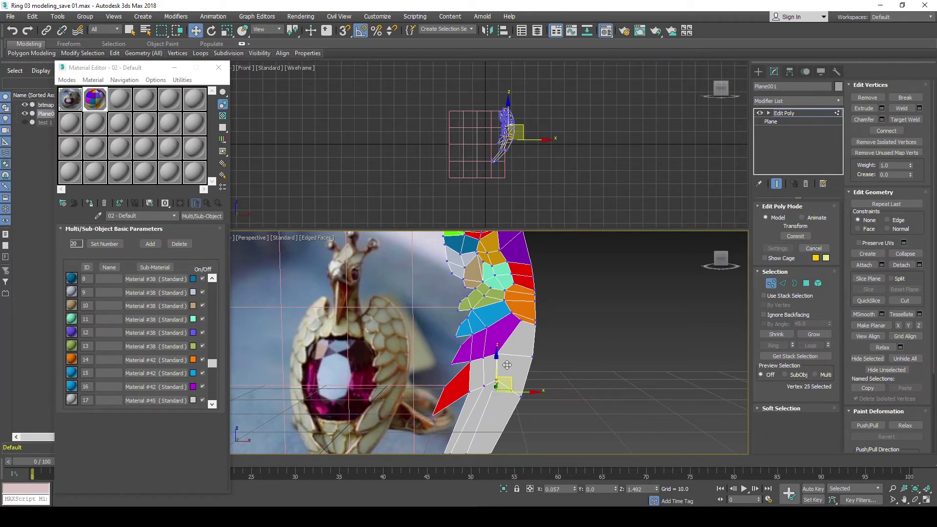
pyautogui.moveTo(507, 365); pyautogui.dragTo(507, 360)
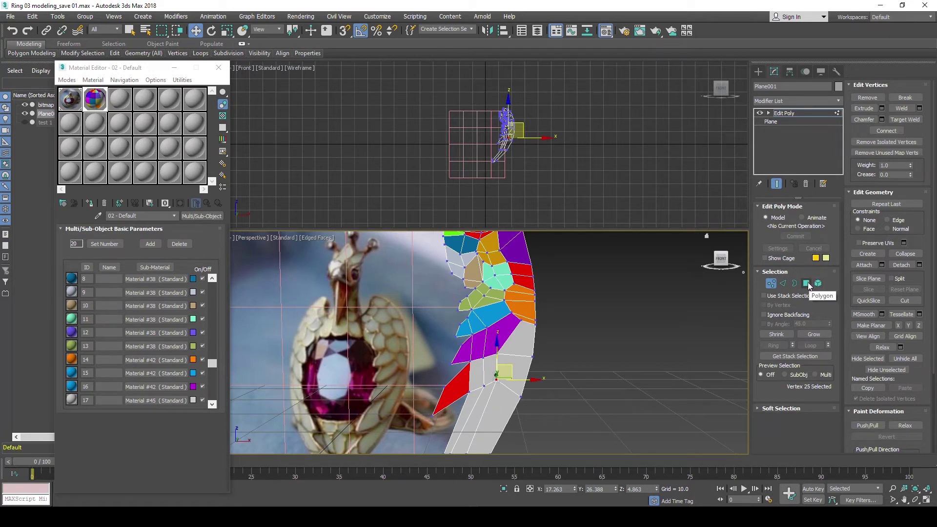
# In Polygon mode, select the red face and its two neighbours and give them material ID 17.
pyautogui.click(806, 283)
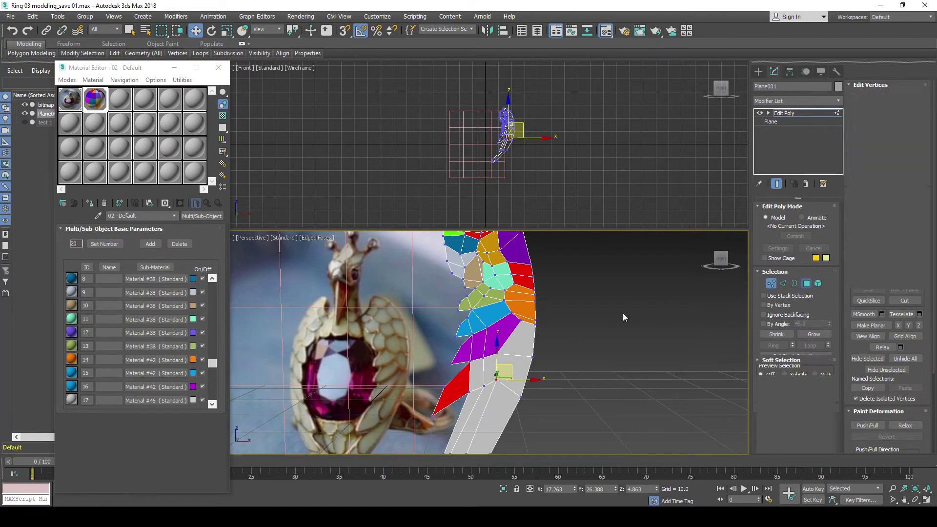
pyautogui.click(505, 331)
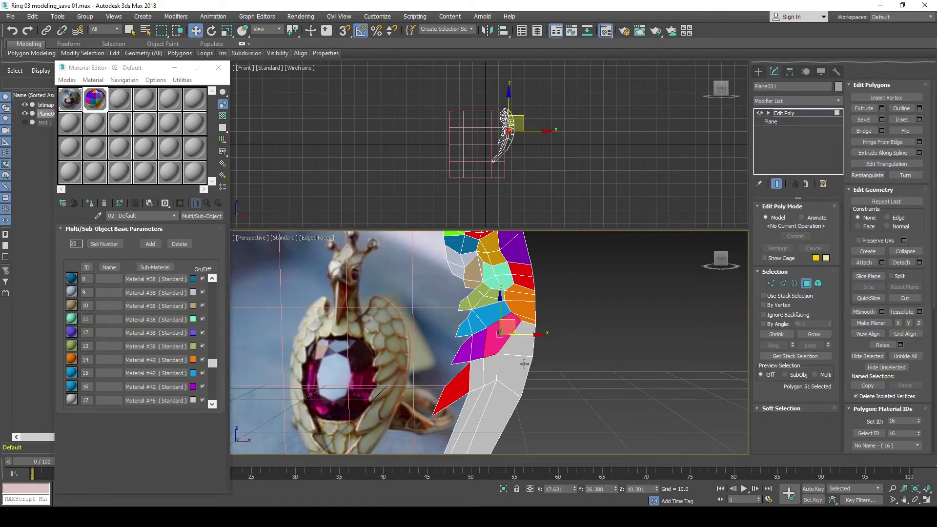
pyautogui.click(488, 363)
pyautogui.keyDown('ctrl'); pyautogui.click(466, 380); pyautogui.keyUp('ctrl')
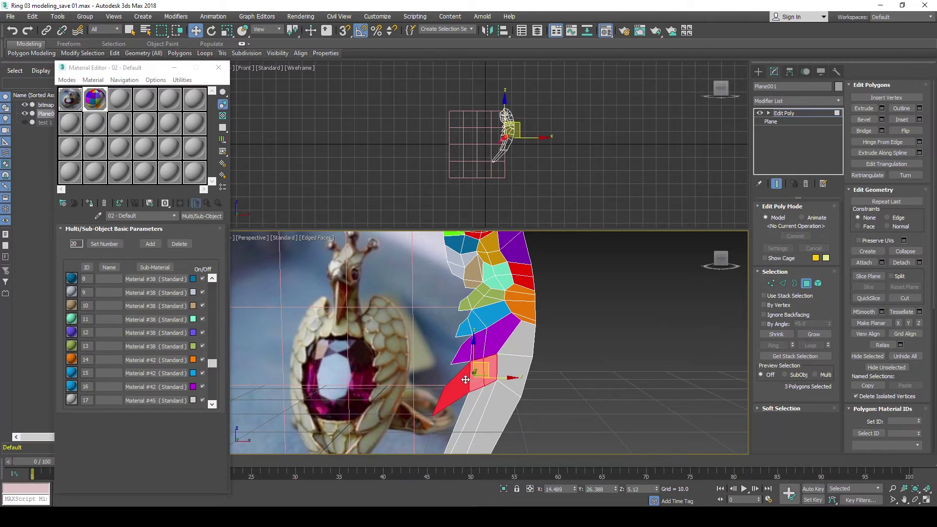
pyautogui.click(897, 420)
pyautogui.write('17')
pyautogui.press('Return')
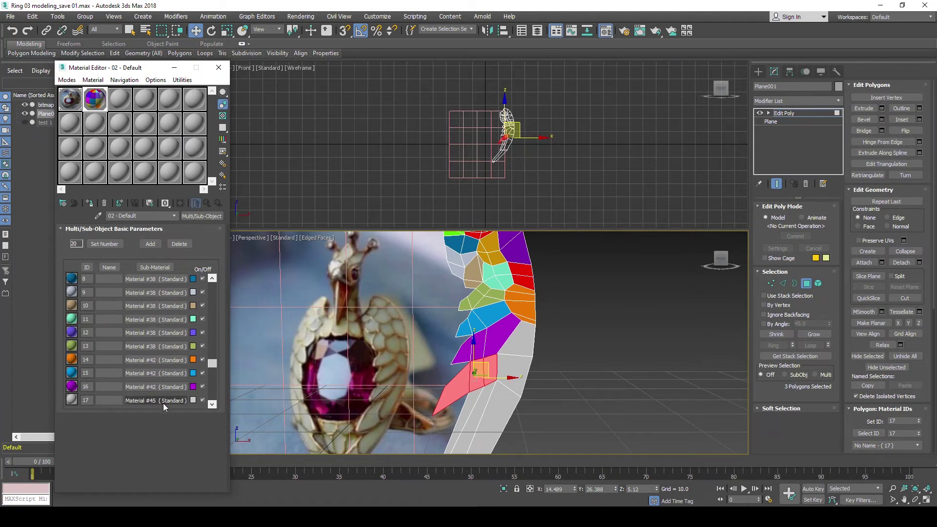
# Recolour sub-material 17 light lilac, then select the right-hand face and long lower strip face.
pyautogui.click(191, 400)
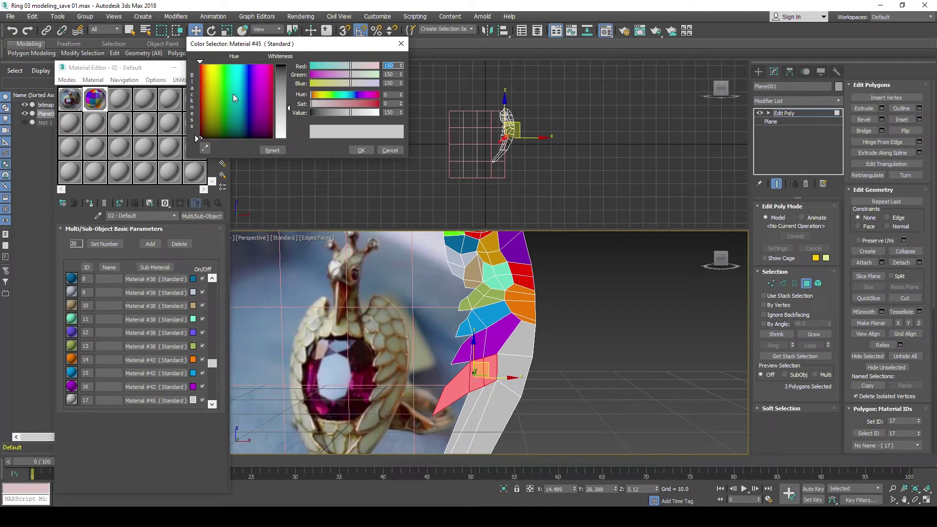
pyautogui.moveTo(247, 92)
pyautogui.mouseDown()
pyautogui.moveTo(256, 108)
pyautogui.moveTo(287, 93)
pyautogui.mouseUp()
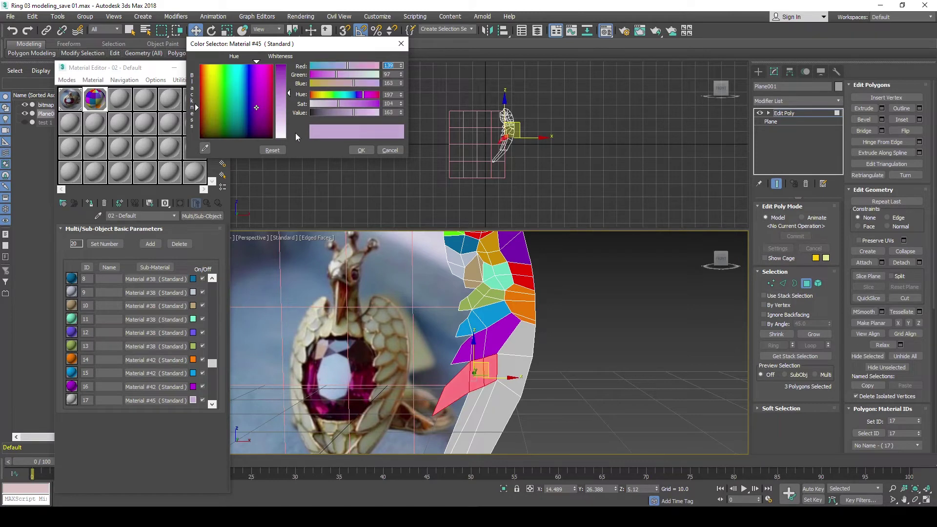
pyautogui.click(360, 151)
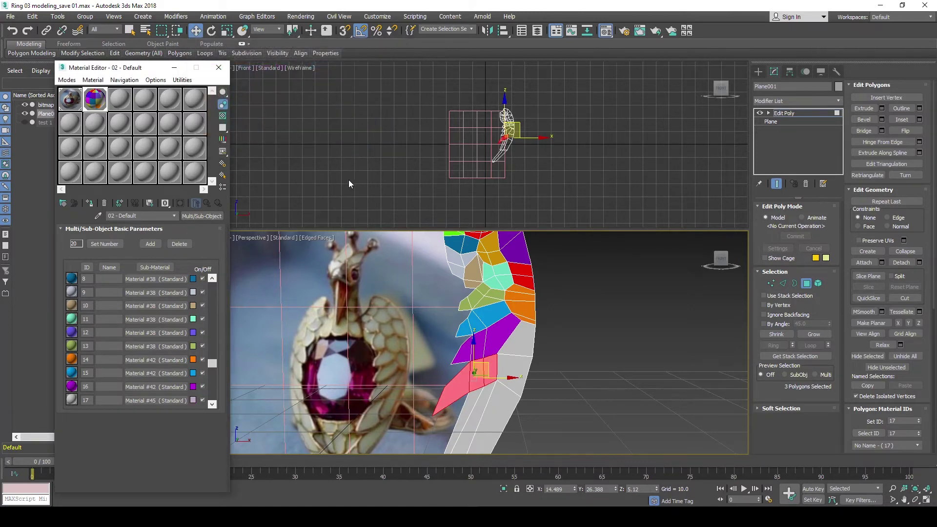
pyautogui.click(502, 380)
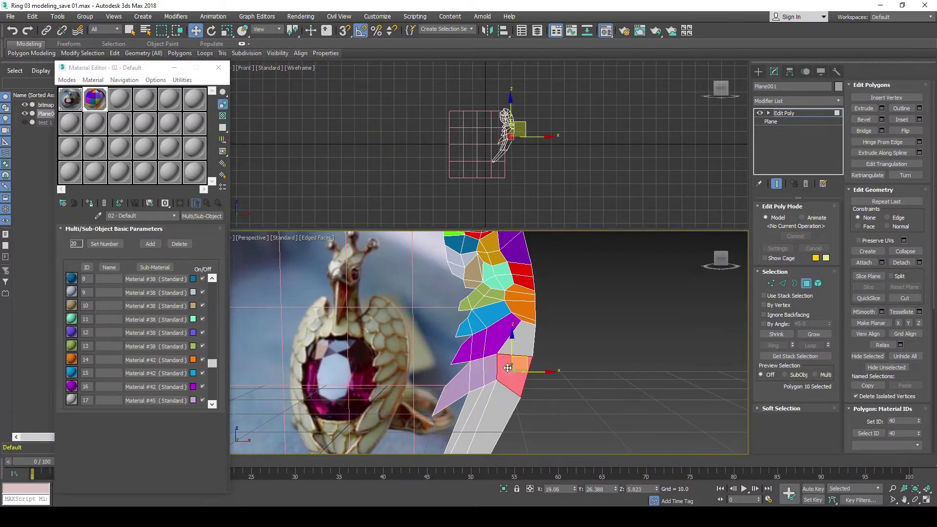
pyautogui.click(485, 392)
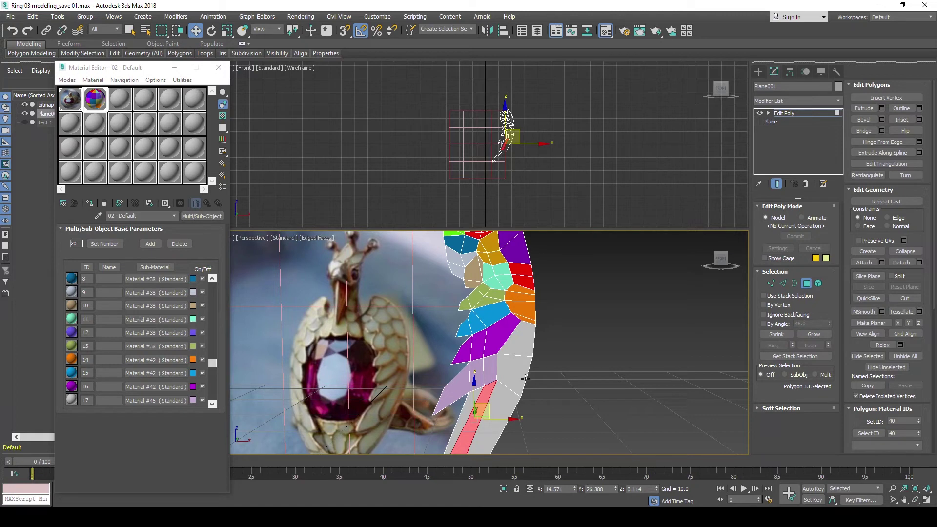
# Select the four red outer border edges and shift them slightly left.
pyautogui.click(782, 284)
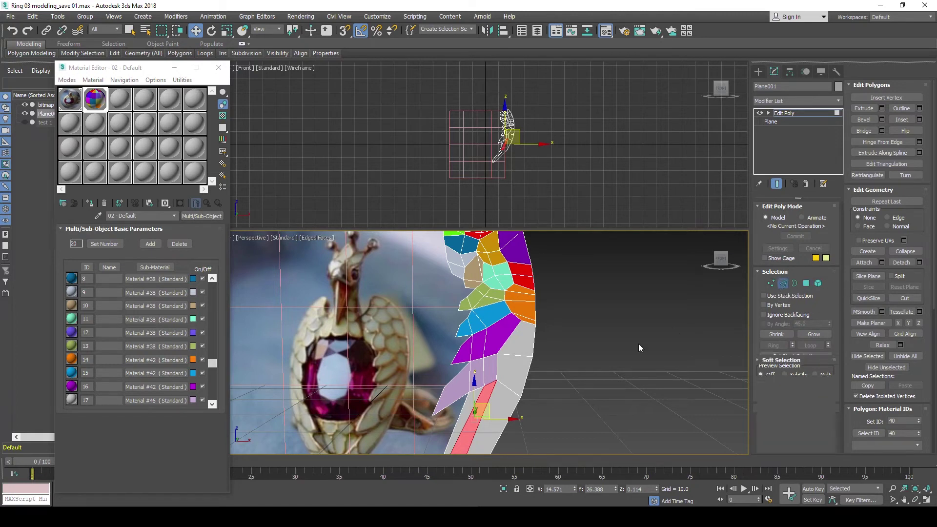
pyautogui.click(530, 373)
pyautogui.keyDown('ctrl'); pyautogui.click(535, 343); pyautogui.keyUp('ctrl')
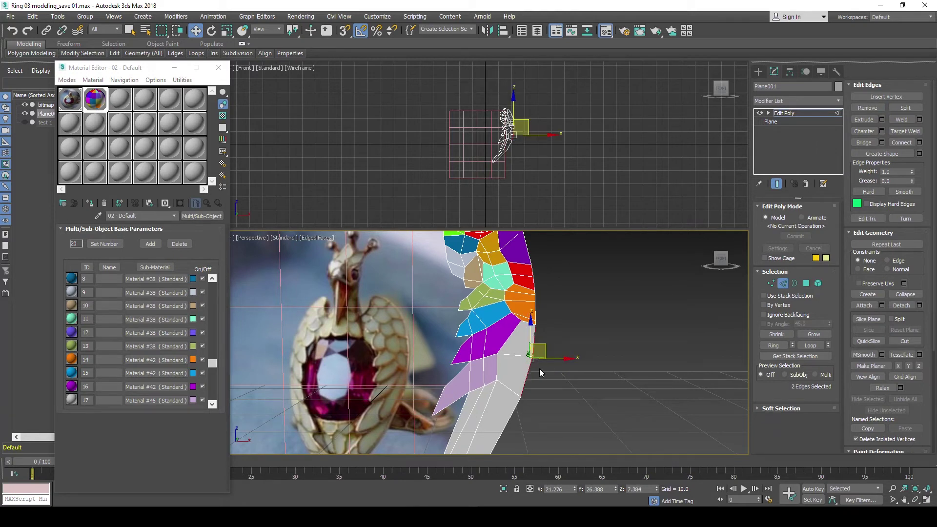
pyautogui.moveTo(541, 350); pyautogui.dragTo(549, 352)
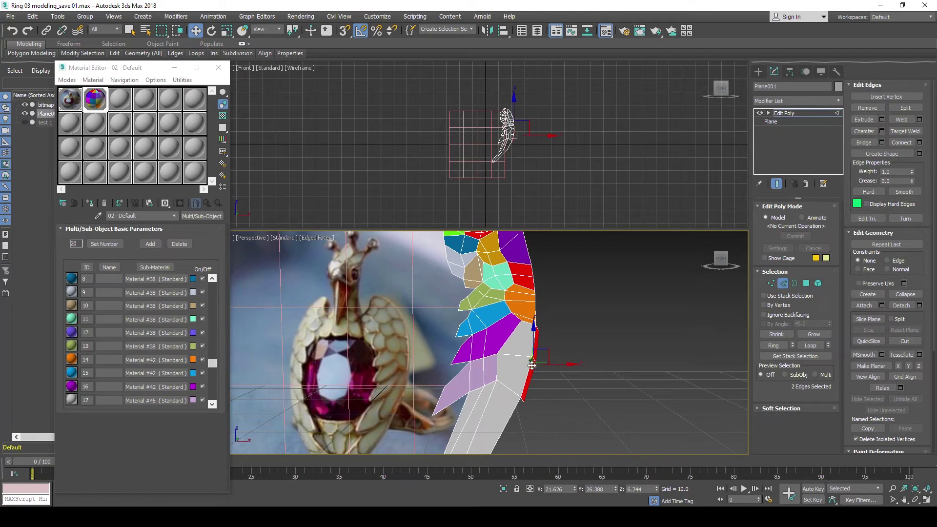
pyautogui.scroll(2, 534, 350)
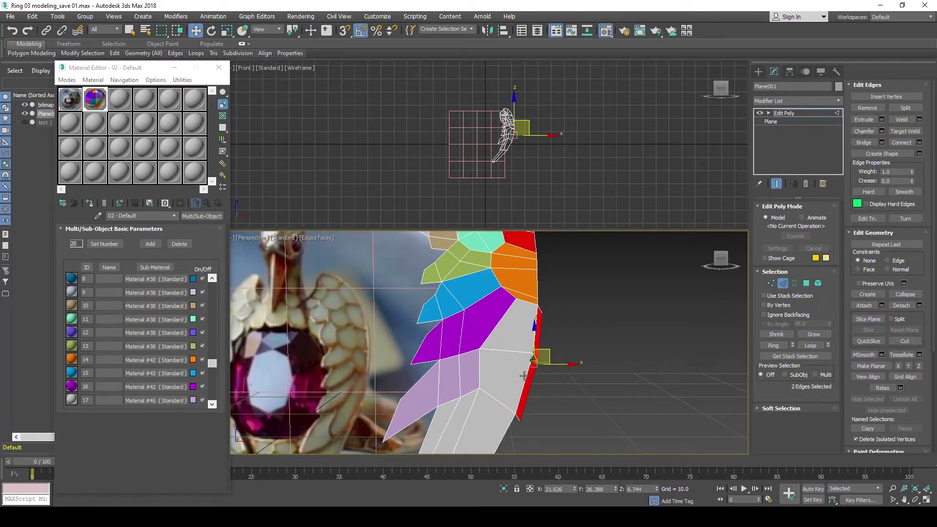
pyautogui.keyDown('ctrl'); pyautogui.click(535, 338); pyautogui.keyUp('ctrl')
pyautogui.keyDown('ctrl'); pyautogui.click(535, 332); pyautogui.keyUp('ctrl')
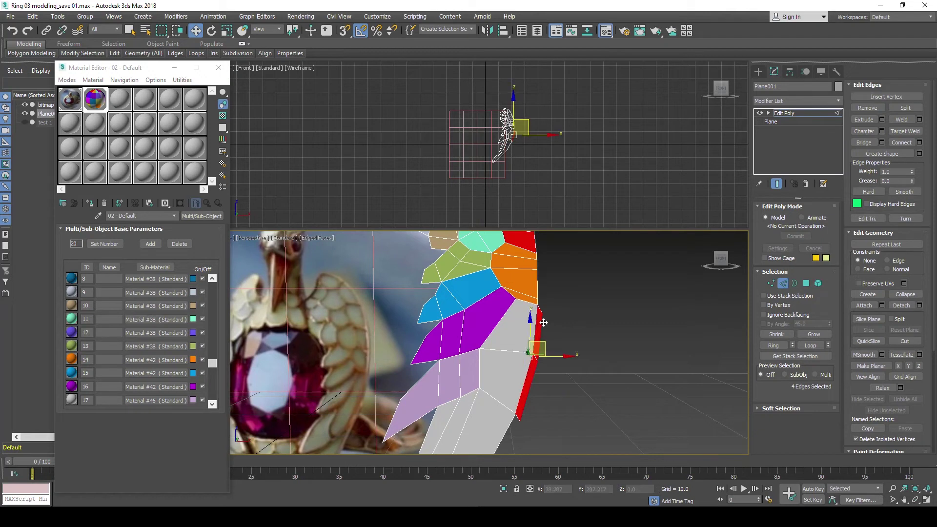
pyautogui.moveTo(543, 344); pyautogui.dragTo(534, 344)
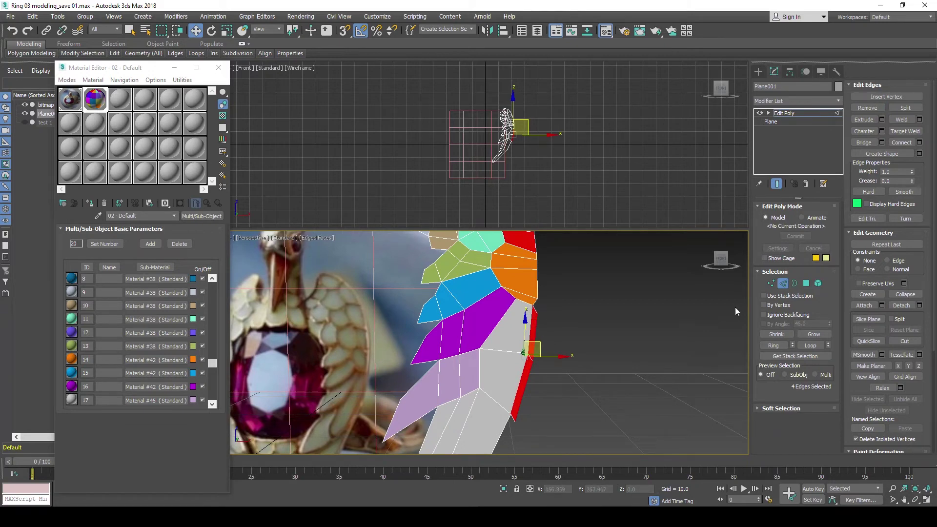
pyautogui.click(771, 284)
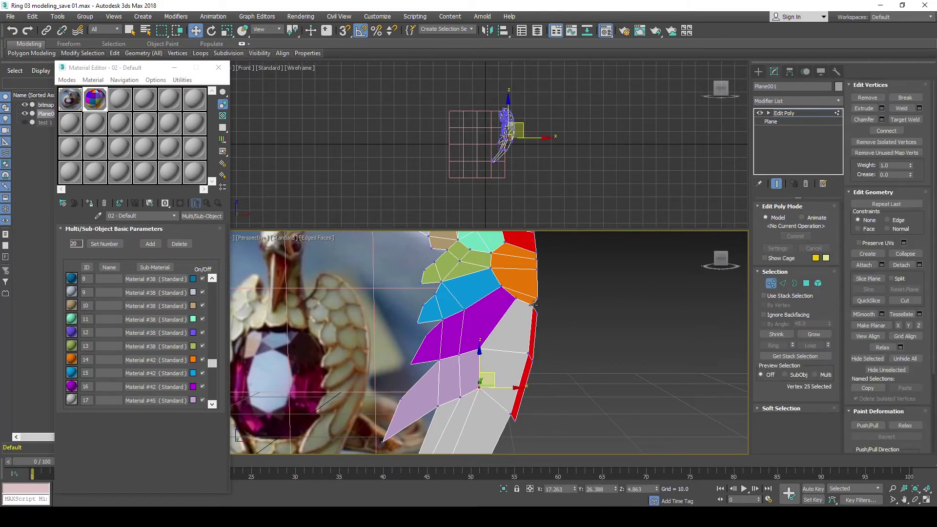
# Pull the red border's vertices inward, including the vertex at the red edge's top.
pyautogui.moveTo(537, 299); pyautogui.dragTo(528, 328)
pyautogui.scroll(3, 536, 313)
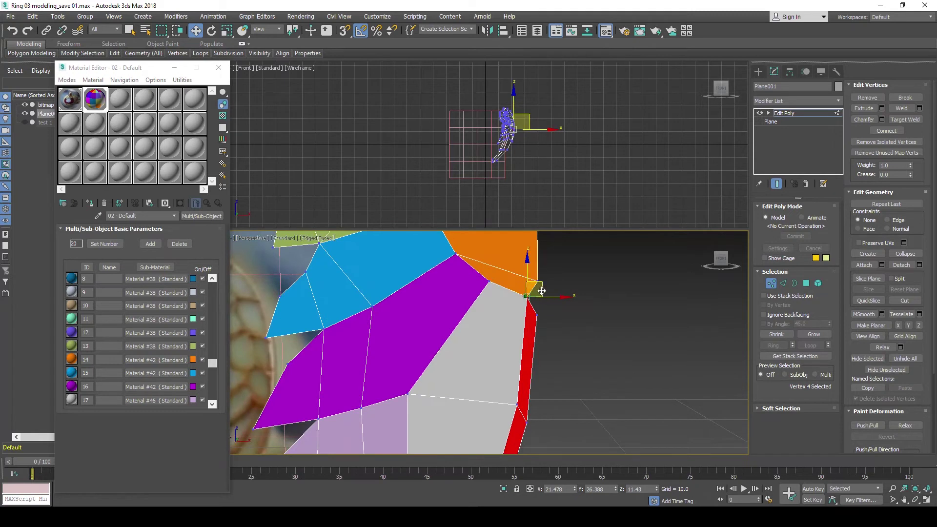
pyautogui.moveTo(547, 291); pyautogui.dragTo(548, 310)
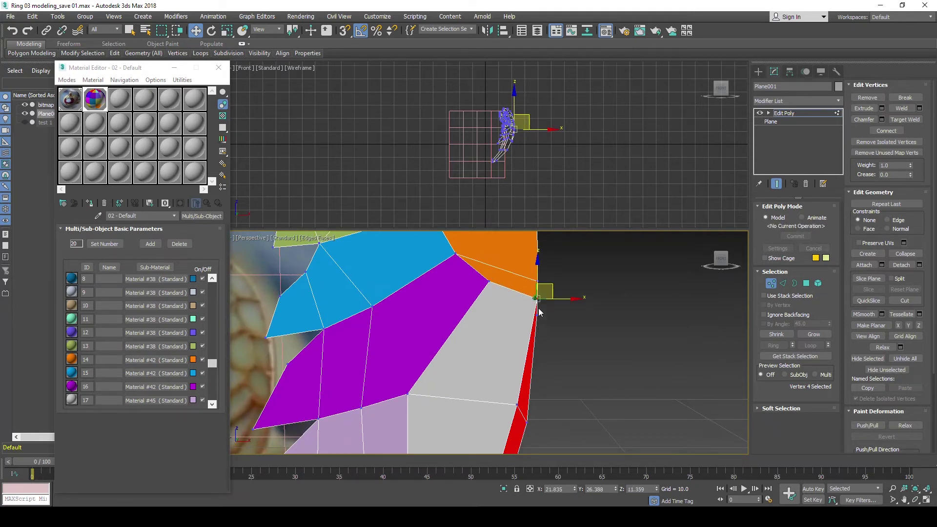
pyautogui.scroll(-1, 529, 417)
pyautogui.scroll(-1, 528, 417)
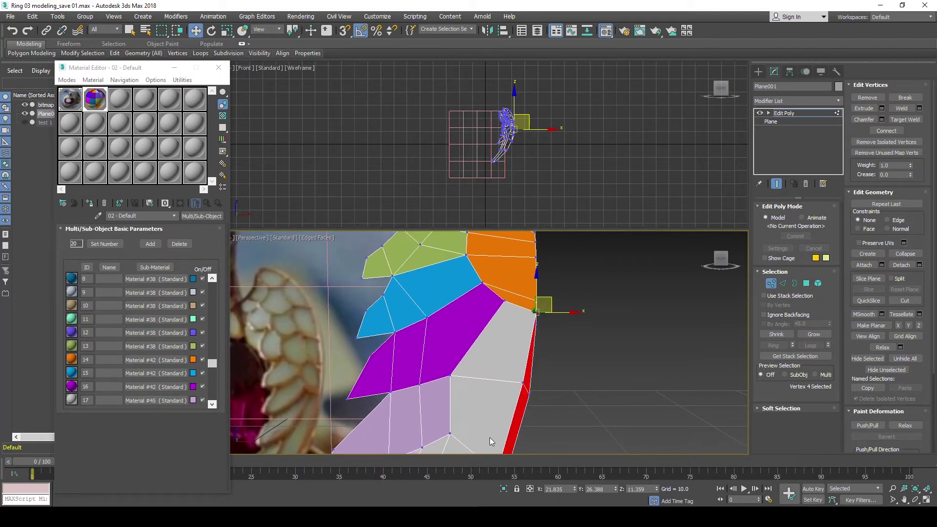
pyautogui.click(535, 323)
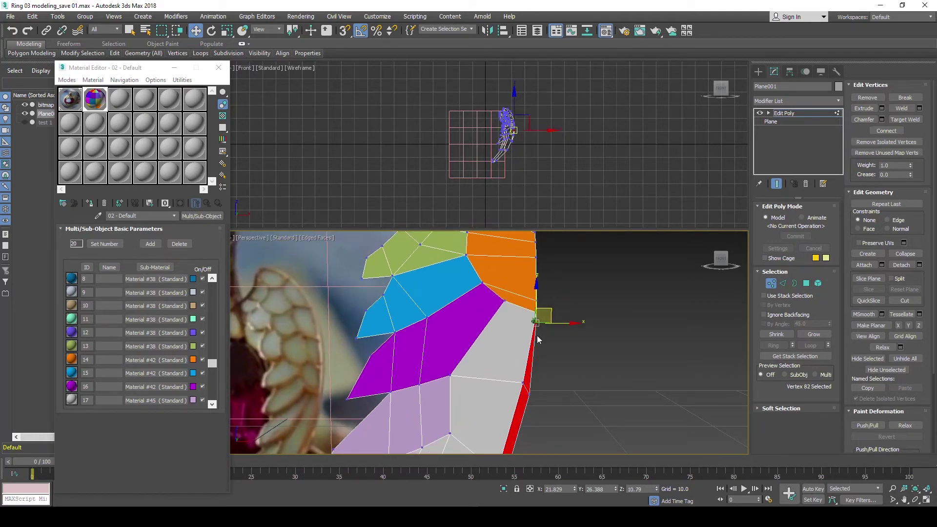
pyautogui.moveTo(549, 311); pyautogui.dragTo(543, 362)
pyautogui.keyDown('alt'); pyautogui.moveTo(542, 362); pyautogui.dragTo(519, 338, button='middle'); pyautogui.keyUp('alt')
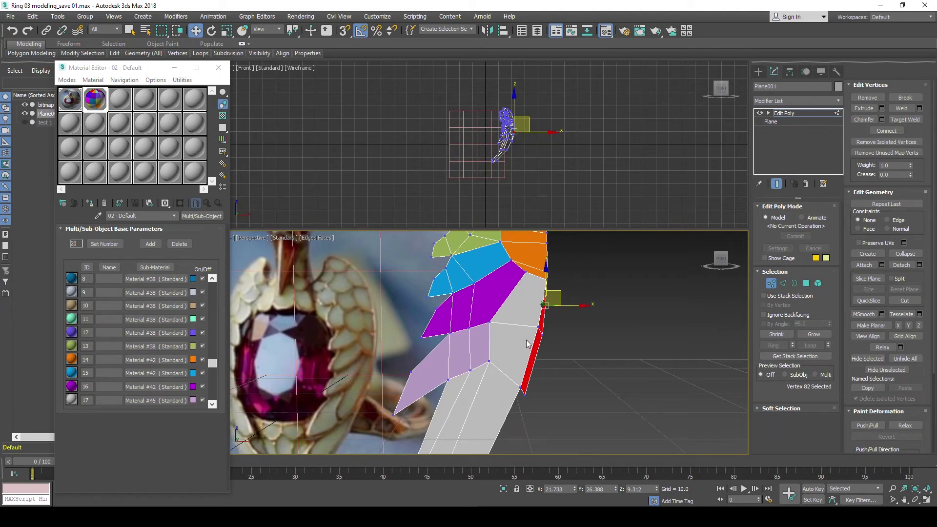
pyautogui.moveTo(534, 335); pyautogui.dragTo(539, 324, button='middle')
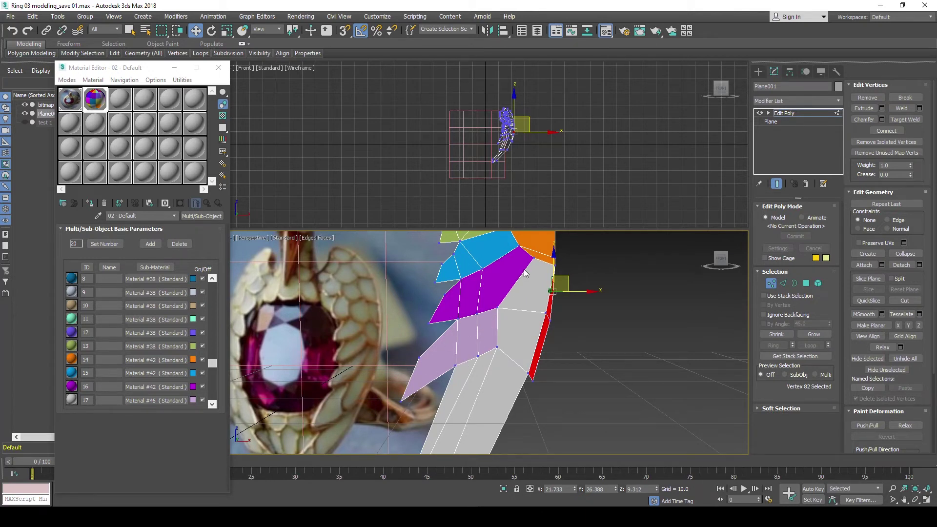
# Move the purple–grey junction vertex, then raise the red face's lower vertex and lilac tip.
pyautogui.click(499, 309)
pyautogui.moveTo(508, 299); pyautogui.dragTo(519, 296)
pyautogui.moveTo(518, 297); pyautogui.dragTo(524, 291)
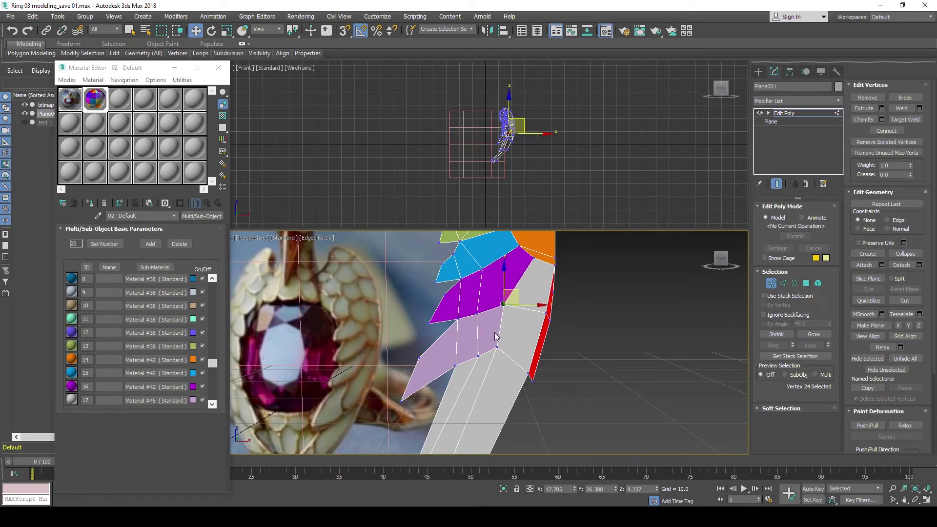
pyautogui.click(528, 372)
pyautogui.moveTo(538, 367)
pyautogui.mouseDown()
pyautogui.moveTo(526, 347)
pyautogui.moveTo(535, 347)
pyautogui.mouseUp()
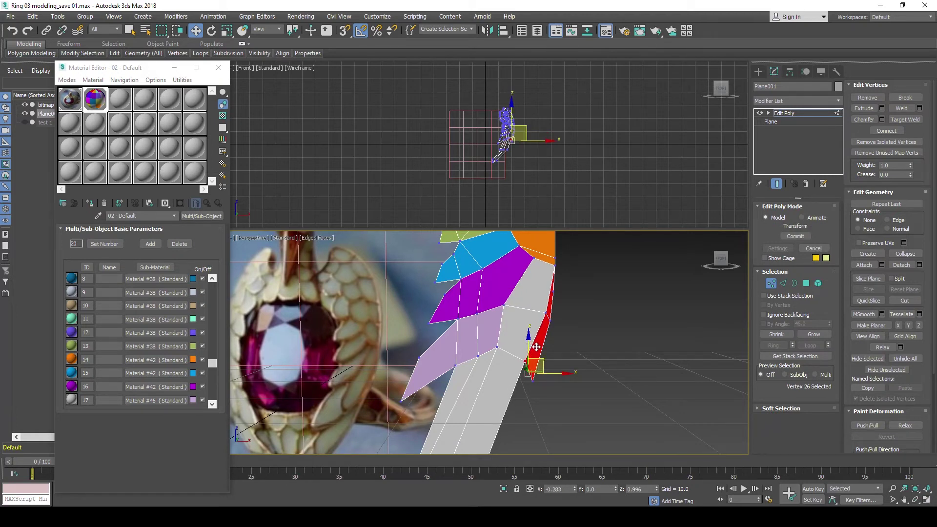
pyautogui.moveTo(536, 347); pyautogui.dragTo(532, 322)
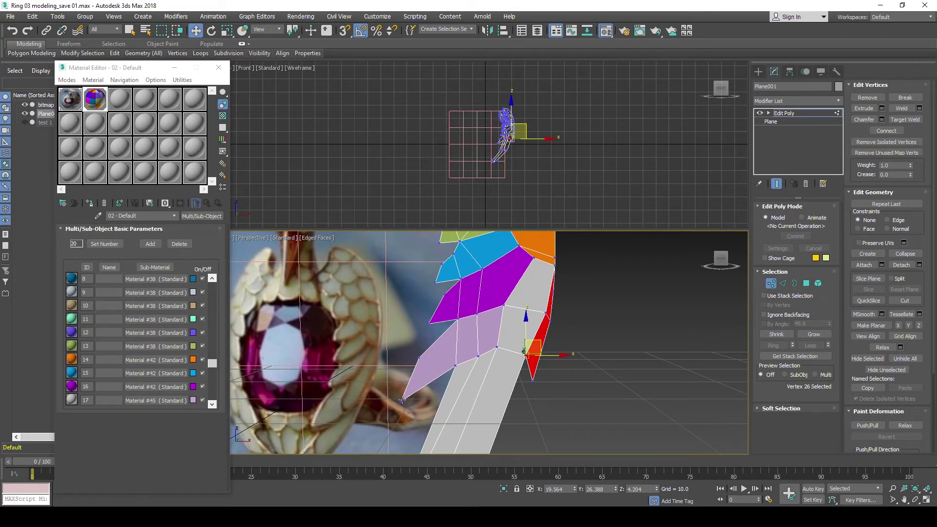
pyautogui.moveTo(402, 400); pyautogui.dragTo(413, 372)
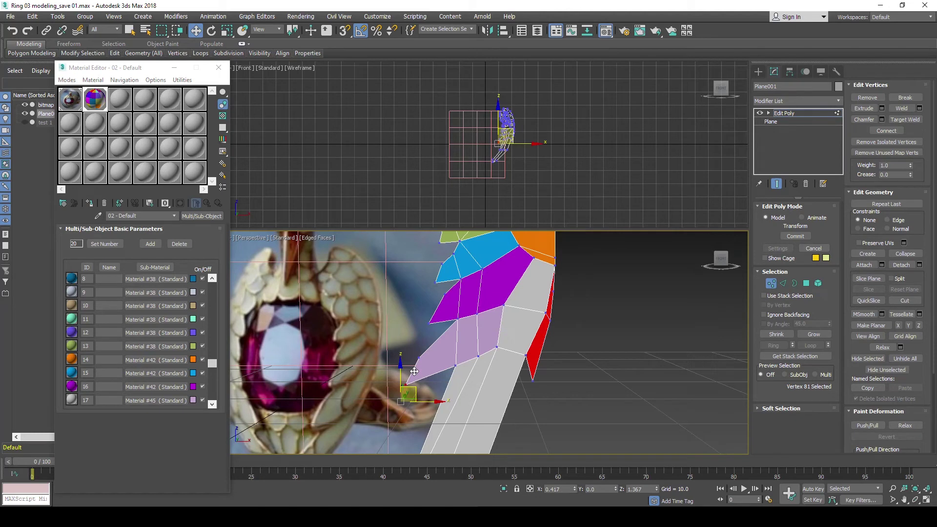
# Pull the lilac feather's tip down and nudge a neighbouring lilac vertex lower.
pyautogui.moveTo(414, 372); pyautogui.dragTo(406, 393)
pyautogui.click(455, 365)
pyautogui.moveTo(467, 351); pyautogui.dragTo(468, 357)
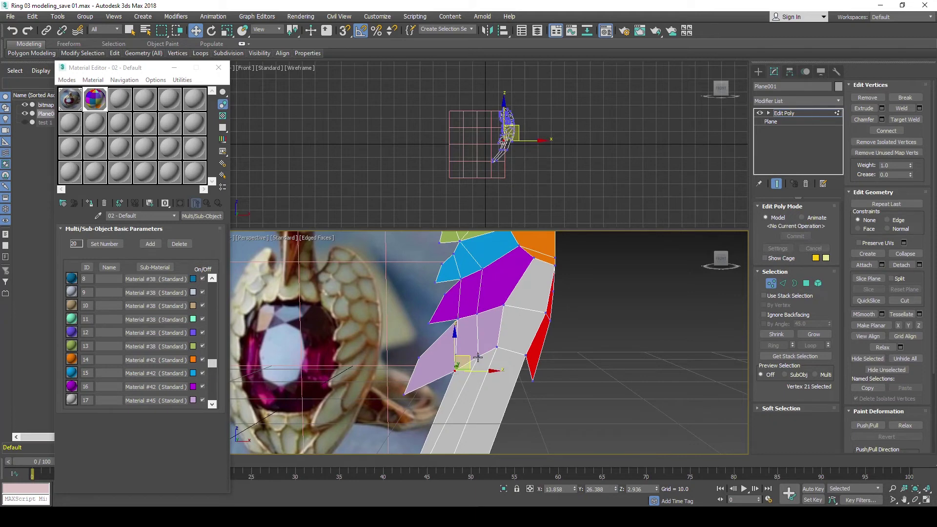
pyautogui.click(478, 356)
pyautogui.scroll(-4, 451, 370)
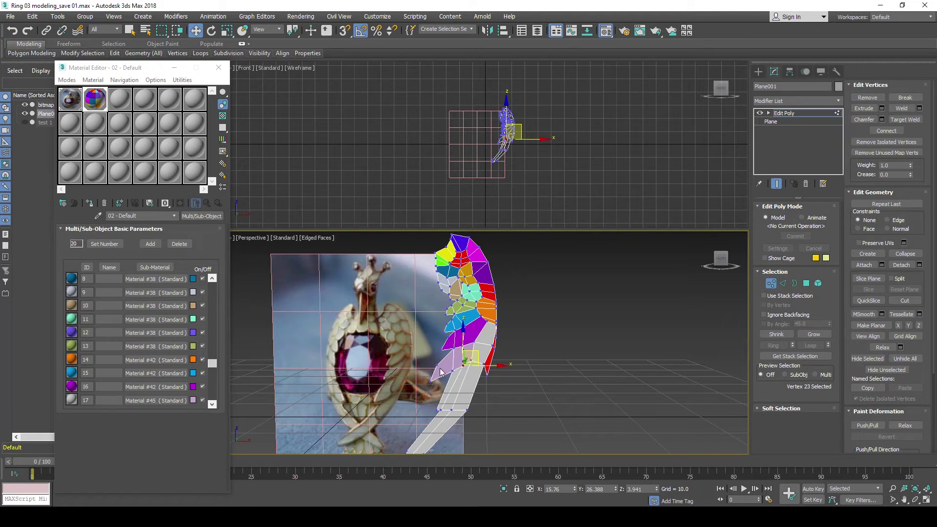
pyautogui.scroll(2, 451, 367)
pyautogui.scroll(1, 451, 367)
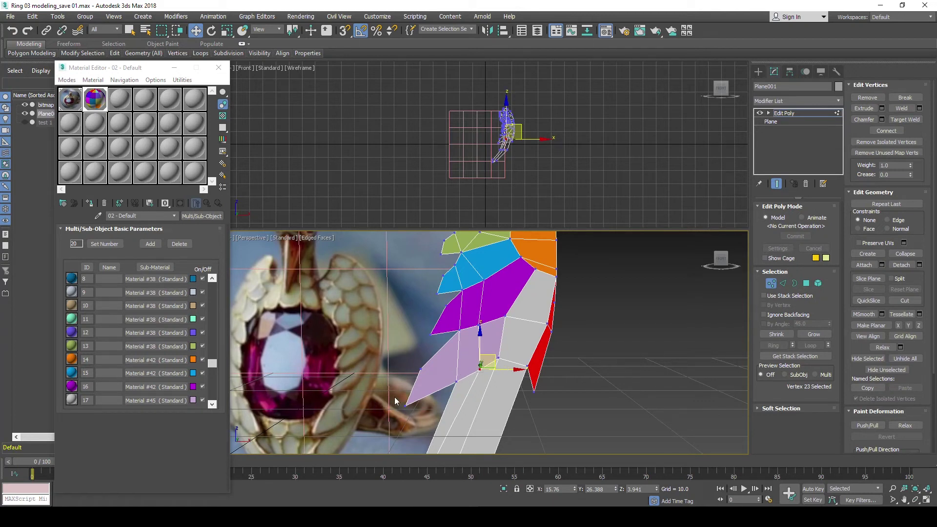
pyautogui.click(528, 366)
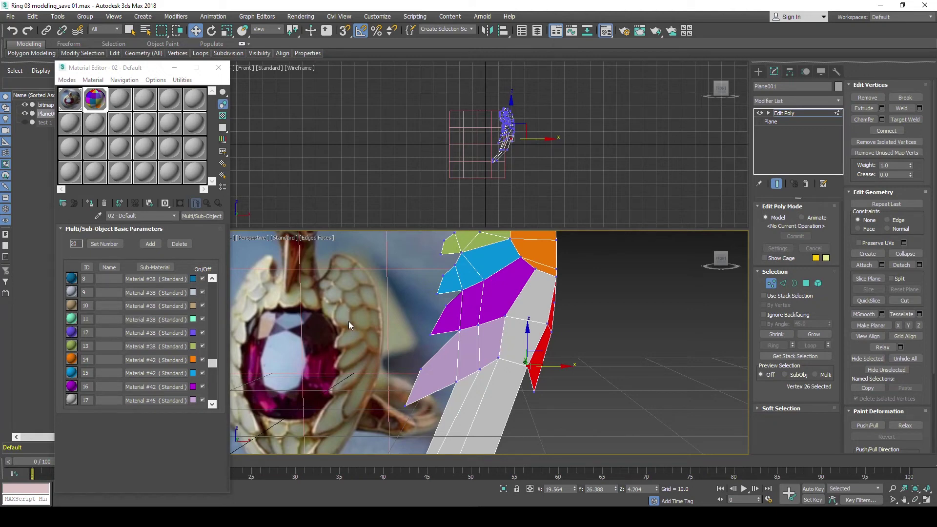
# Move the red face's corner vertex (26) left and raise vertex 25 beside it slightly.
pyautogui.scroll(-1, 461, 330)
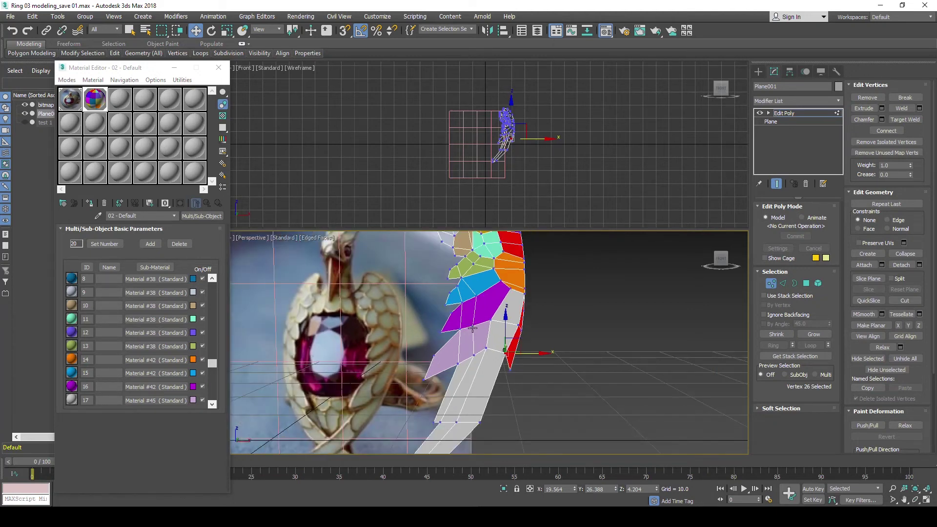
pyautogui.scroll(-1, 484, 338)
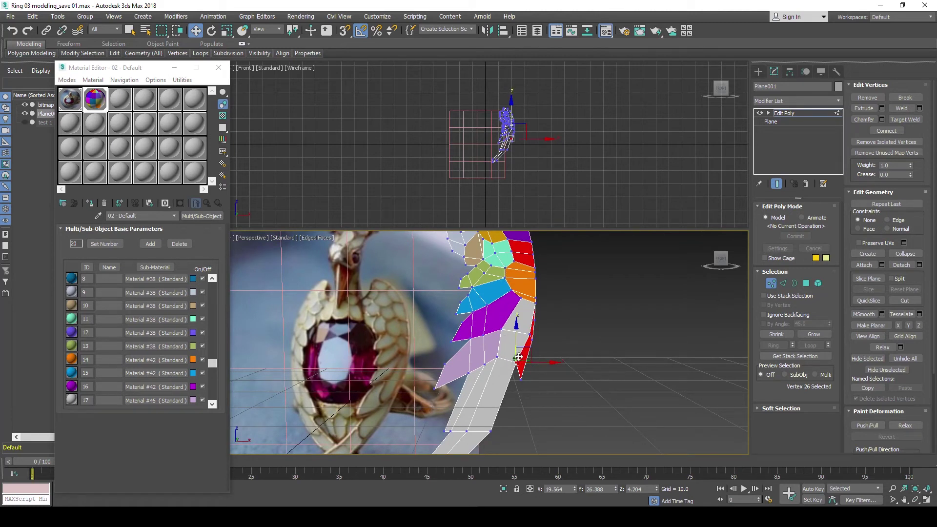
pyautogui.moveTo(529, 353)
pyautogui.mouseDown()
pyautogui.moveTo(516, 349)
pyautogui.moveTo(508, 362)
pyautogui.mouseUp()
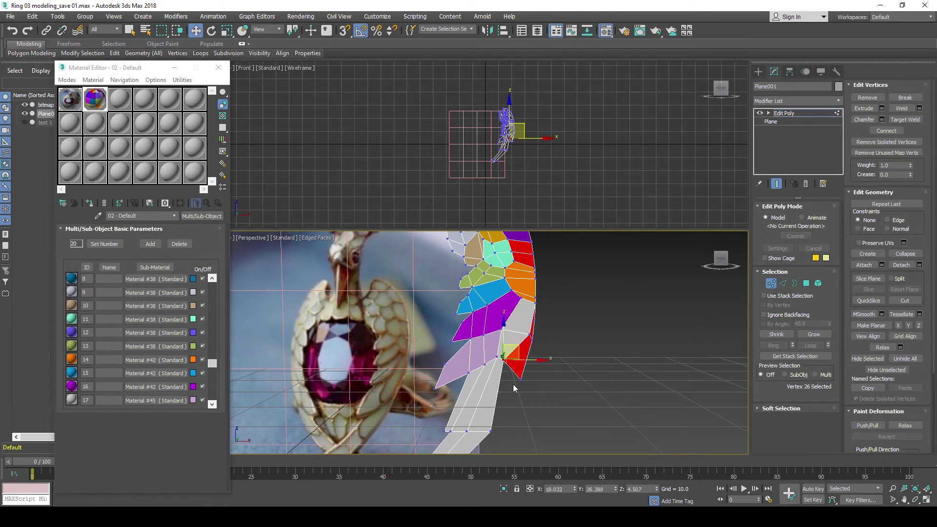
pyautogui.click(495, 356)
pyautogui.moveTo(509, 343); pyautogui.dragTo(508, 336)
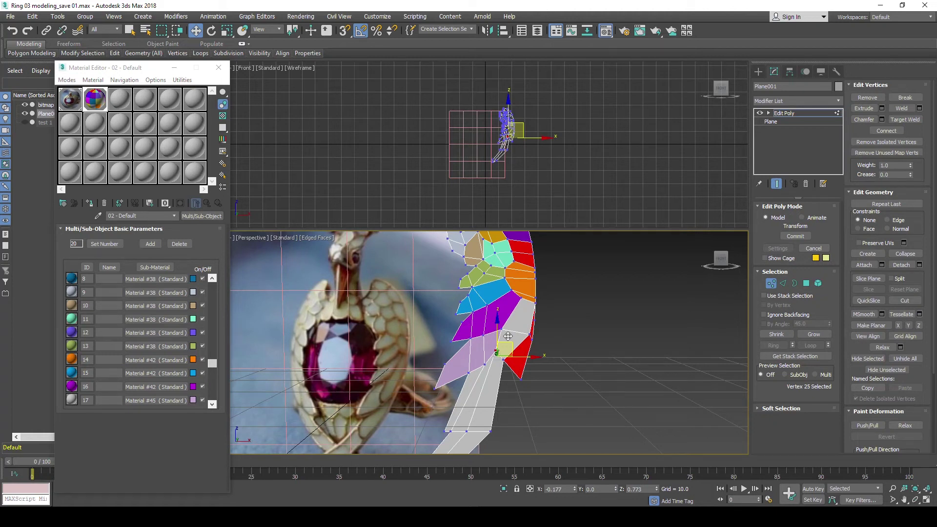
pyautogui.moveTo(508, 336); pyautogui.dragTo(502, 331)
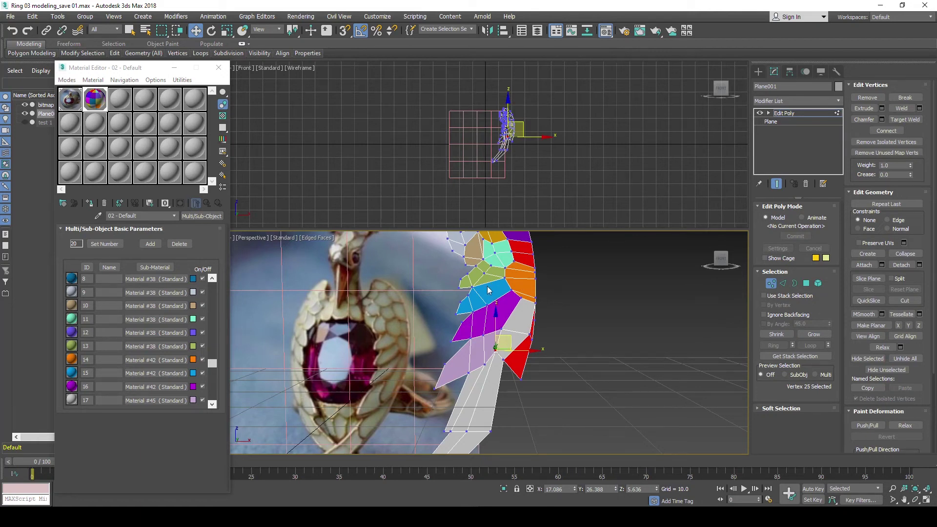
pyautogui.click(499, 346)
pyautogui.moveTo(487, 283); pyautogui.dragTo(487, 284, button='middle')
pyautogui.scroll(1, 487, 284)
# Select the diagonal edge on the olive-green face and delete it with Backspace.
pyautogui.scroll(2, 497, 327)
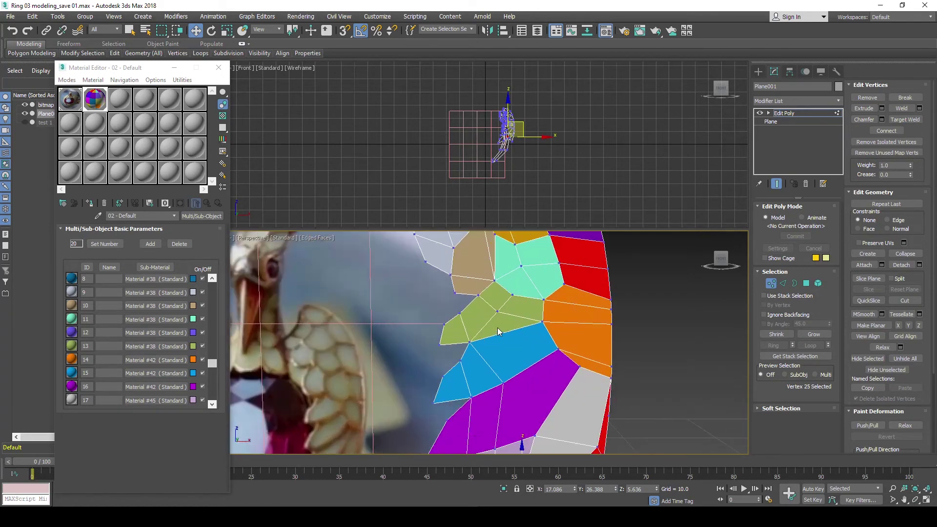
pyautogui.scroll(2, 496, 326)
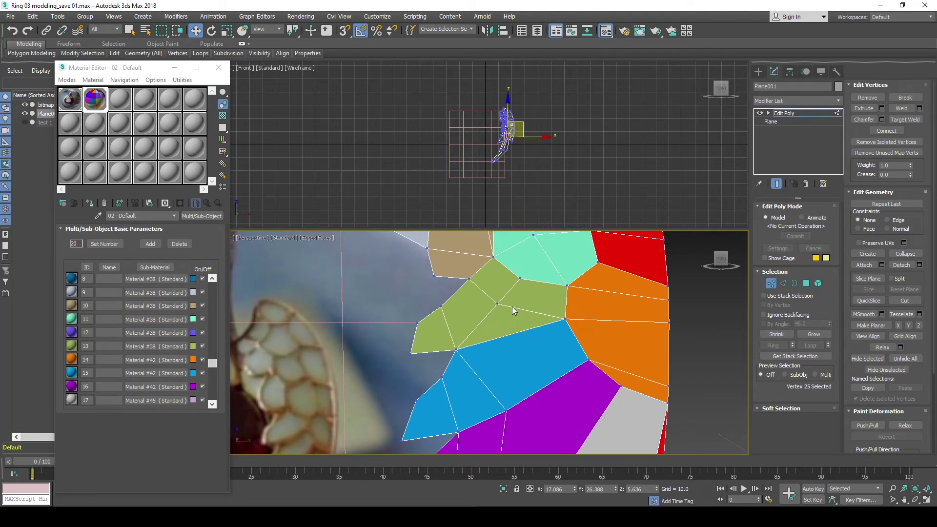
pyautogui.scroll(-2, 514, 304)
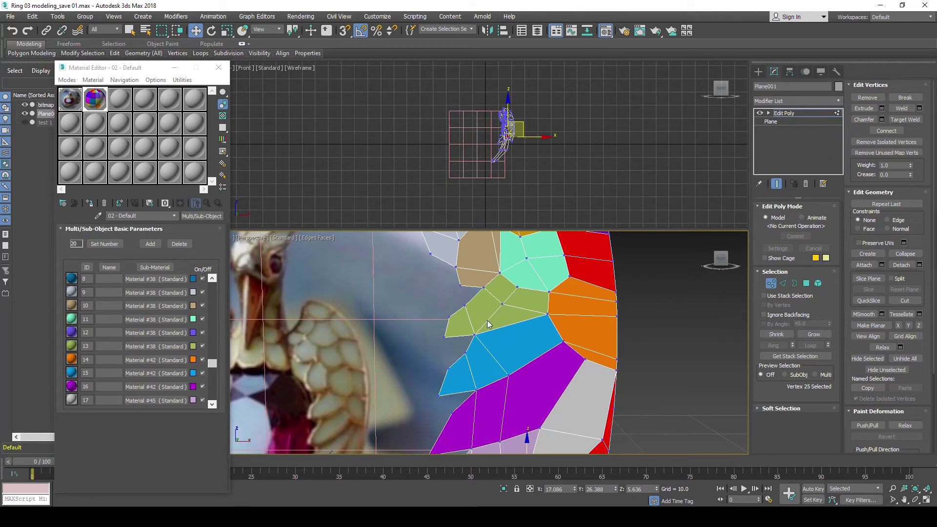
pyautogui.press('2')
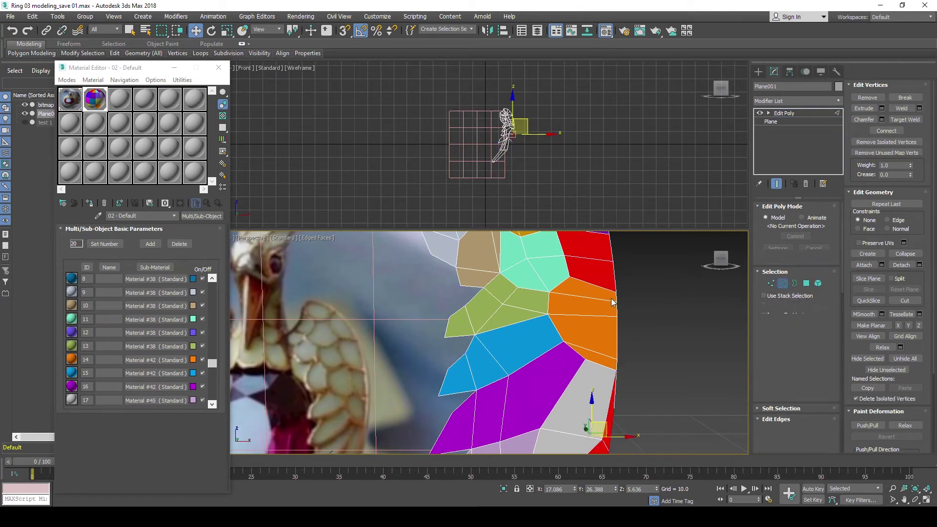
pyautogui.click(497, 330)
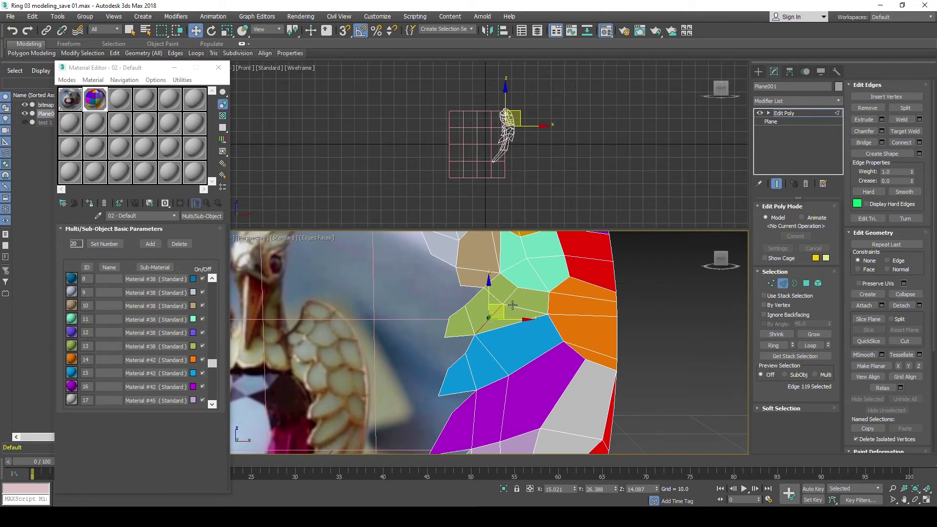
pyautogui.click(509, 325)
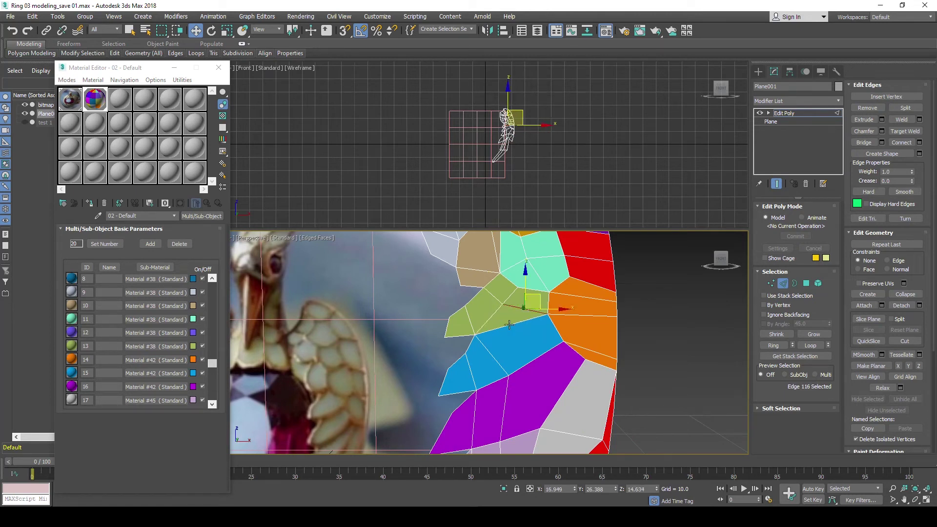
pyautogui.click(509, 328)
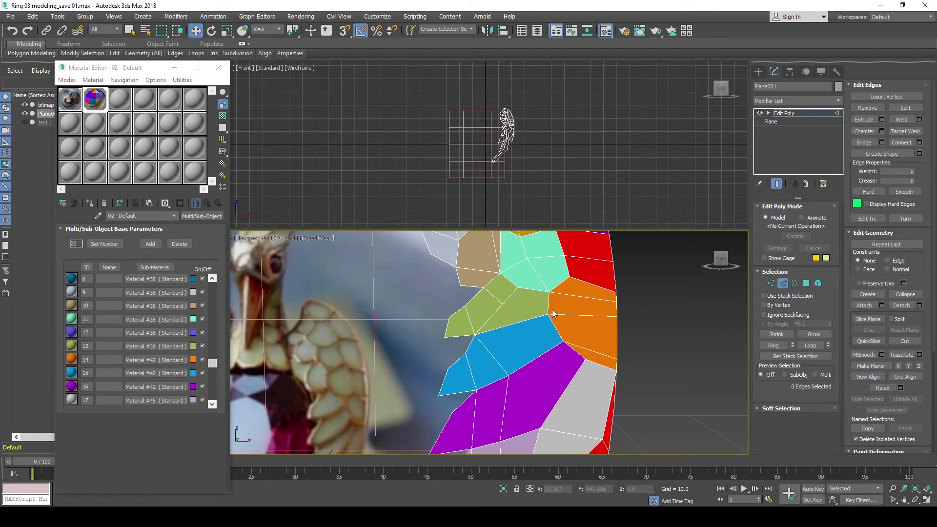
pyautogui.click(513, 321)
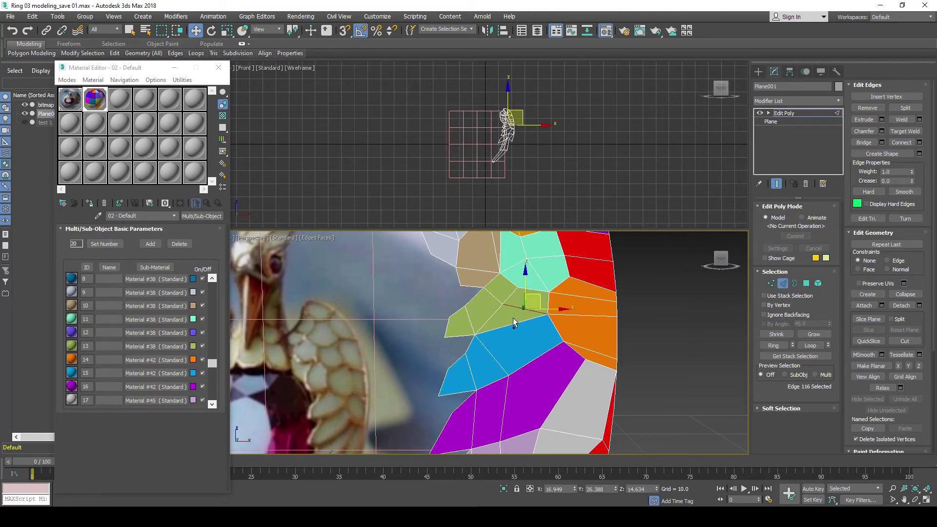
pyautogui.click(485, 324)
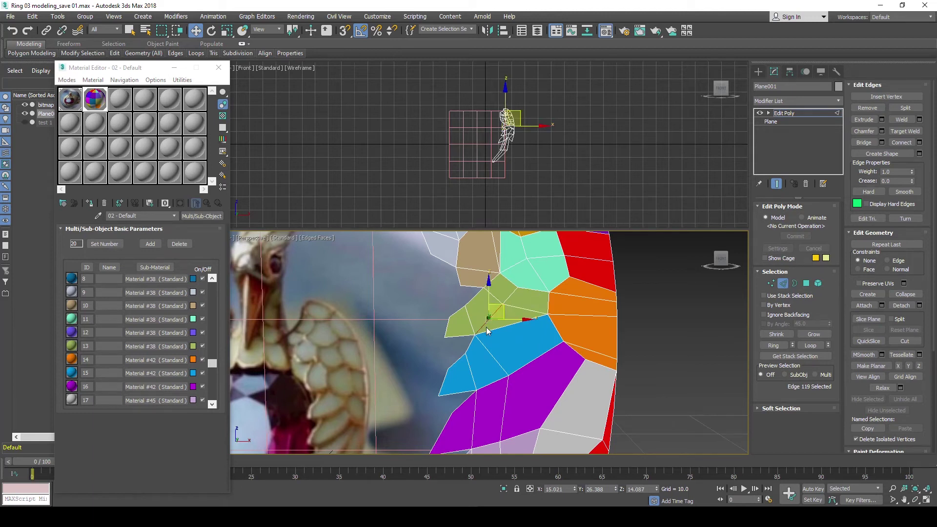
pyautogui.press('BackSpace')
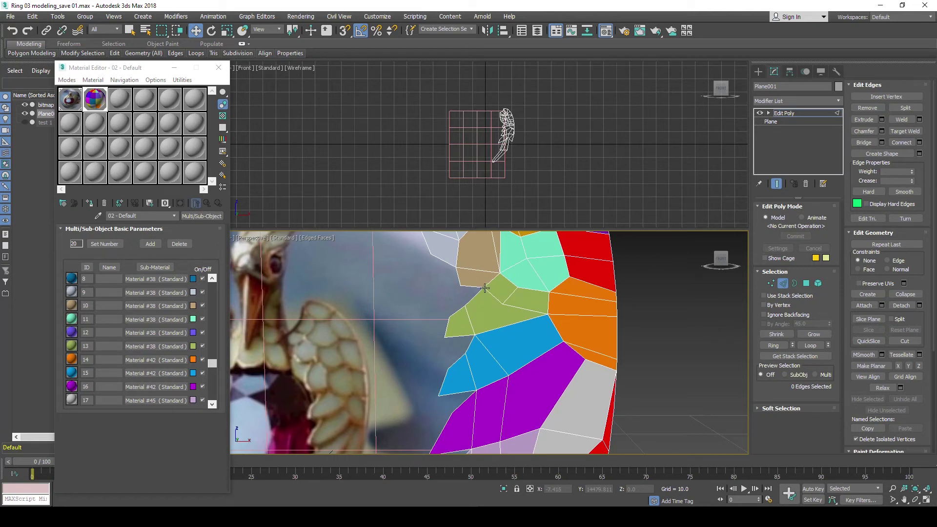
# Connect two corner vertices of the green face with a new edge.
pyautogui.click(771, 284)
pyautogui.click(484, 287)
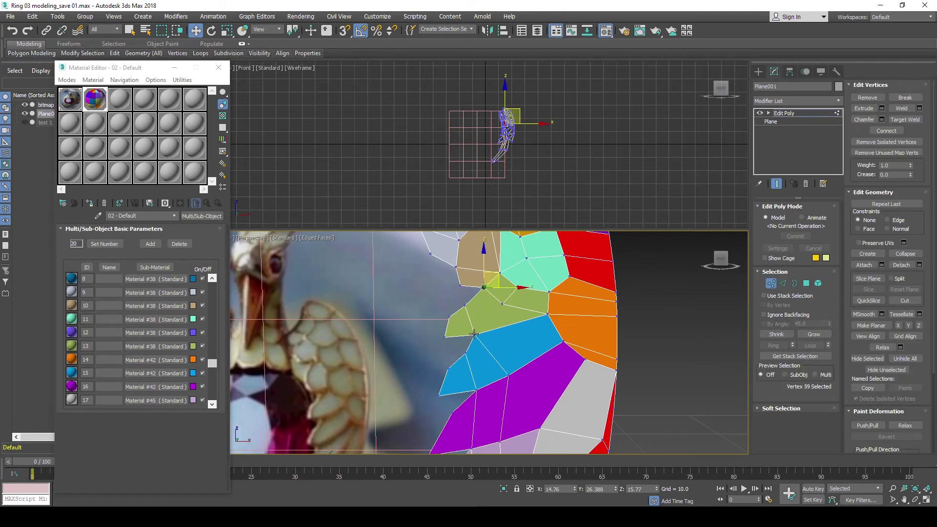
pyautogui.keyDown('ctrl'); pyautogui.click(474, 334); pyautogui.keyUp('ctrl')
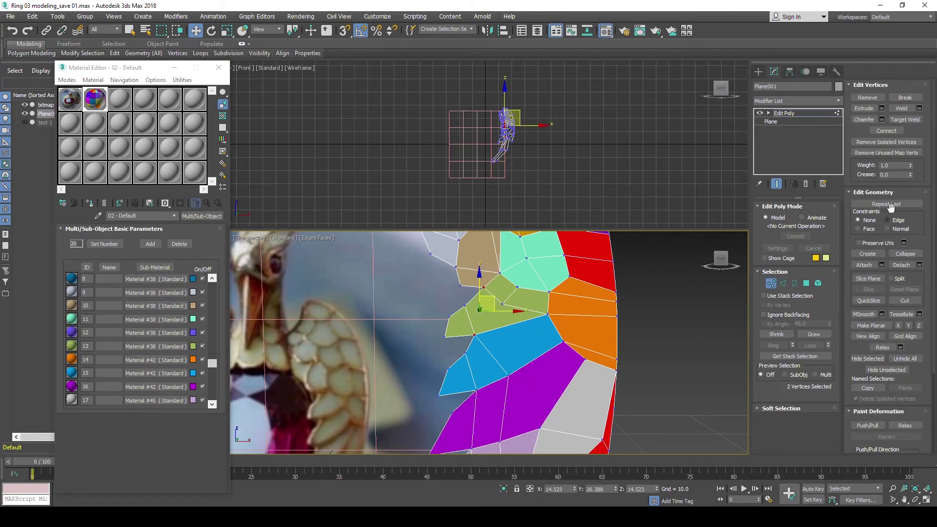
pyautogui.click(886, 131)
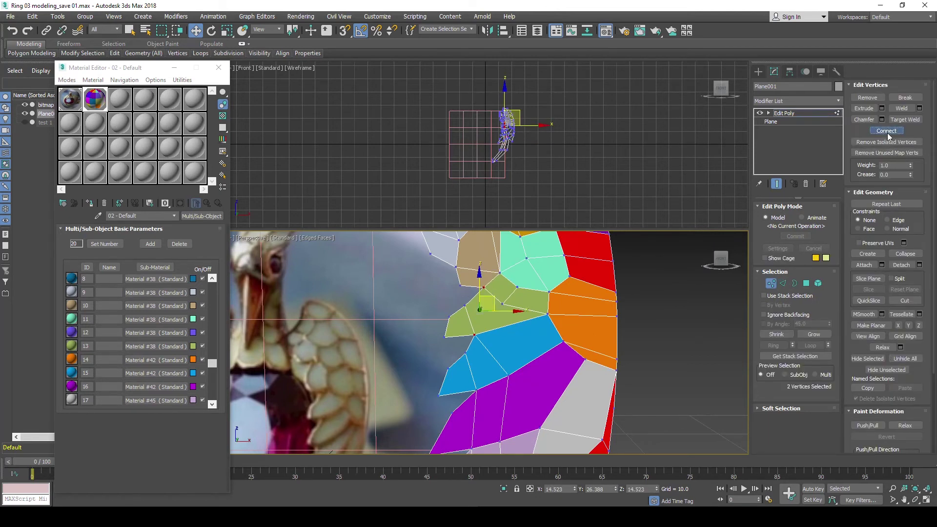
# Cut a new edge across the green face ending on the orange polygons' border.
pyautogui.click(783, 283)
pyautogui.click(452, 334)
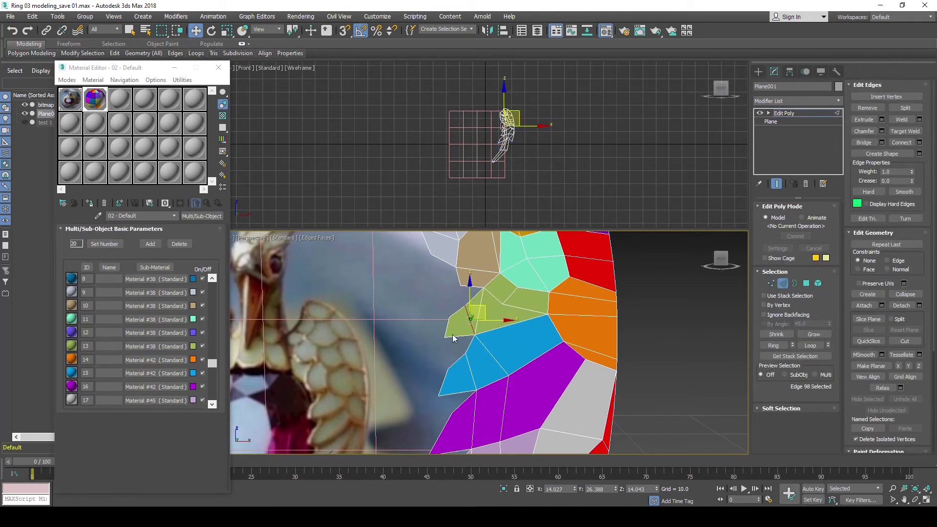
pyautogui.hotkey('ctrl', 'd')
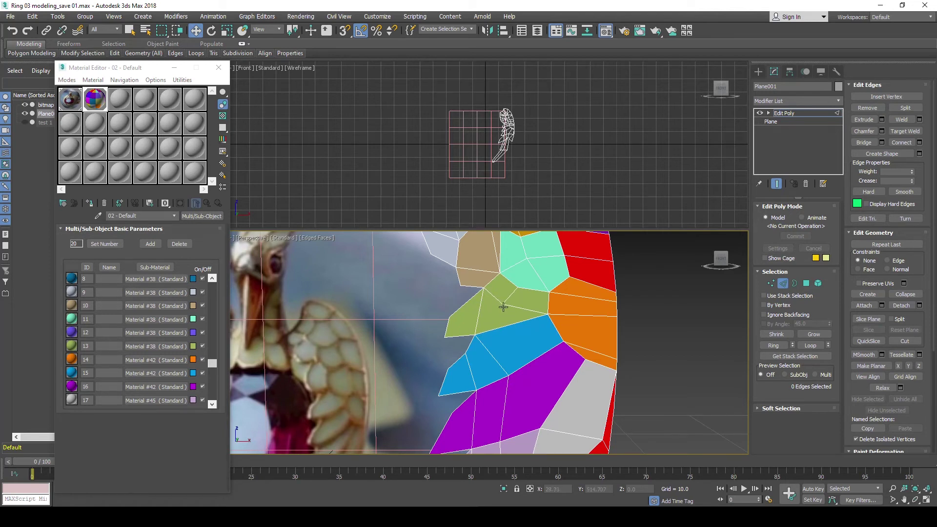
pyautogui.click(543, 312)
pyautogui.scroll(-2, 490, 304)
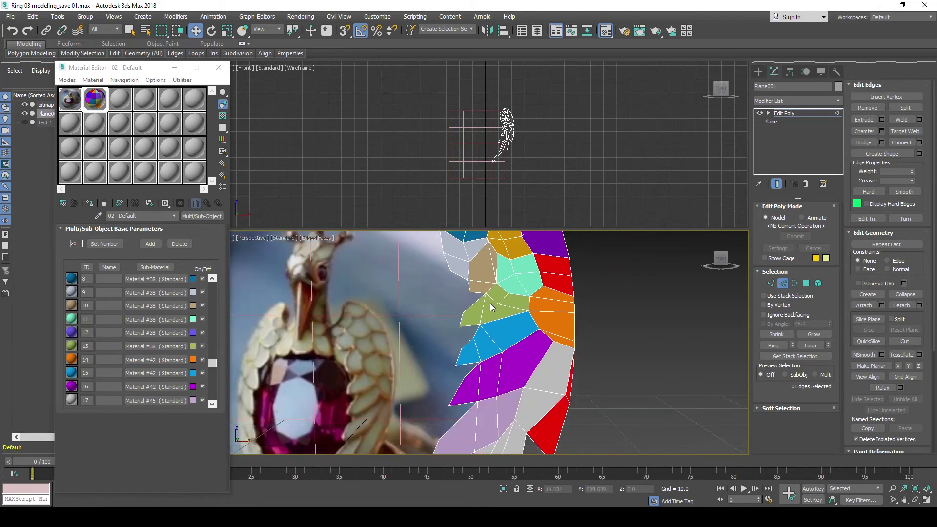
pyautogui.moveTo(492, 286); pyautogui.dragTo(473, 313, button='middle')
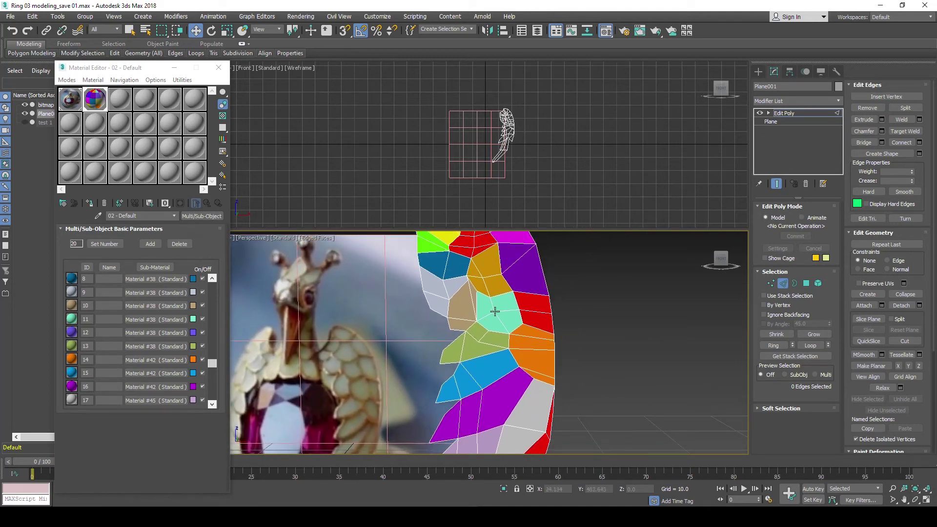
pyautogui.scroll(3, 484, 312)
pyautogui.scroll(3, 484, 309)
pyautogui.moveTo(470, 293); pyautogui.dragTo(472, 366, button='middle')
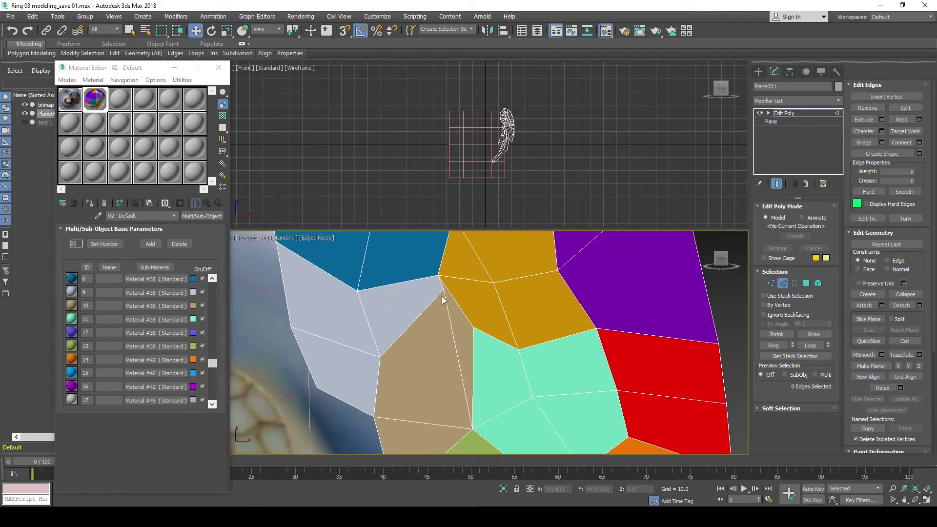
pyautogui.scroll(-3, 441, 312)
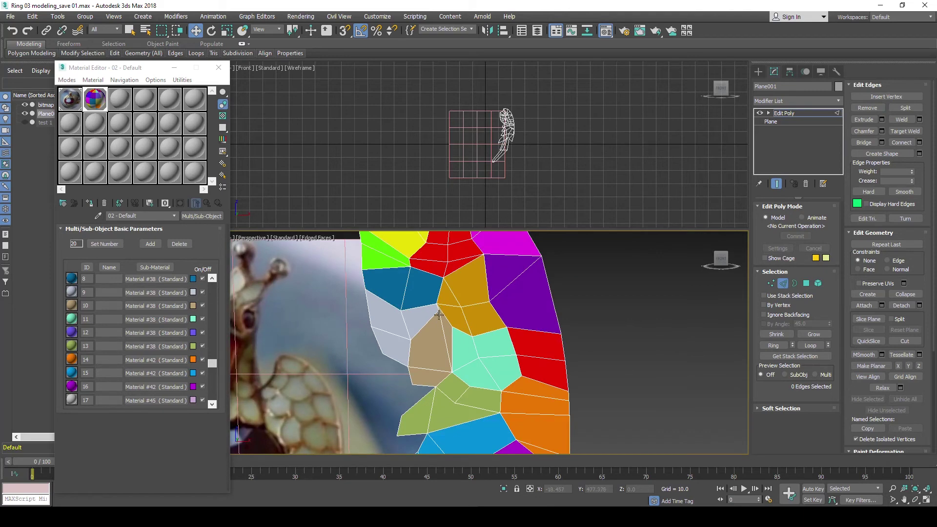
pyautogui.scroll(2, 439, 315)
pyautogui.scroll(2, 439, 310)
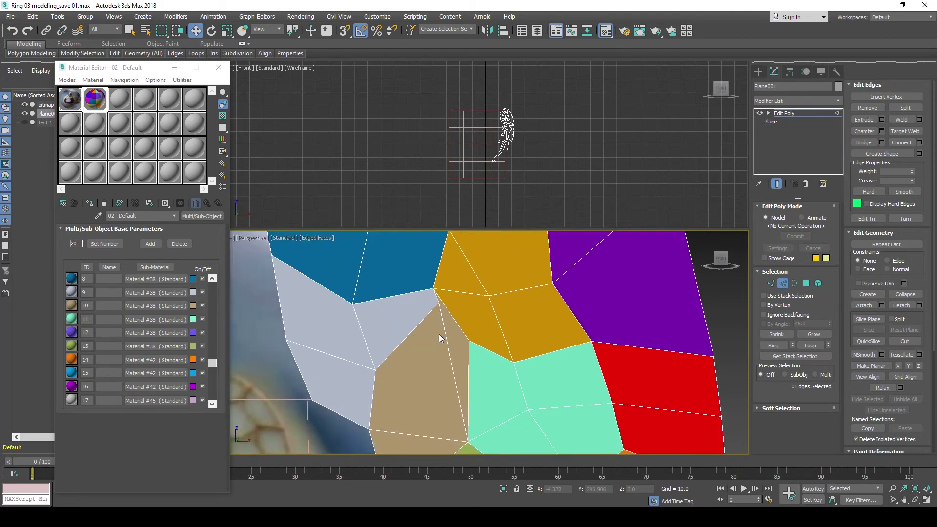
pyautogui.scroll(-2, 438, 323)
pyautogui.scroll(-2, 439, 323)
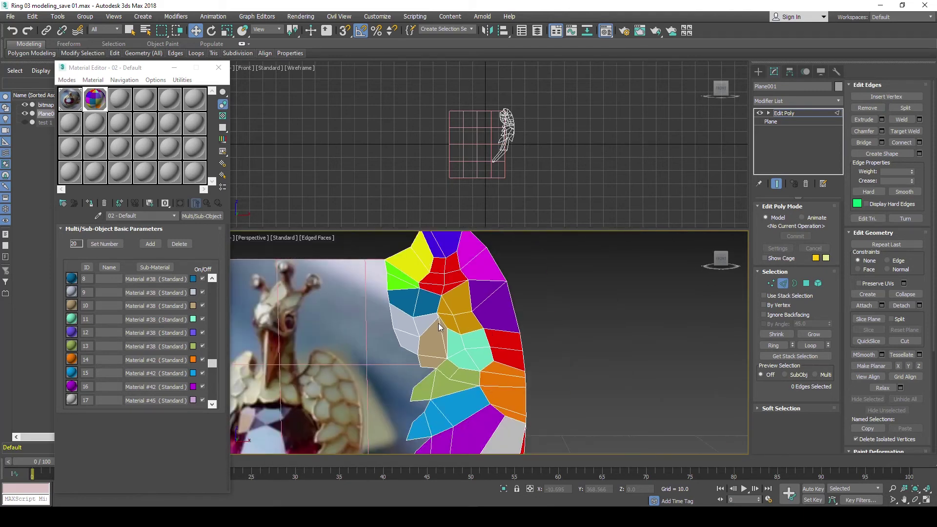
pyautogui.scroll(2, 438, 324)
pyautogui.scroll(2, 441, 332)
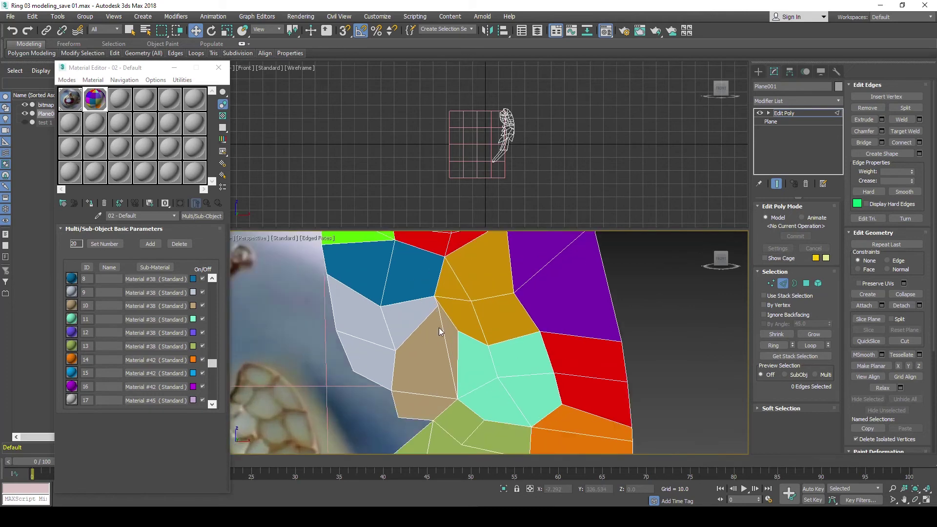
pyautogui.scroll(-5, 420, 392)
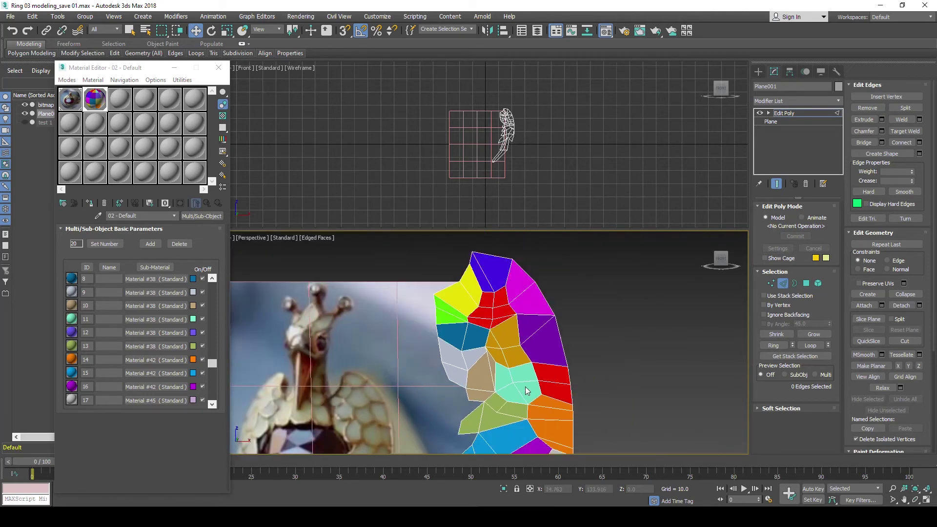
pyautogui.scroll(-3, 439, 380)
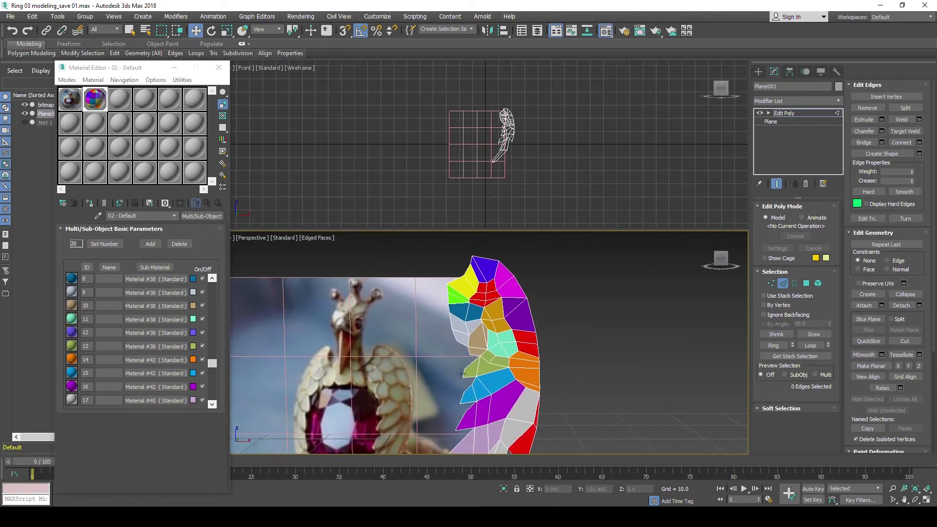
pyautogui.scroll(5, 472, 343)
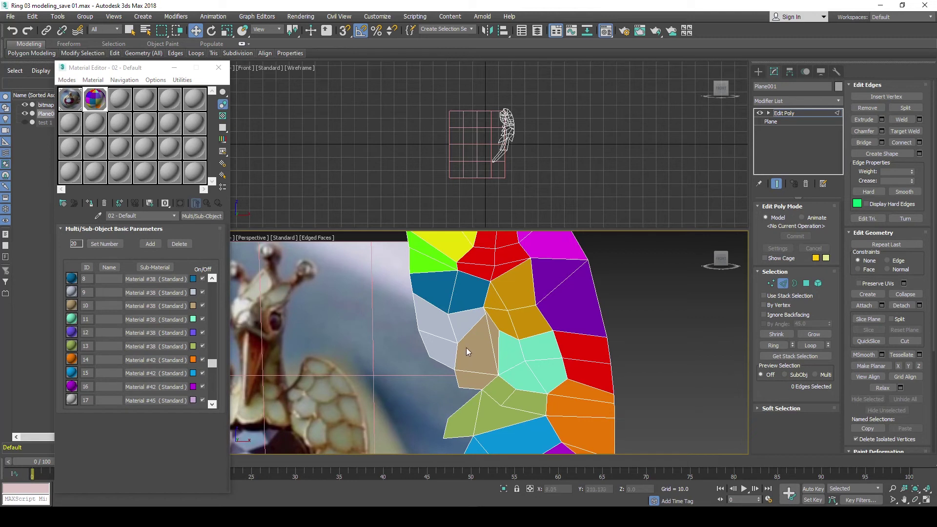
# Move the tan polygon's top vertex (55) left and nudge vertex 9 up and left.
pyautogui.click(771, 284)
pyautogui.click(486, 310)
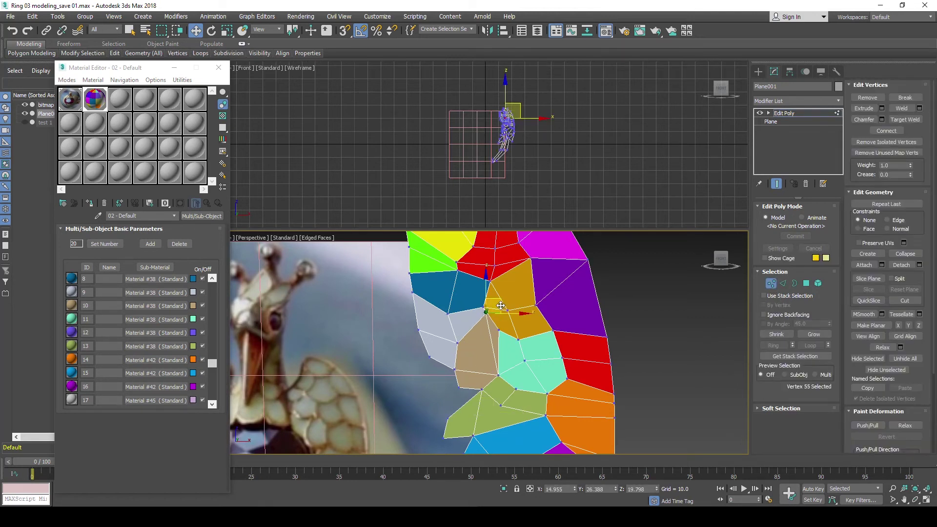
pyautogui.moveTo(496, 308); pyautogui.dragTo(494, 311)
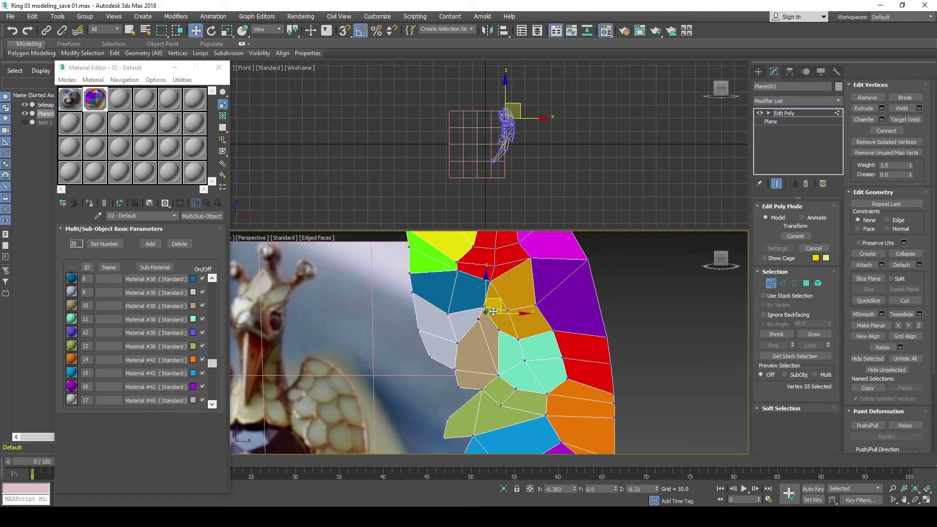
pyautogui.moveTo(494, 311); pyautogui.dragTo(473, 312)
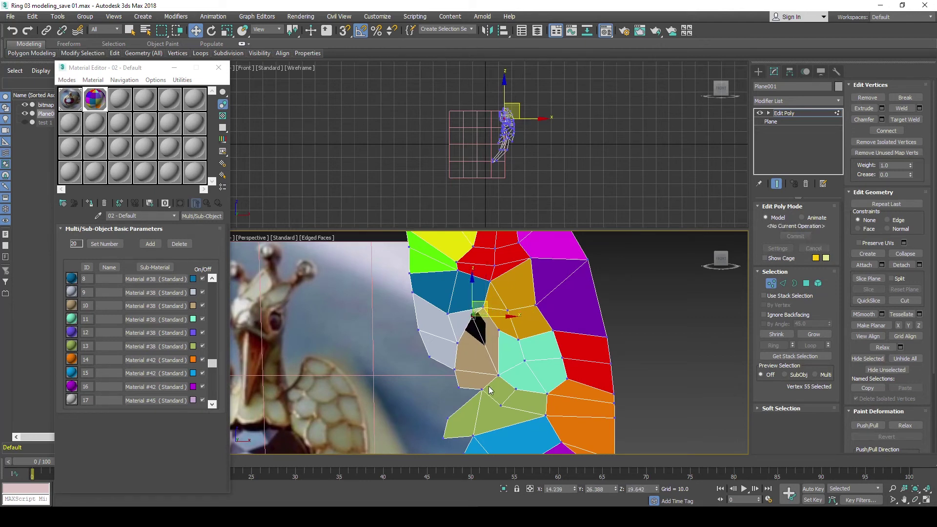
pyautogui.click(481, 306)
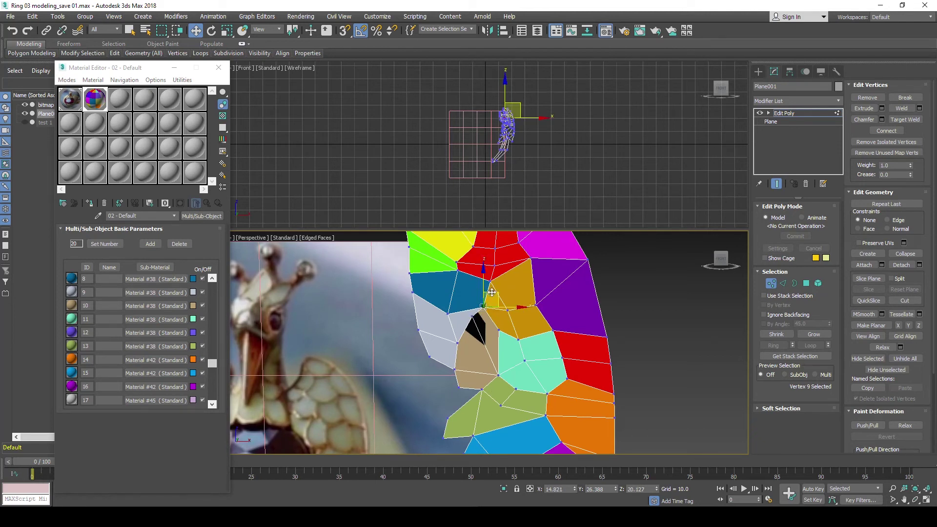
pyautogui.moveTo(492, 291); pyautogui.dragTo(486, 288)
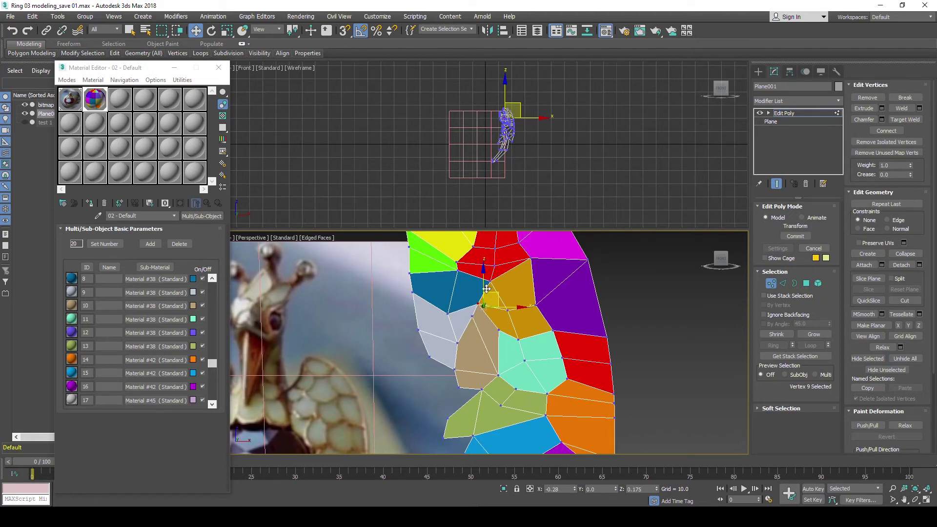
pyautogui.moveTo(487, 289); pyautogui.dragTo(481, 287)
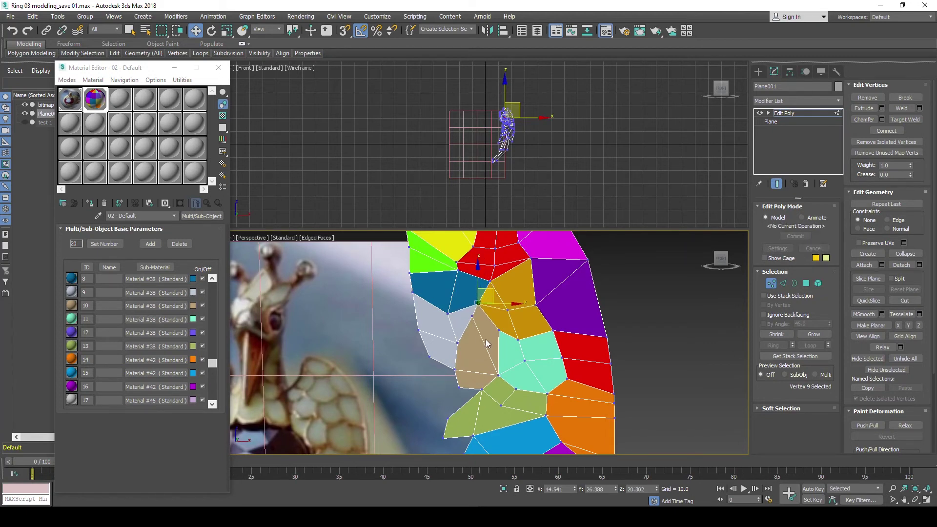
# Reposition two lower-wing vertices near the red feather tip.
pyautogui.scroll(-1, 535, 381)
pyautogui.scroll(-1, 535, 398)
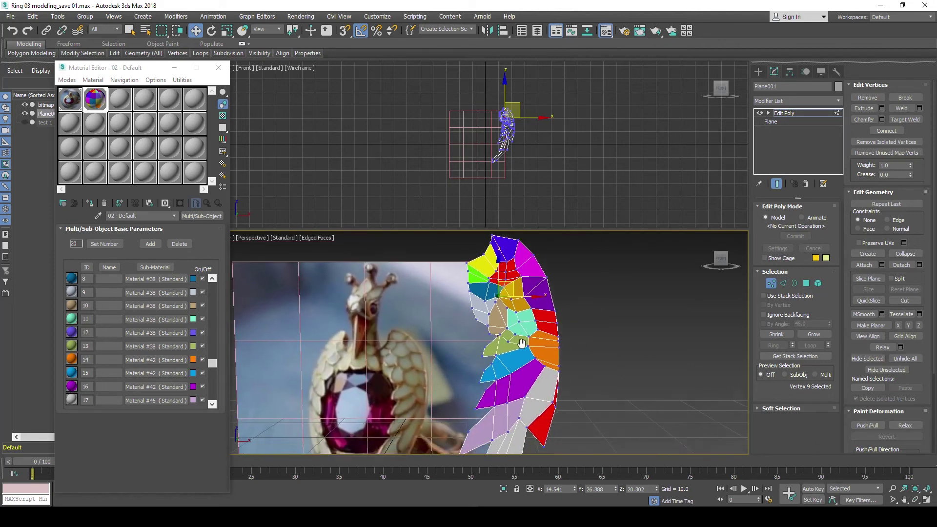
pyautogui.scroll(-1, 527, 361)
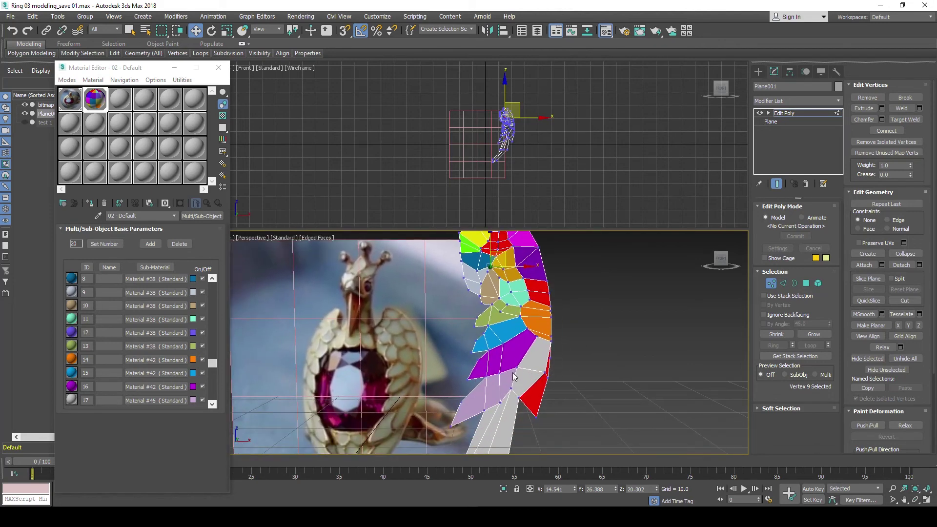
pyautogui.scroll(-1, 502, 352)
pyautogui.scroll(-1, 498, 342)
pyautogui.scroll(-1, 496, 336)
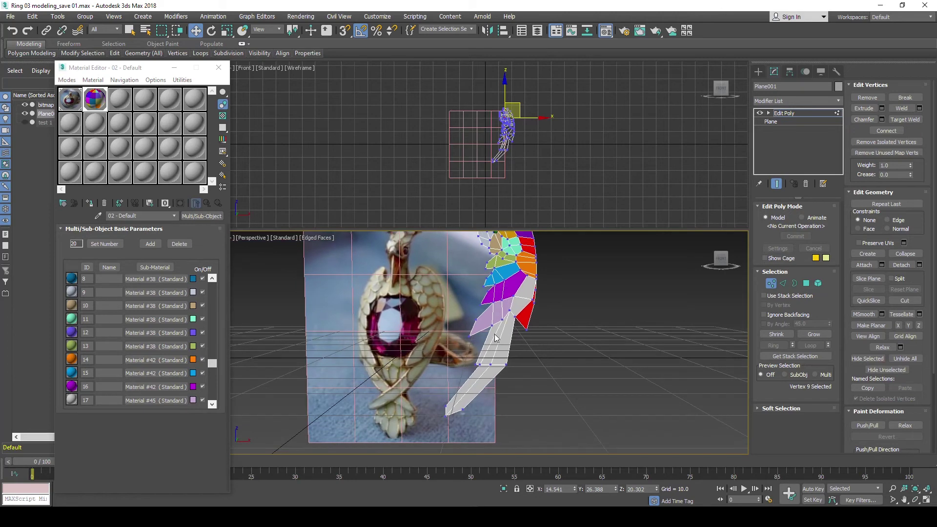
pyautogui.scroll(1, 509, 320)
pyautogui.scroll(1, 501, 358)
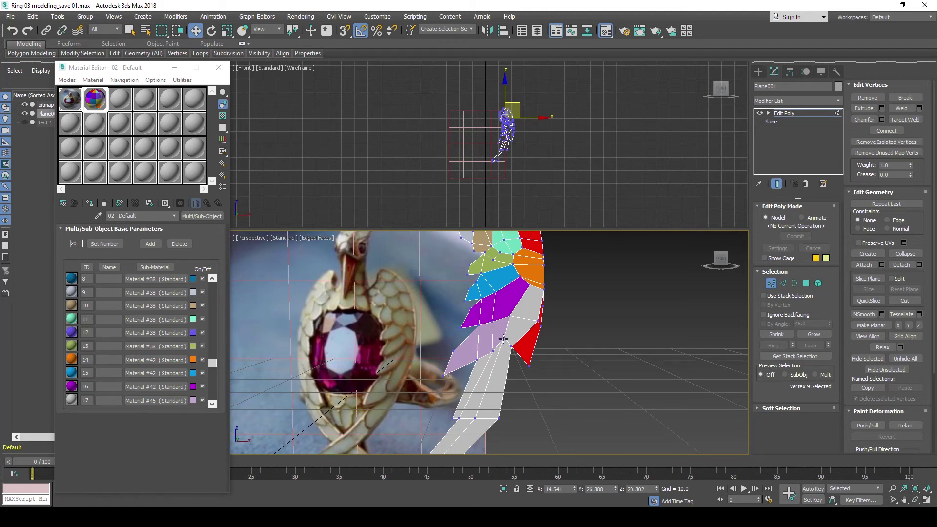
pyautogui.moveTo(503, 339); pyautogui.dragTo(510, 330)
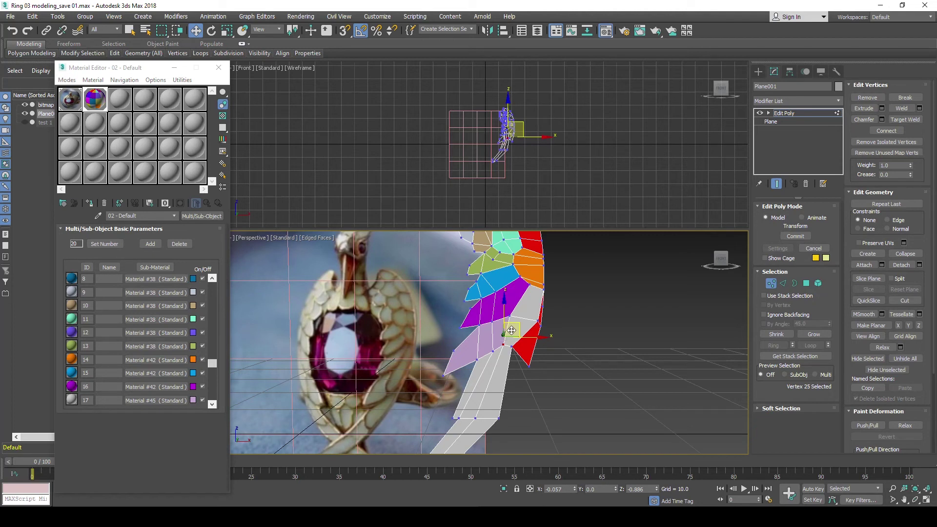
pyautogui.click(511, 344)
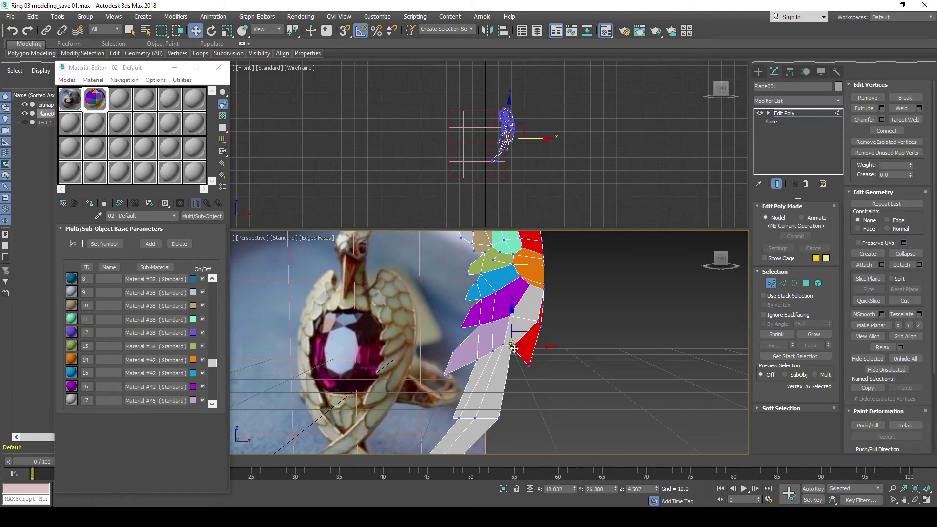
pyautogui.moveTo(540, 323); pyautogui.dragTo(540, 321)
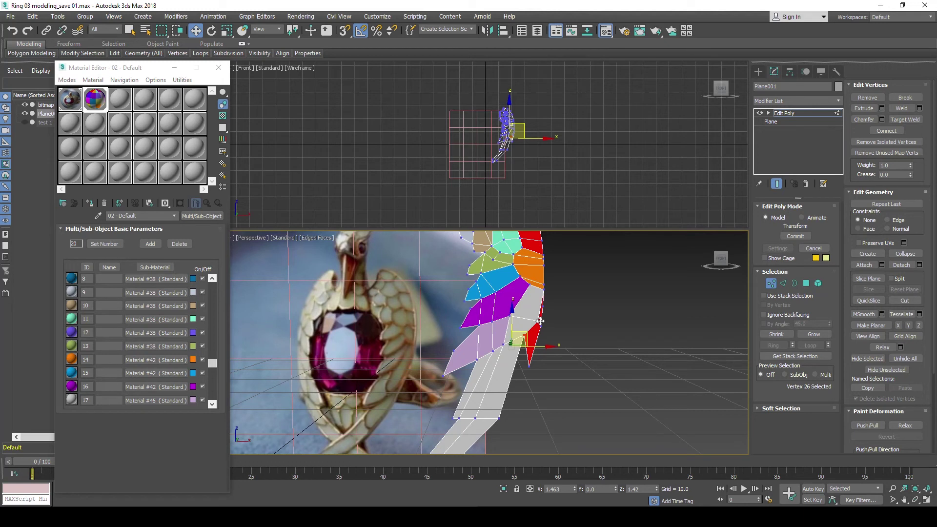
pyautogui.moveTo(541, 320); pyautogui.dragTo(540, 361)
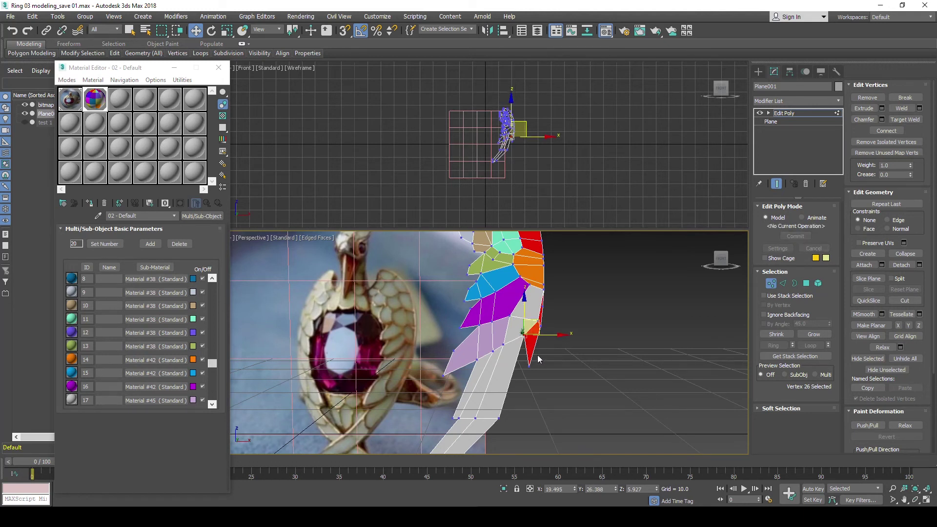
# Undo a stray nudge and move the red feather's base vertex slightly left.
pyautogui.click(538, 321)
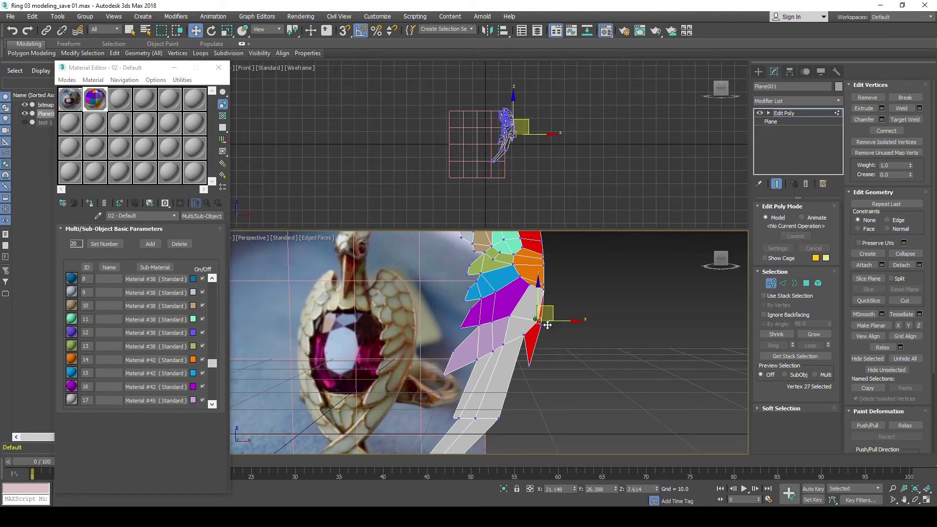
pyautogui.moveTo(548, 311); pyautogui.dragTo(544, 314)
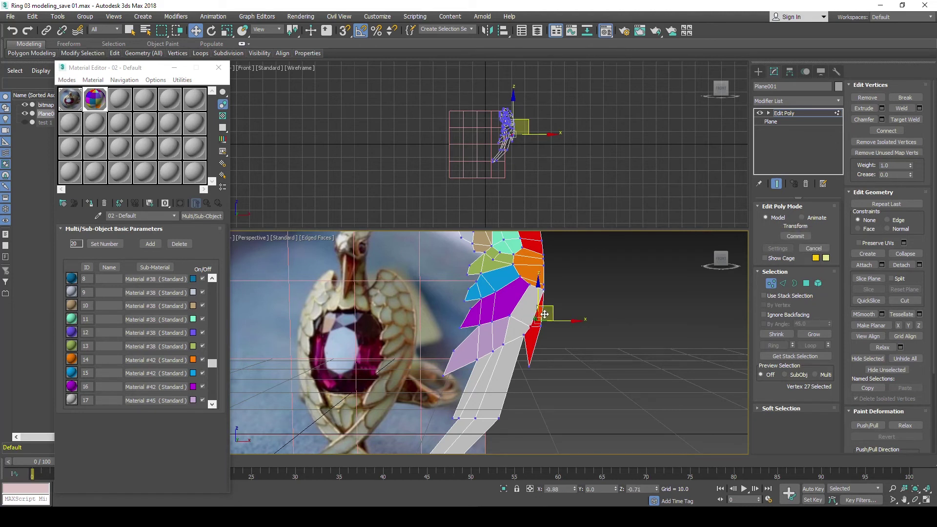
pyautogui.hotkey('ctrl', 'z')
pyautogui.hotkey('ctrl', 'z')
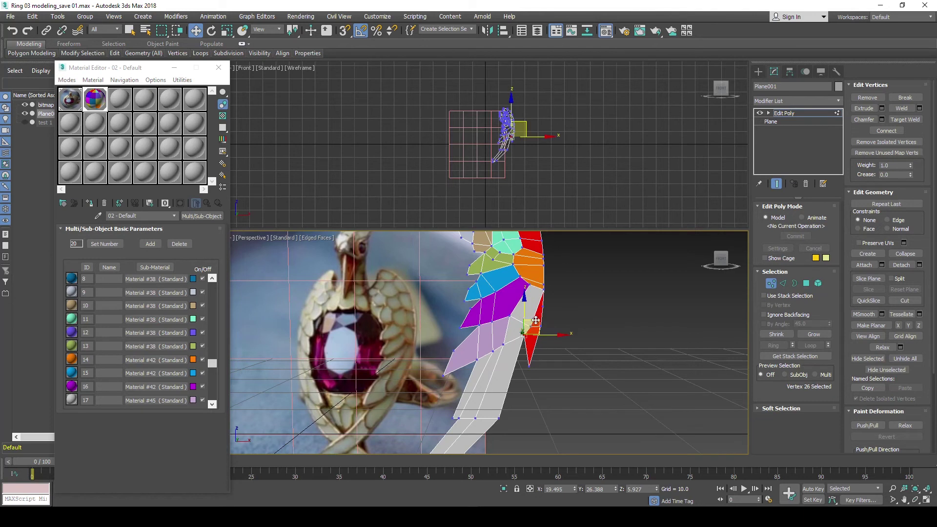
pyautogui.moveTo(536, 321); pyautogui.dragTo(531, 323)
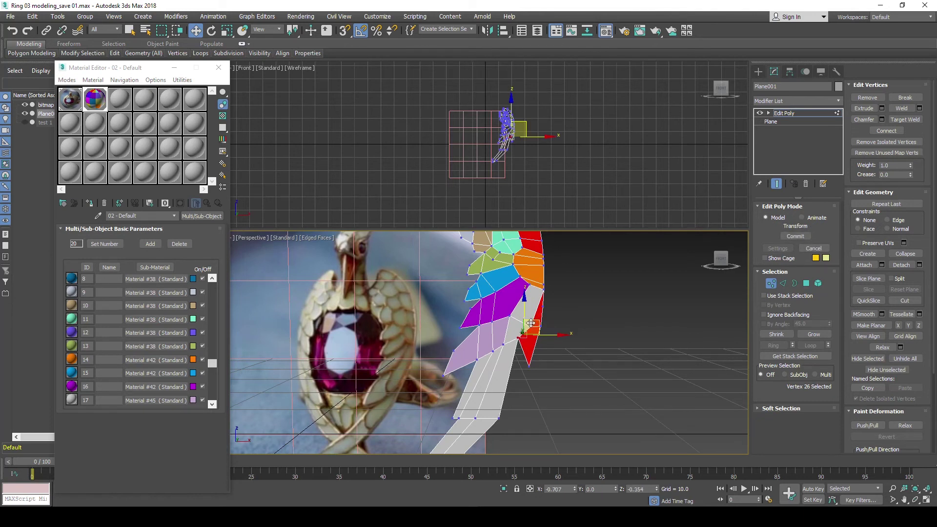
pyautogui.moveTo(531, 323); pyautogui.dragTo(523, 326)
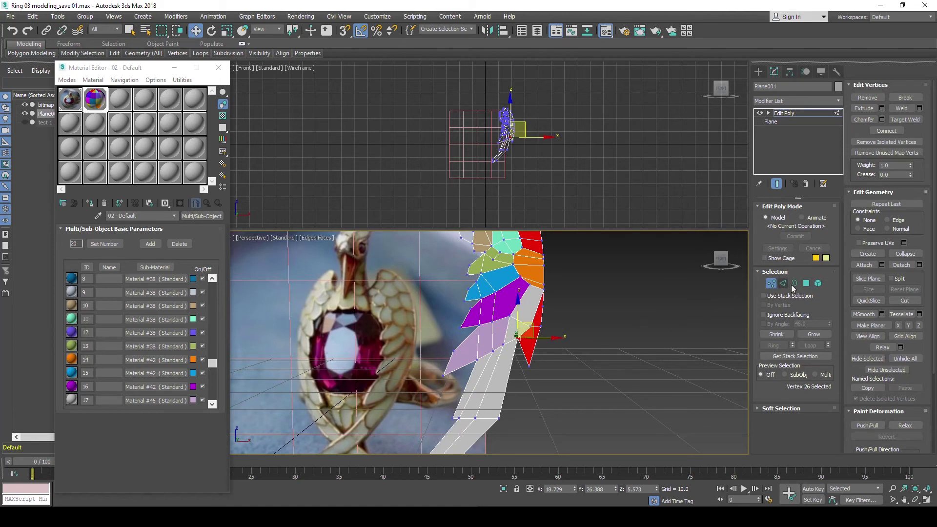
# Assign material ID 18 to the two pink feather polygons beside the red tip.
pyautogui.click(806, 283)
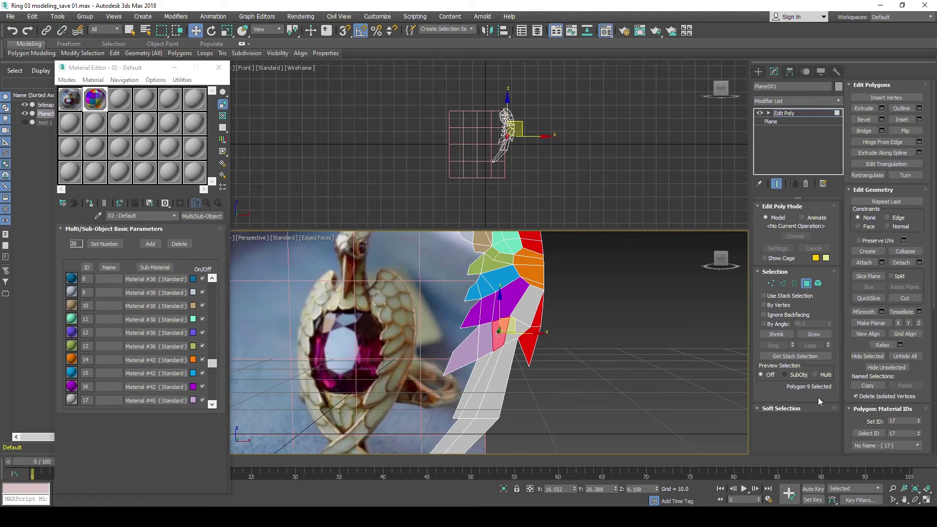
pyautogui.click(529, 307)
pyautogui.keyDown('ctrl'); pyautogui.click(519, 327); pyautogui.keyUp('ctrl')
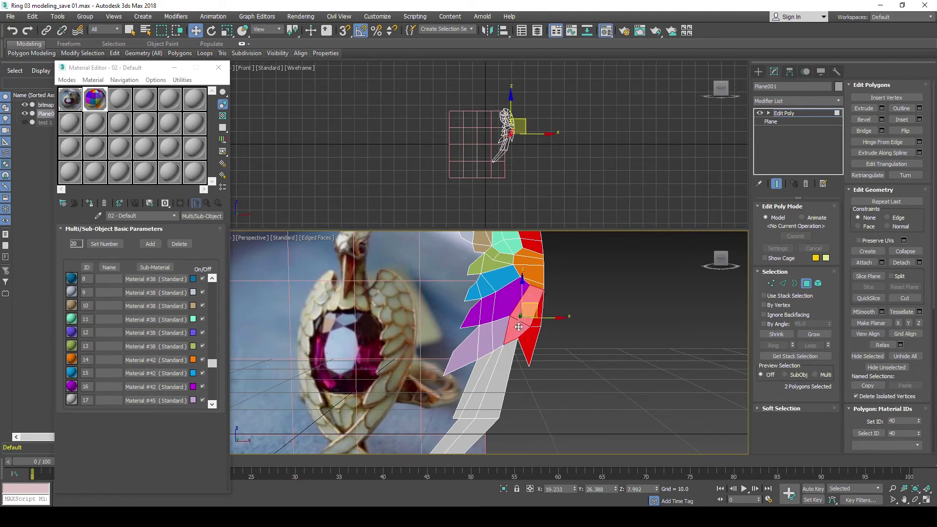
pyautogui.click(891, 420)
pyautogui.write('18')
pyautogui.press('Return')
# Change sub-material 18's colour to a deep magenta.
pyautogui.moveTo(211, 371); pyautogui.dragTo(211, 398)
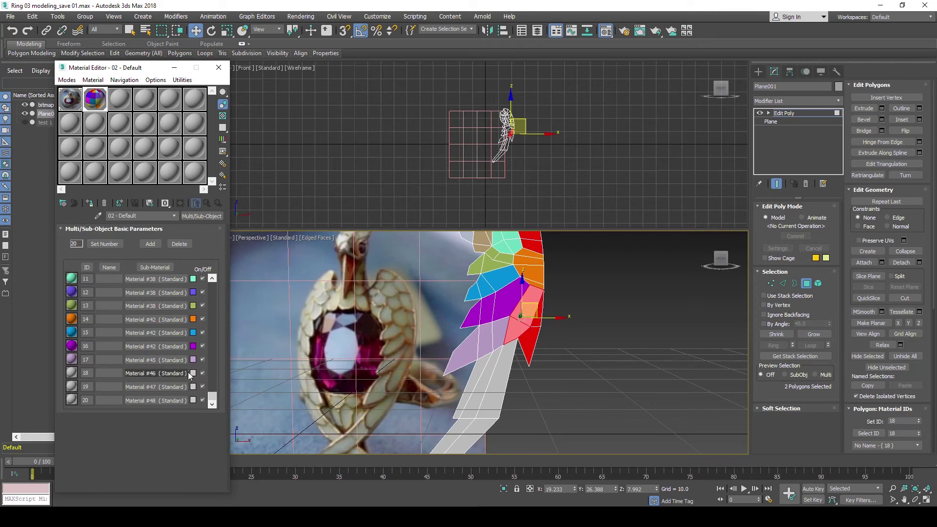
pyautogui.click(193, 373)
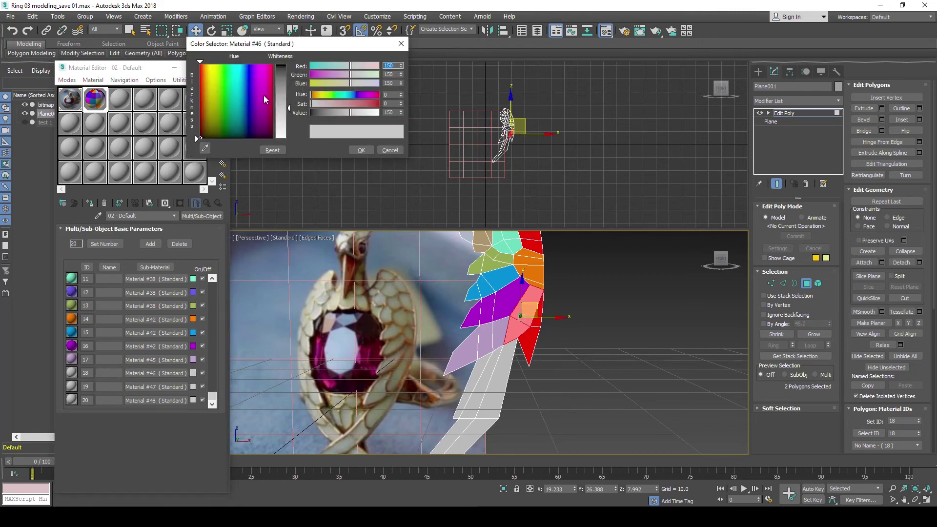
pyautogui.click(266, 107)
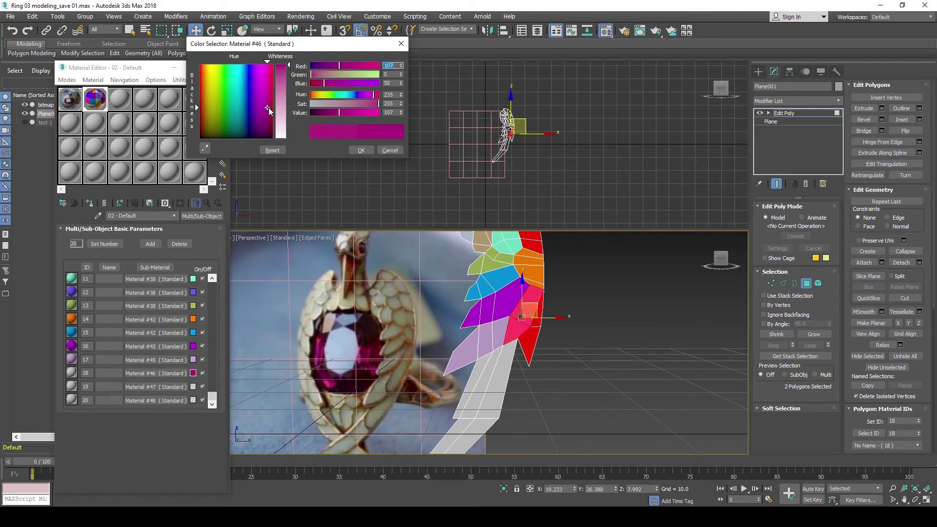
pyautogui.moveTo(267, 107); pyautogui.dragTo(267, 114)
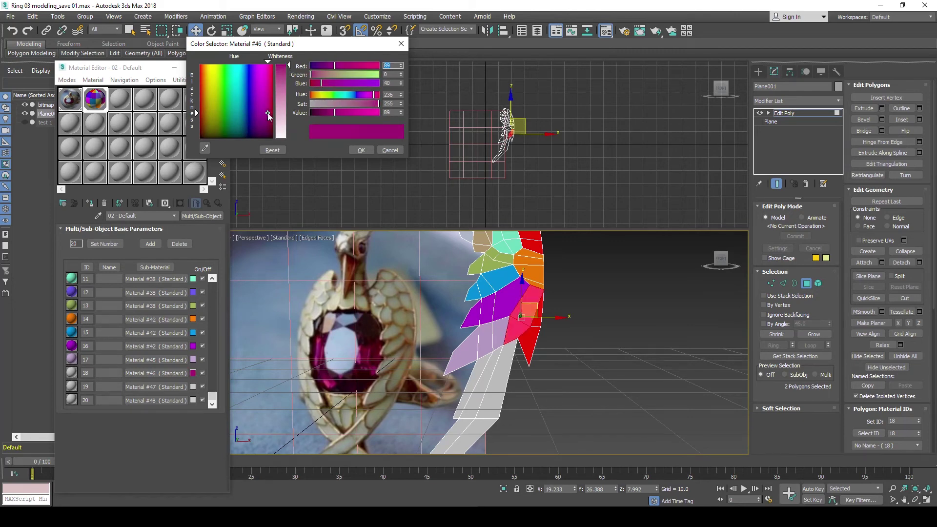
pyautogui.click(359, 148)
pyautogui.click(509, 311)
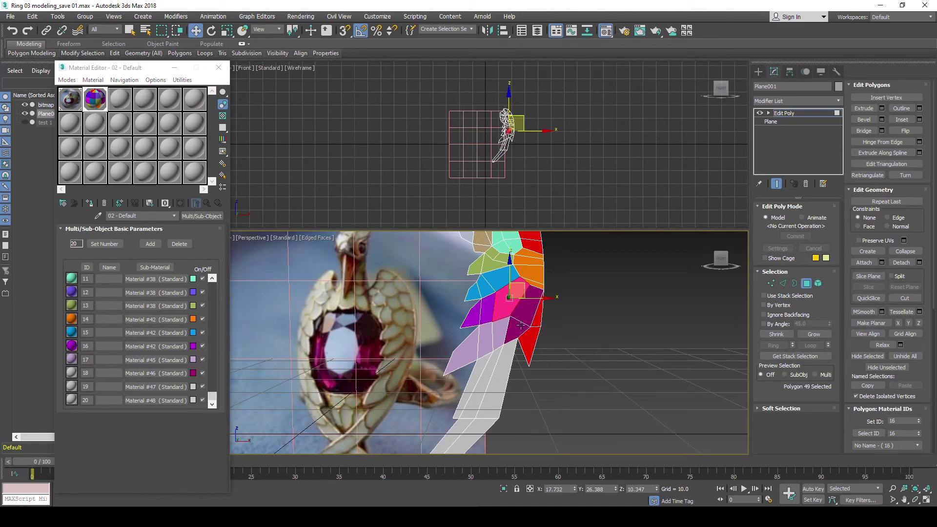
pyautogui.click(394, 379)
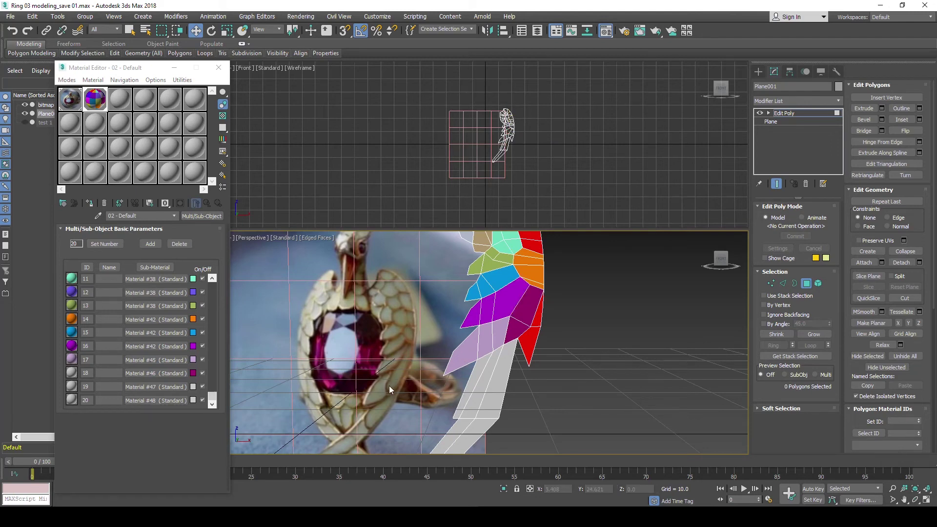
pyautogui.scroll(-1, 455, 355)
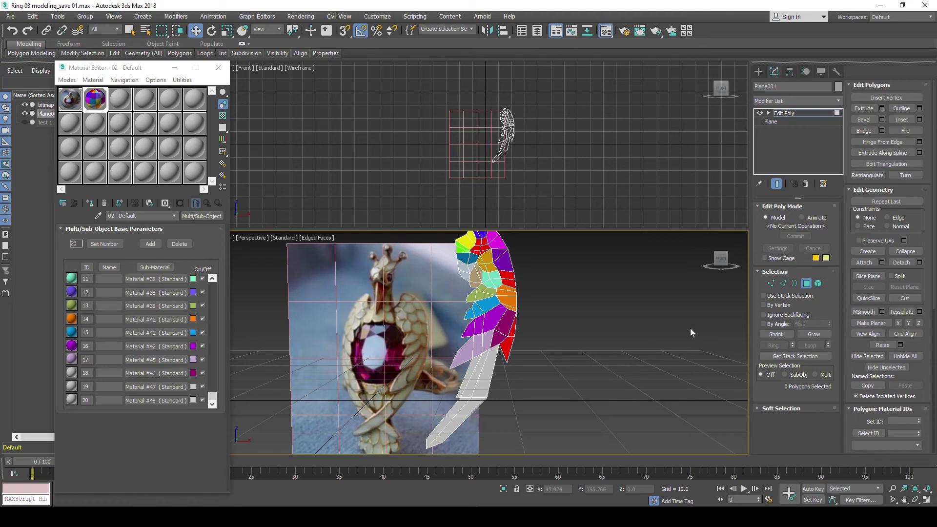
# Pull two vertices where coloured feathers meet the white ones down and left.
pyautogui.click(771, 284)
pyautogui.click(489, 346)
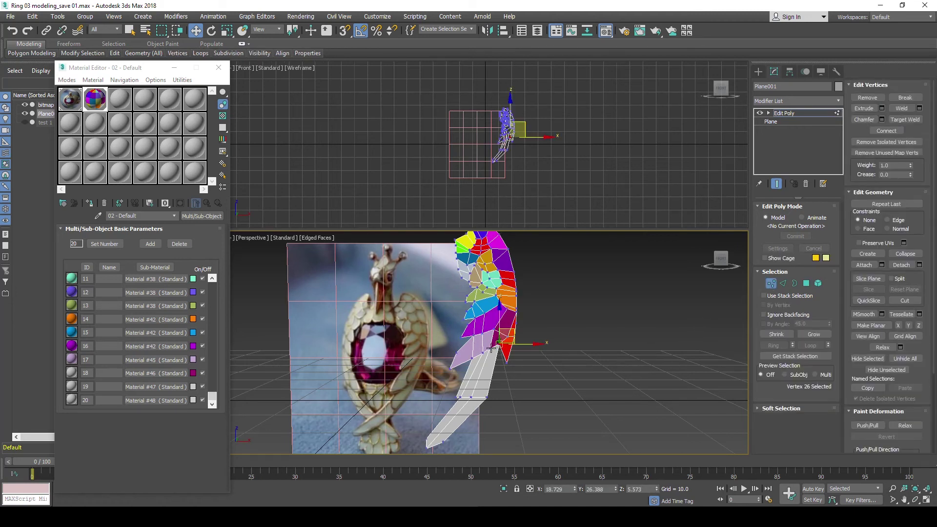
pyautogui.keyDown('ctrl'); pyautogui.click(482, 352); pyautogui.keyUp('ctrl')
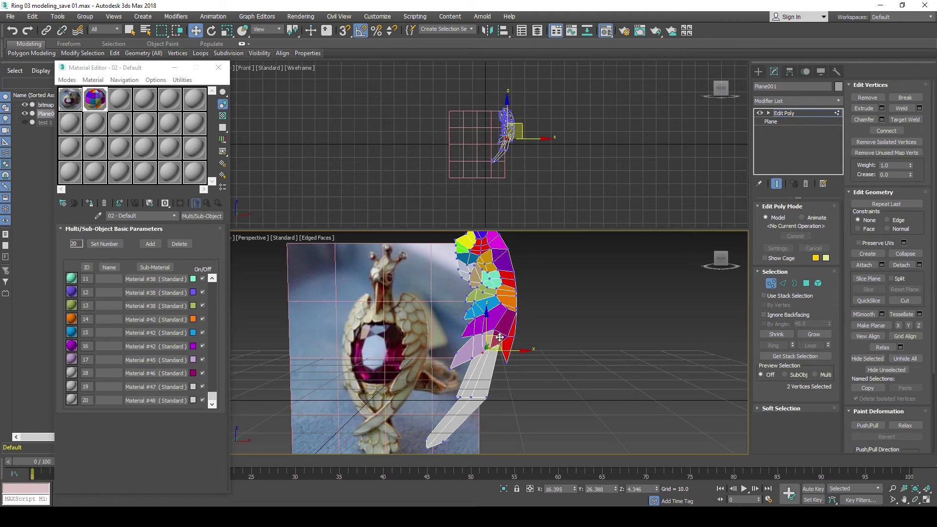
pyautogui.moveTo(500, 337); pyautogui.dragTo(487, 344)
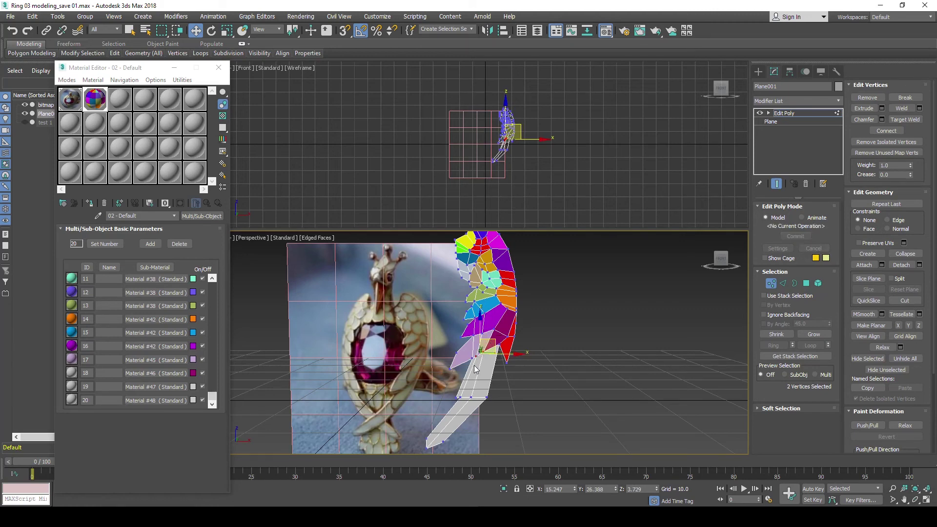
# Individually reposition vertices 23, 25 and 26, including the red feather's base vertex.
pyautogui.scroll(2, 475, 369)
pyautogui.click(479, 349)
pyautogui.moveTo(491, 342); pyautogui.dragTo(494, 343)
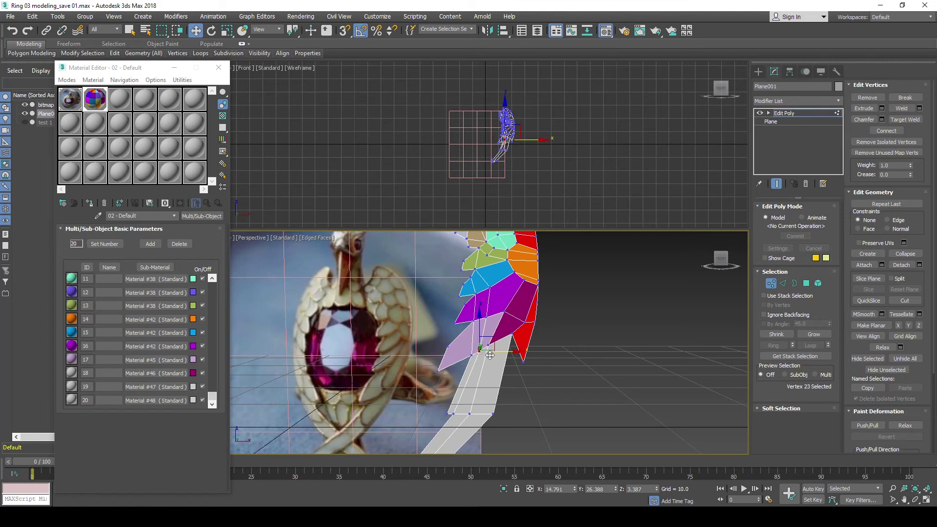
pyautogui.moveTo(488, 345); pyautogui.dragTo(503, 334)
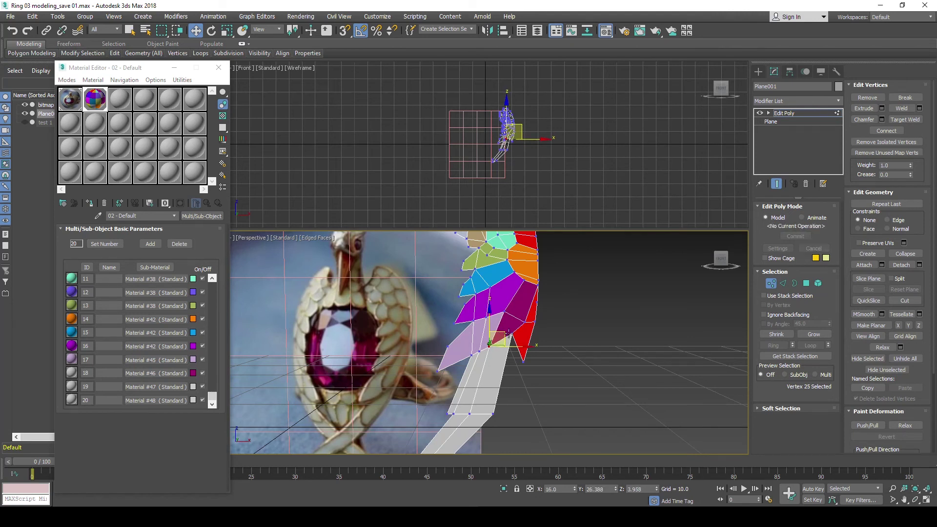
pyautogui.click(512, 333)
pyautogui.moveTo(525, 321); pyautogui.dragTo(525, 323)
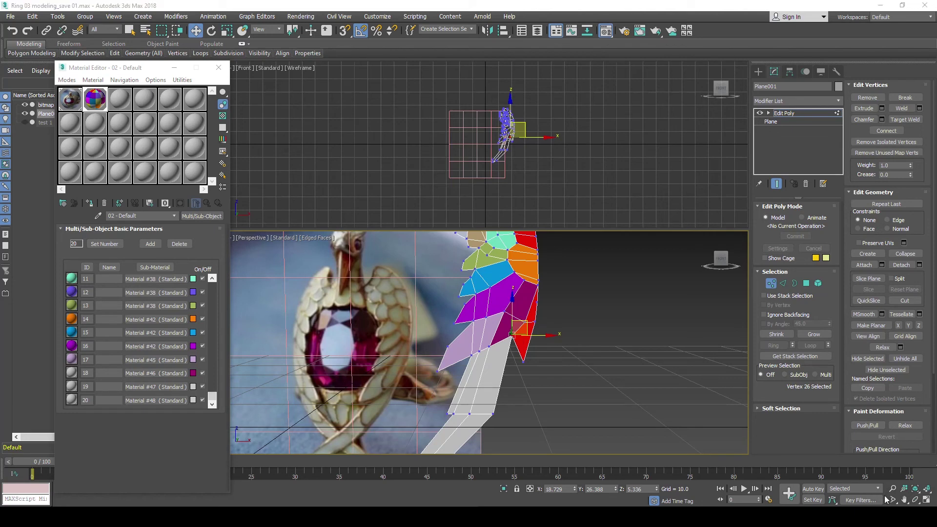
pyautogui.scroll(-1, 457, 360)
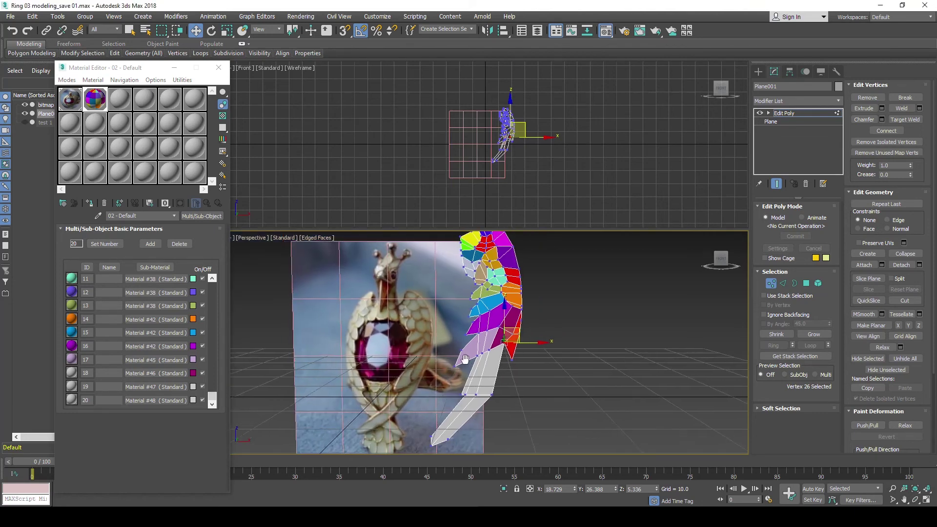
pyautogui.moveTo(456, 360); pyautogui.dragTo(480, 375, button='middle')
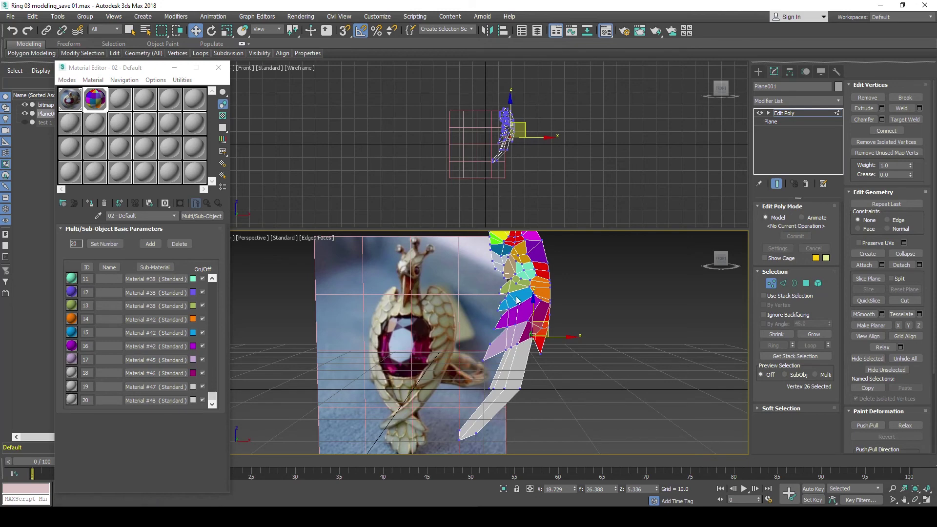
pyautogui.moveTo(515, 291); pyautogui.dragTo(525, 294, button='middle')
pyautogui.scroll(-2, 526, 294)
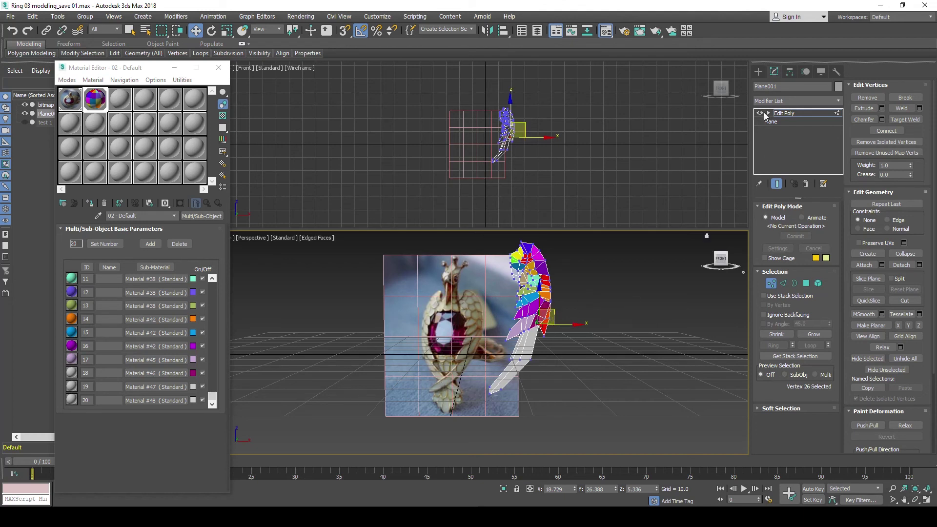
# Exit sub-object mode and add a Symmetry modifier above Edit Poly to mirror the wing across X.
pyautogui.click(782, 112)
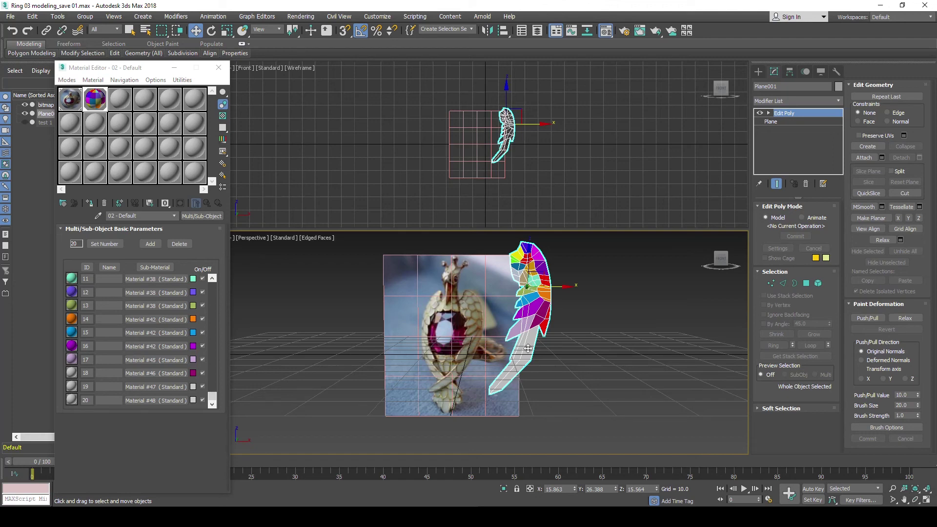
pyautogui.keyDown('alt'); pyautogui.moveTo(511, 356); pyautogui.dragTo(507, 369, button='middle'); pyautogui.keyUp('alt')
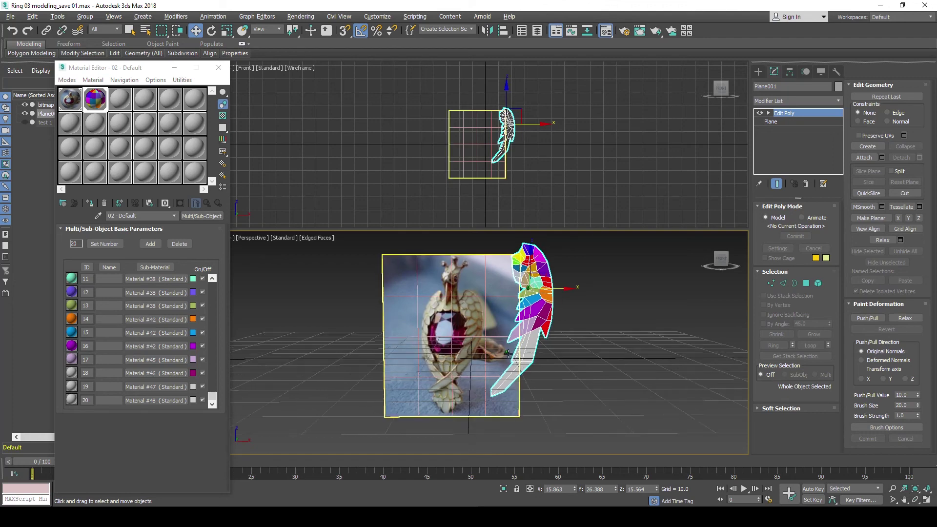
pyautogui.moveTo(494, 403); pyautogui.dragTo(498, 377, button='middle')
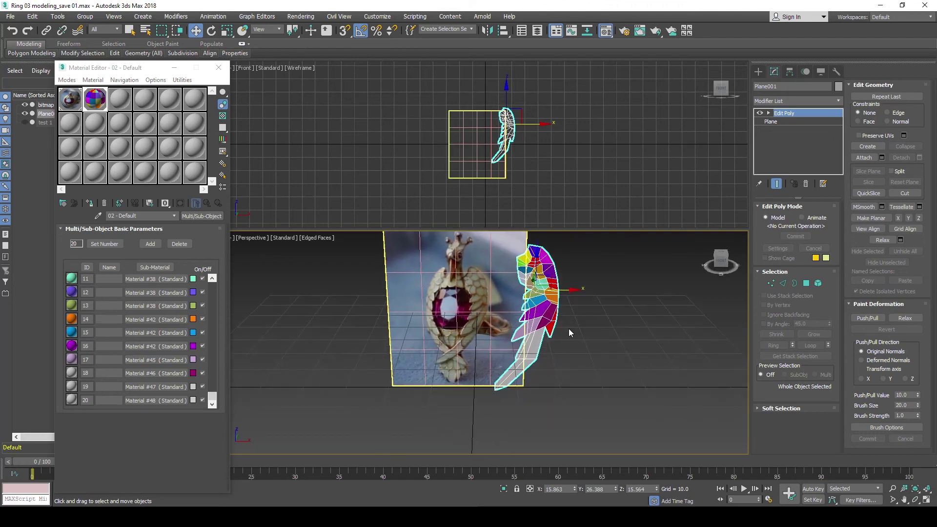
pyautogui.click(838, 99)
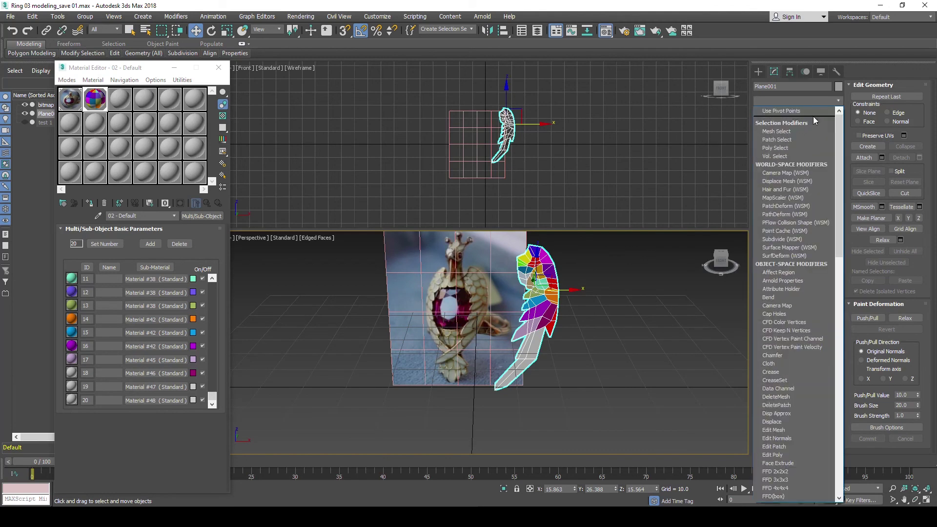
pyautogui.scroll(-5, 813, 117)
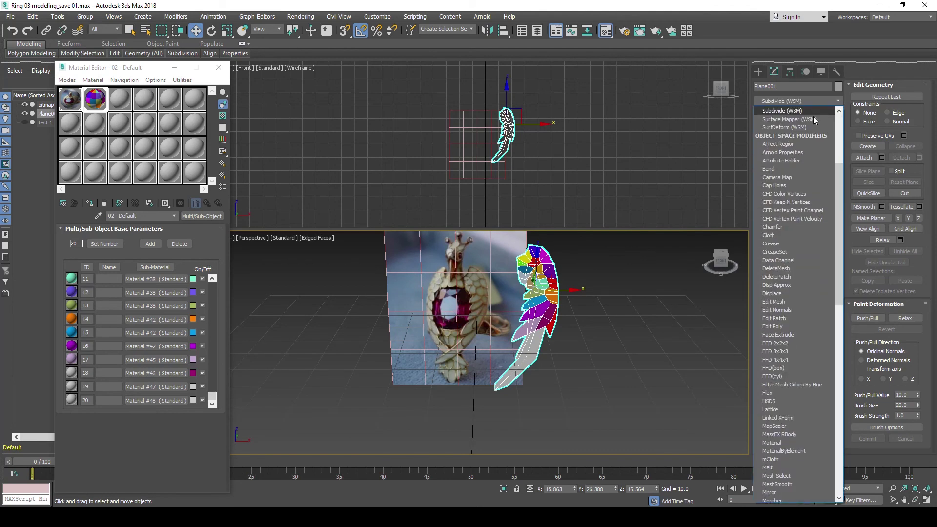
pyautogui.scroll(-1, 812, 116)
pyautogui.scroll(-15, 812, 116)
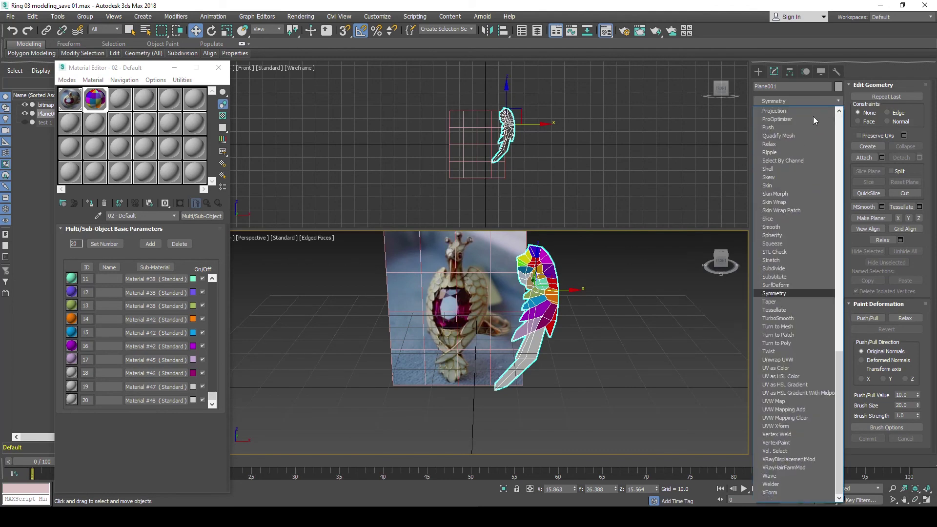
pyautogui.click(775, 295)
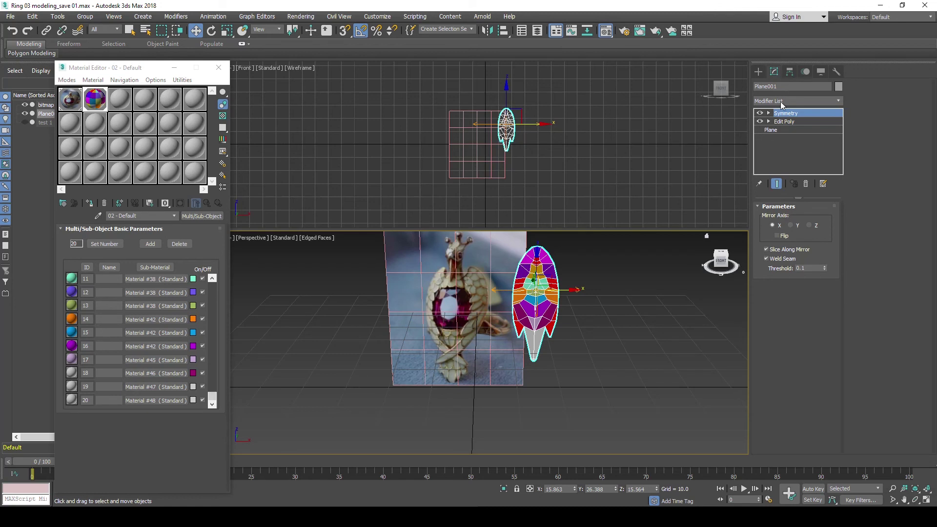
pyautogui.click(769, 113)
# Select the Symmetry Mirror gizmo and orbit to inspect the mirrored wings from several angles.
pyautogui.click(786, 123)
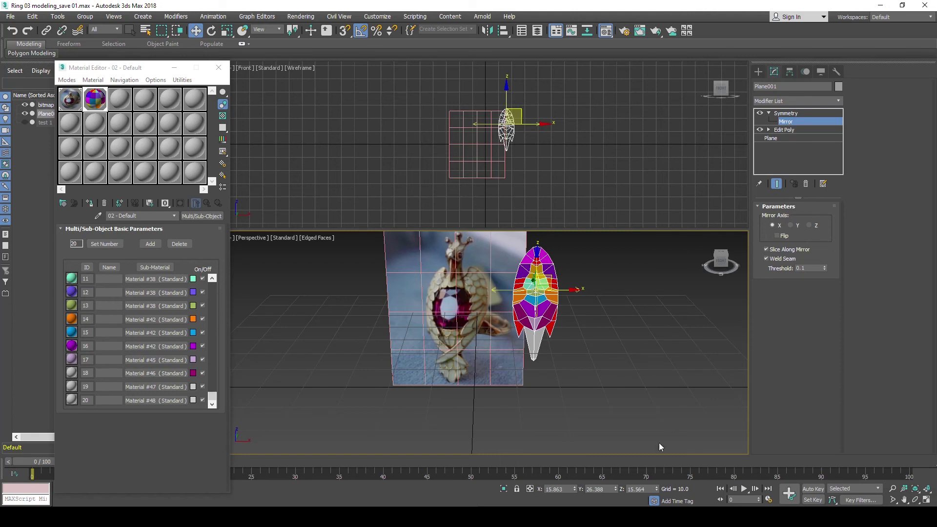
pyautogui.moveTo(534, 311)
pyautogui.keyDown('alt'); pyautogui.mouseDown(button='middle')
pyautogui.moveTo(543, 290)
pyautogui.moveTo(588, 305)
pyautogui.moveTo(554, 279)
pyautogui.mouseUp(button='middle'); pyautogui.keyUp('alt')
pyautogui.scroll(5, 543, 290)
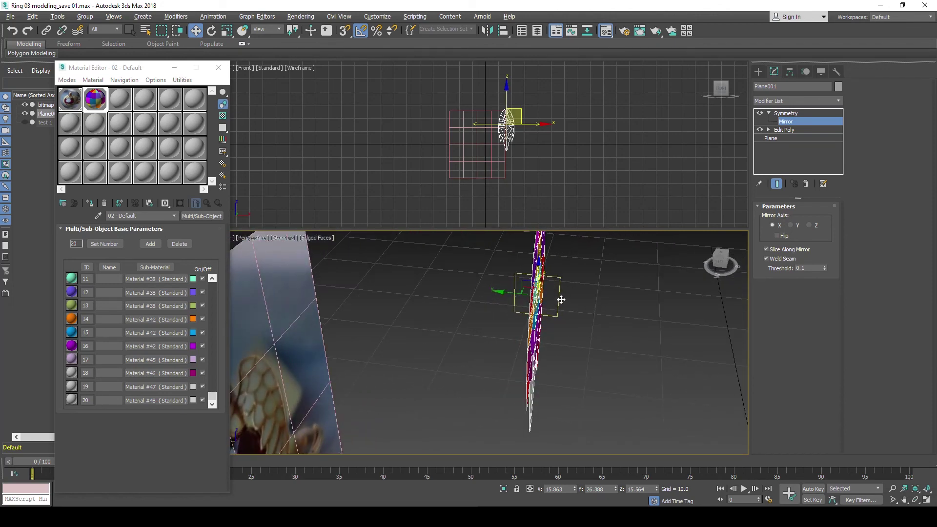
pyautogui.keyDown('alt'); pyautogui.moveTo(558, 297); pyautogui.dragTo(516, 299, button='middle'); pyautogui.keyUp('alt')
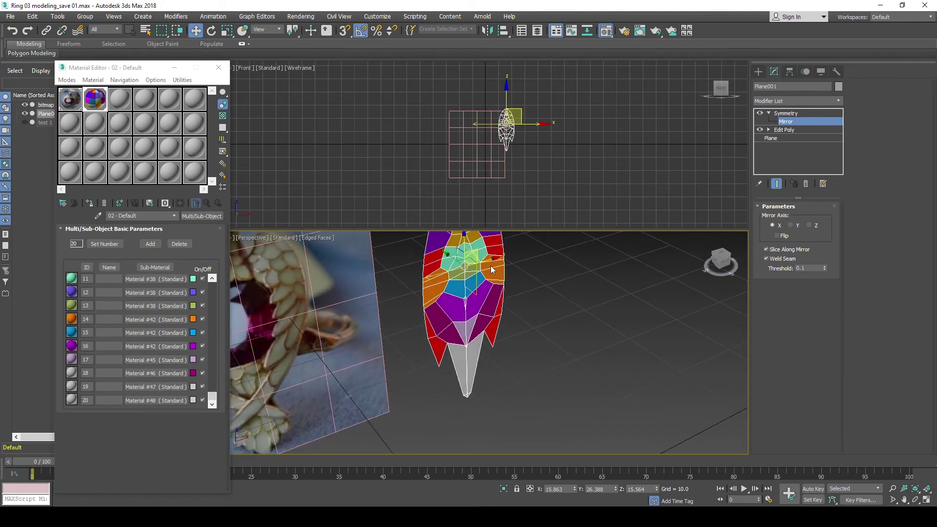
pyautogui.keyDown('alt'); pyautogui.moveTo(494, 269); pyautogui.dragTo(511, 277, button='middle'); pyautogui.keyUp('alt')
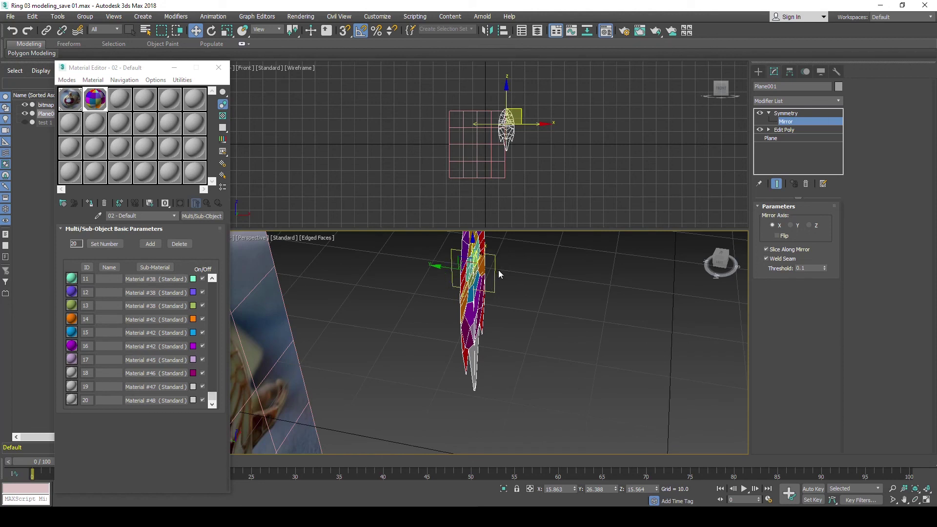
pyautogui.keyDown('alt'); pyautogui.moveTo(501, 296); pyautogui.dragTo(477, 298, button='middle'); pyautogui.keyUp('alt')
pyautogui.keyDown('alt'); pyautogui.moveTo(448, 252); pyautogui.dragTo(497, 293, button='middle'); pyautogui.keyUp('alt')
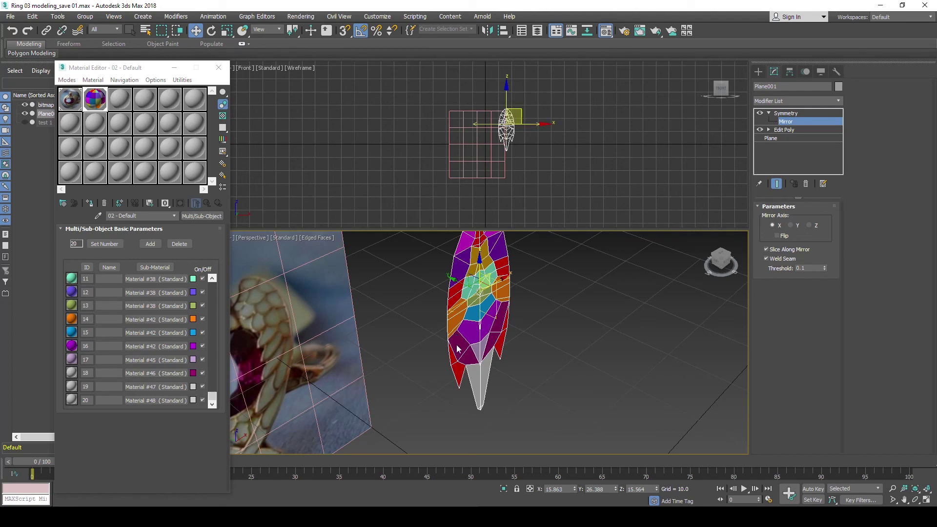
pyautogui.keyDown('alt'); pyautogui.moveTo(457, 348); pyautogui.dragTo(450, 324, button='middle'); pyautogui.keyUp('alt')
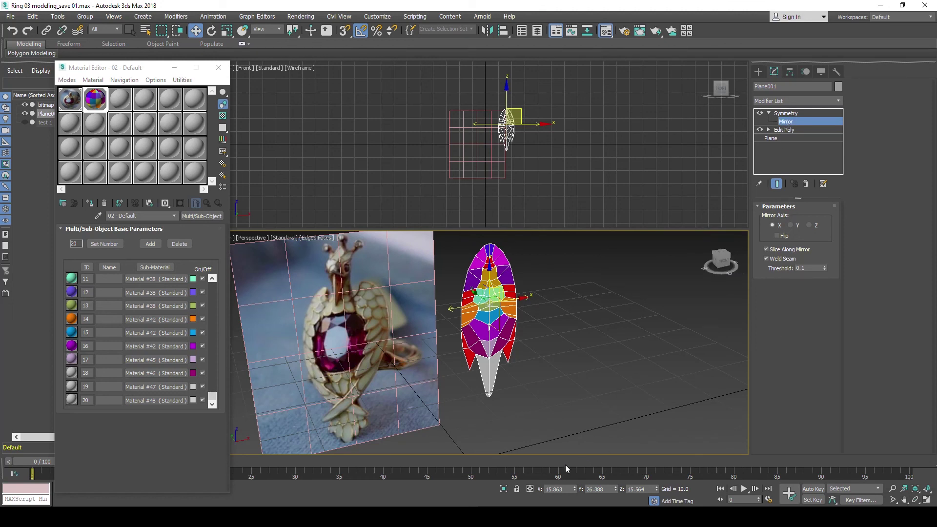
# Reset the mirror plane's X and Y positions to 0, splitting the wings into a left and right pair.
pyautogui.rightClick(573, 490)
pyautogui.rightClick(615, 490)
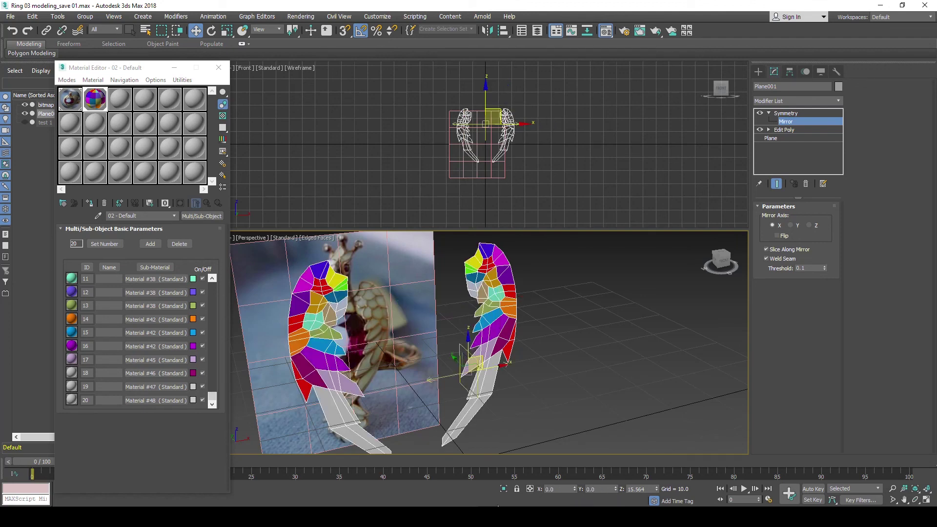
pyautogui.keyDown('alt'); pyautogui.moveTo(397, 372); pyautogui.dragTo(445, 370, button='middle'); pyautogui.keyUp('alt')
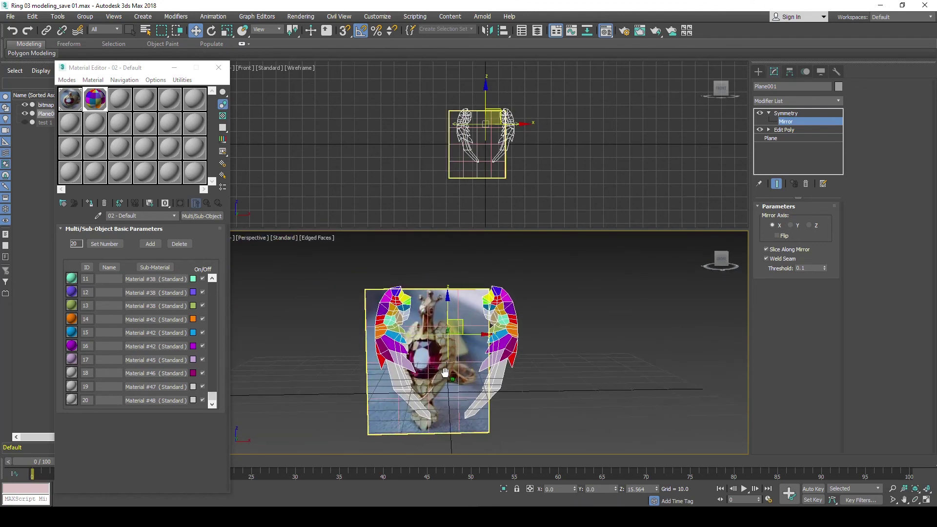
pyautogui.scroll(3, 445, 371)
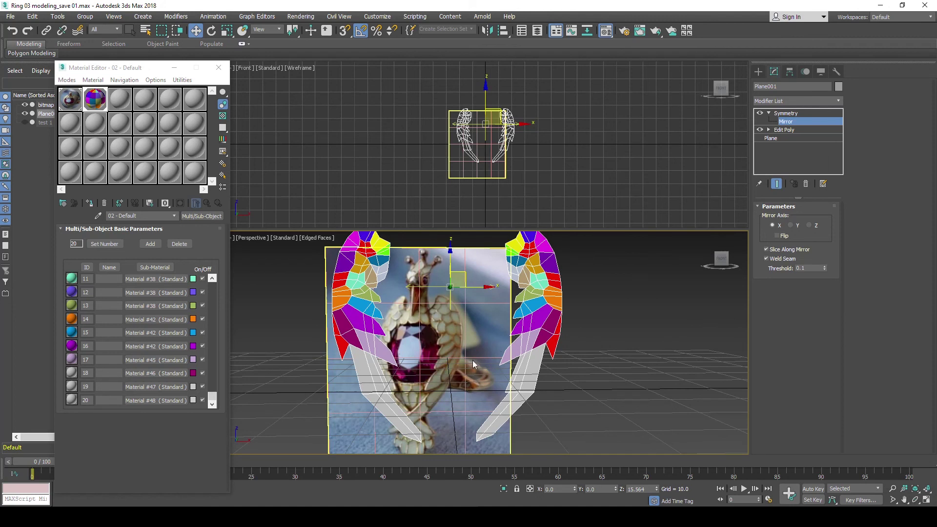
# Slide the Symmetry mirror plane, then zero its X and Y positions.
pyautogui.click(786, 114)
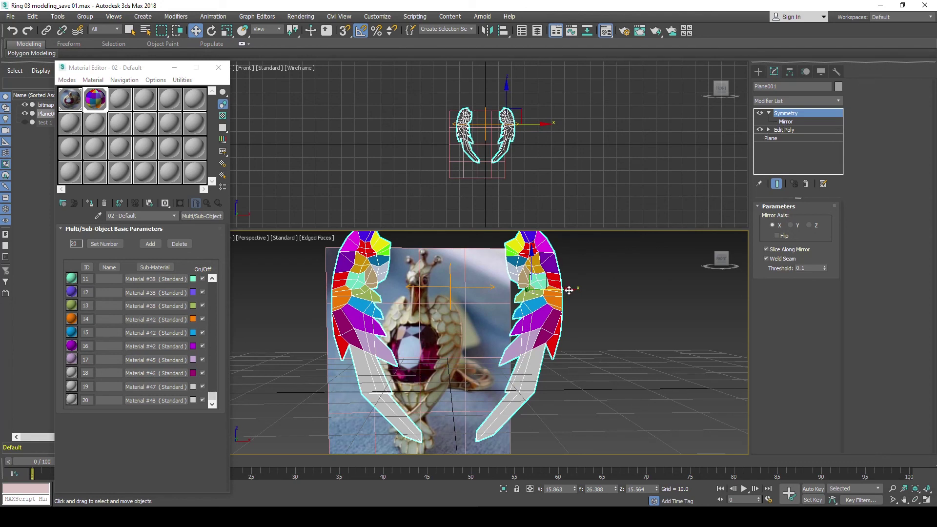
pyautogui.moveTo(569, 290); pyautogui.dragTo(520, 323)
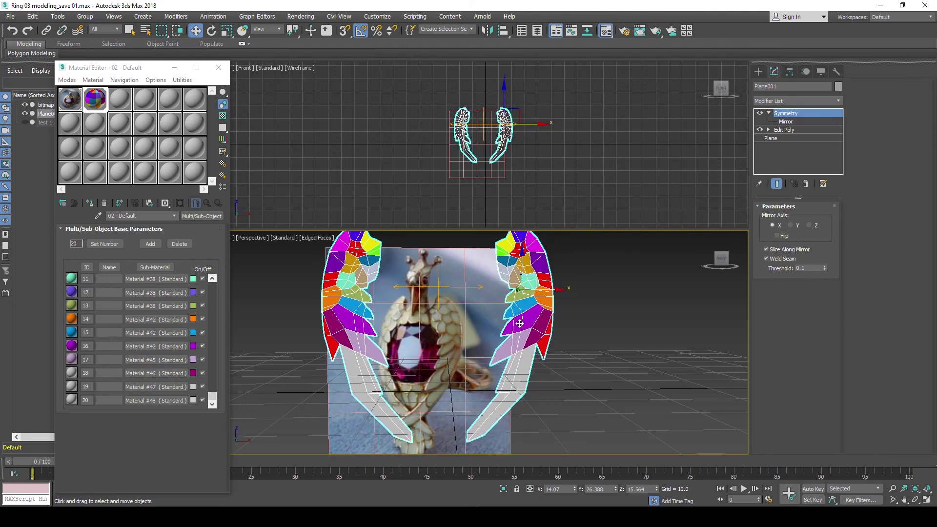
pyautogui.keyDown('alt'); pyautogui.moveTo(520, 323); pyautogui.dragTo(531, 365, button='middle'); pyautogui.keyUp('alt')
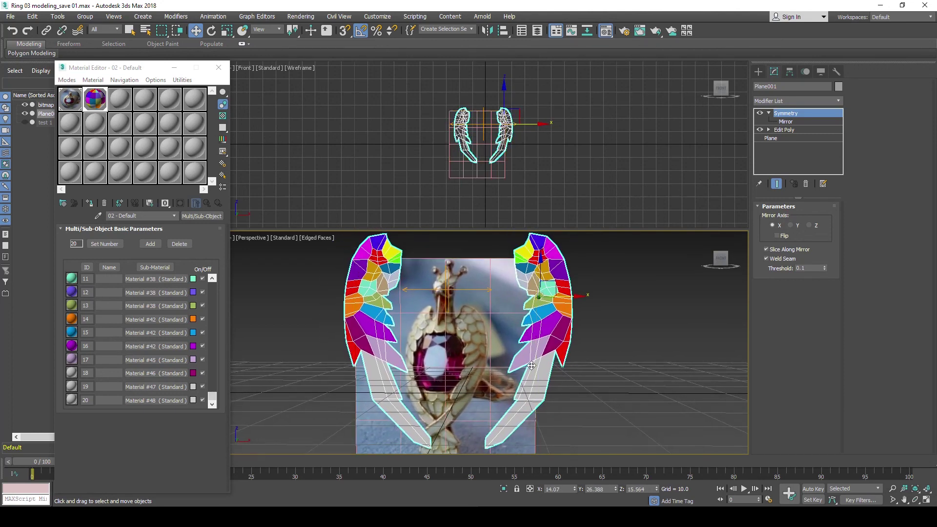
pyautogui.rightClick(575, 490)
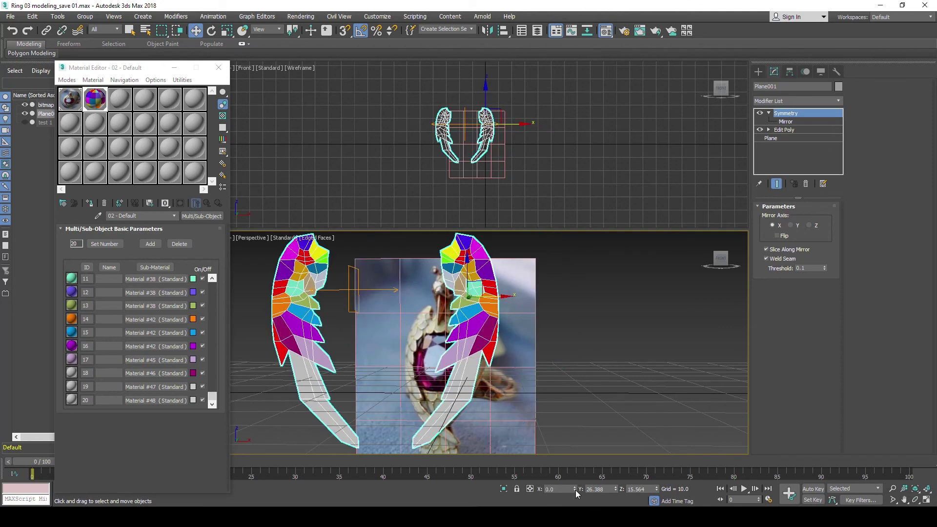
pyautogui.rightClick(616, 489)
pyautogui.scroll(-3, 410, 342)
pyautogui.moveTo(410, 342); pyautogui.dragTo(468, 363, button='middle')
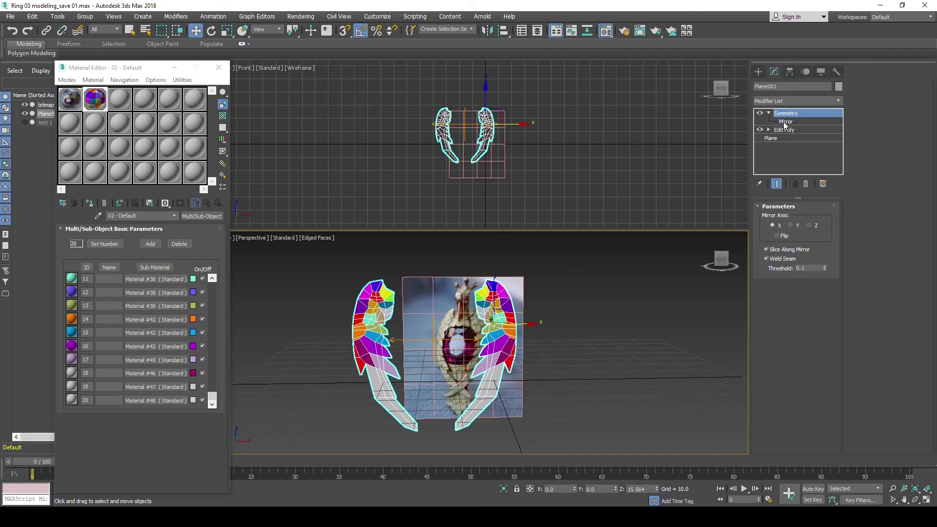
# Re-zero the Mirror gizmo's X position, return to Edit Poly, and undo an accidental move.
pyautogui.click(784, 123)
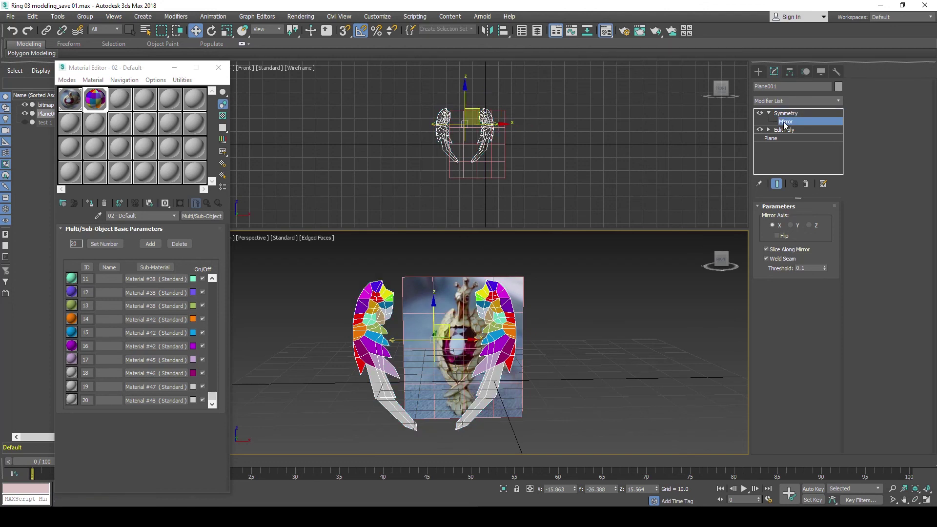
pyautogui.rightClick(575, 489)
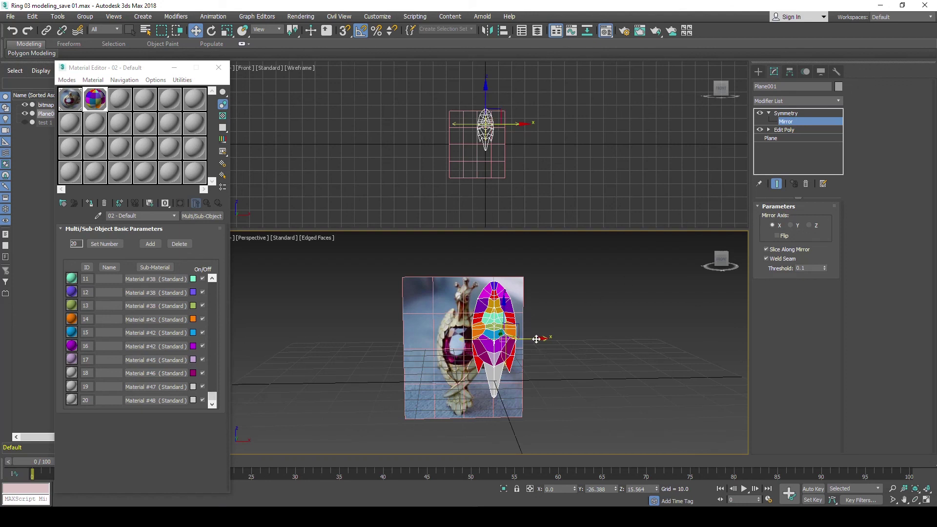
pyautogui.click(781, 128)
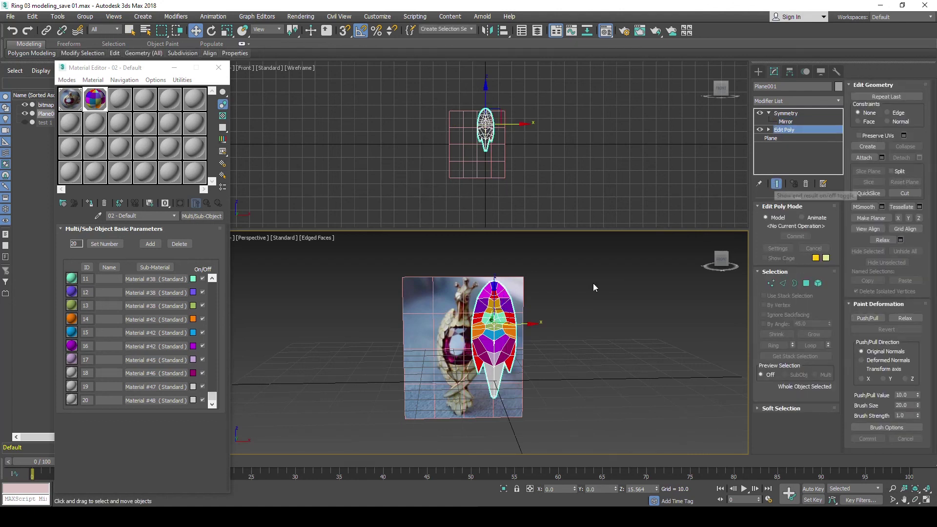
pyautogui.moveTo(532, 322); pyautogui.dragTo(536, 323)
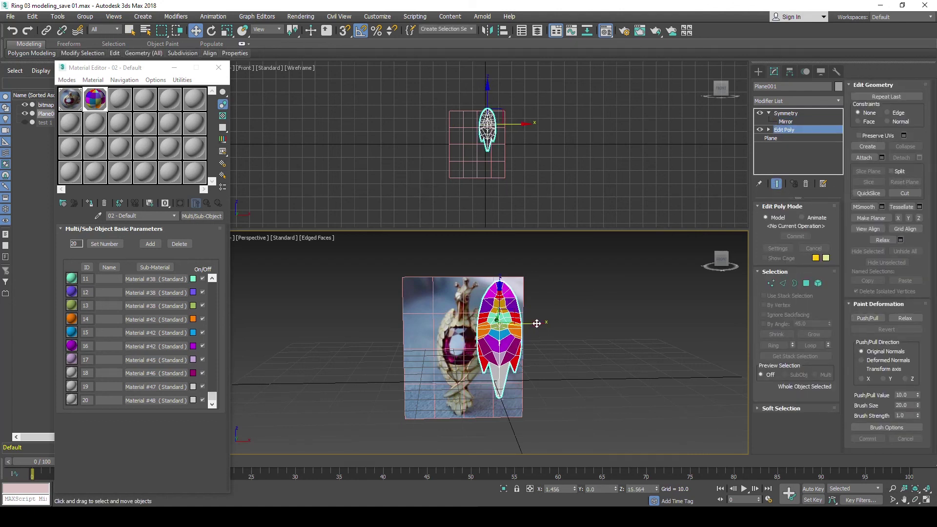
pyautogui.hotkey('ctrl', 'z')
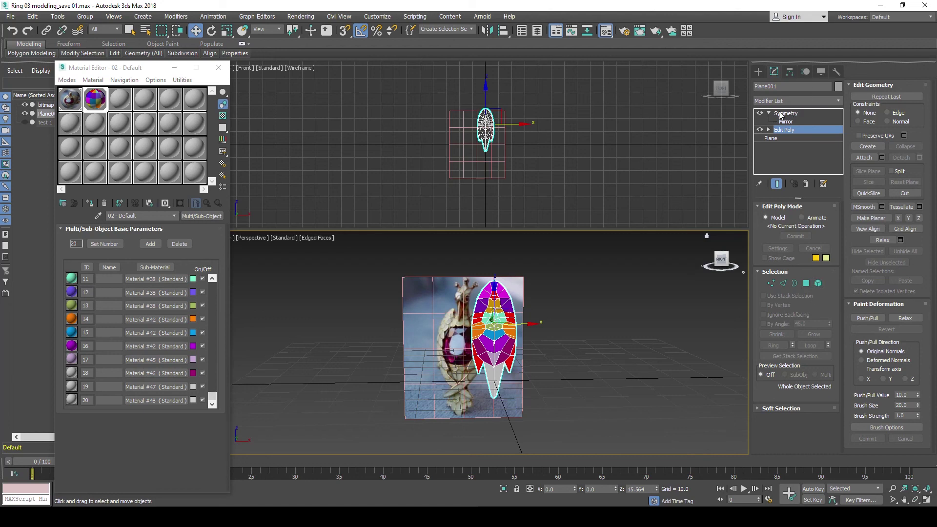
# Select the wing element in Element mode and move it along X to spread the halves.
pyautogui.click(818, 283)
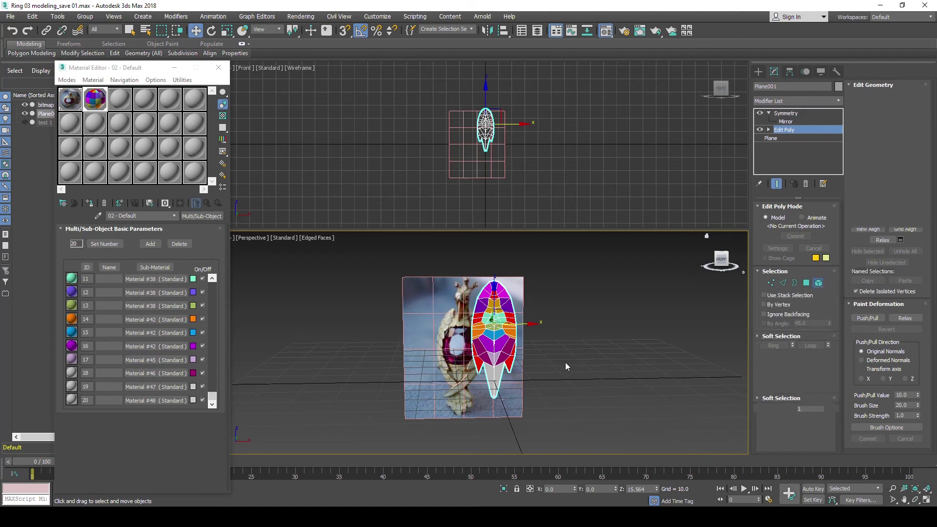
pyautogui.click(509, 323)
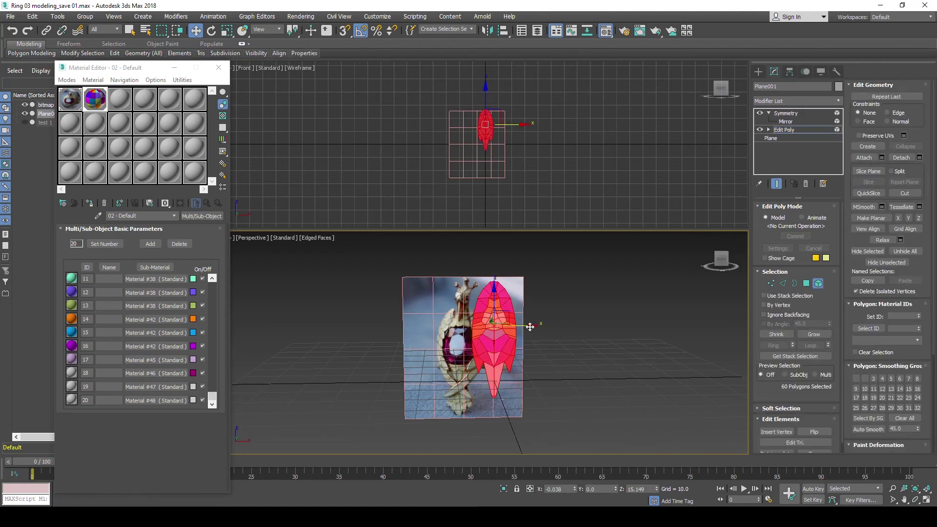
pyautogui.moveTo(532, 327); pyautogui.dragTo(556, 329)
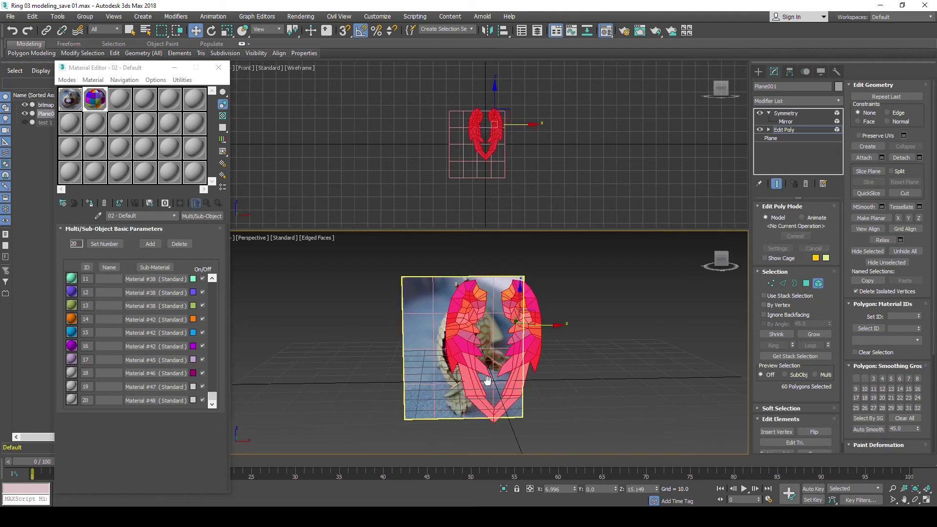
pyautogui.moveTo(481, 385)
pyautogui.mouseDown(button='middle')
pyautogui.moveTo(494, 373)
pyautogui.moveTo(497, 328)
pyautogui.mouseUp(button='middle')
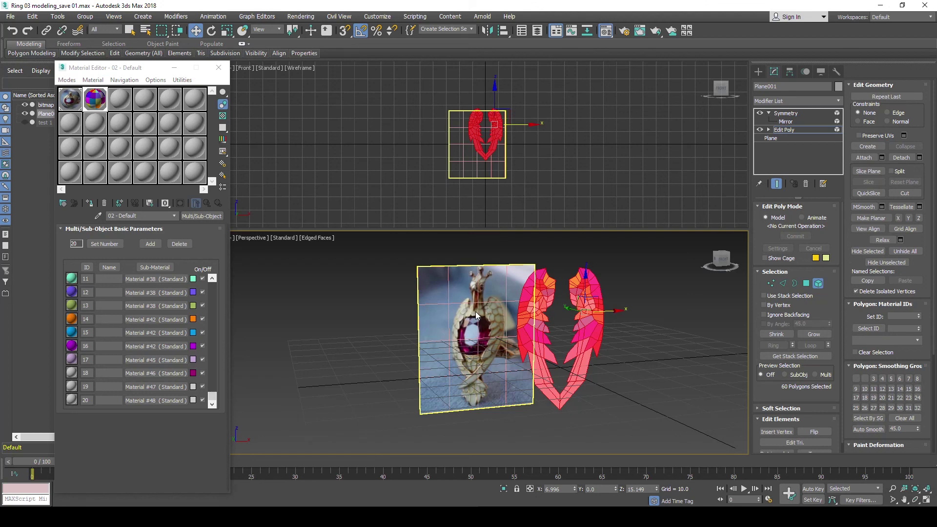
pyautogui.scroll(3, 475, 311)
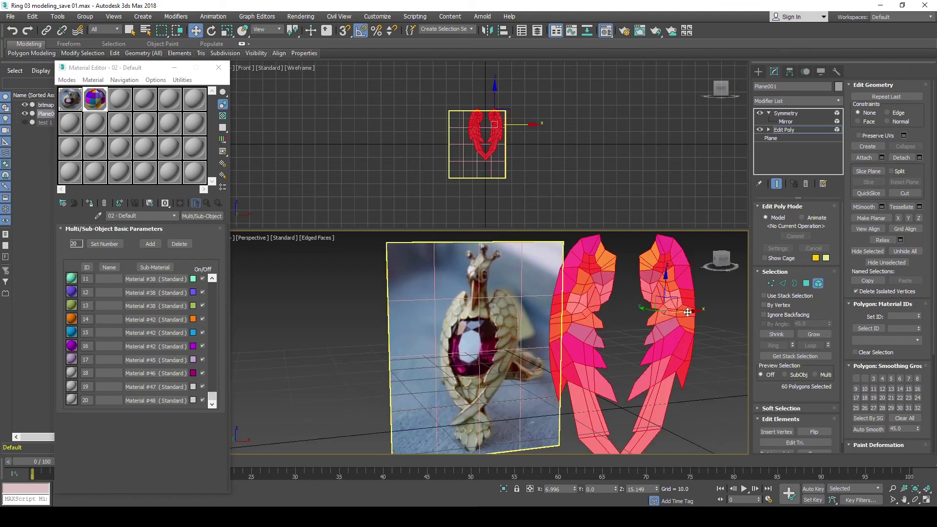
pyautogui.moveTo(687, 312); pyautogui.dragTo(690, 312)
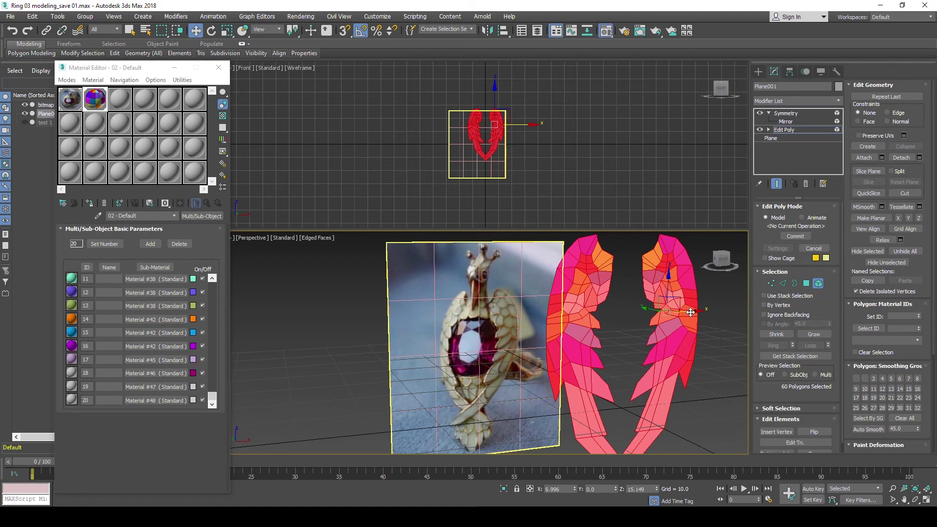
# Orbit and pan to recentre the wings, and drag the Material Editor out of the way.
pyautogui.moveTo(690, 313)
pyautogui.keyDown('alt'); pyautogui.mouseDown(button='middle')
pyautogui.moveTo(671, 323)
pyautogui.moveTo(683, 322)
pyautogui.mouseUp(button='middle'); pyautogui.keyUp('alt')
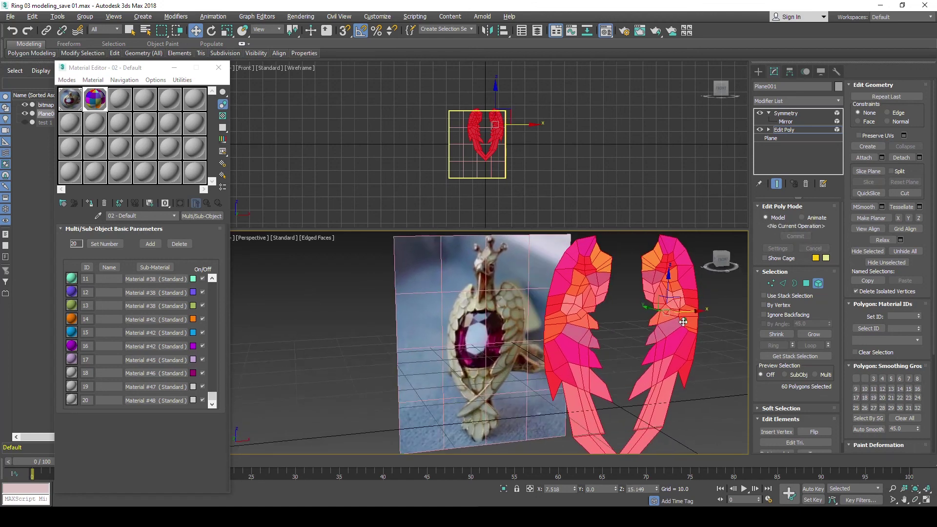
pyautogui.keyDown('alt'); pyautogui.moveTo(662, 371); pyautogui.dragTo(647, 319, button='middle'); pyautogui.keyUp('alt')
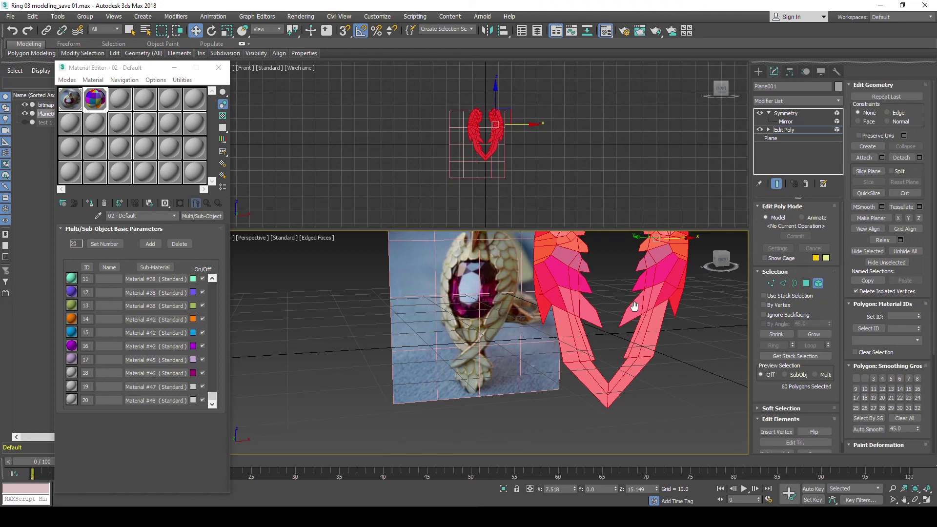
pyautogui.moveTo(632, 307)
pyautogui.mouseDown(button='middle')
pyautogui.moveTo(598, 350)
pyautogui.moveTo(572, 345)
pyautogui.moveTo(588, 338)
pyautogui.moveTo(518, 325)
pyautogui.mouseUp(button='middle')
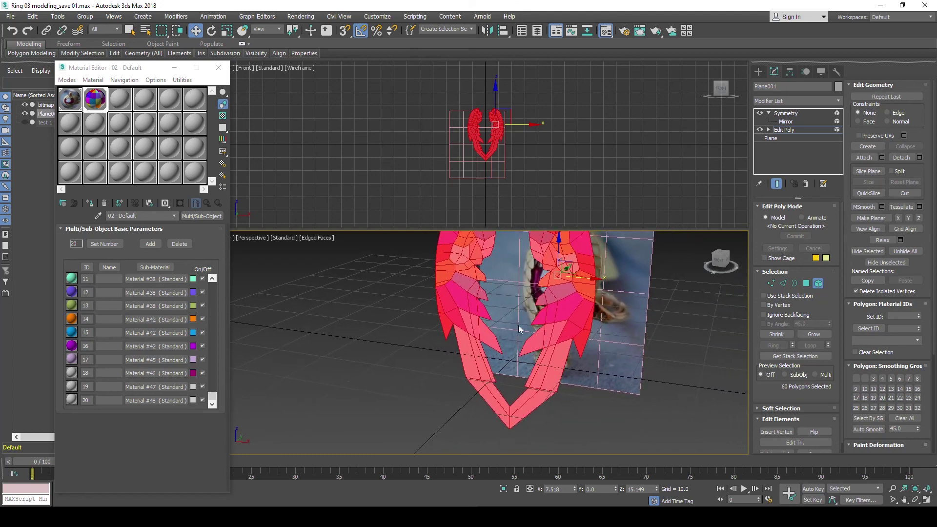
pyautogui.moveTo(112, 68); pyautogui.dragTo(85, 67)
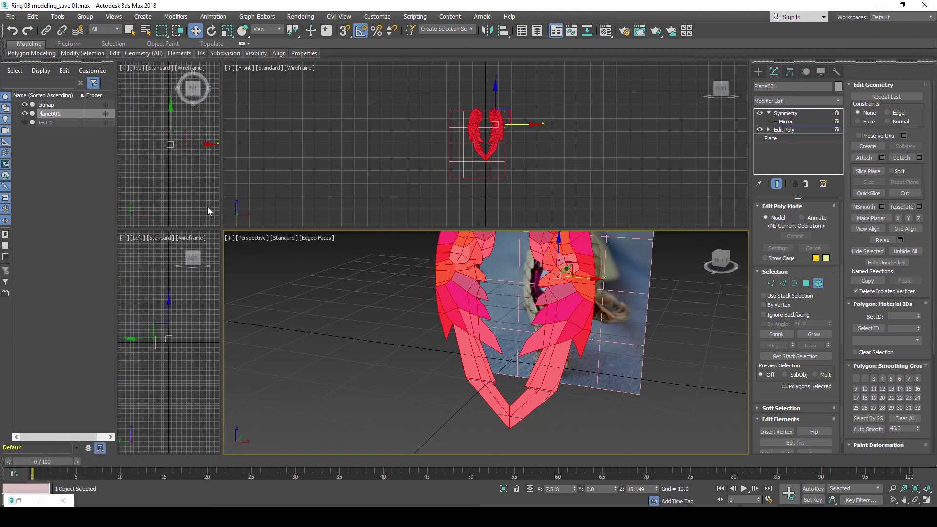
# Maximize the Perspective viewport and orbit to frame the wings with the reference photo.
pyautogui.click(231, 239)
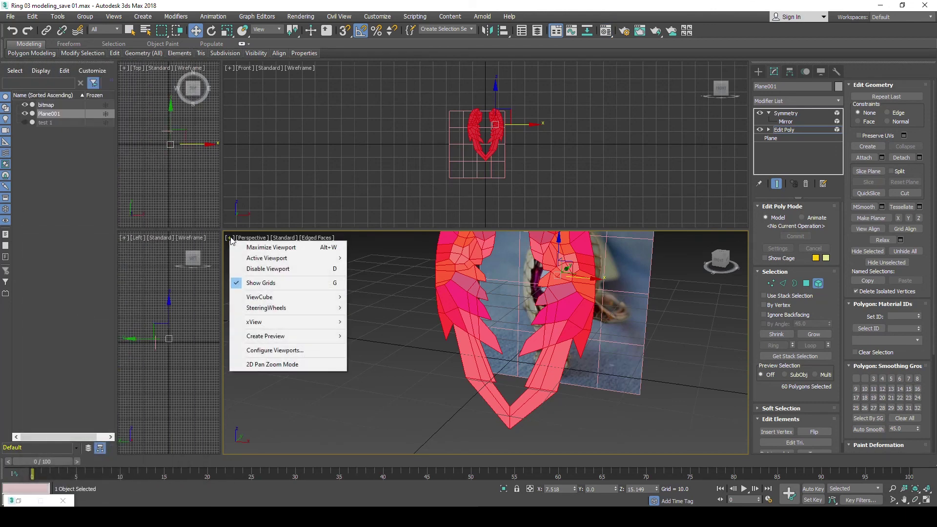
pyautogui.click(282, 247)
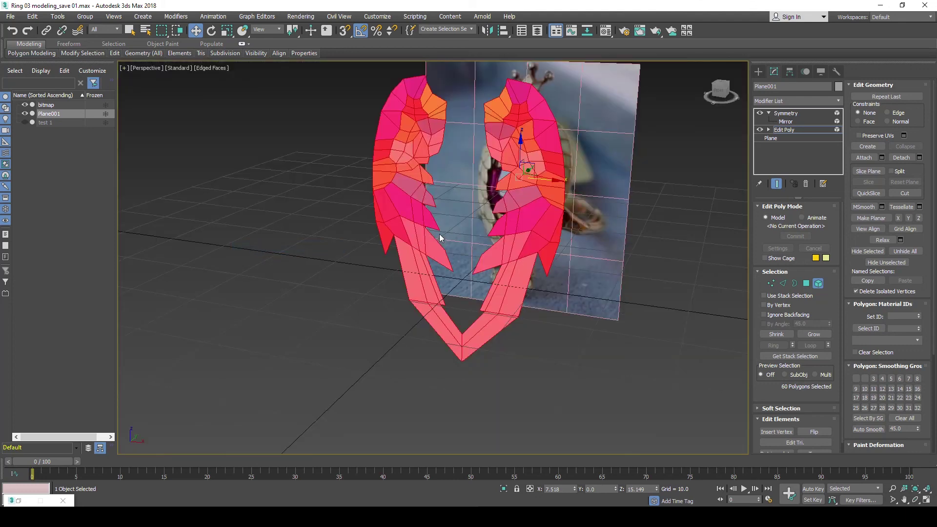
pyautogui.moveTo(440, 238)
pyautogui.keyDown('alt'); pyautogui.mouseDown(button='middle')
pyautogui.moveTo(389, 249)
pyautogui.moveTo(389, 262)
pyautogui.moveTo(483, 262)
pyautogui.moveTo(516, 276)
pyautogui.mouseUp(button='middle'); pyautogui.keyUp('alt')
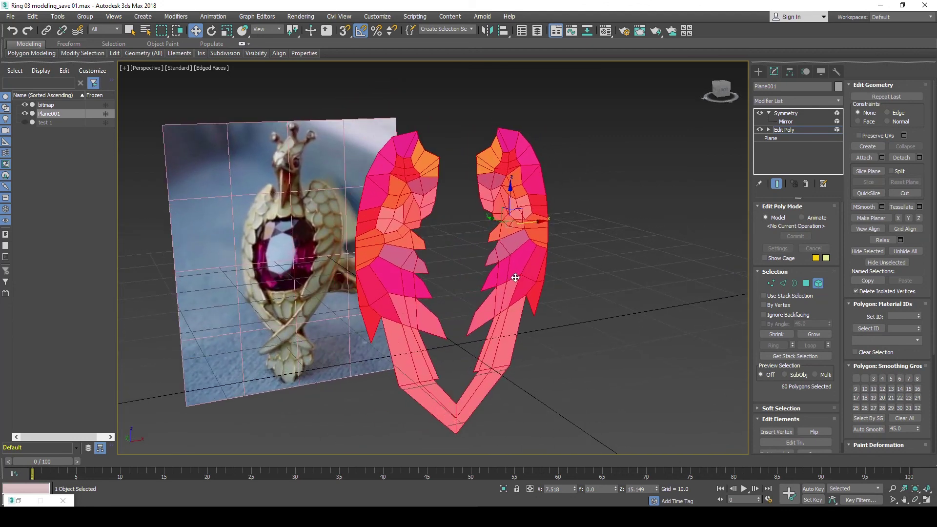